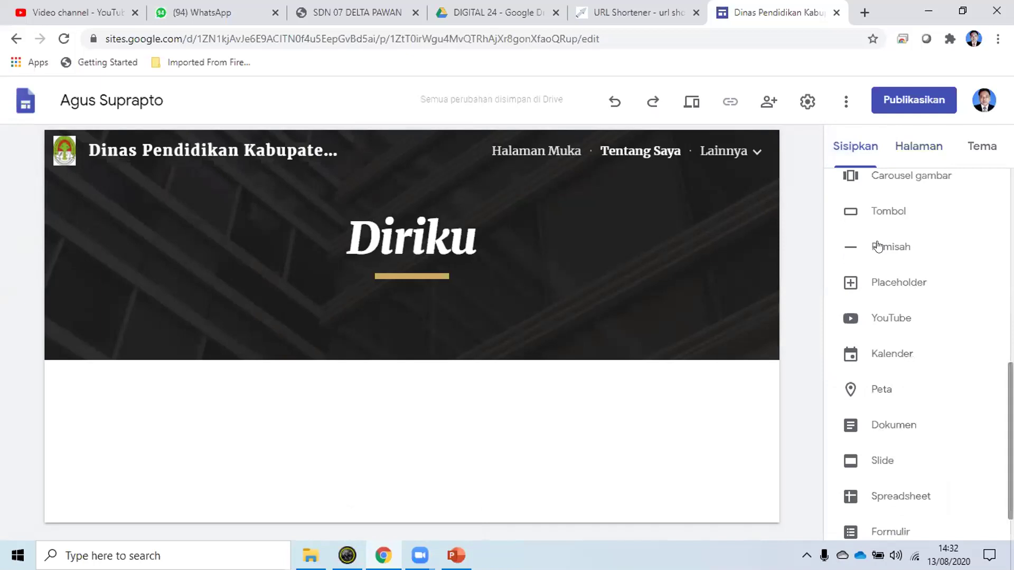
Step: Clear the selection and open the quick insert wheel in the empty space below the Diriku header
left_click(370, 424)
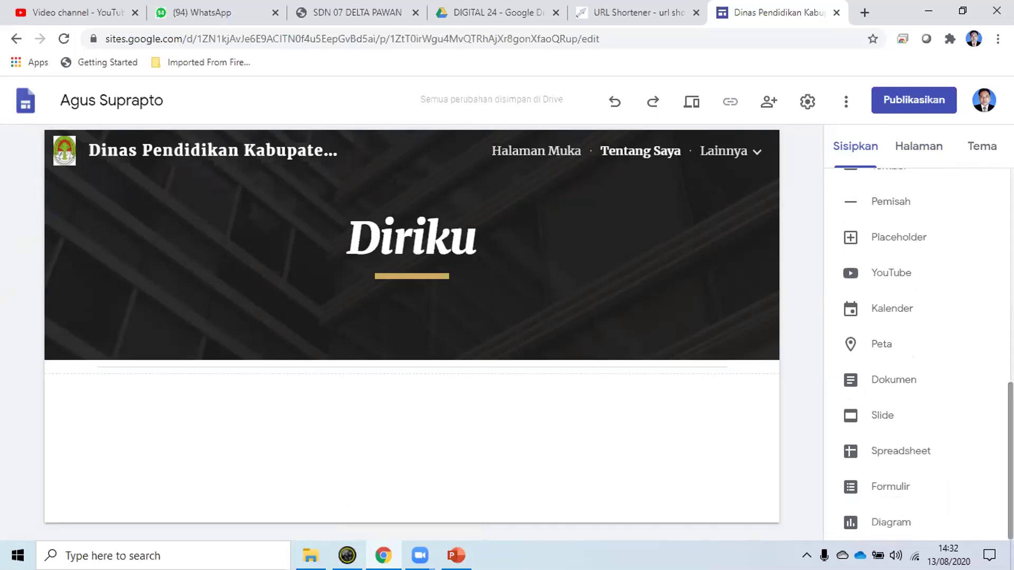
left_click(540, 223)
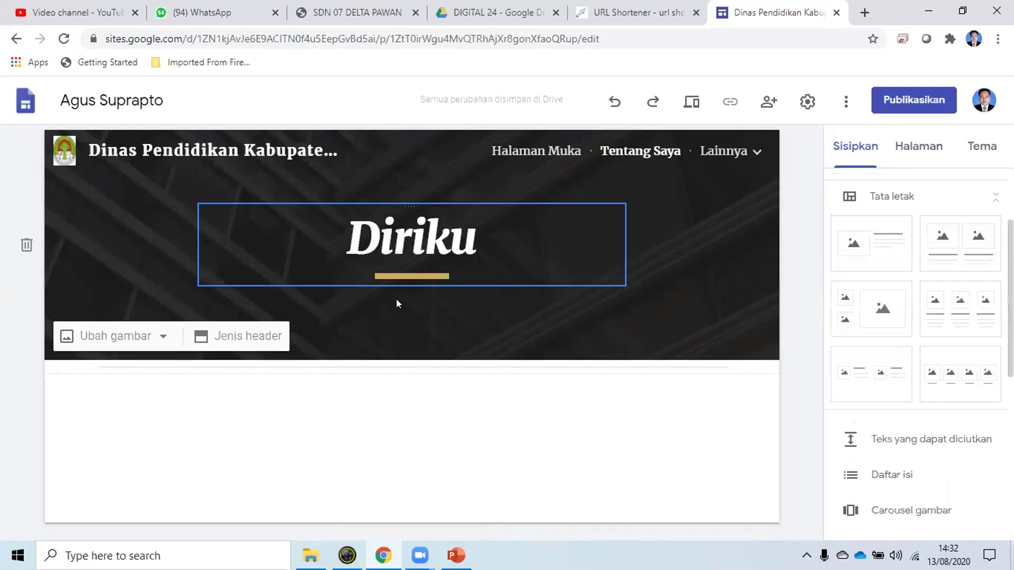
left_click(238, 435)
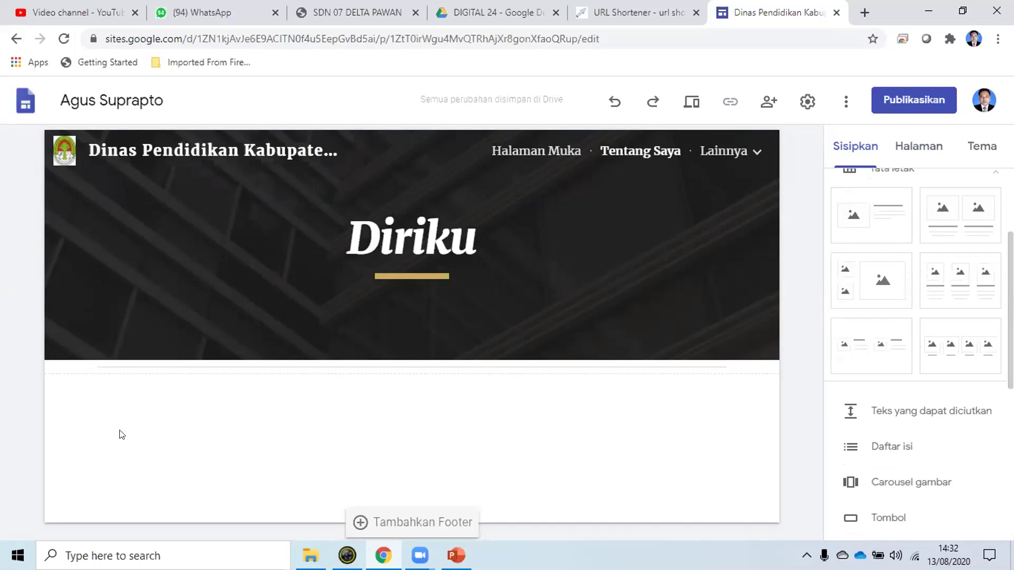
double_click(149, 425)
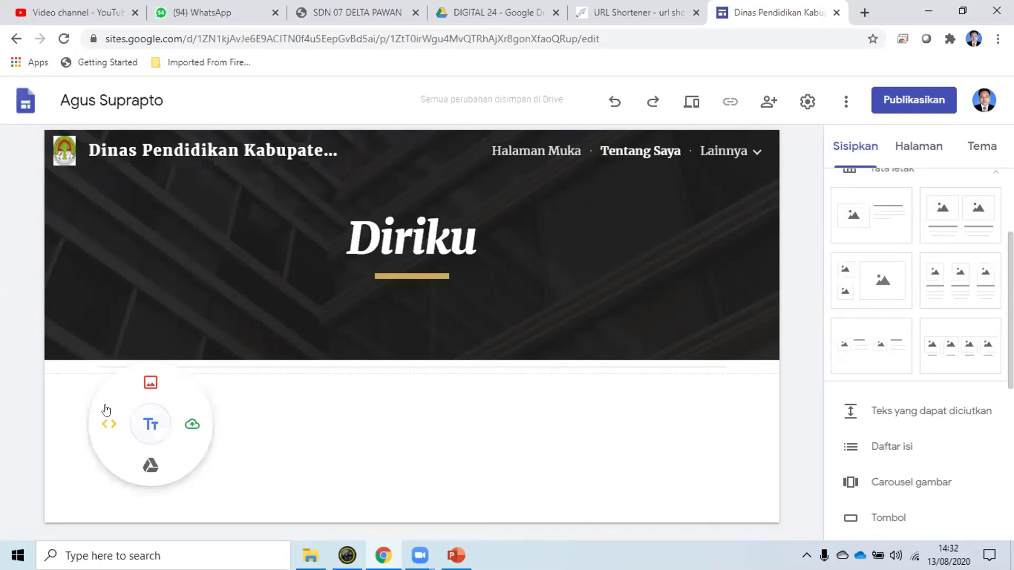
Step: Upload the 'juara 2 gupres 1' image from Downloads below the Diriku header
left_click(188, 425)
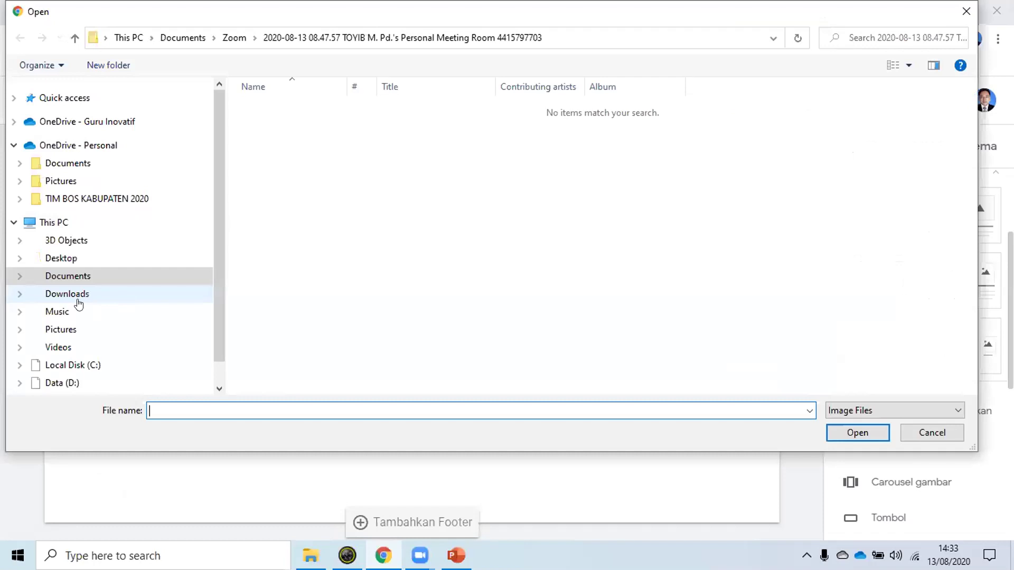
left_click(78, 301)
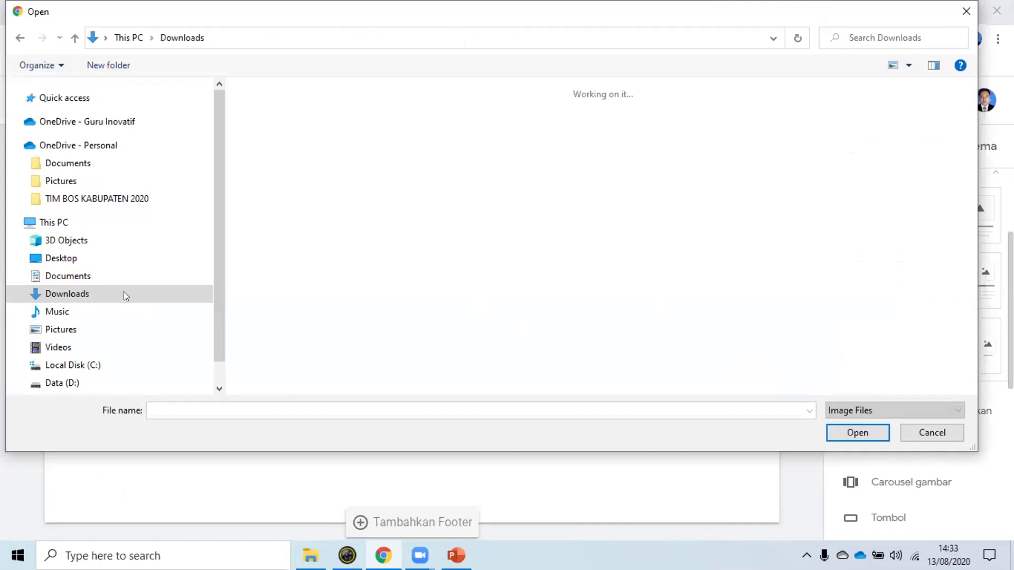
left_click_drag(968, 150, 968, 212)
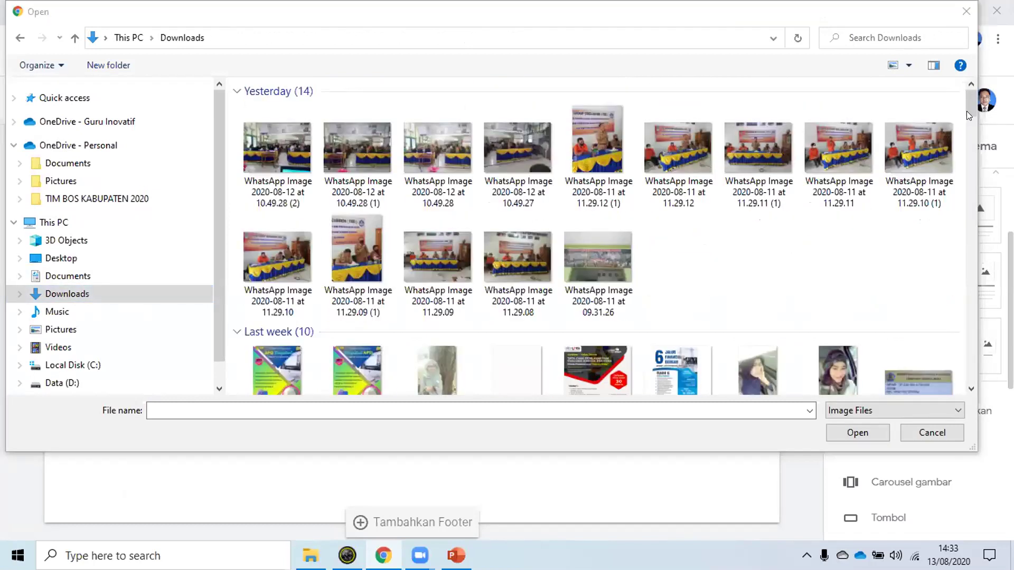
left_click(964, 138)
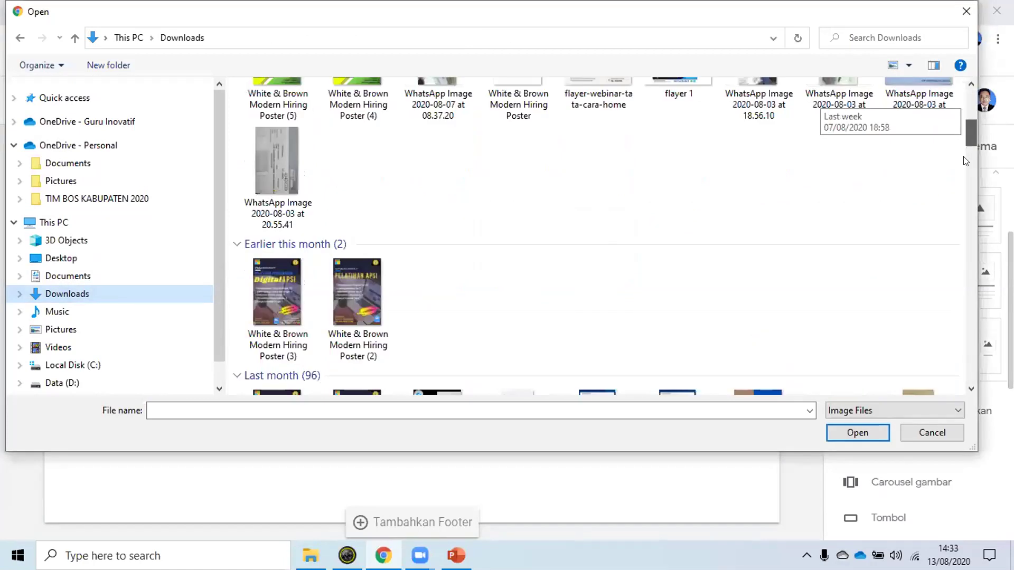
left_click(965, 161)
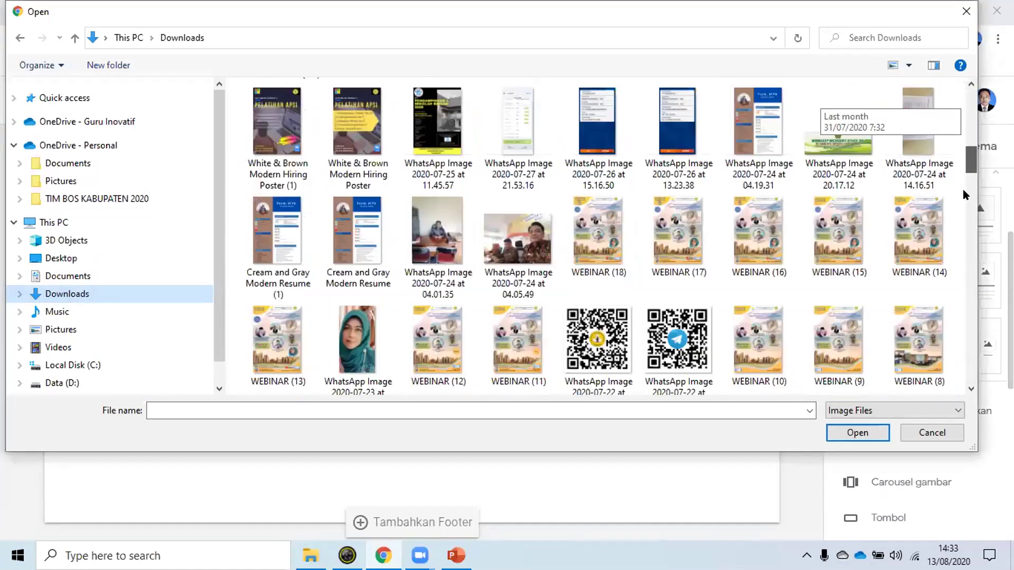
left_click(964, 187)
scroll(964, 214, "down", 1)
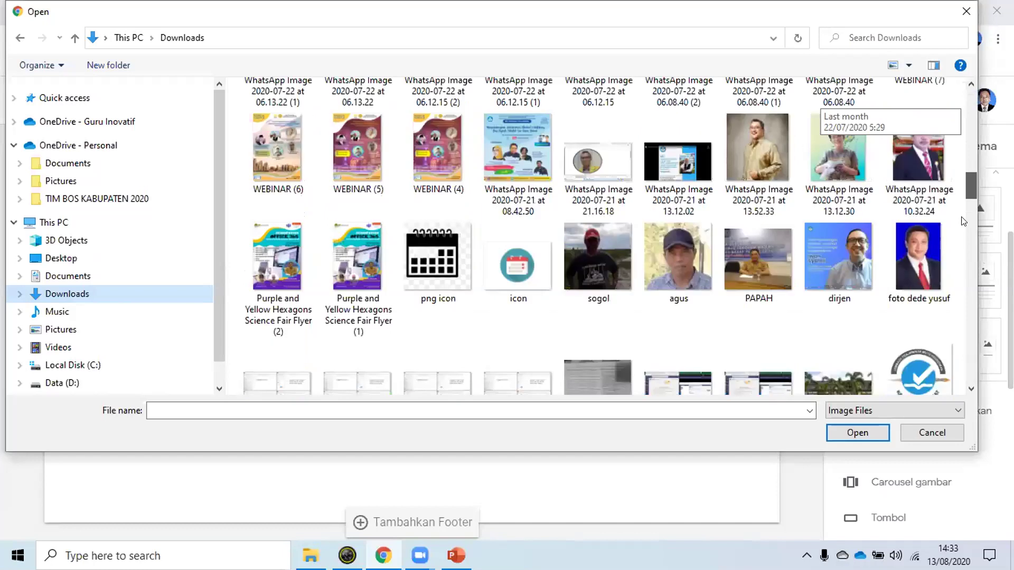
left_click(964, 221)
scroll(512, 142, "down", 1)
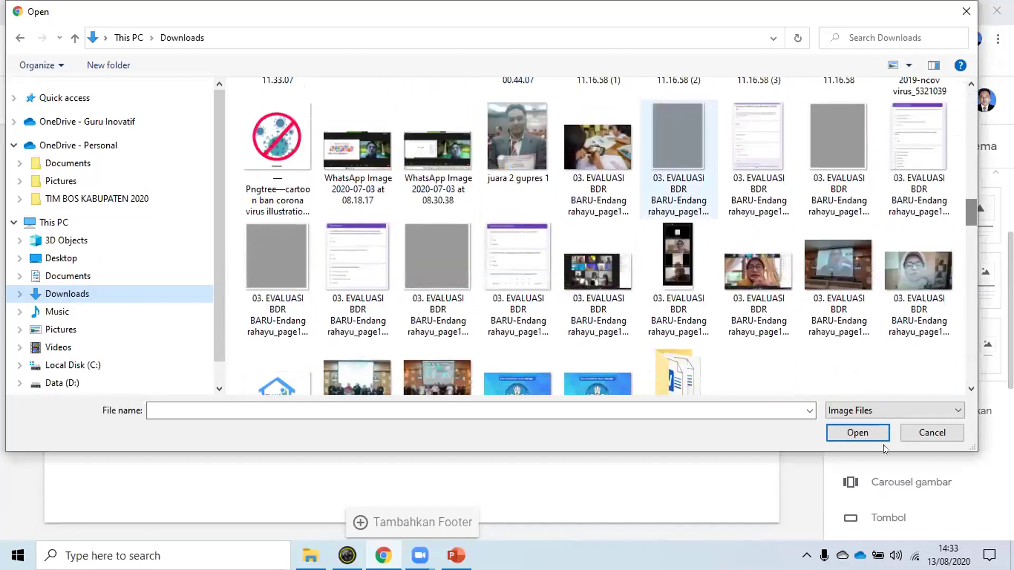
left_click(512, 141)
left_click(849, 437)
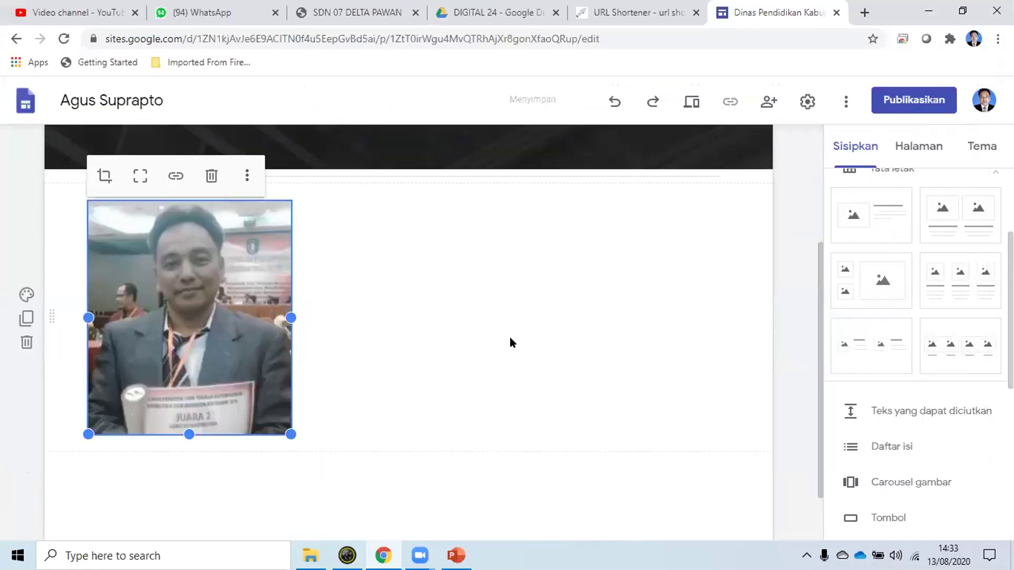
Step: Open the insert wheel in the empty space right of the 'juara 2 gupres 1' photo
left_click(510, 342)
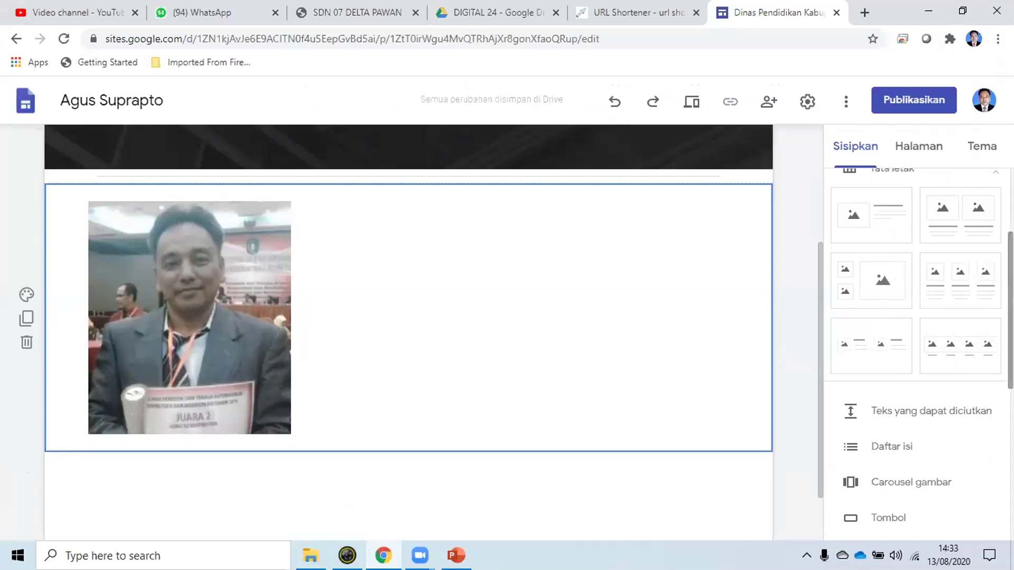
scroll(919, 353, "up", 1)
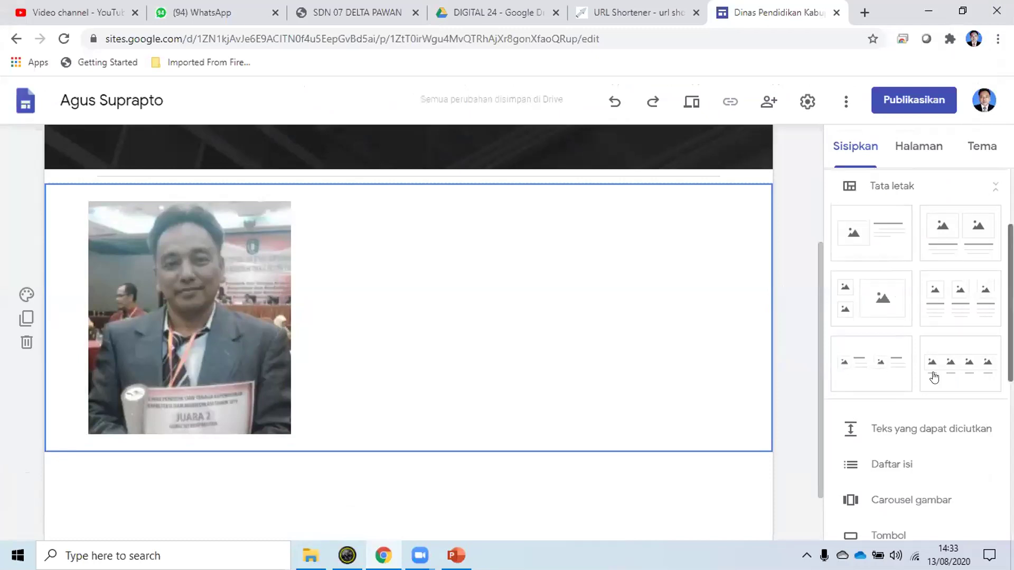
scroll(933, 377, "up", 1)
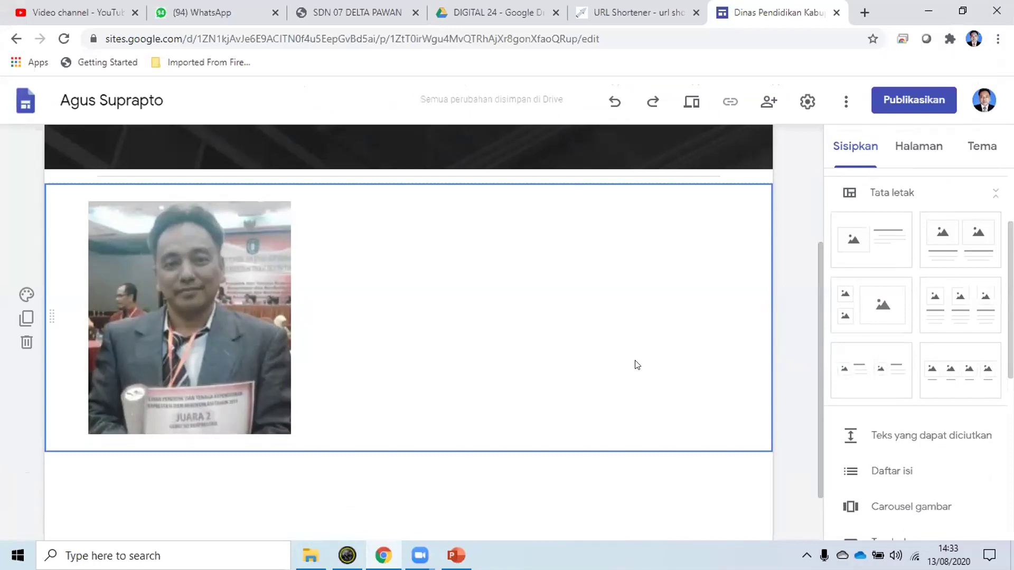
left_click(257, 321)
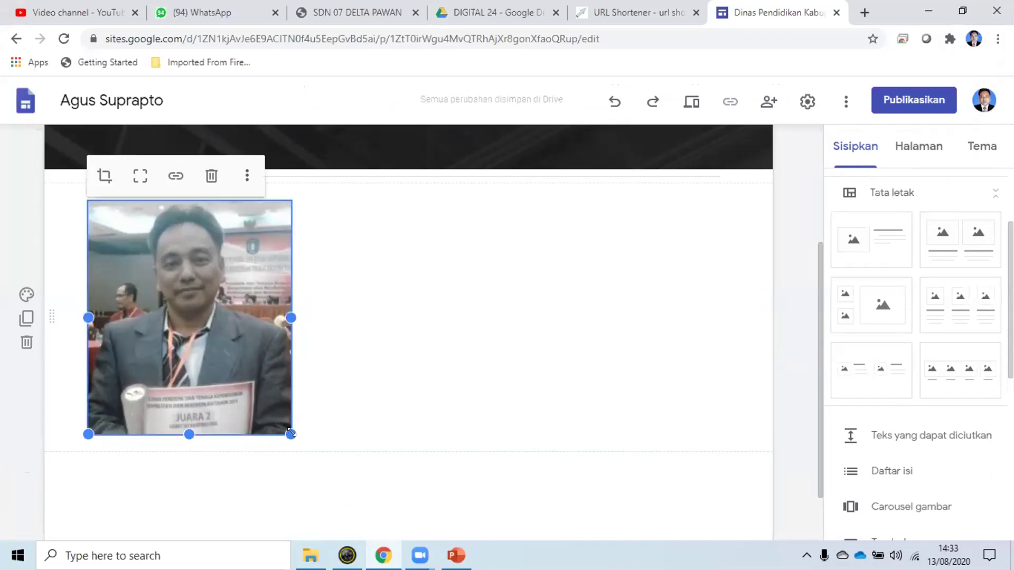
left_click(370, 249)
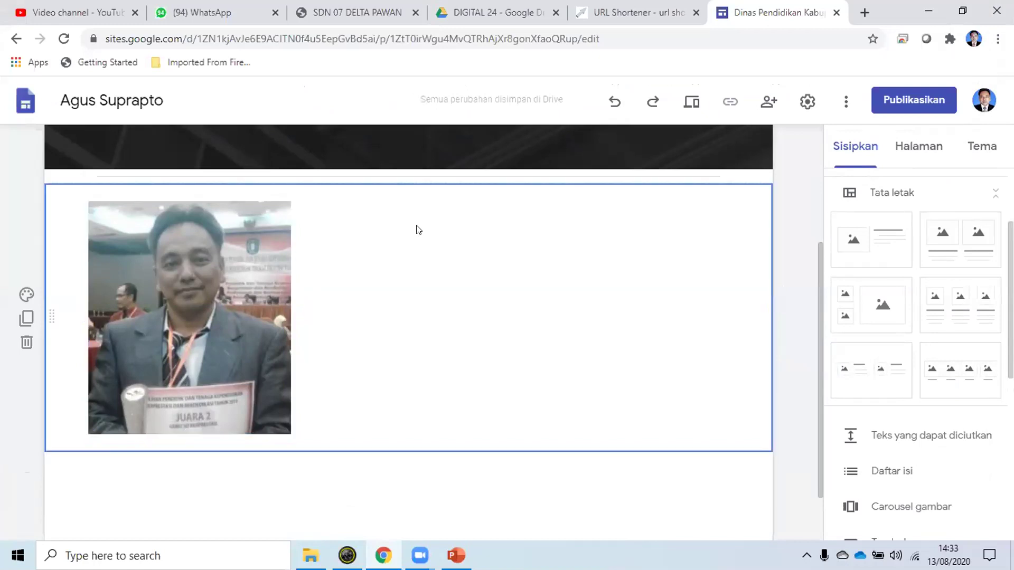
double_click(389, 219)
Step: Add a text box beside the photo listing Nama, Tempat Tgl. Lahir, Agama and Pendidikan
left_click(387, 211)
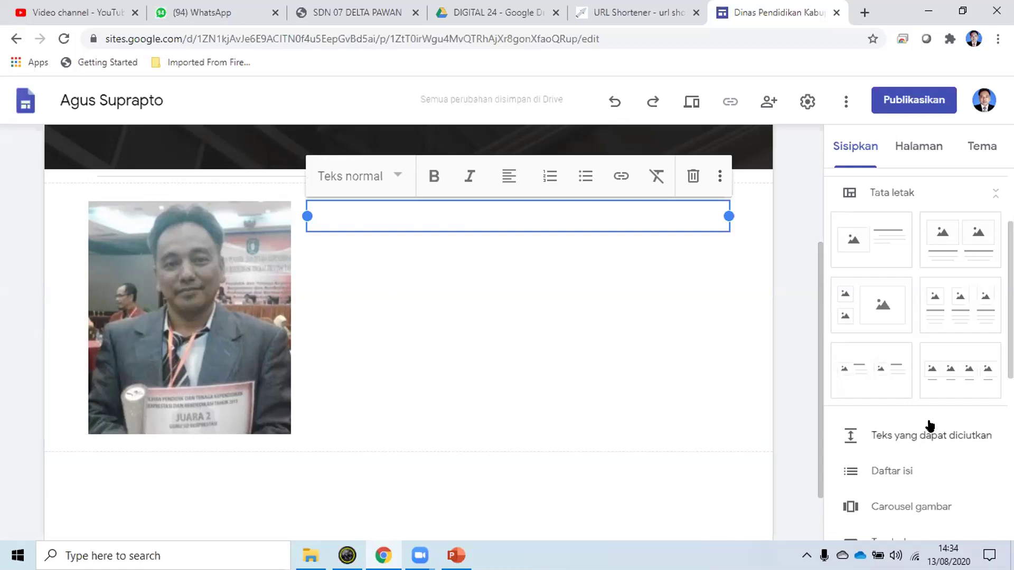
type("Nama")
key("Return")
type("Tempat")
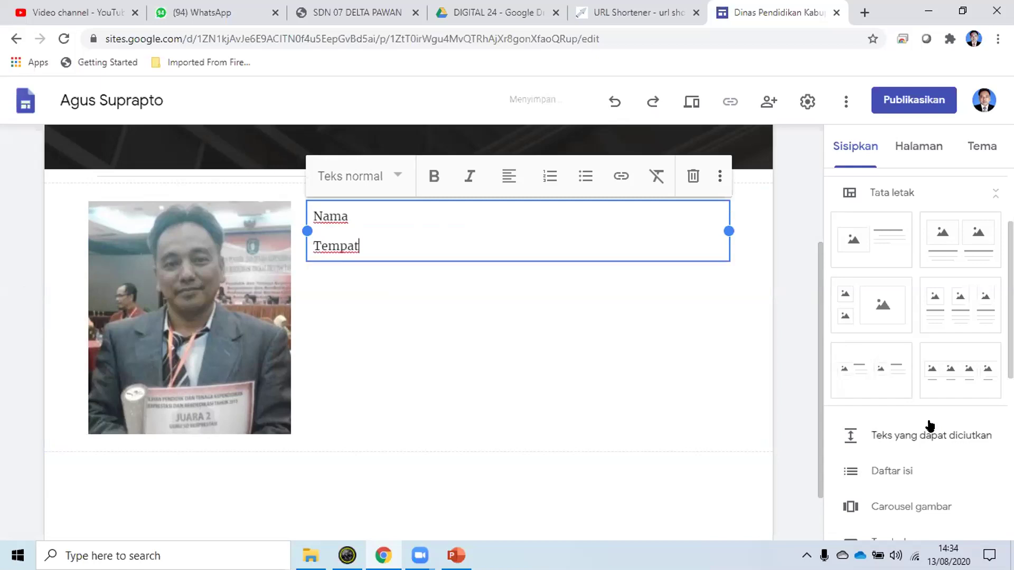
type(" Tgl. Lahir")
key("Return")
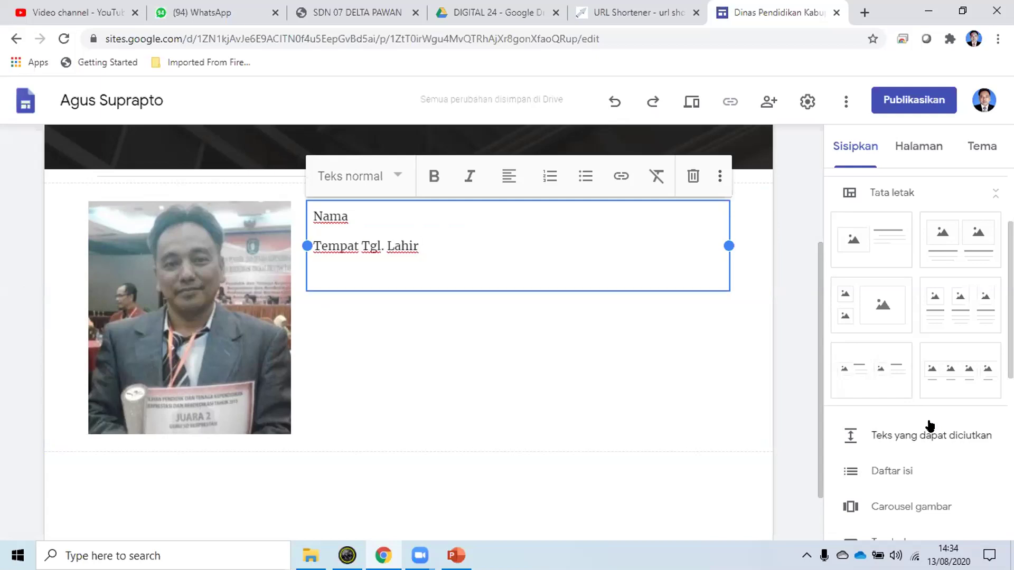
type("Aga")
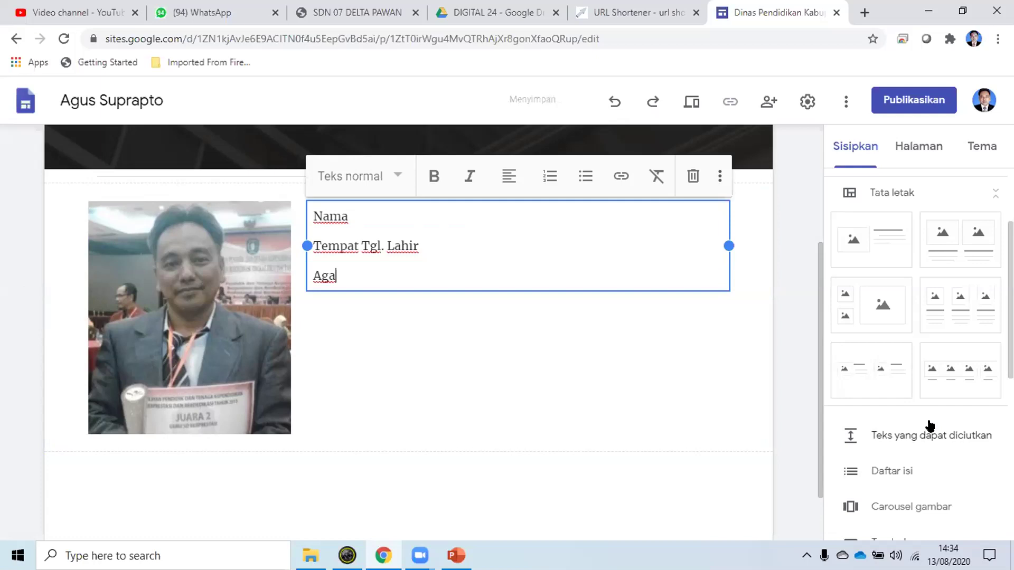
type("ma")
key("Return")
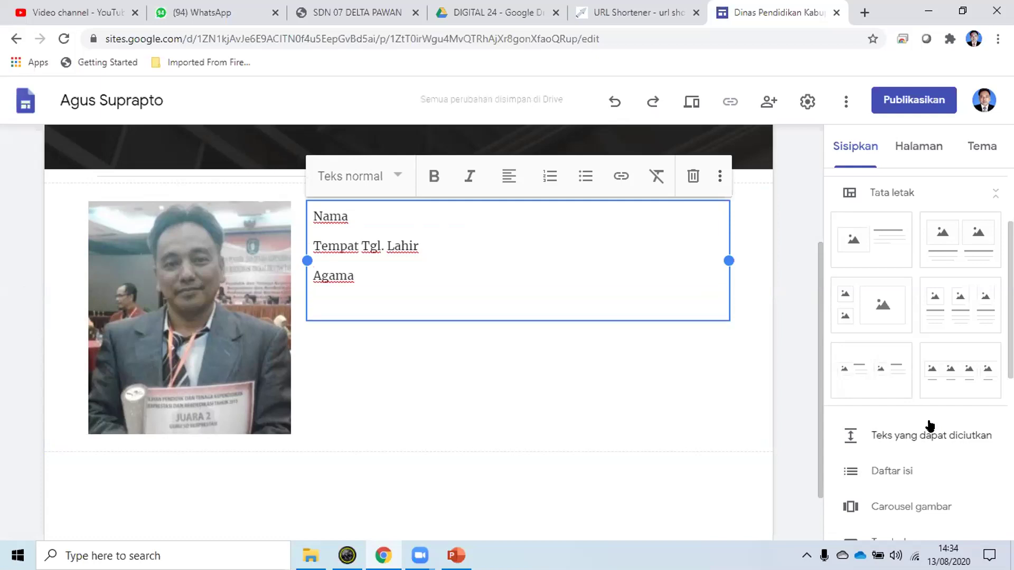
type("Pendidika")
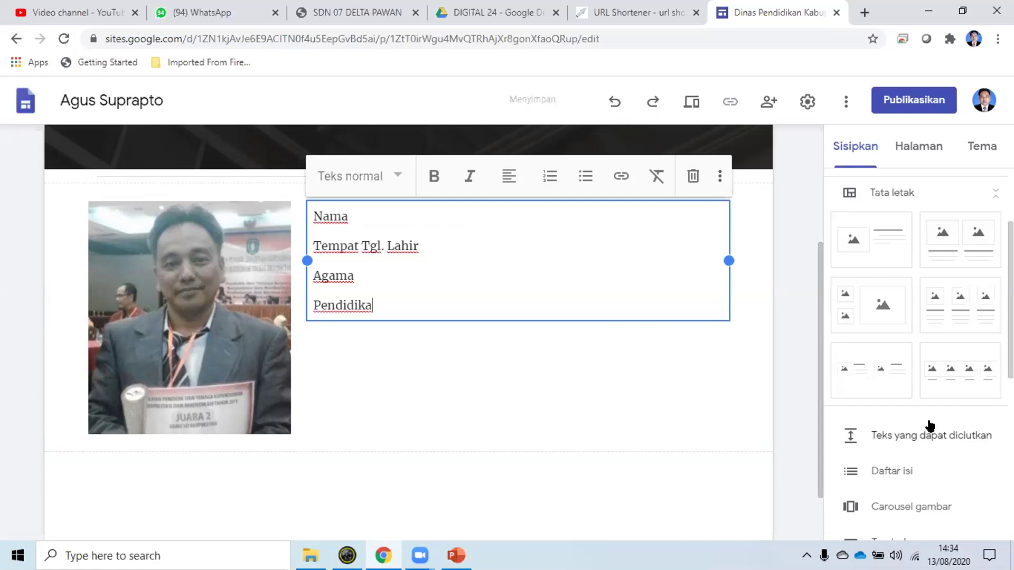
type("n")
key("Return")
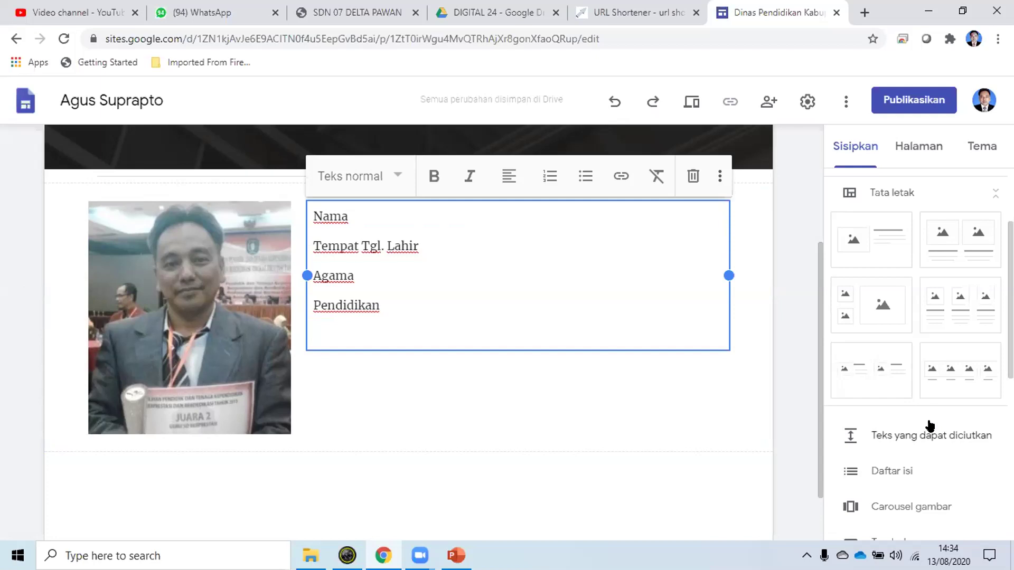
Step: Add the lines Jabatan, Unit Kerja and Alamat, fixing typos, and finish the text block
type("Jabatan")
key("Return")
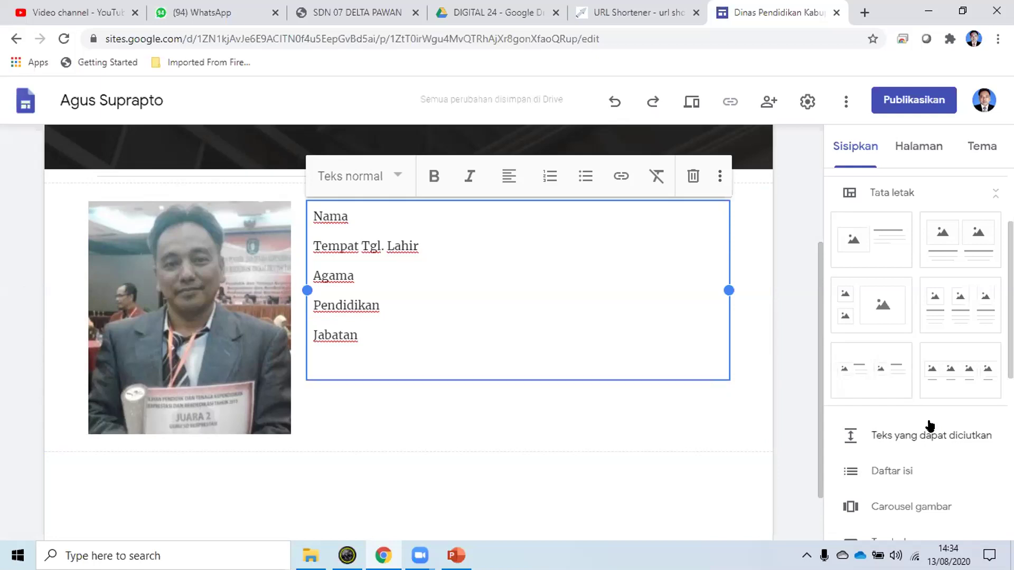
type("Unit Kerja")
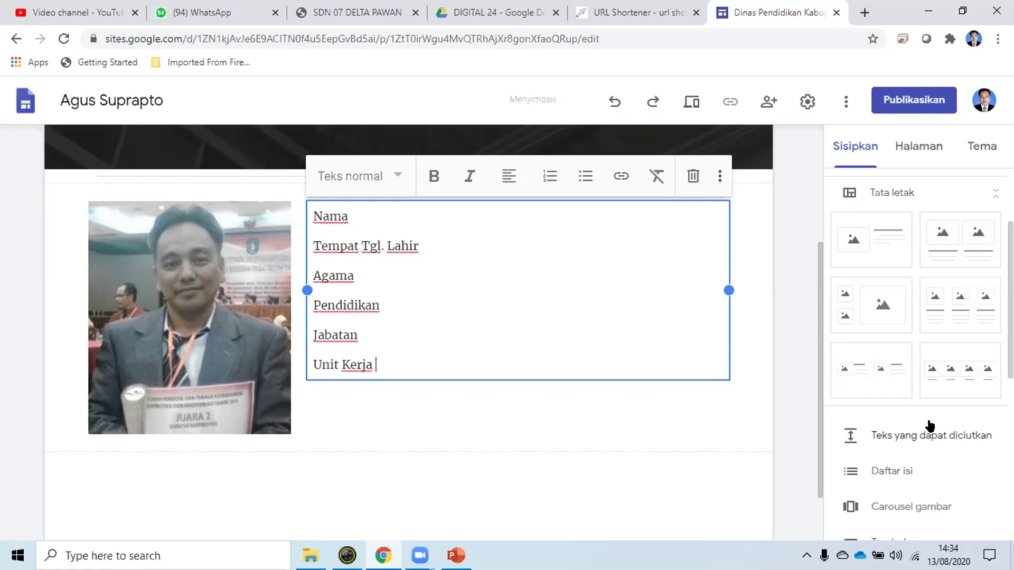
key("Return")
type("alamat")
key("Left")
key("Left")
key("Left")
key("Left")
key("Left")
key("BackSpace")
type("A")
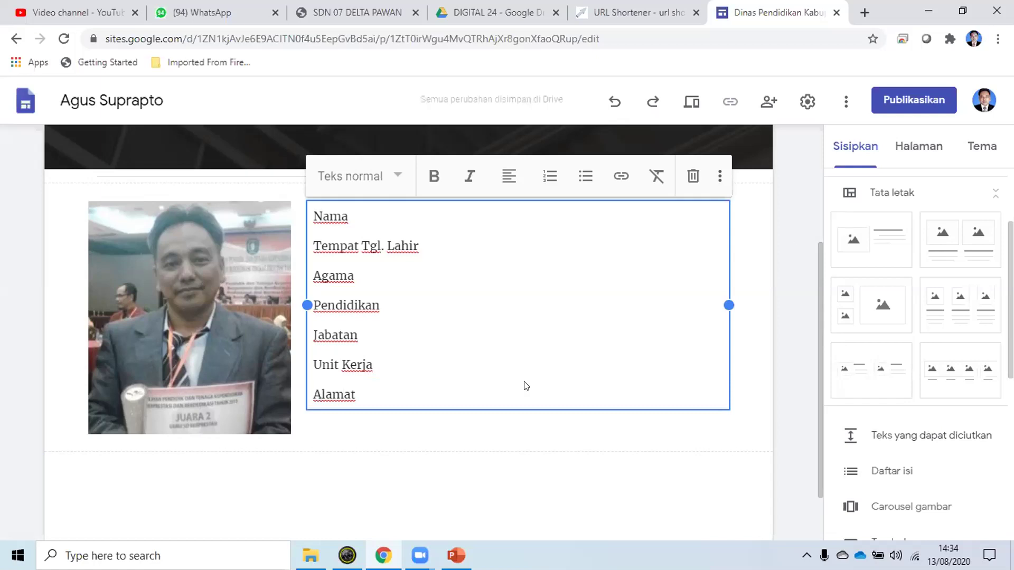
left_click(888, 257)
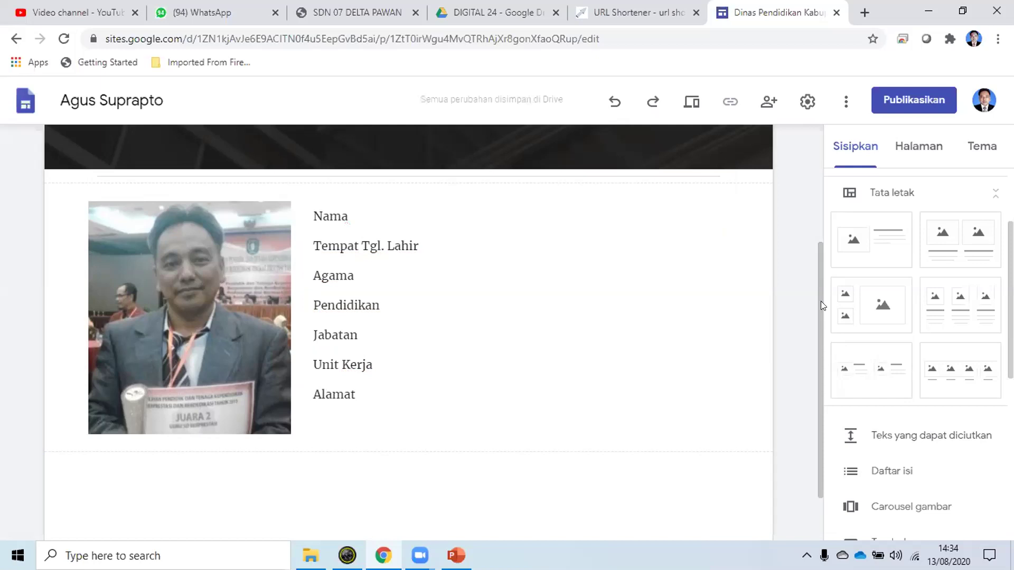
Step: Add a divider beneath the biodata section and scroll back to the top of the page
left_click_drag(821, 301, 820, 315)
scroll(812, 372, "down", 1)
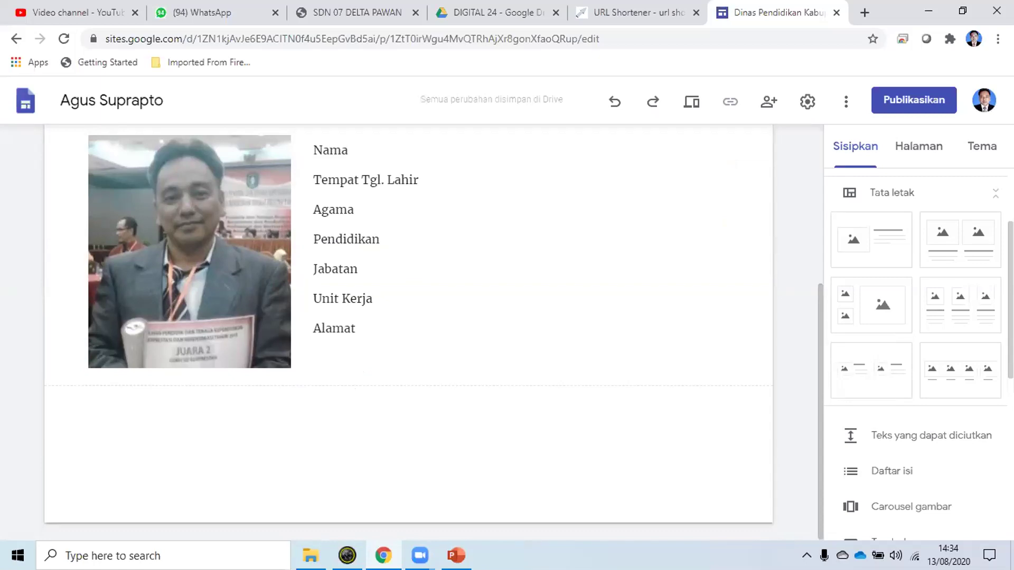
scroll(888, 338, "down", 5)
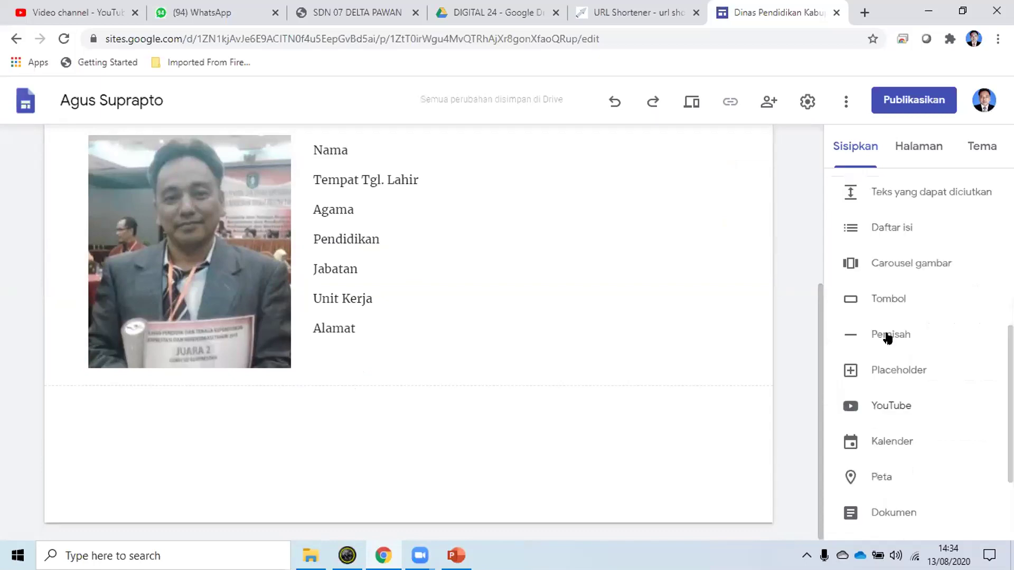
left_click(887, 338)
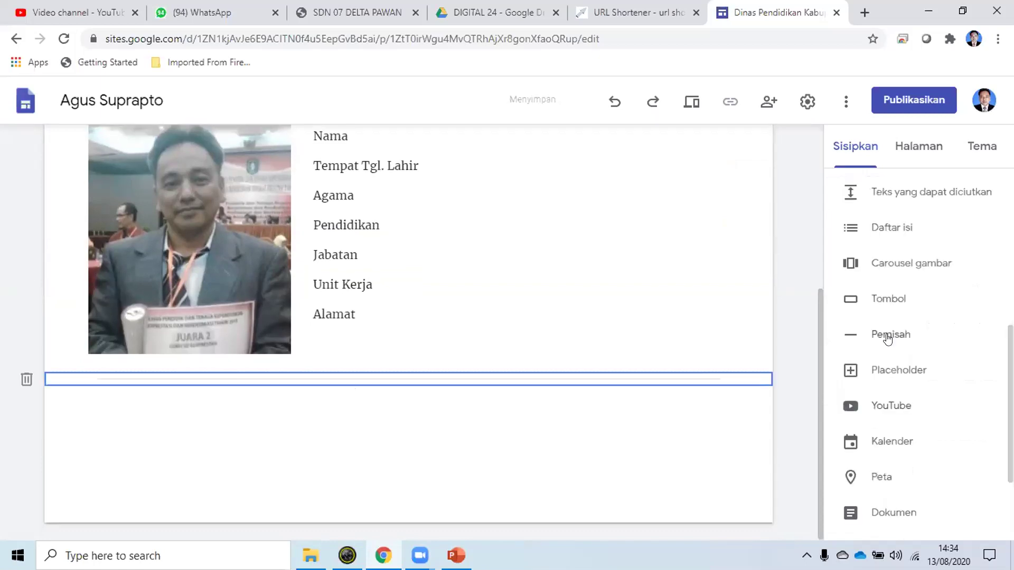
left_click(132, 424)
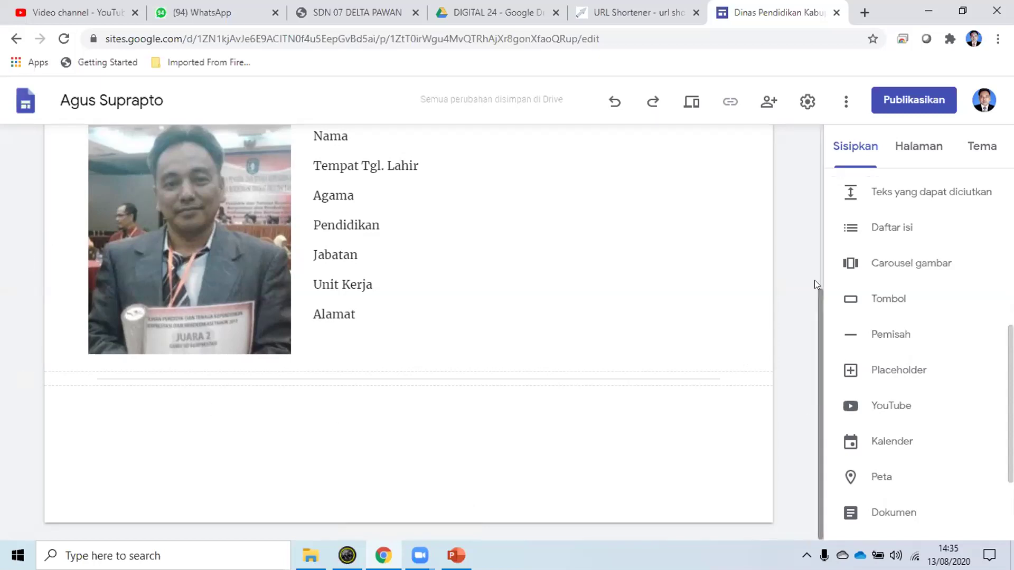
scroll(814, 253, "up", 5)
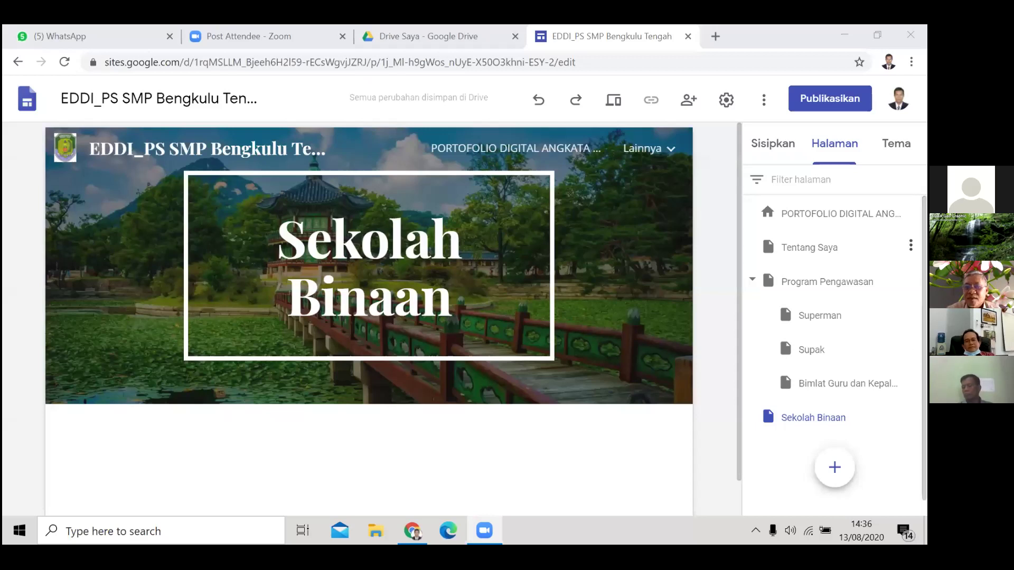
Step: Open the PORTOFOLIO home page, headed 'Portofolio Pengawasan Digital', in the editor
left_click(818, 216)
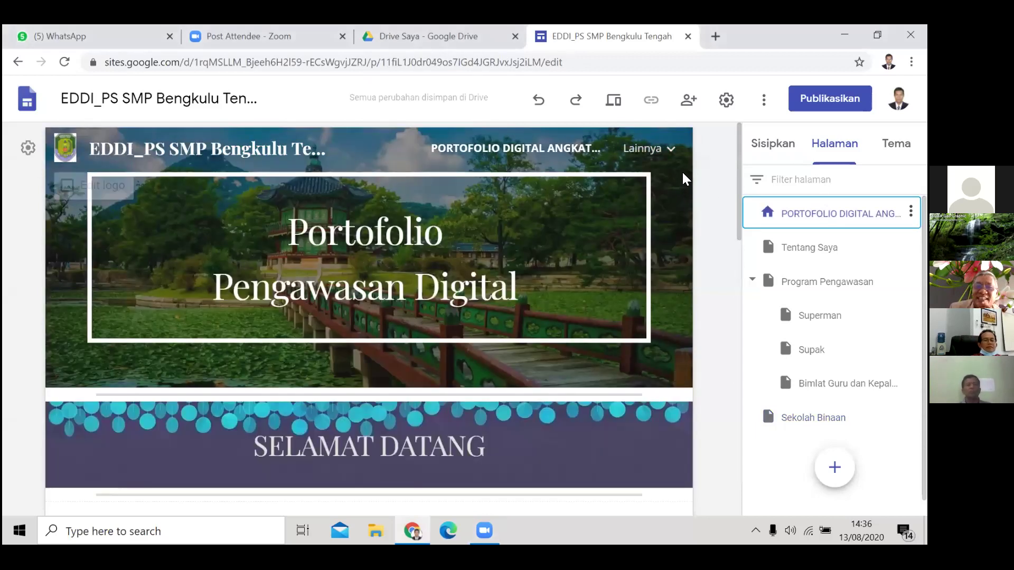
mouse_move(661, 355)
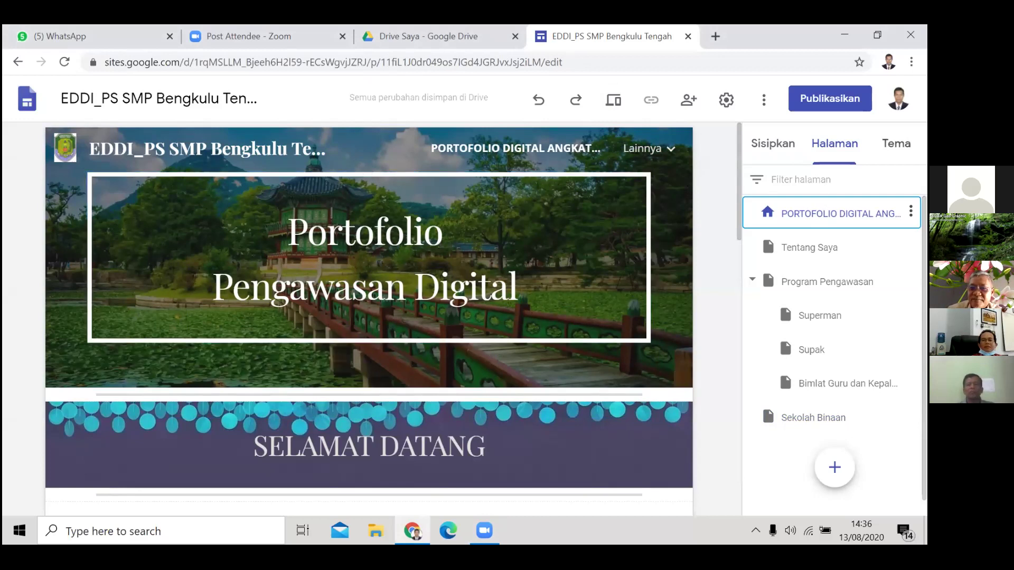
Step: Apply the Aristoteles theme to the site and return to the page list
left_click(896, 143)
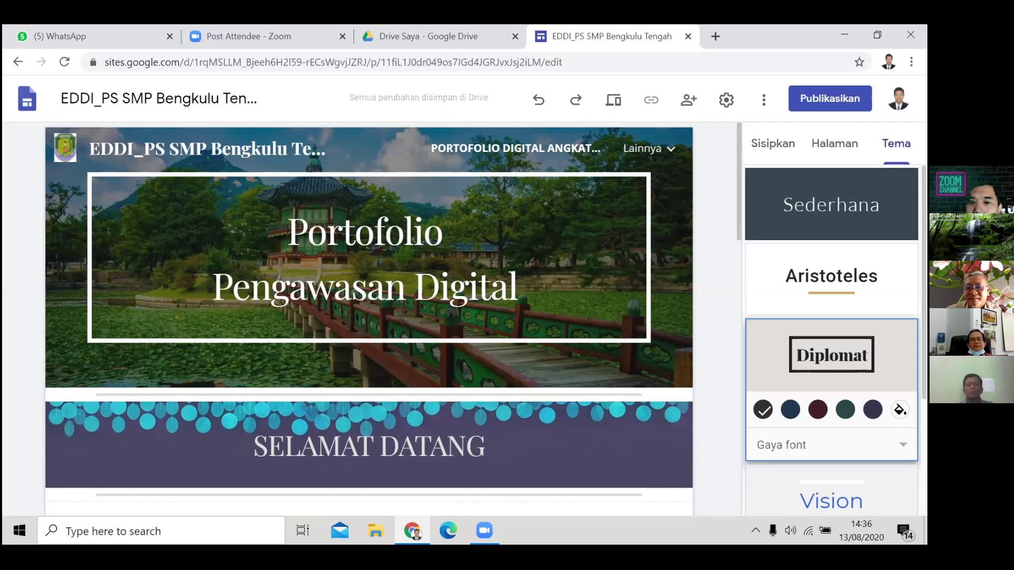
left_click(819, 283)
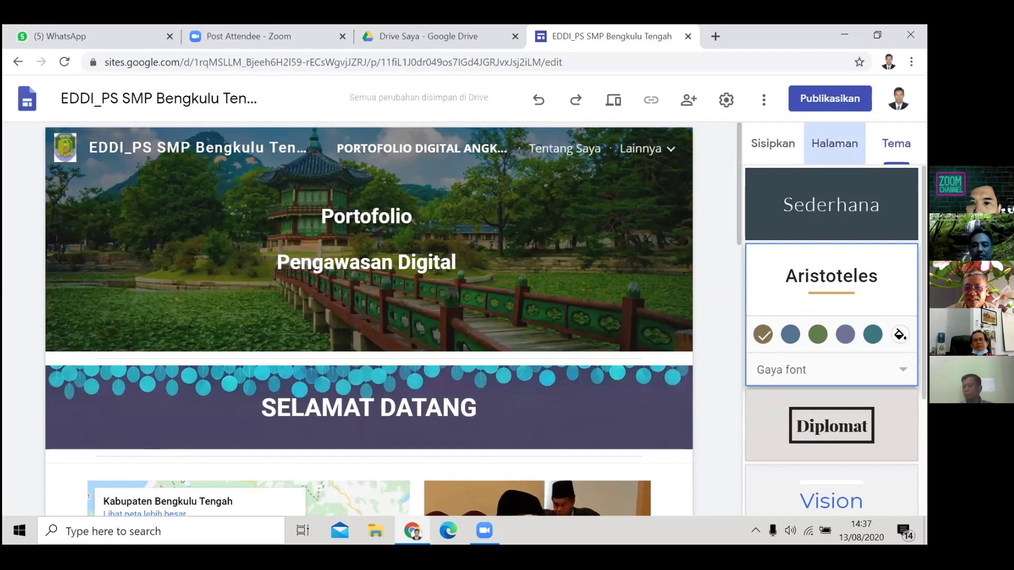
left_click(834, 143)
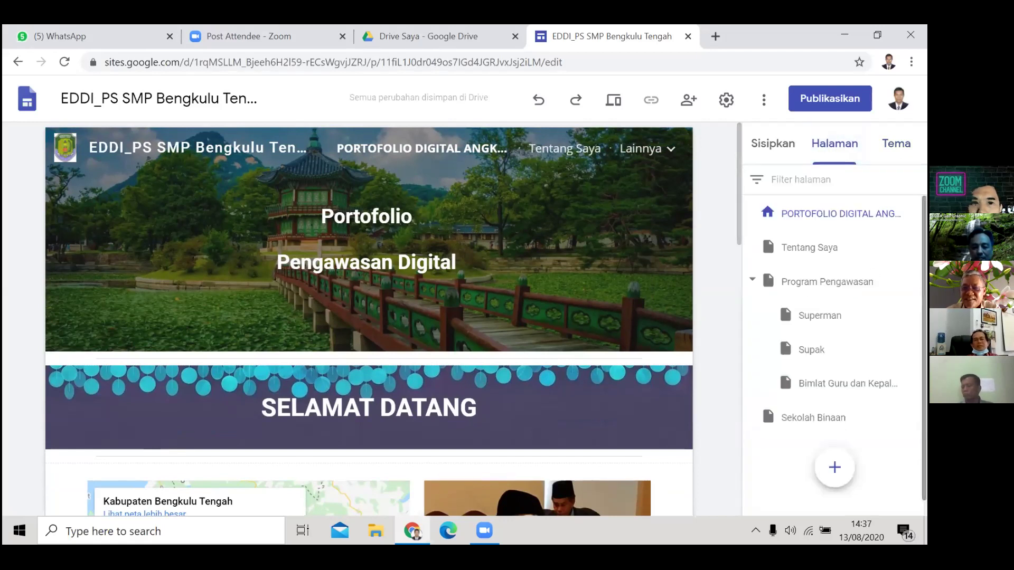
scroll(835, 317, "down", 1)
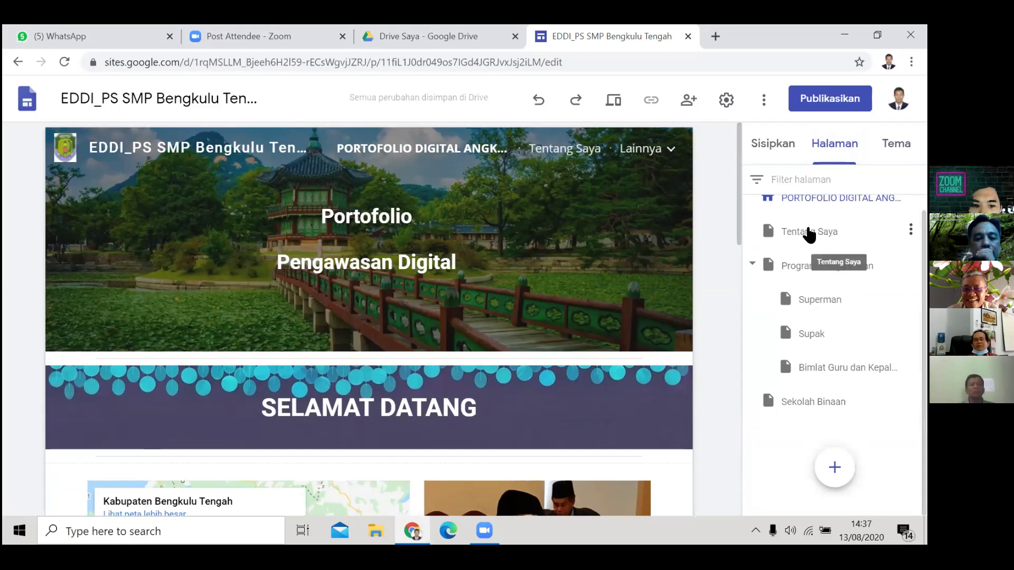
Step: Open the Tentang Saya page and insert a divider directly beneath its header
left_click(808, 234)
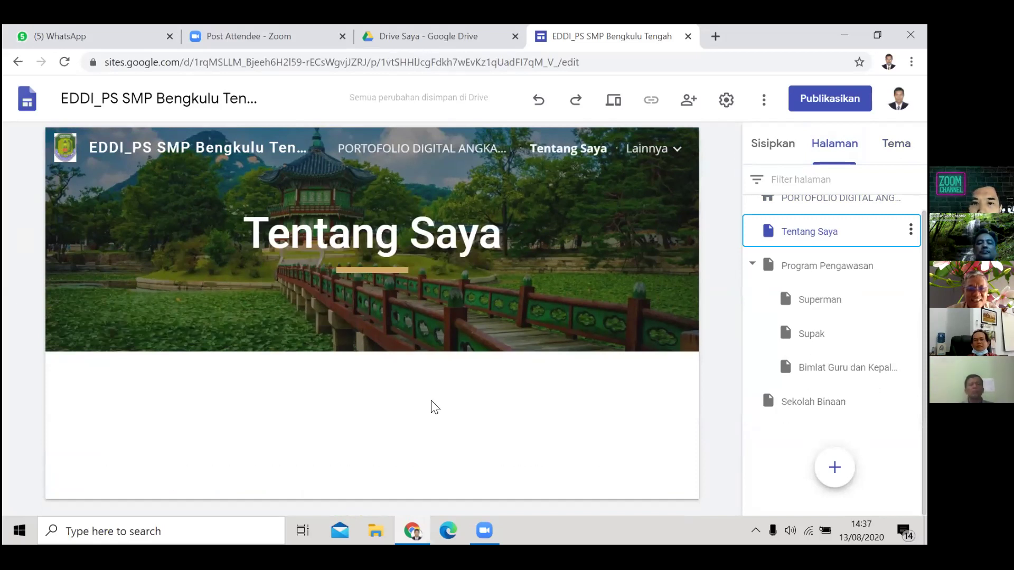
mouse_move(382, 407)
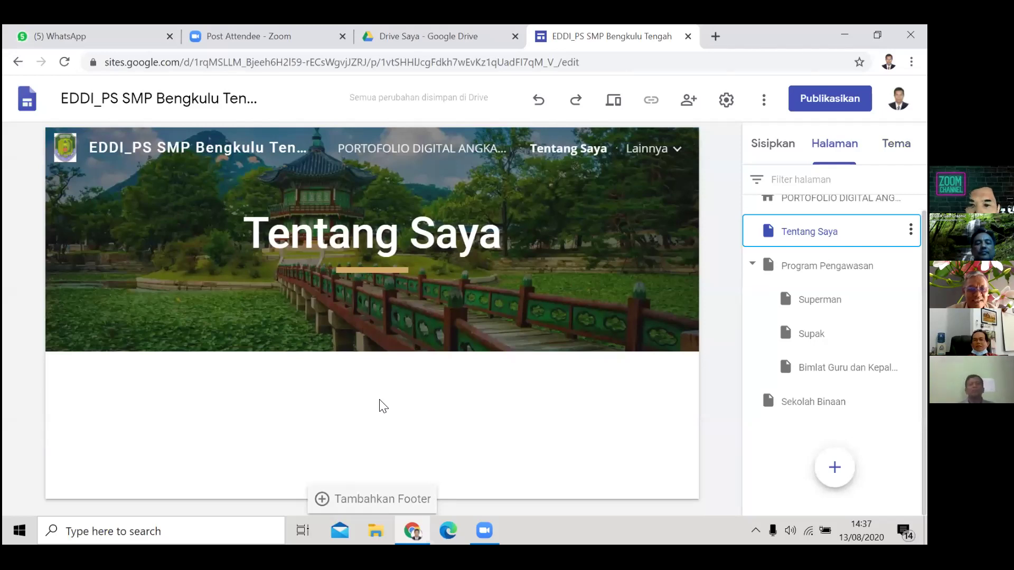
mouse_move(417, 262)
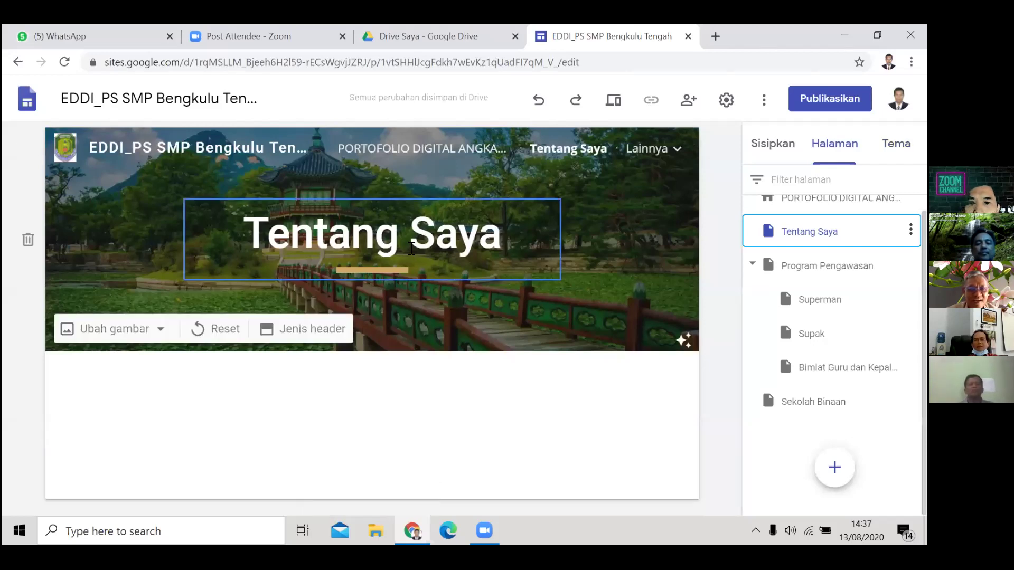
left_click(415, 239)
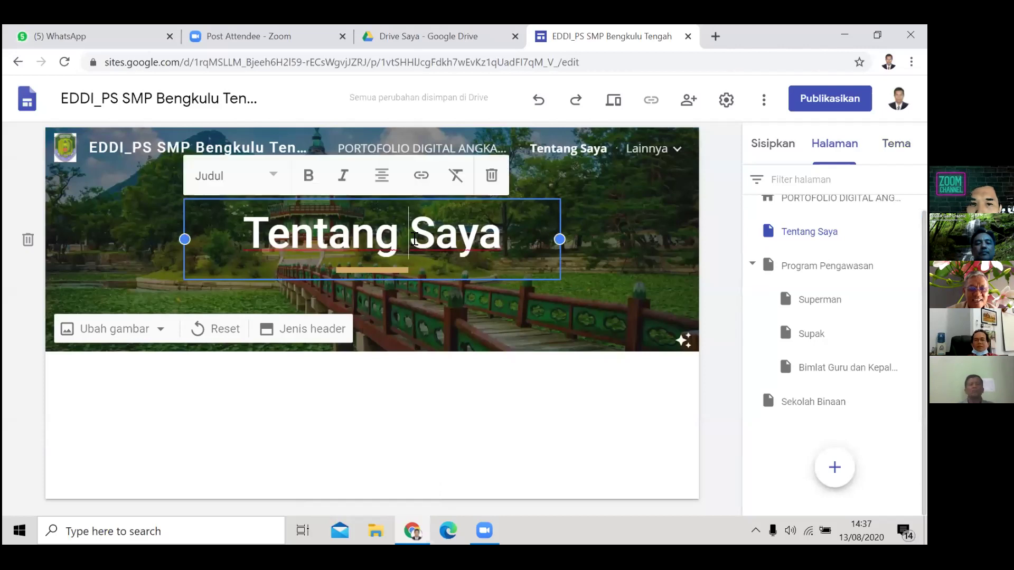
left_click(434, 450)
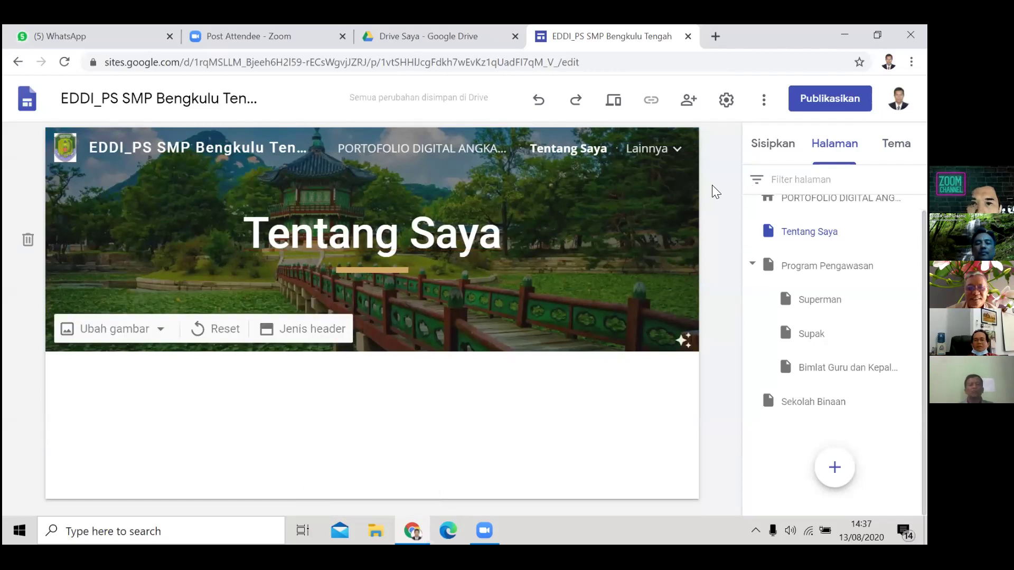
left_click(774, 149)
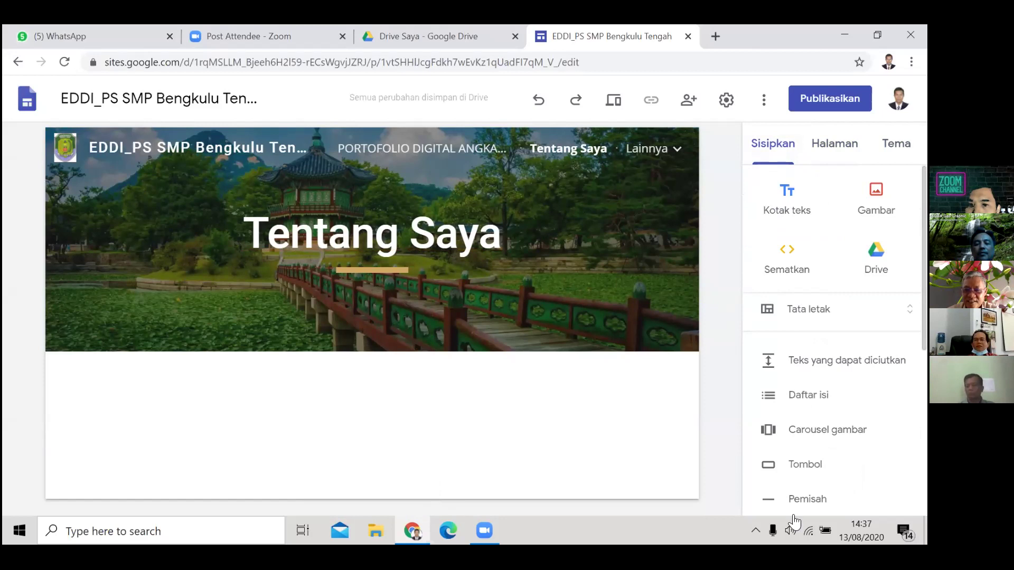
left_click(808, 501)
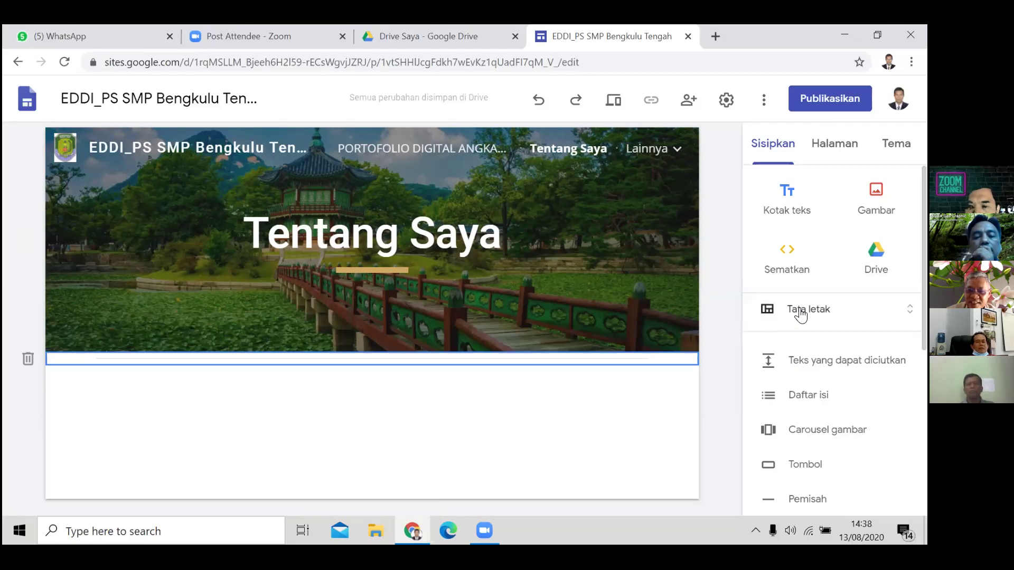
Step: Insert the two-small-plus-one-large image layout below the divider on Tentang Saya
left_click(800, 311)
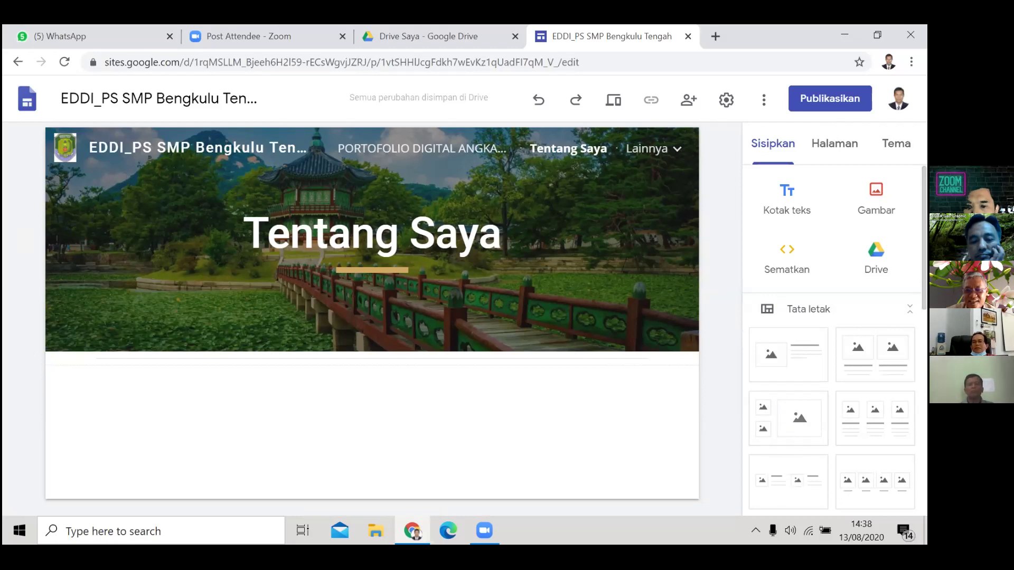
left_click(763, 420)
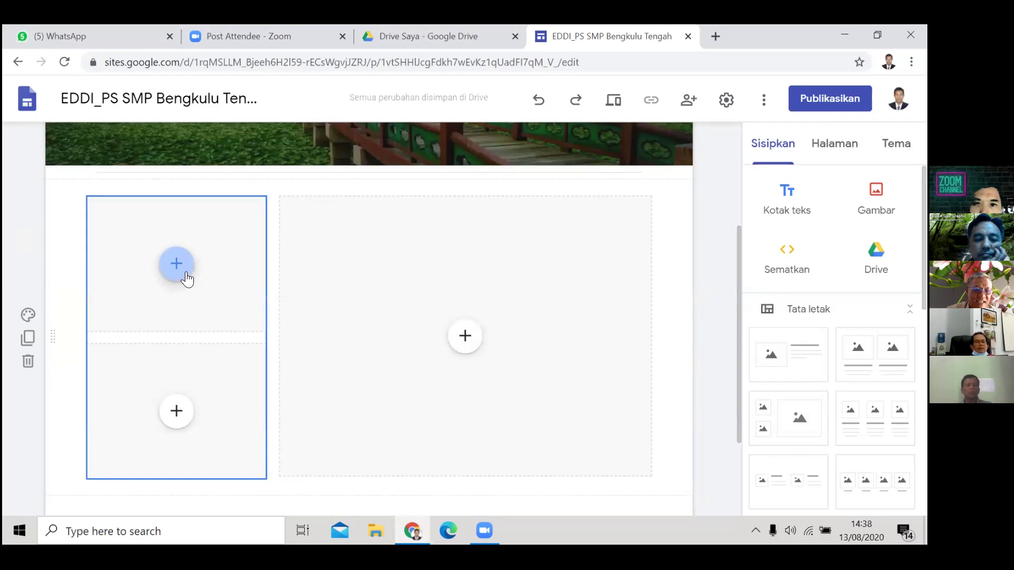
left_click(187, 279)
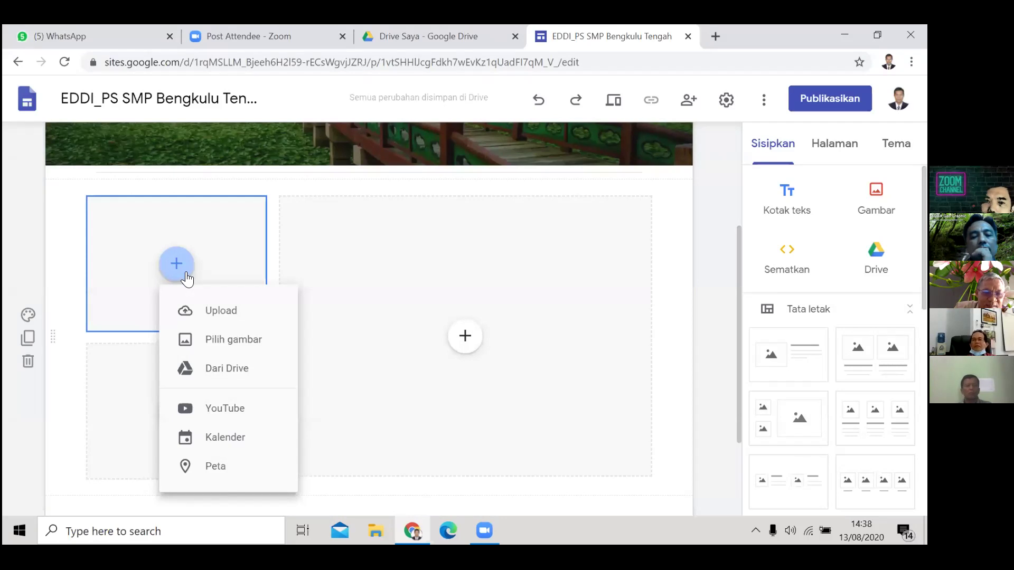
Step: Upload the BAN_20191123_ photo into the layout's top-left box, then select the empty box below
left_click(214, 313)
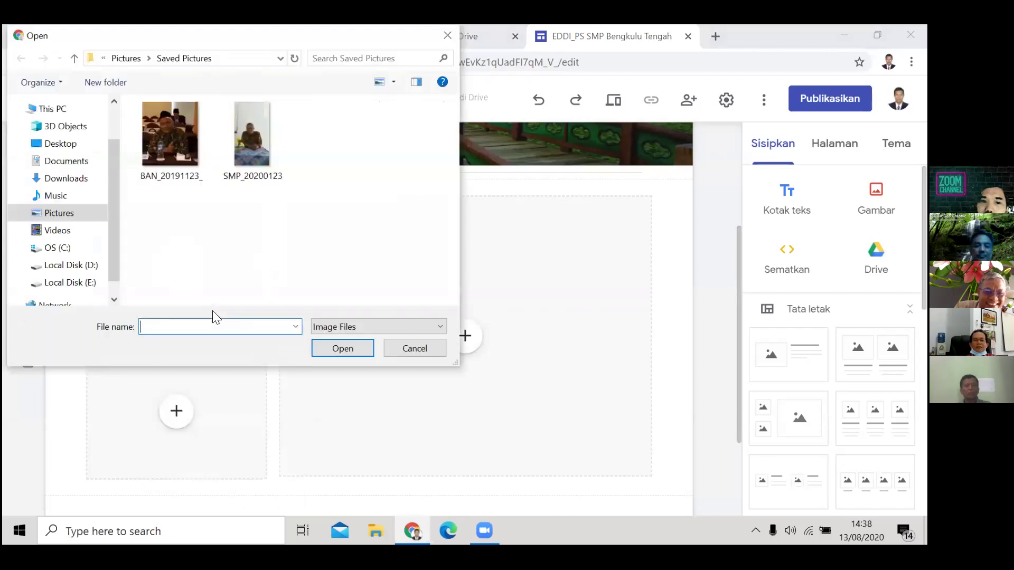
left_click(172, 149)
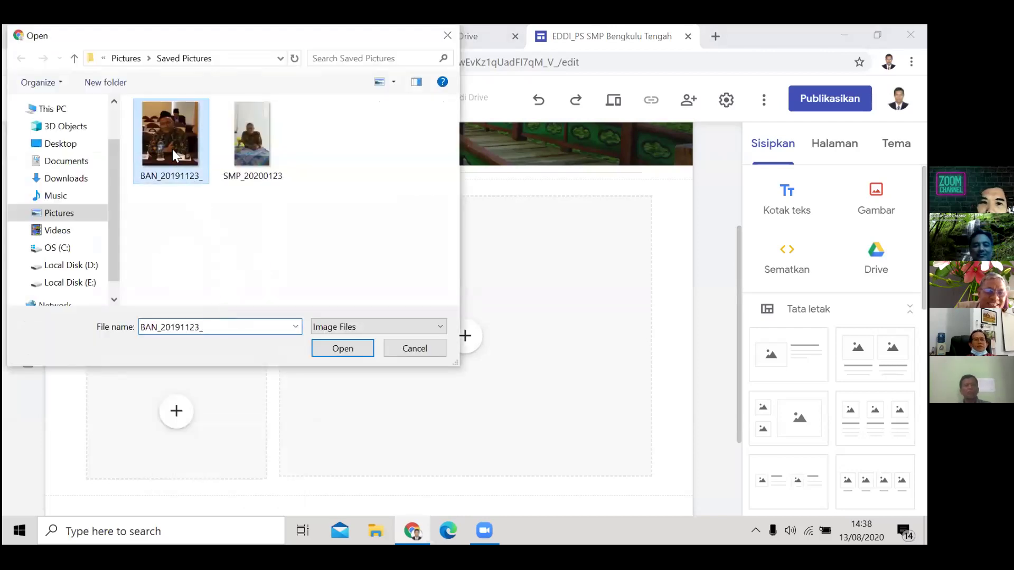
left_click(333, 348)
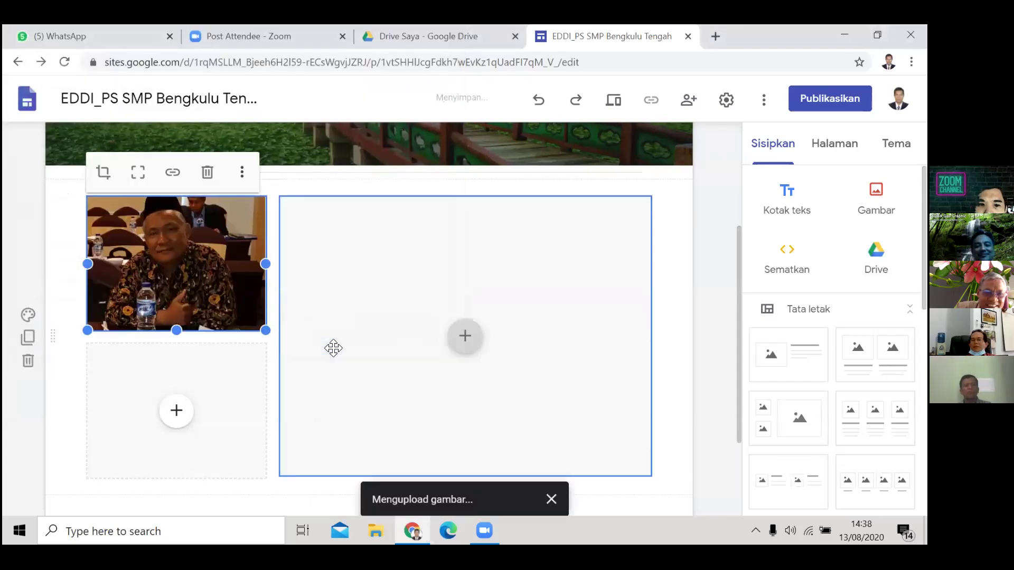
left_click(213, 405)
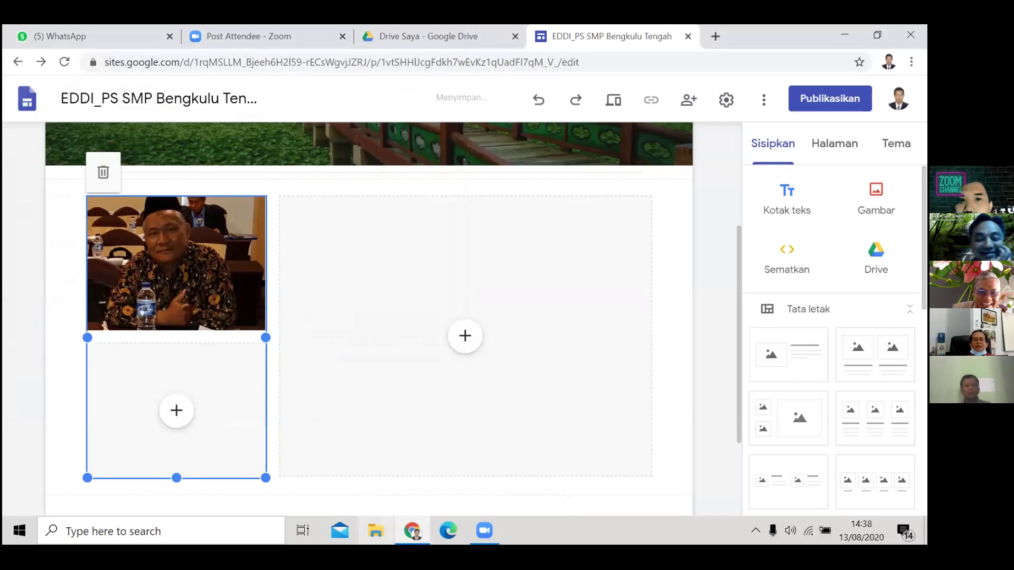
left_click(180, 420)
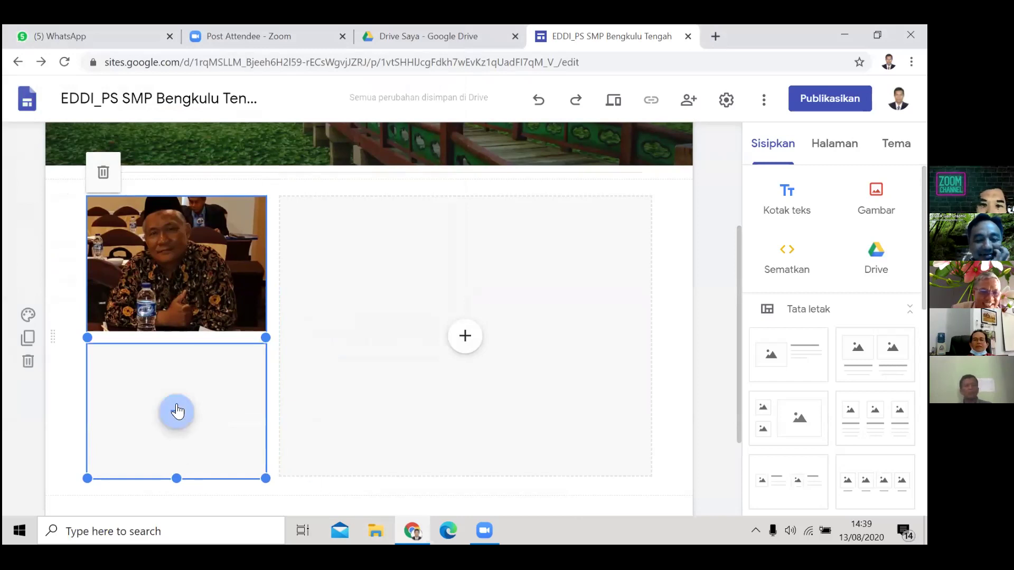
Step: Upload IMG-20200709-WA0032 from the EDDI > Foto WA 6 agt 00 folder into the lower image box
left_click(175, 403)
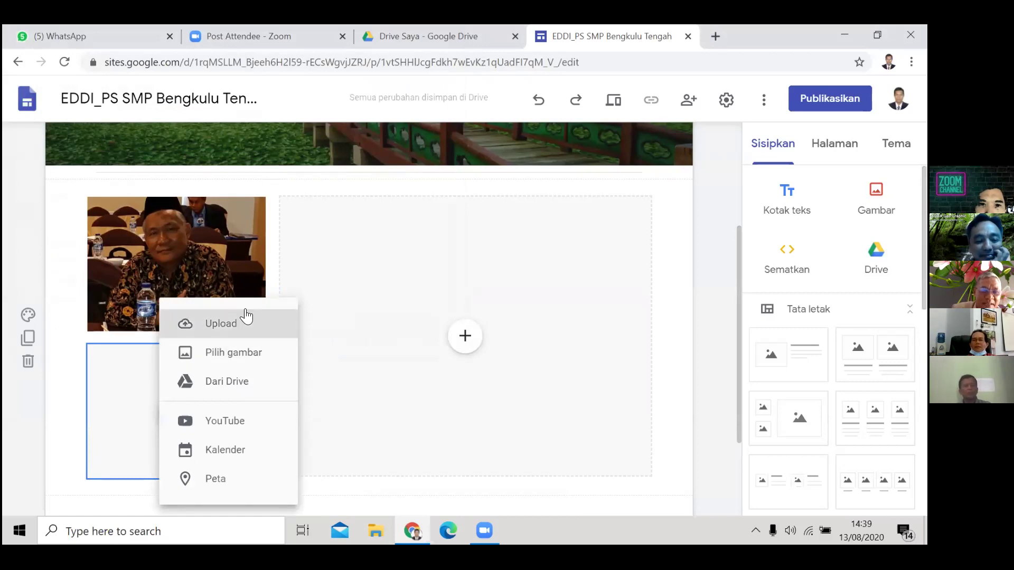
left_click(233, 323)
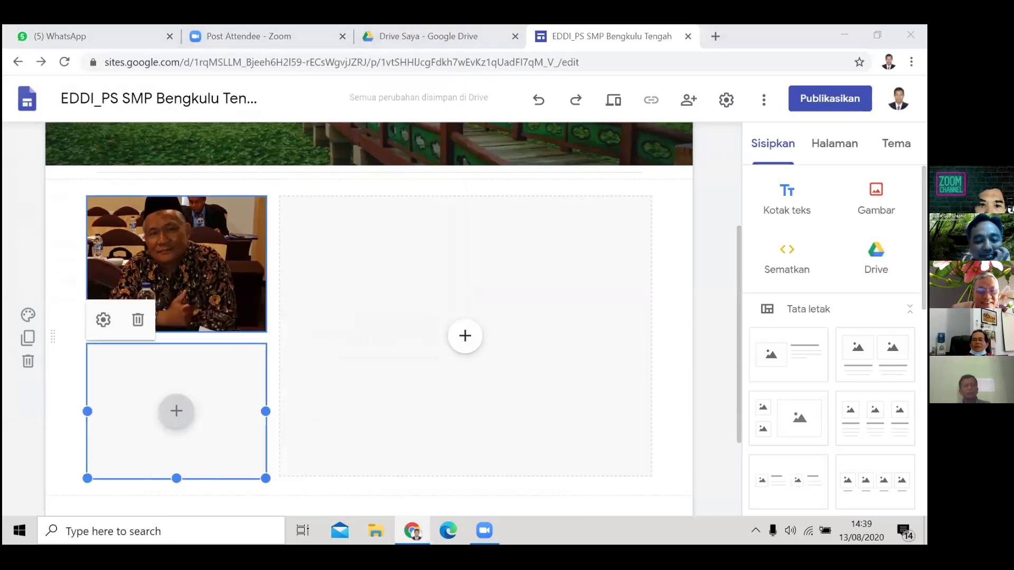
left_click(84, 265)
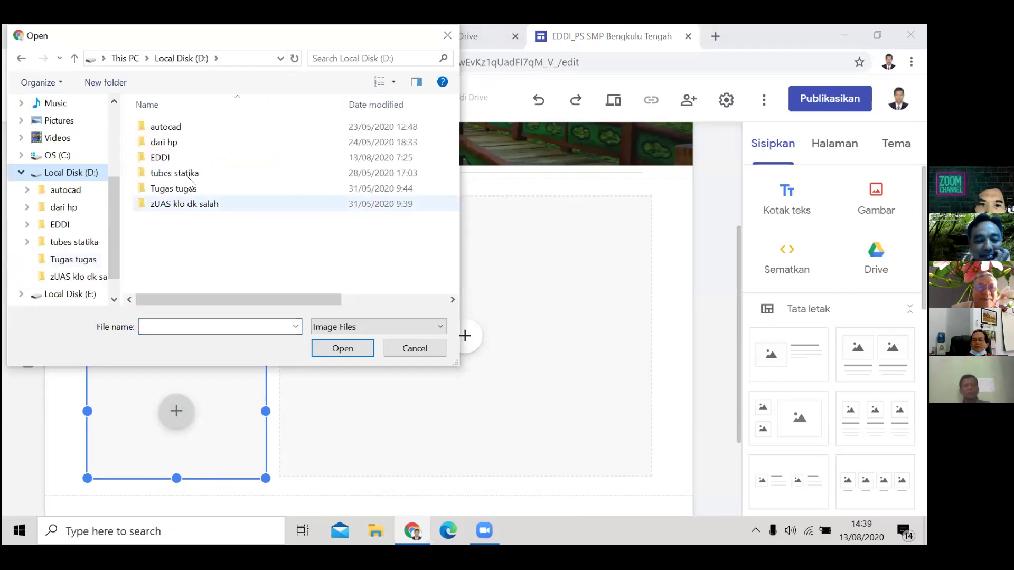
left_click(169, 161)
double_click(169, 160)
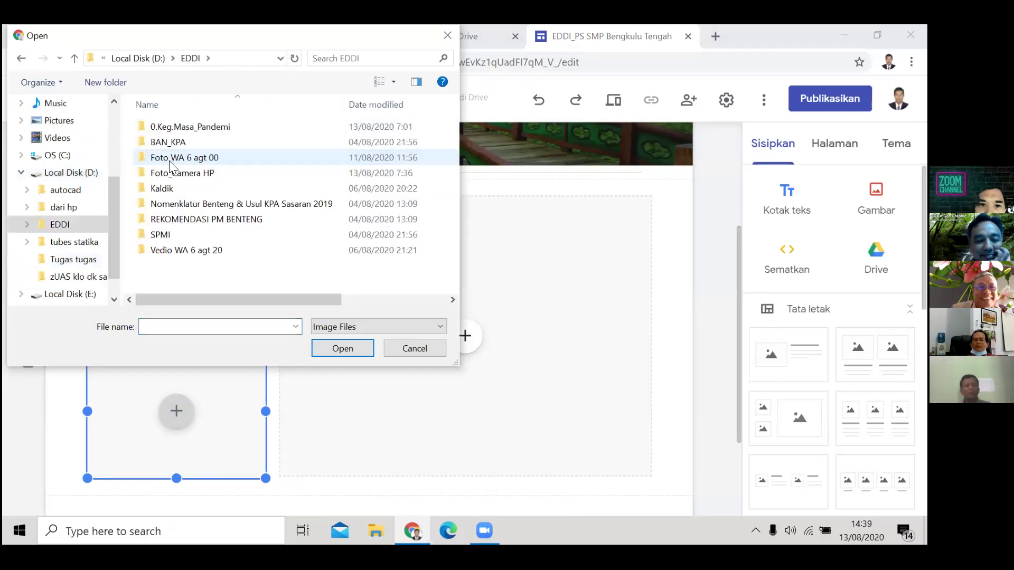
double_click(226, 164)
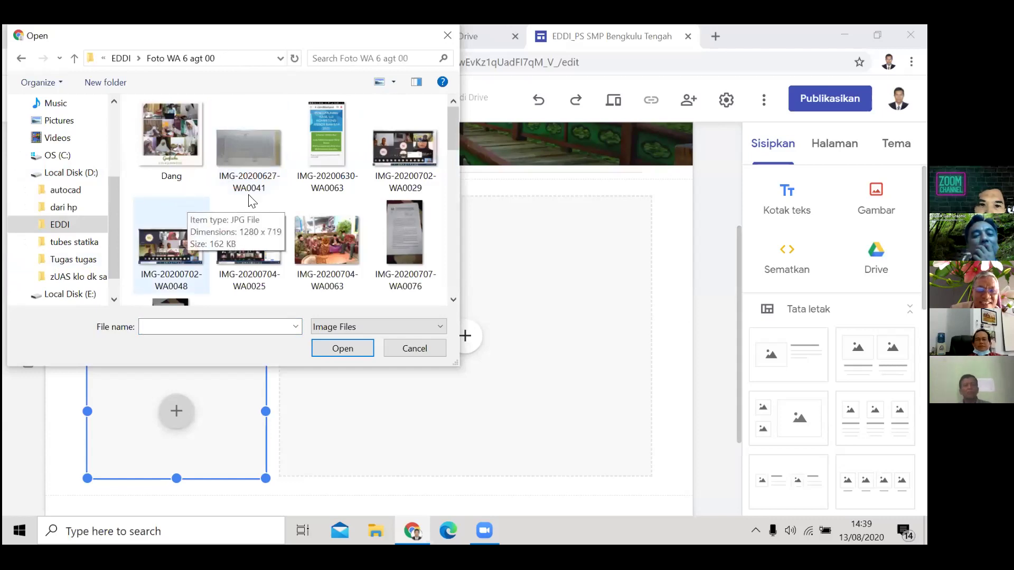
left_click(453, 247)
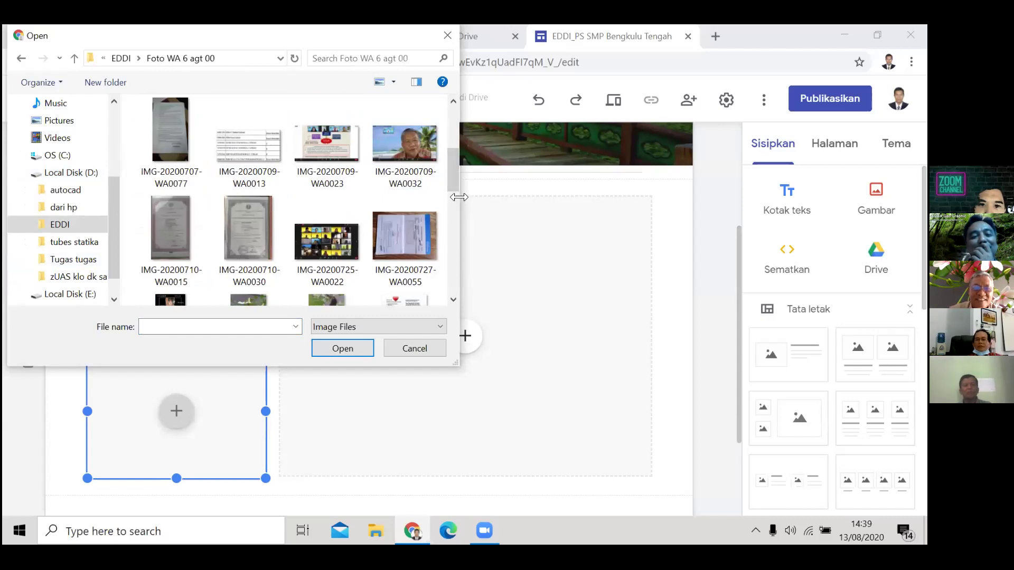
mouse_move(452, 182)
left_mouse_down()
mouse_move(451, 214)
mouse_move(437, 171)
left_mouse_up()
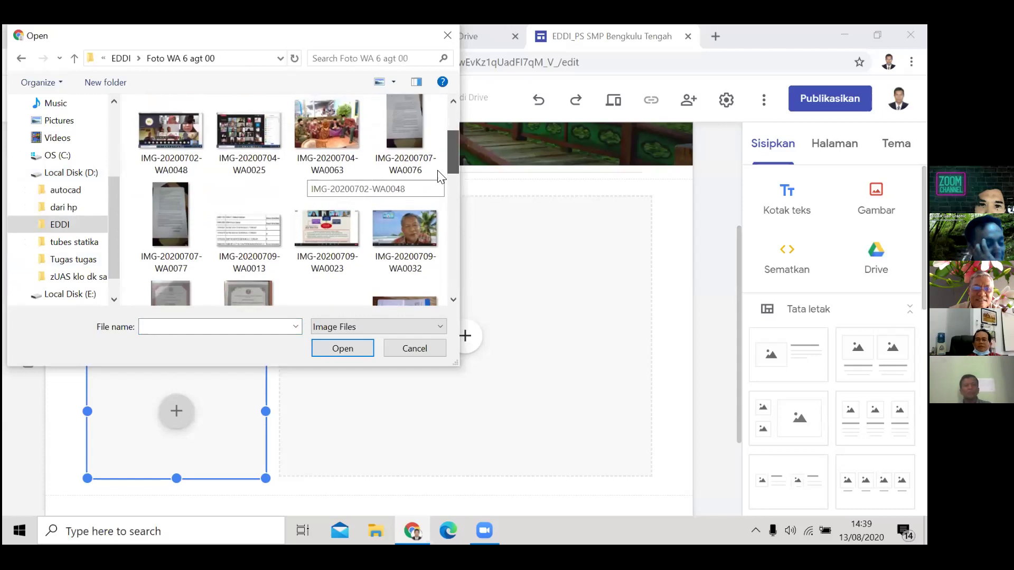
left_click(403, 215)
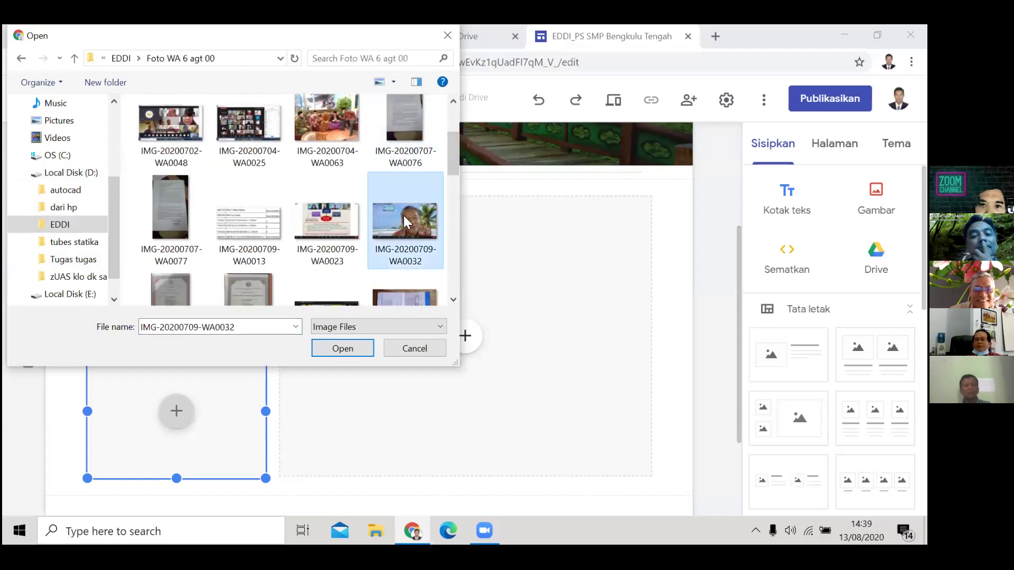
left_click(341, 349)
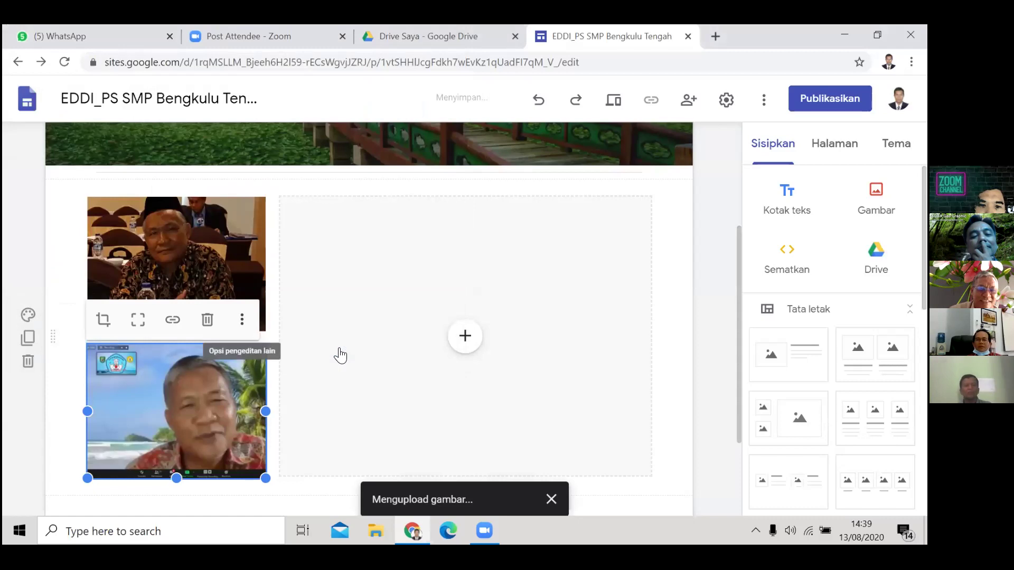
Step: Check the fill options for the empty large placeholder, then dismiss them without adding anything
left_click(338, 348)
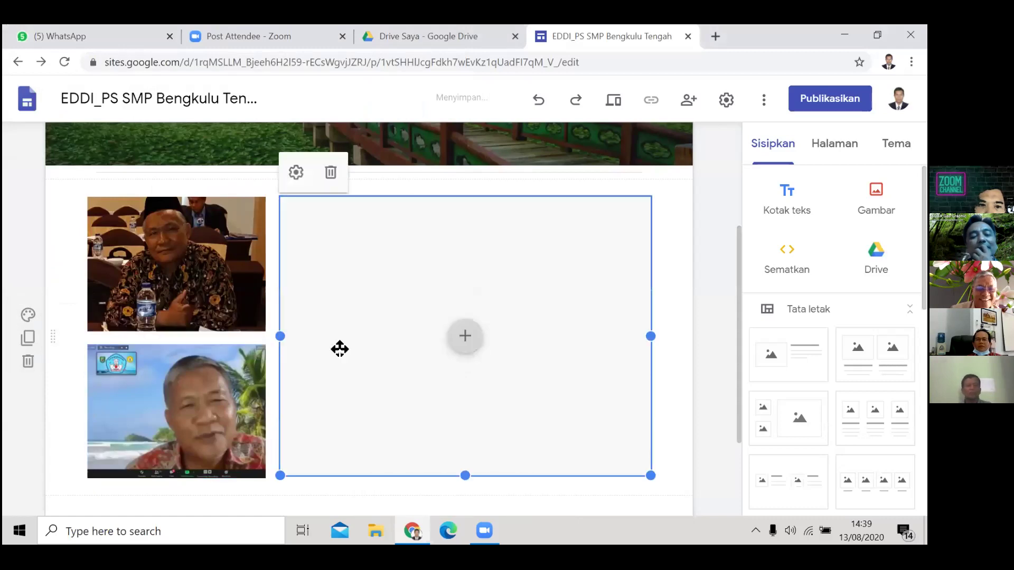
left_click(454, 343)
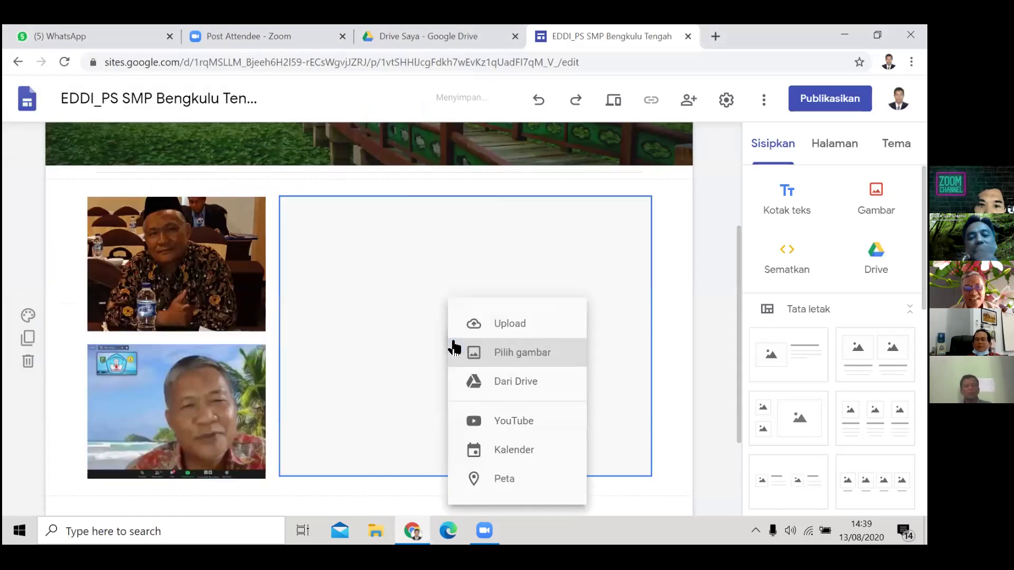
left_click(369, 311)
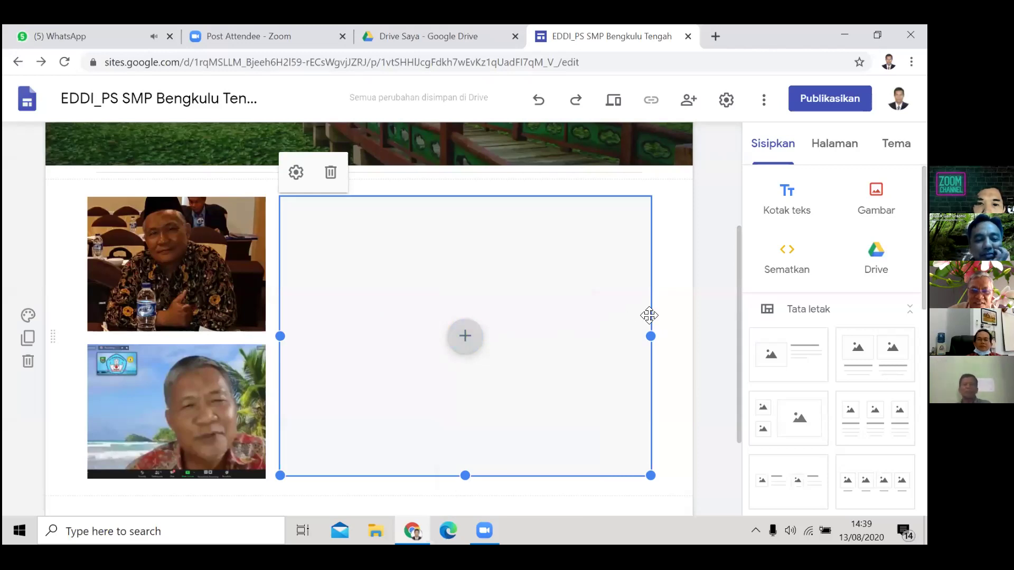
Step: Delete the empty placeholder tile and add a text box headed 'Data Pribadi' beside the photos
left_click(331, 174)
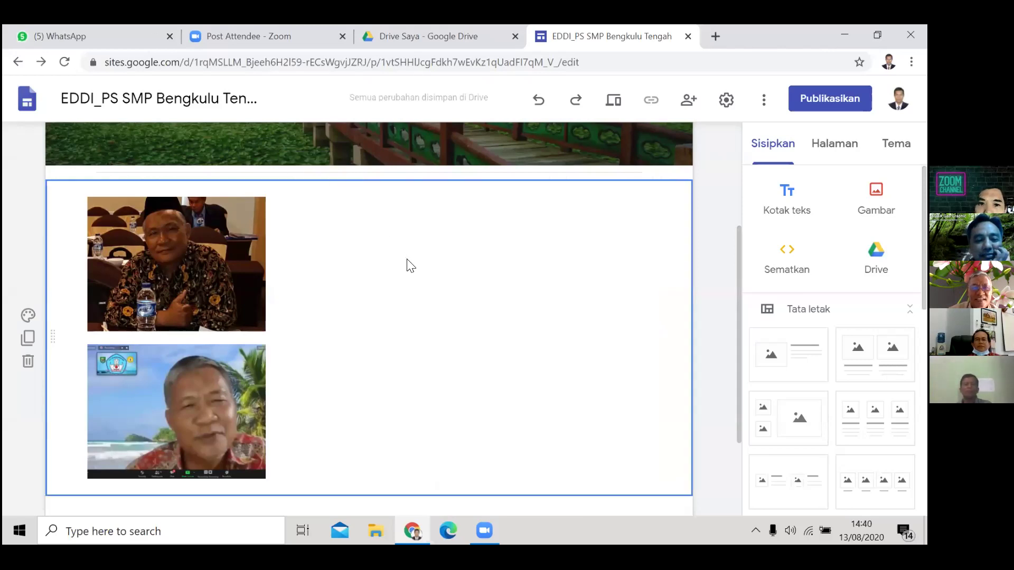
double_click(425, 287)
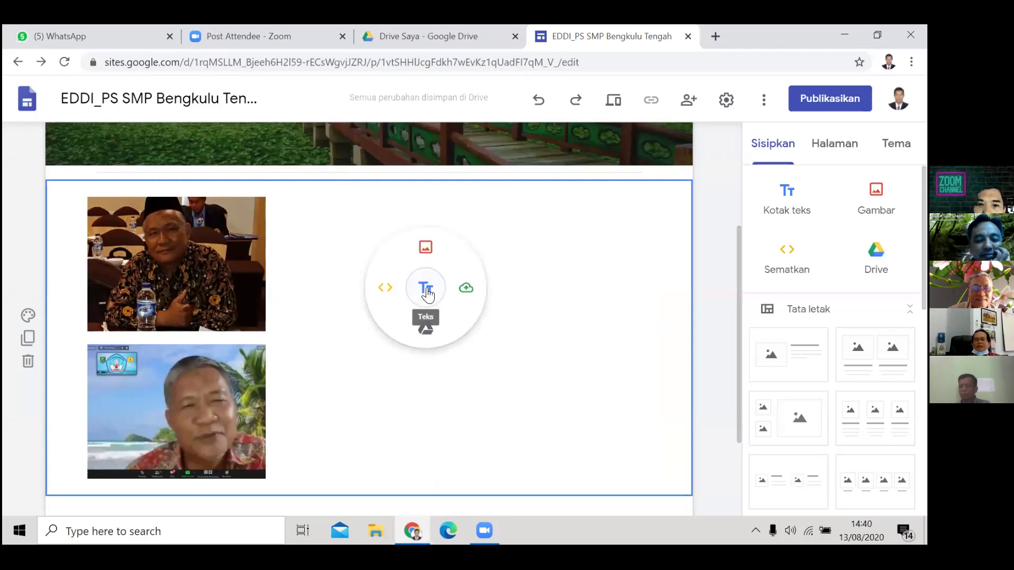
left_click(426, 289)
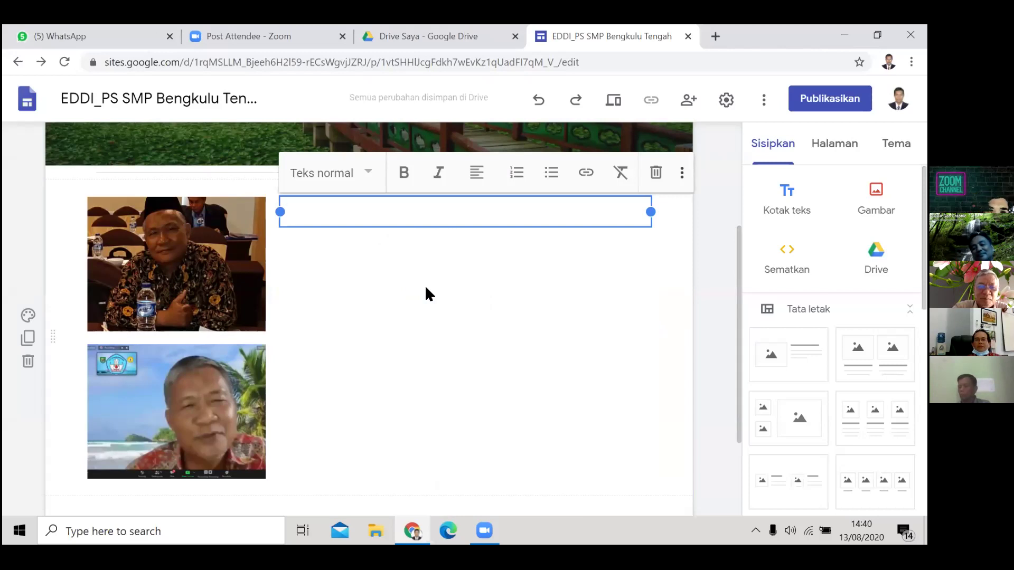
type("D")
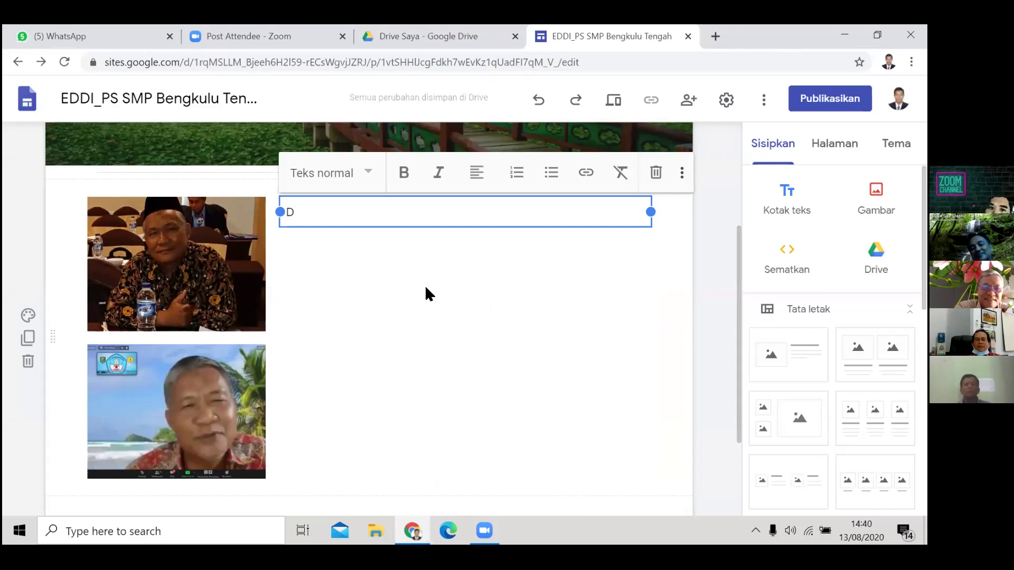
type("ata")
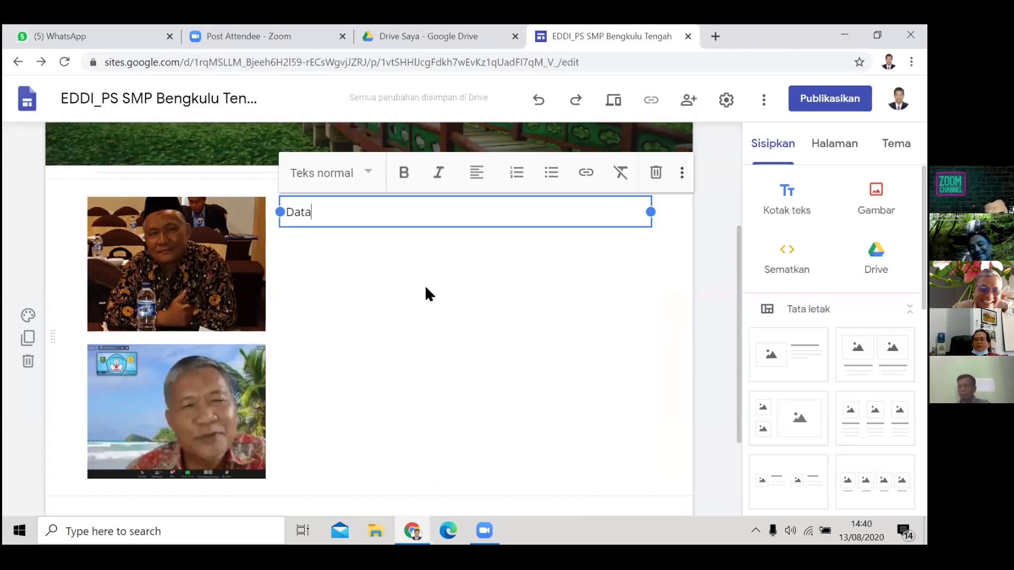
type(" Pr")
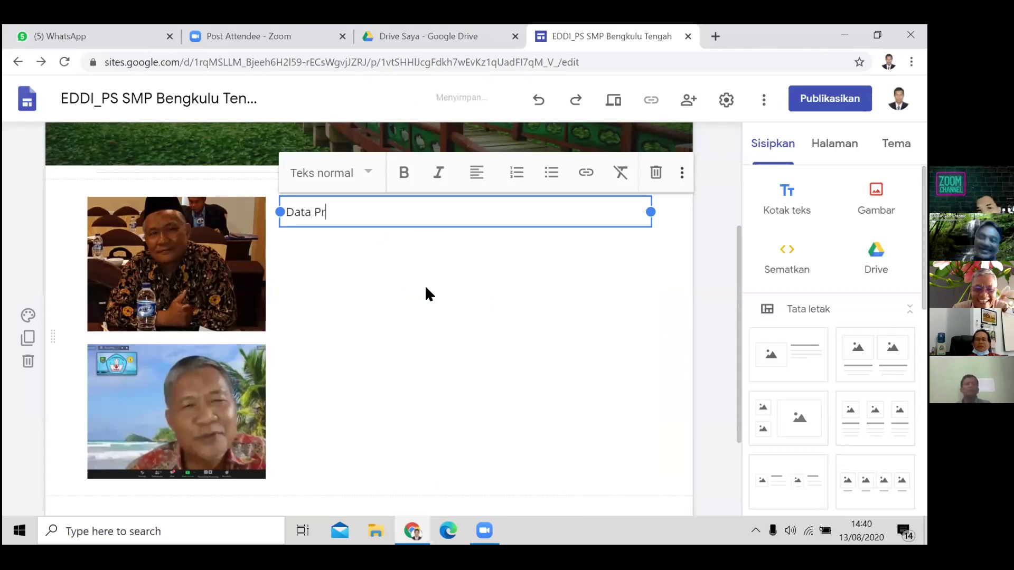
type("ibadi")
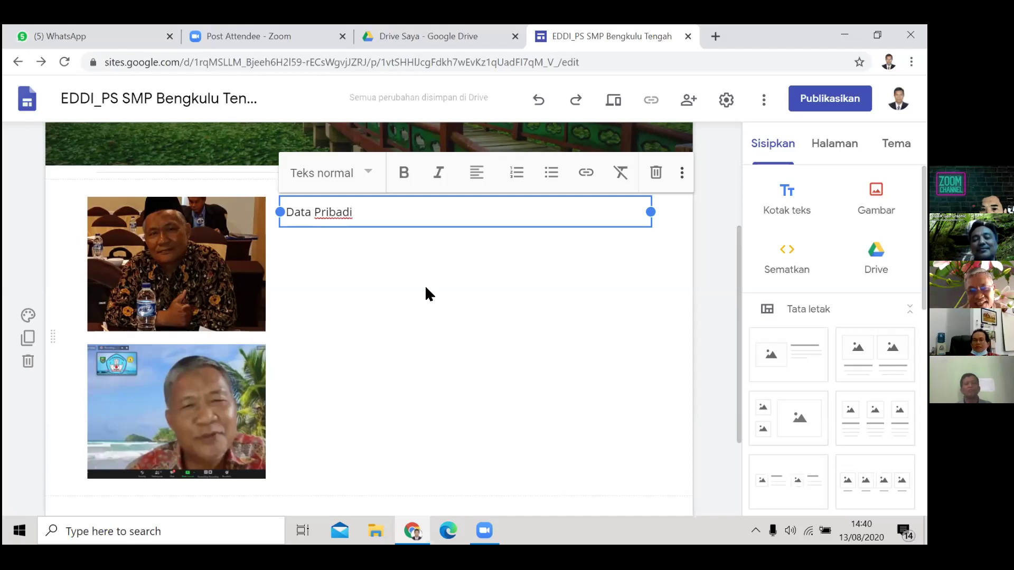
Step: Below Data Pribadi, add the lines 'Nama :' and 'Tempat Tugas :' with Tab-aligned colons
left_click(364, 279)
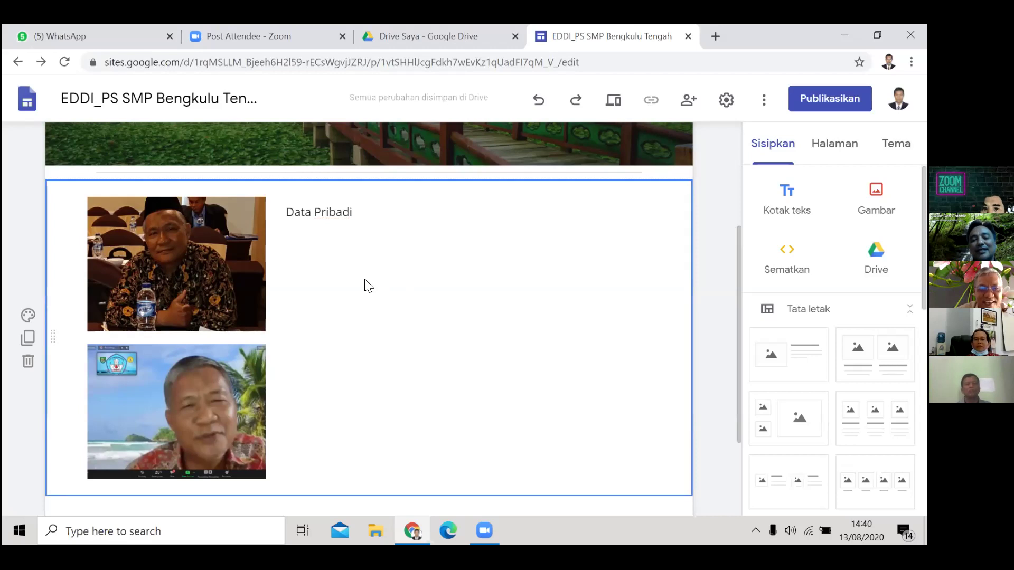
left_click(358, 218)
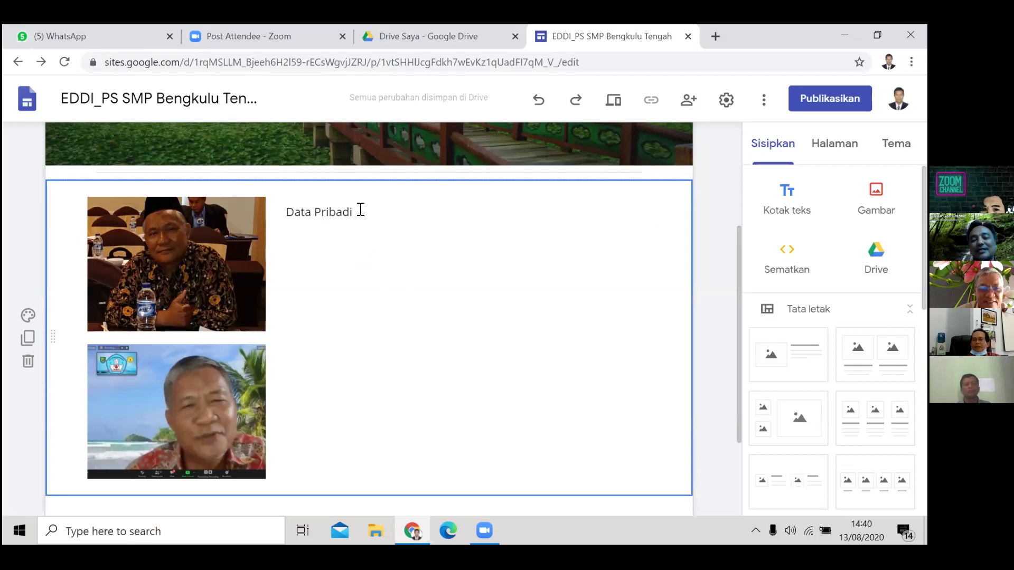
left_click(361, 210)
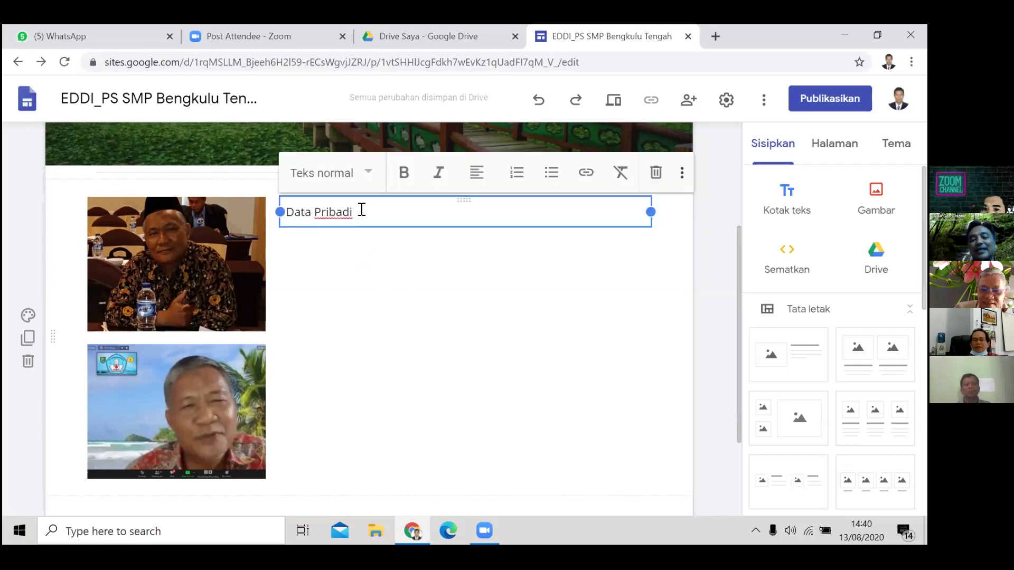
key("Return")
type("Nama")
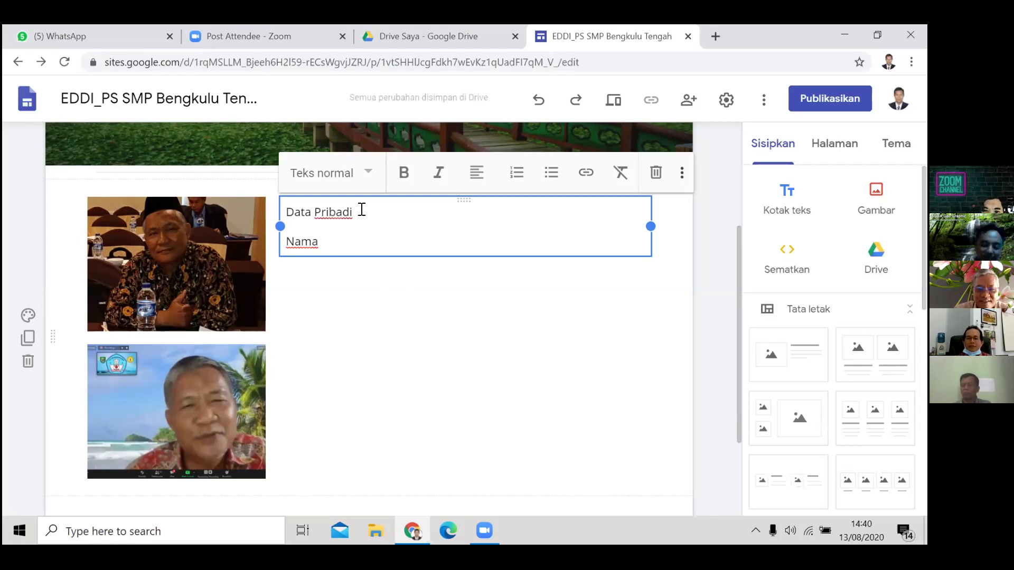
type(":")
key("Return")
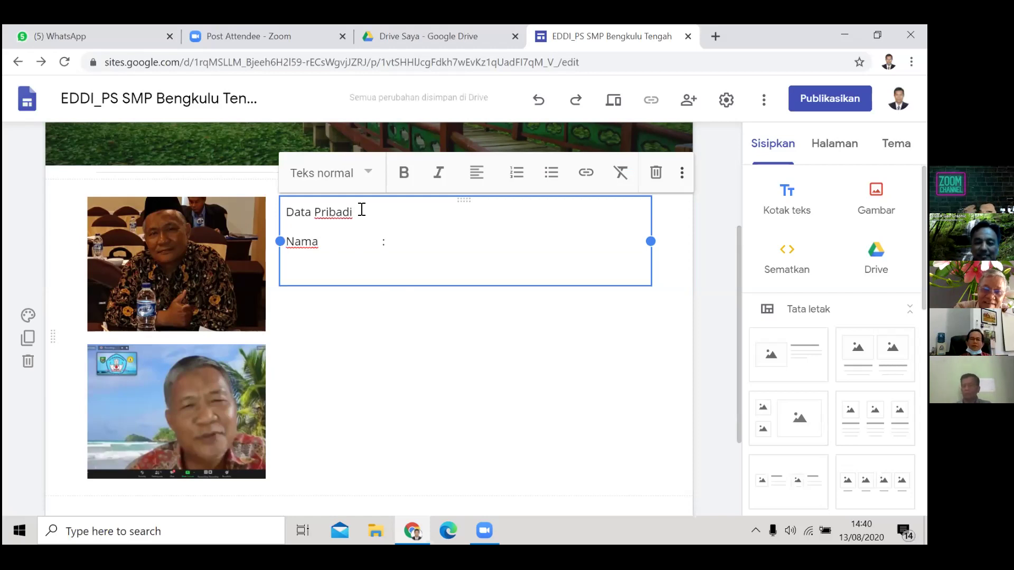
type("Tem")
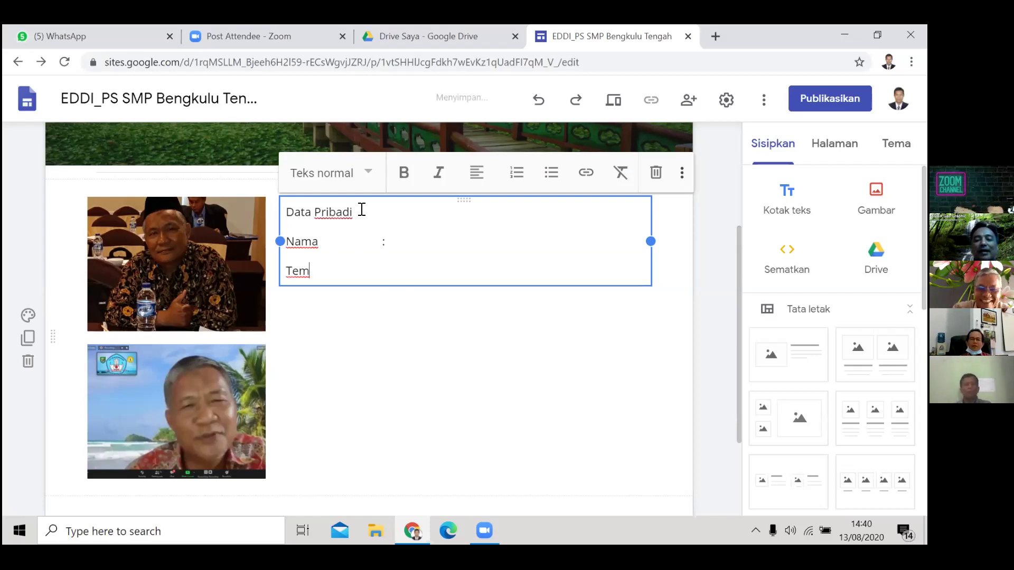
type("pat Tugas")
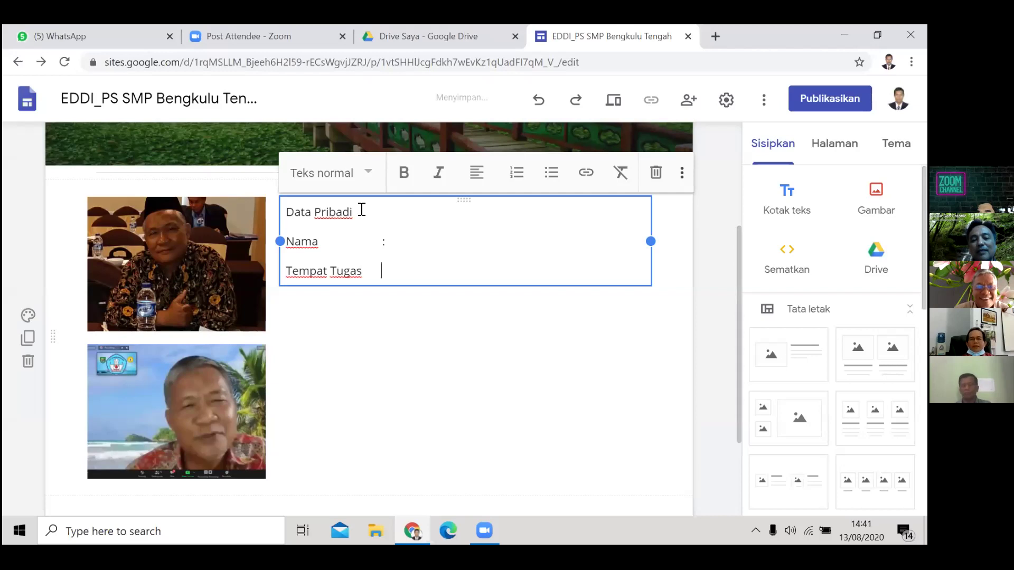
key("Tab")
type(":")
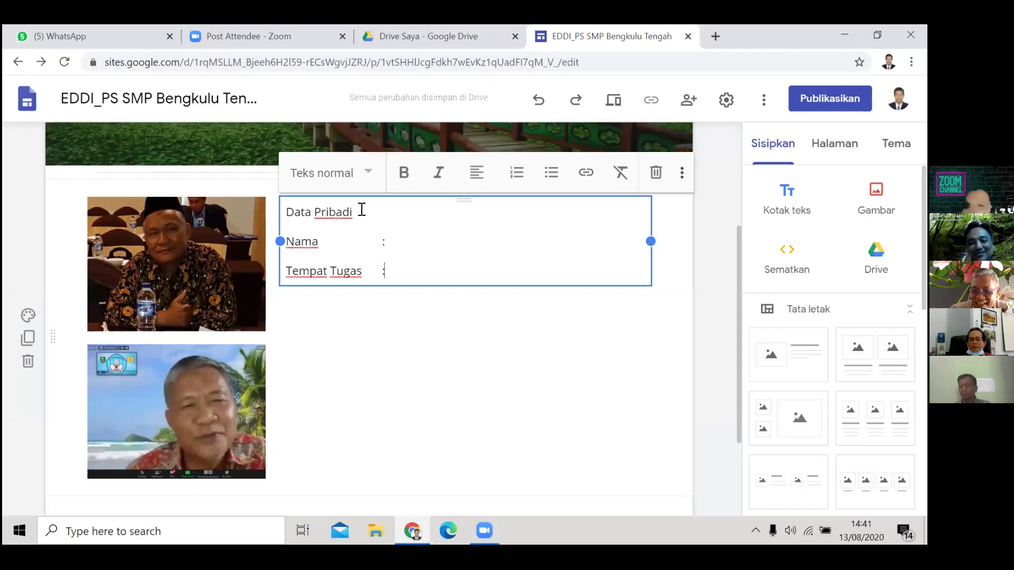
Step: Add the lines 'Organisasi :', 'Pendidikan :' and 'Alamat :' with aligned colons
key("Return")
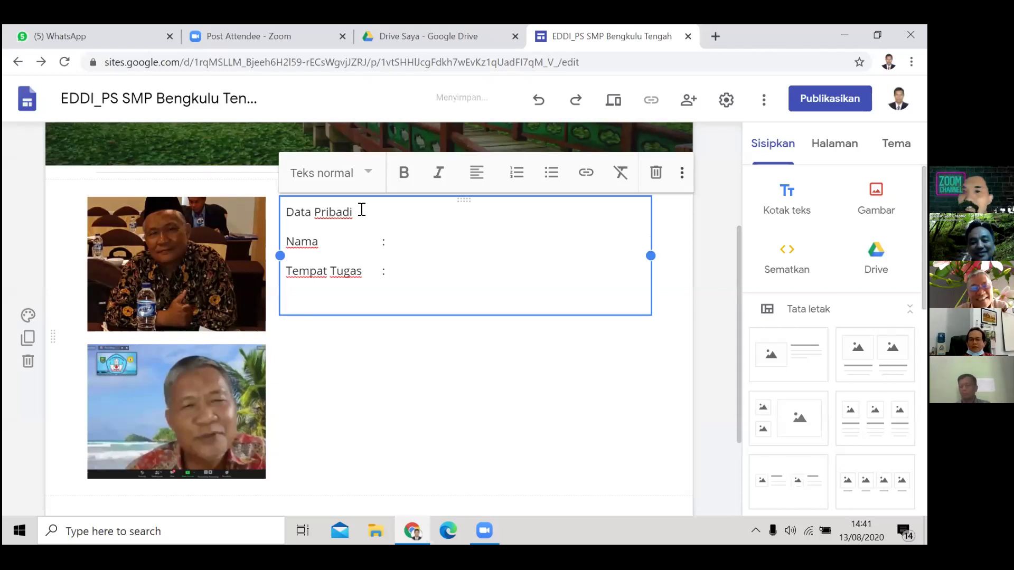
type("Organisasi")
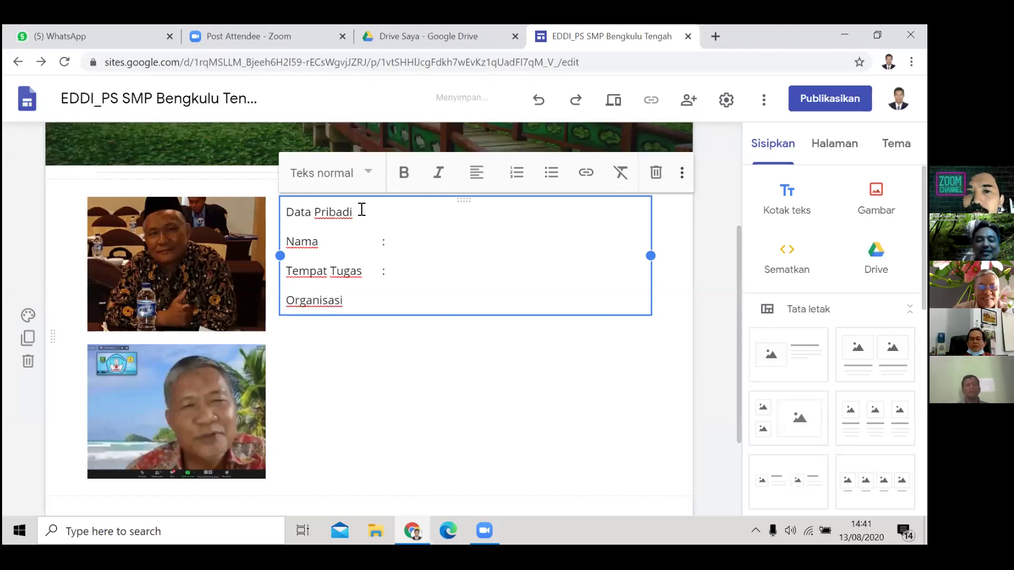
key("Tab")
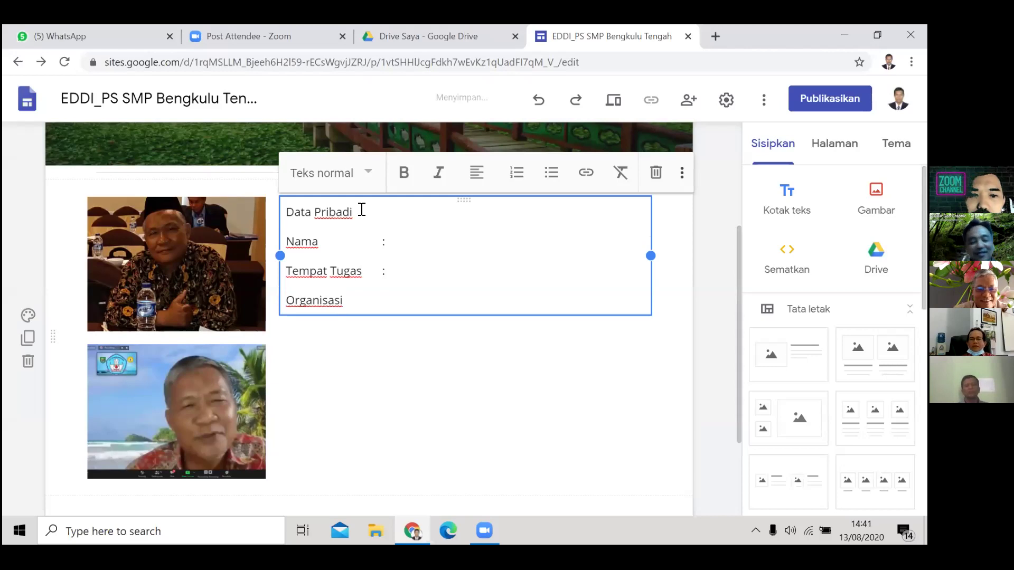
type(":")
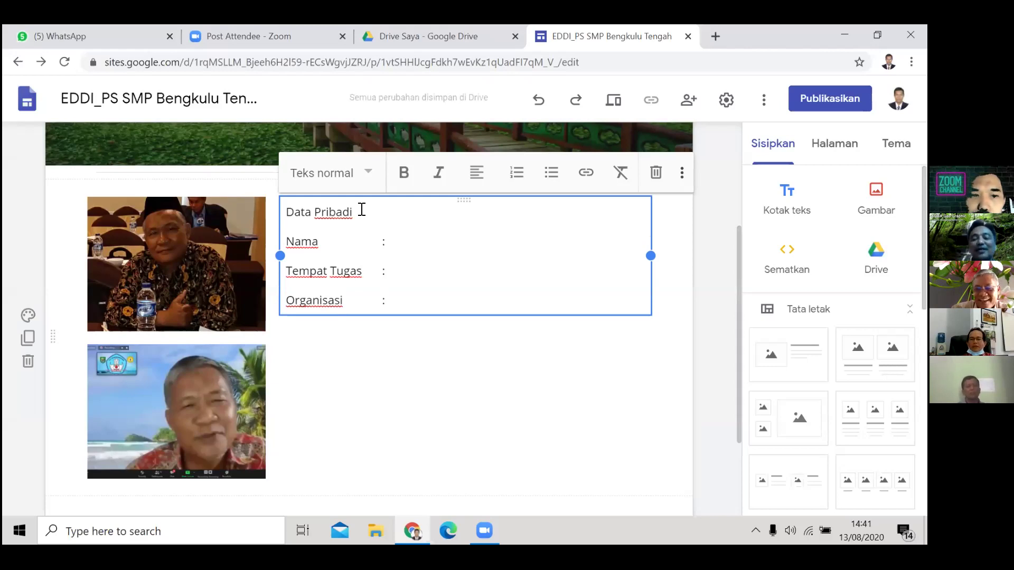
key("Return")
type("P")
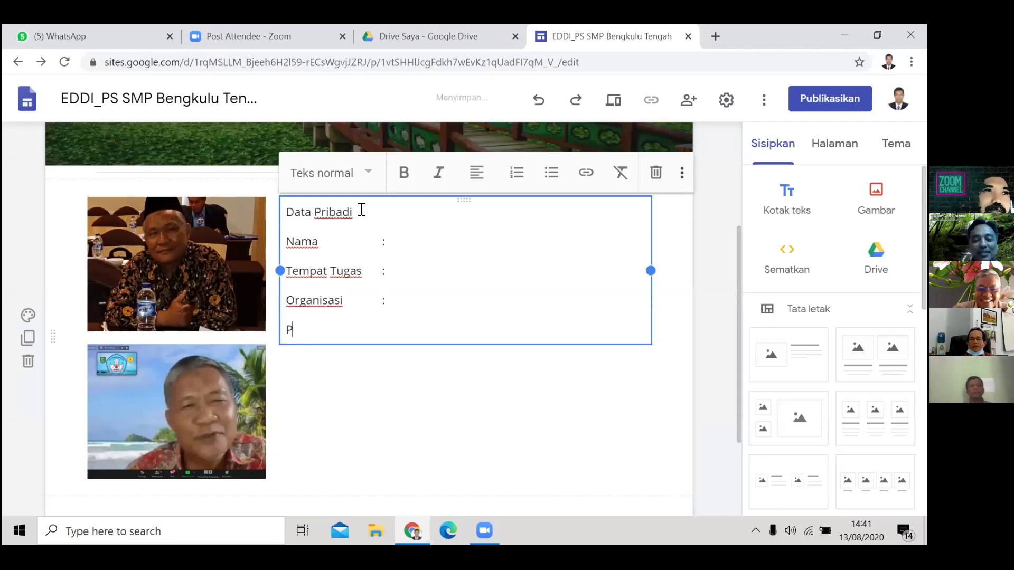
type("endidikan")
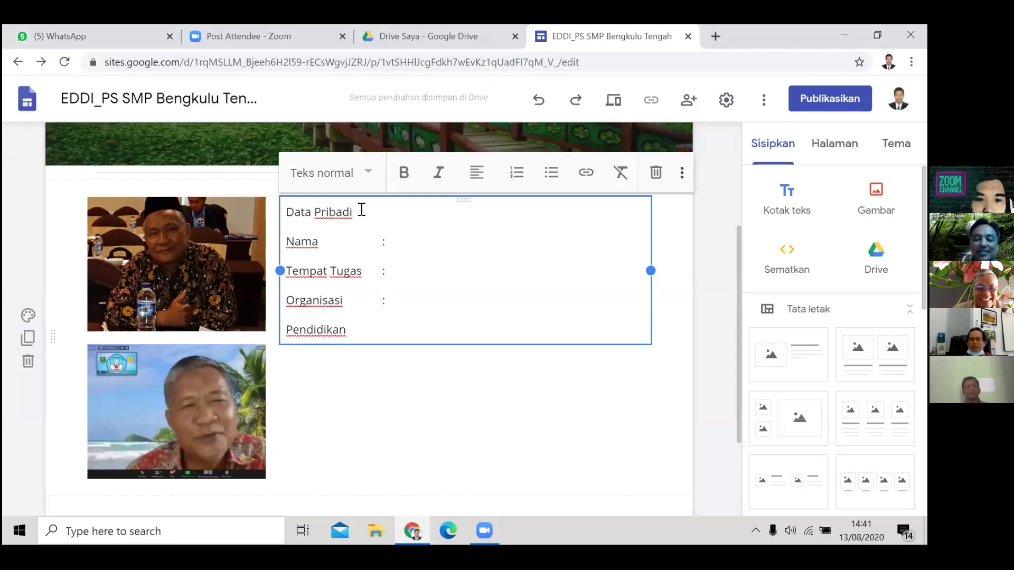
key("Tab")
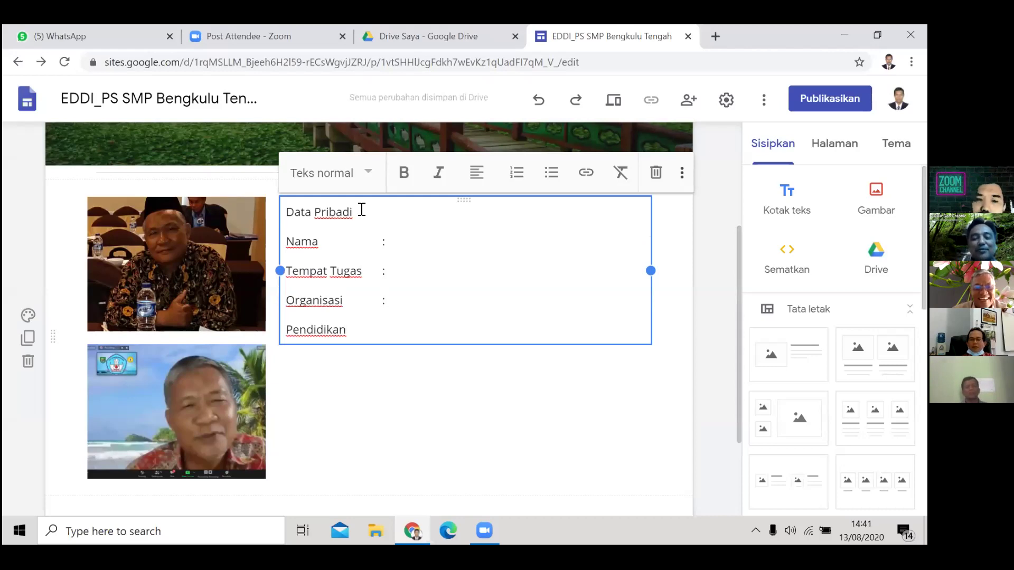
type(":")
key("Return")
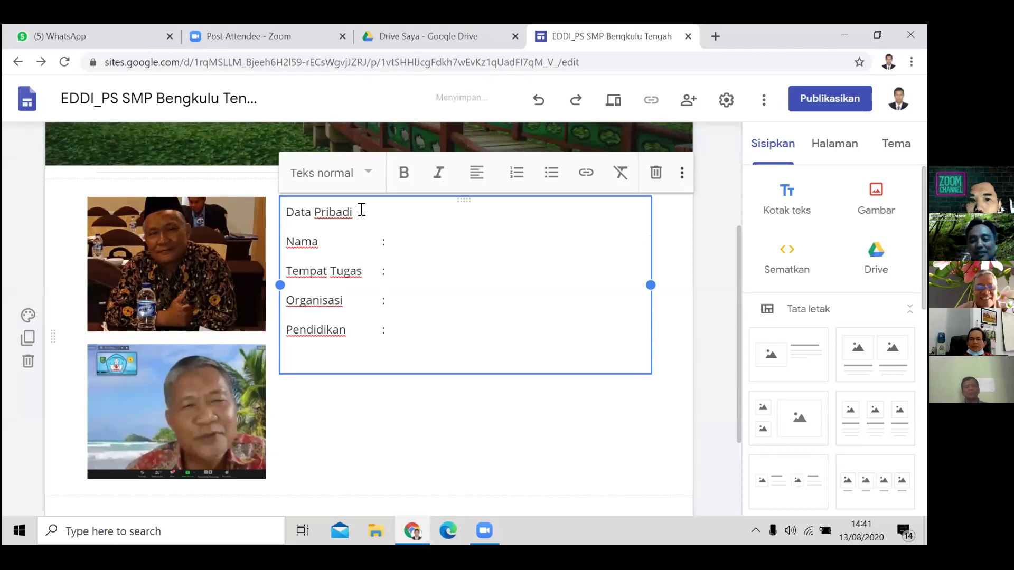
type("Aama")
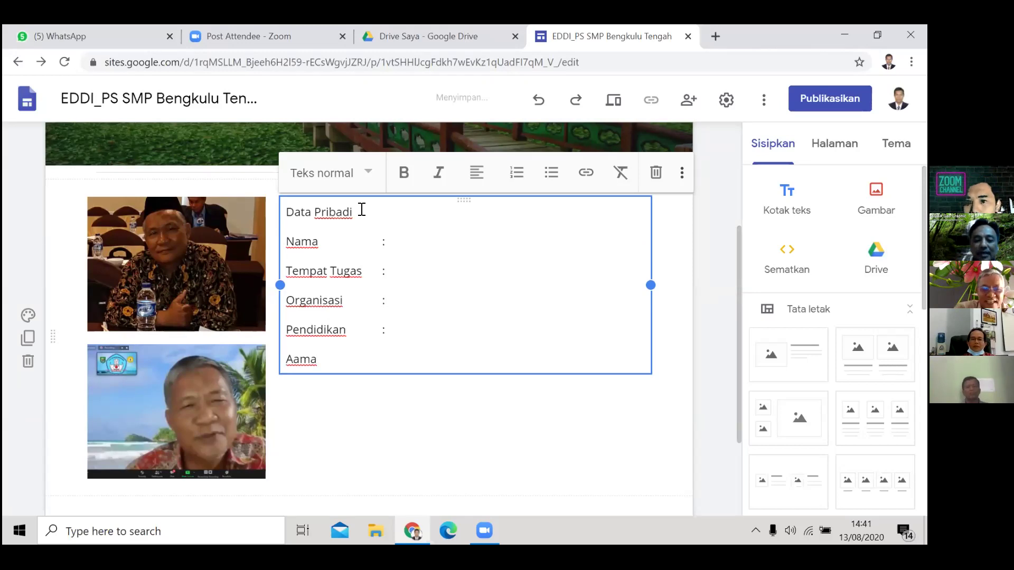
key("BackSpace")
key("BackSpace")
key("BackSpace")
type("lamat")
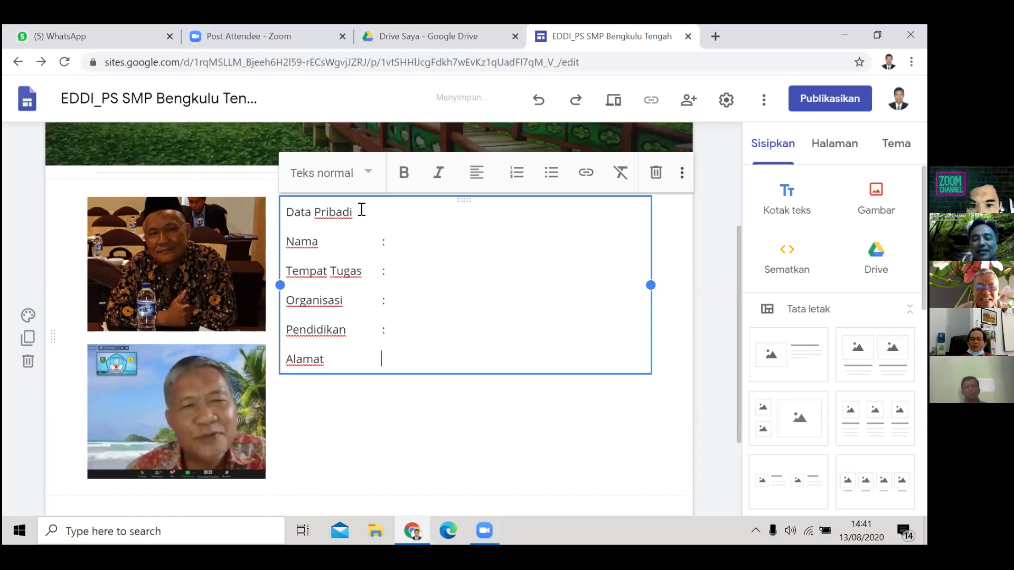
type("   :")
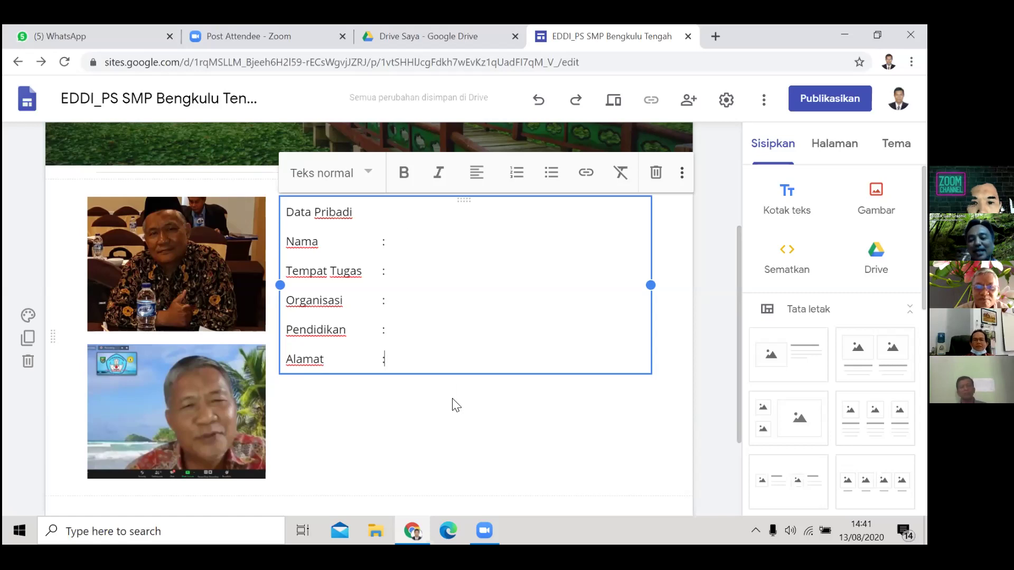
left_click(455, 417)
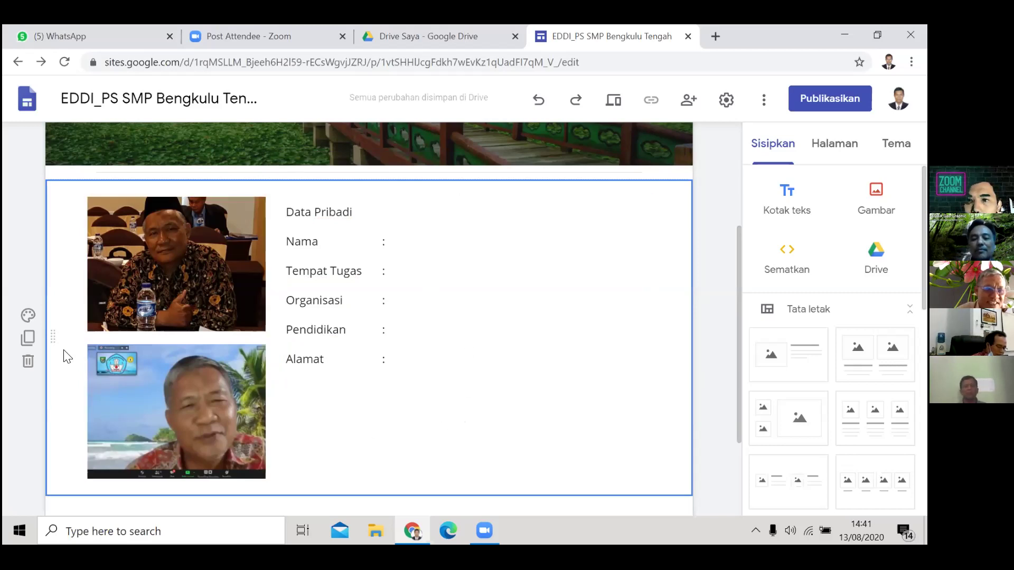
Step: Set a beach photo from a 'pantai' image search as the Data Pribadi section background
left_click(28, 316)
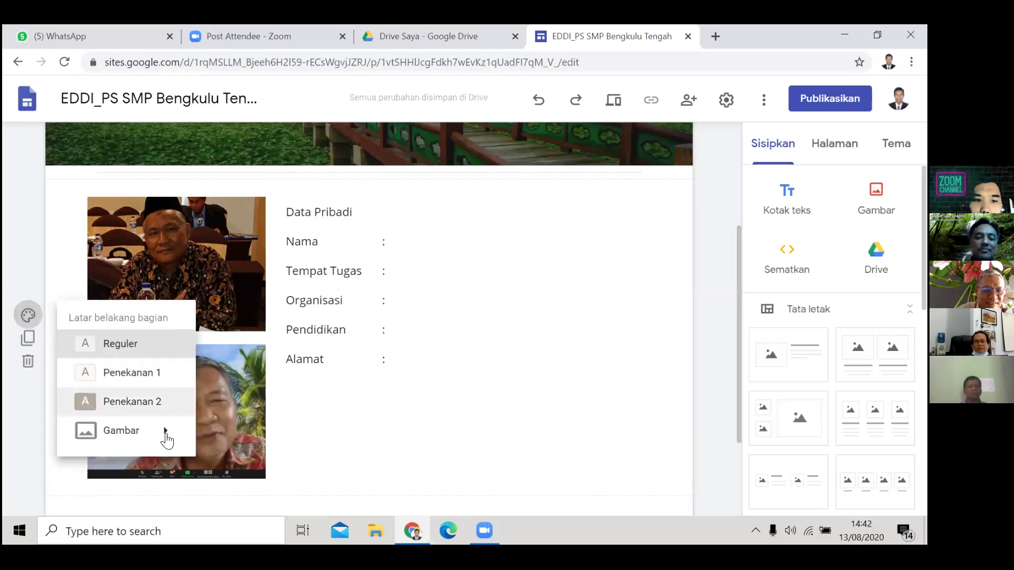
mouse_move(168, 436)
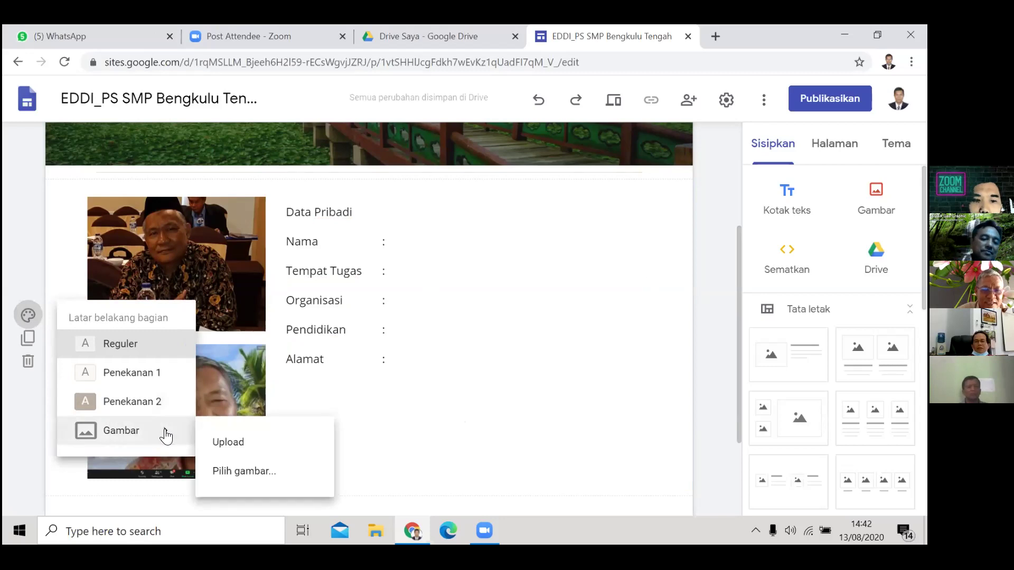
left_click(240, 473)
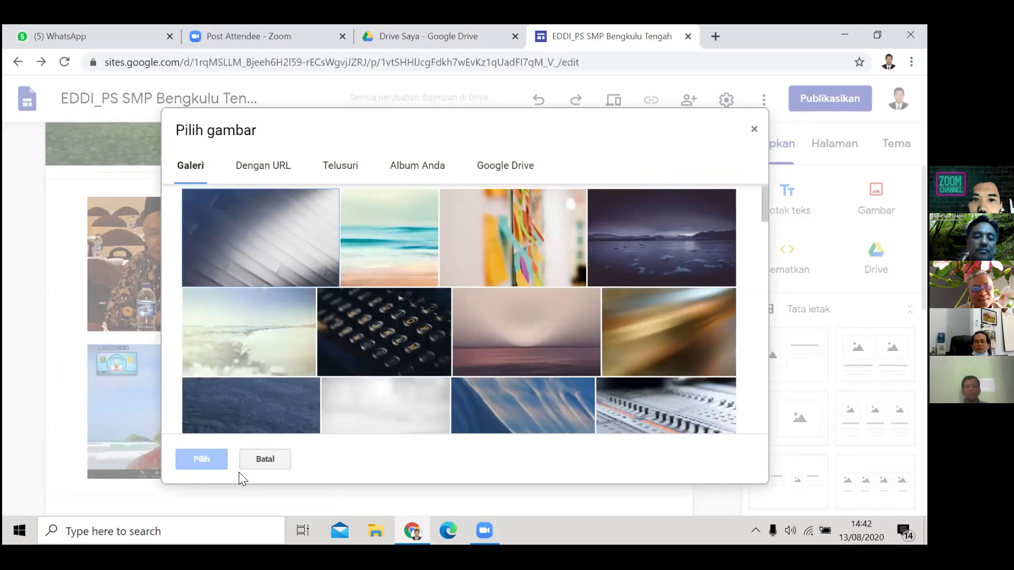
left_click(294, 248)
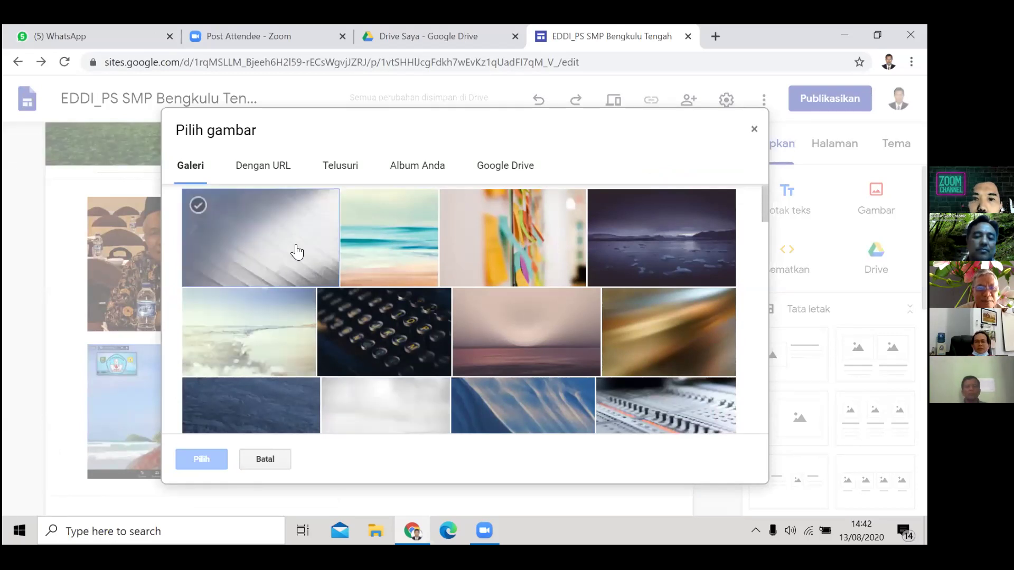
left_click(363, 174)
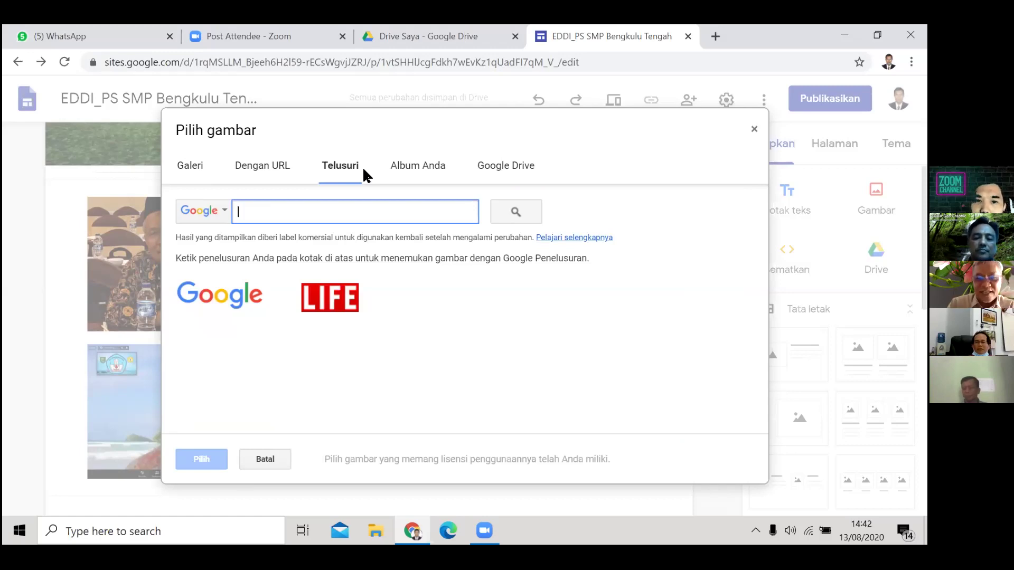
type("pantai")
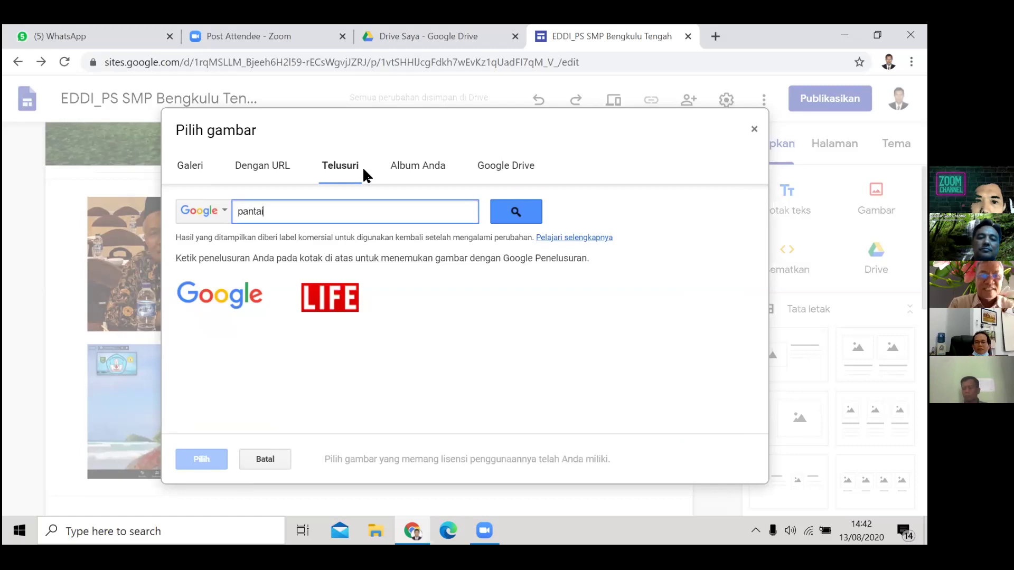
left_click(515, 212)
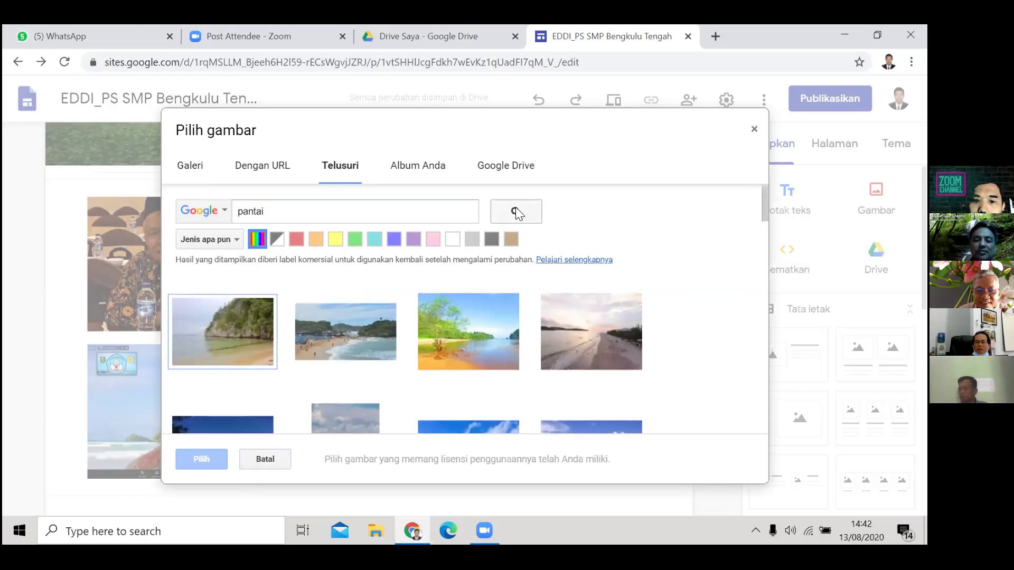
left_click(763, 330)
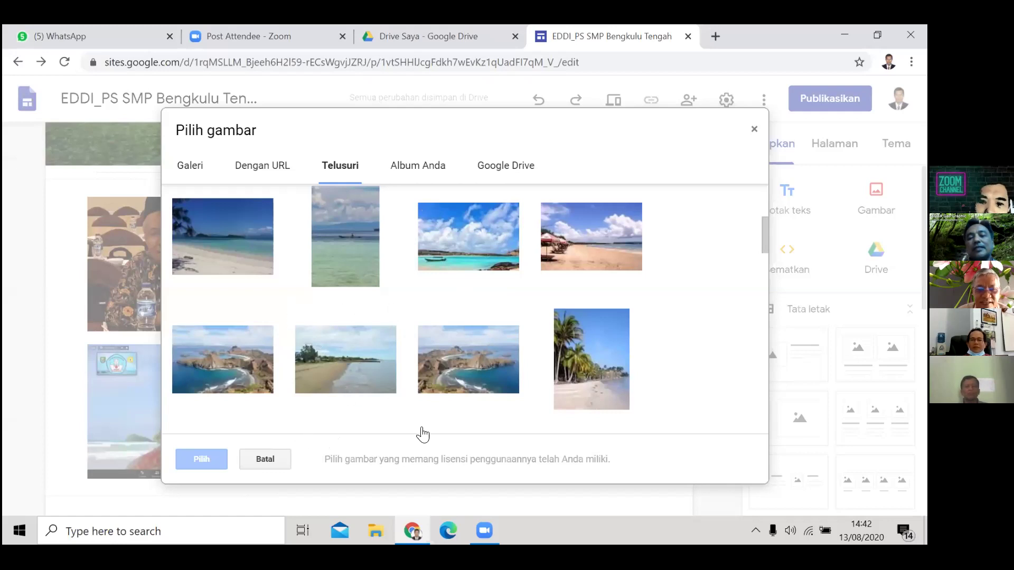
left_click(341, 376)
left_click(198, 457)
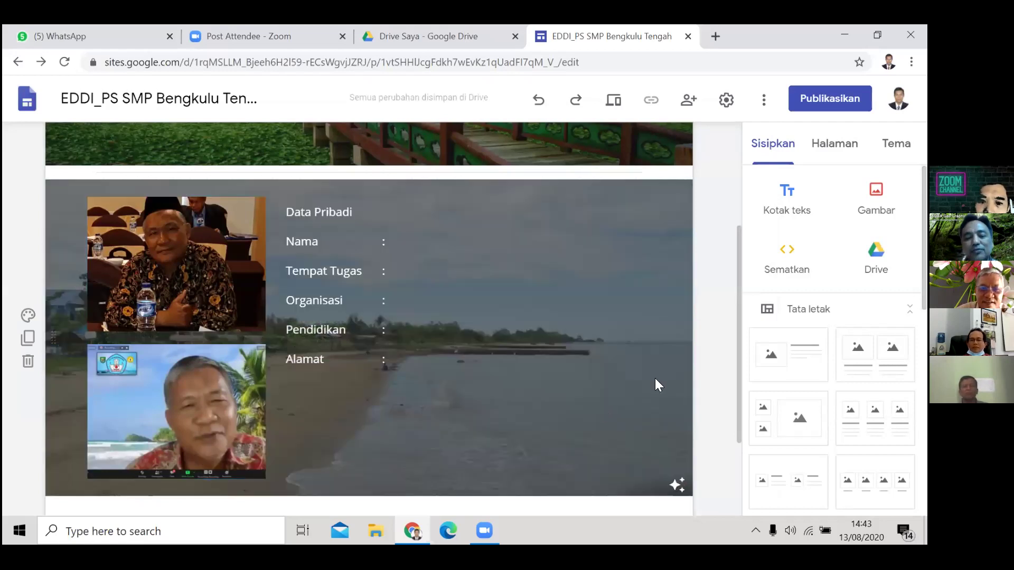
Step: Make all six biodata lines in the text box bold
left_click(459, 330)
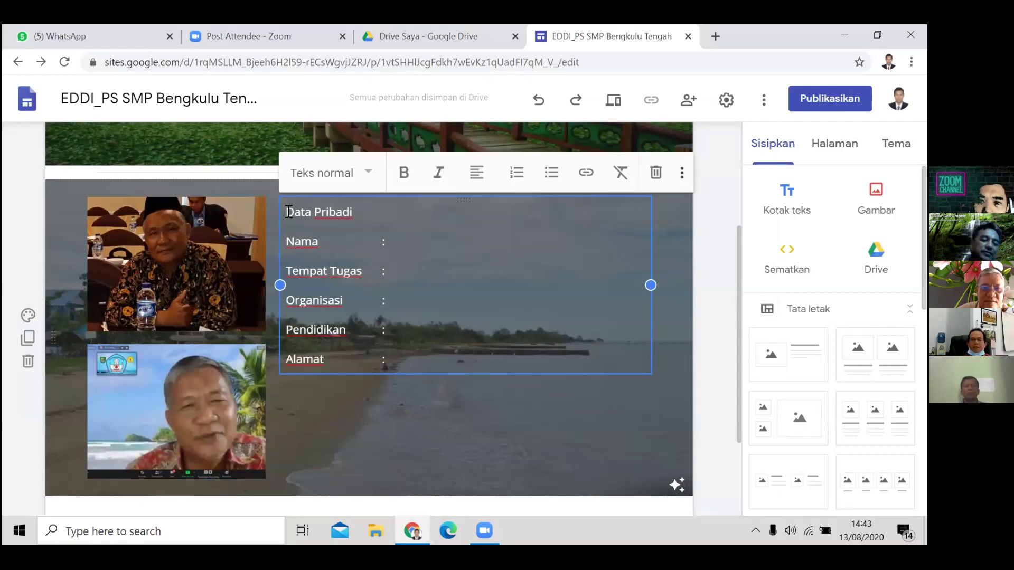
left_click_drag(288, 212, 390, 360)
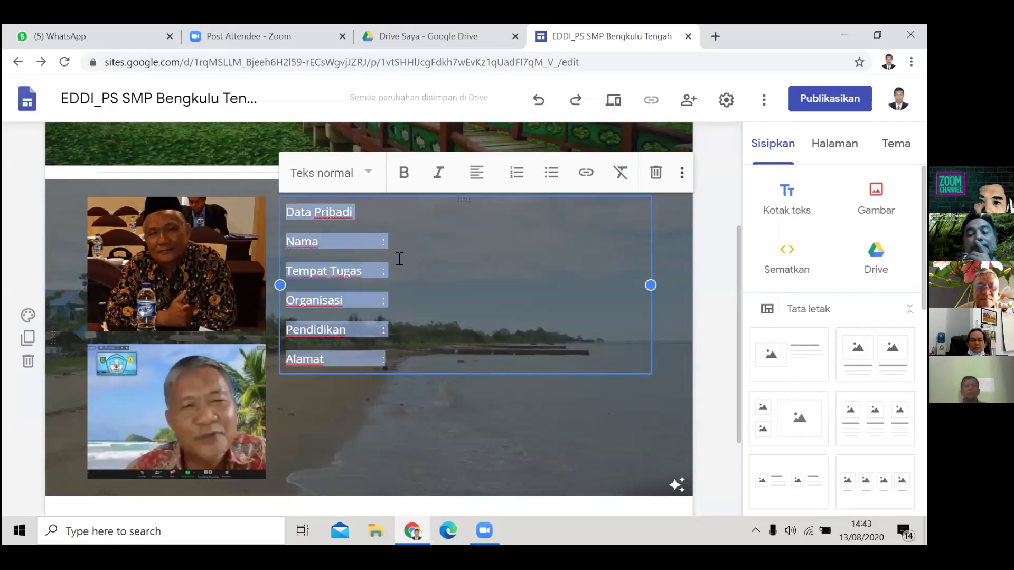
left_click(404, 183)
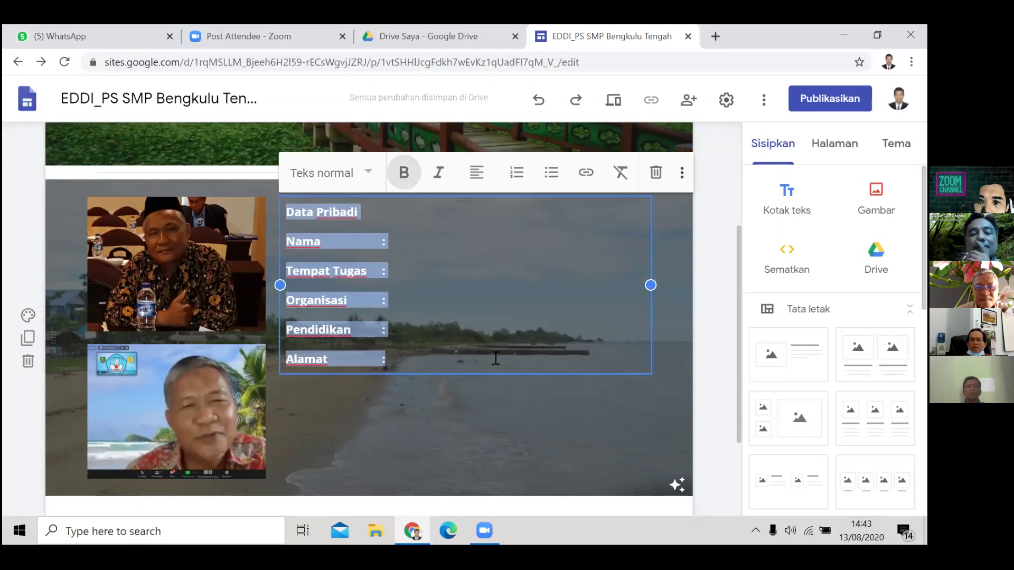
left_click(507, 404)
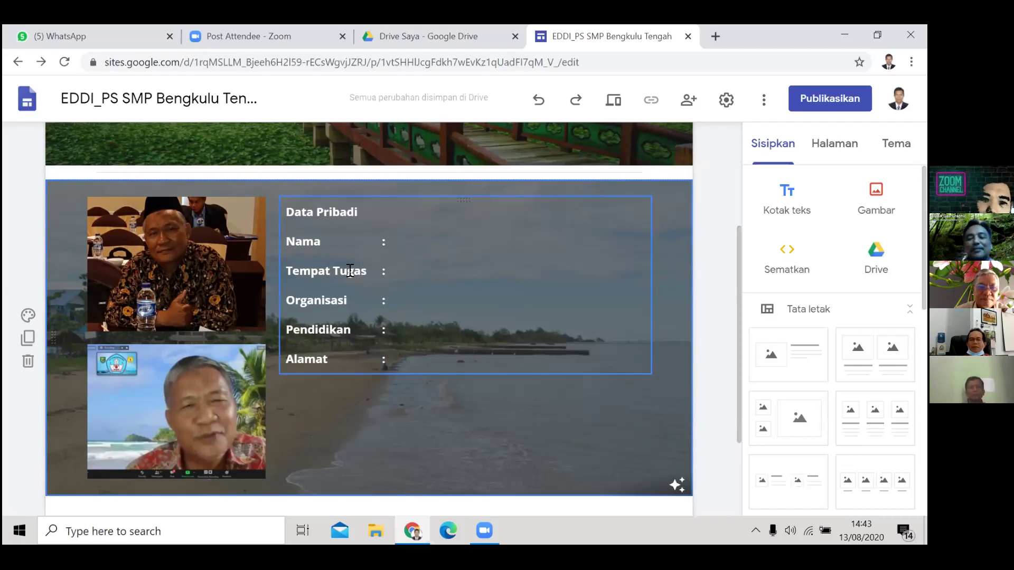
Step: Center-align the Data Pribadi heading
left_click(289, 212)
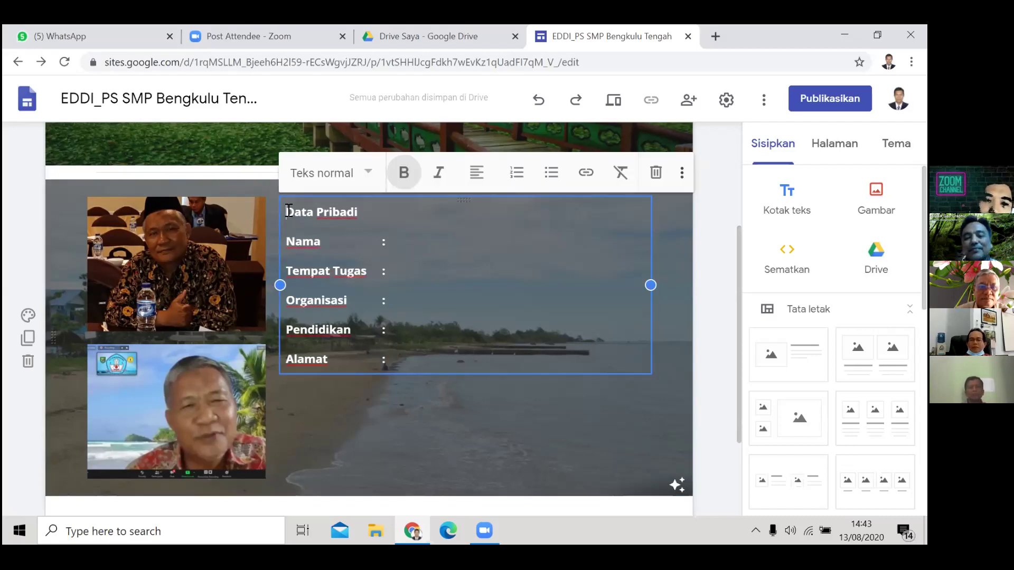
left_click(477, 174)
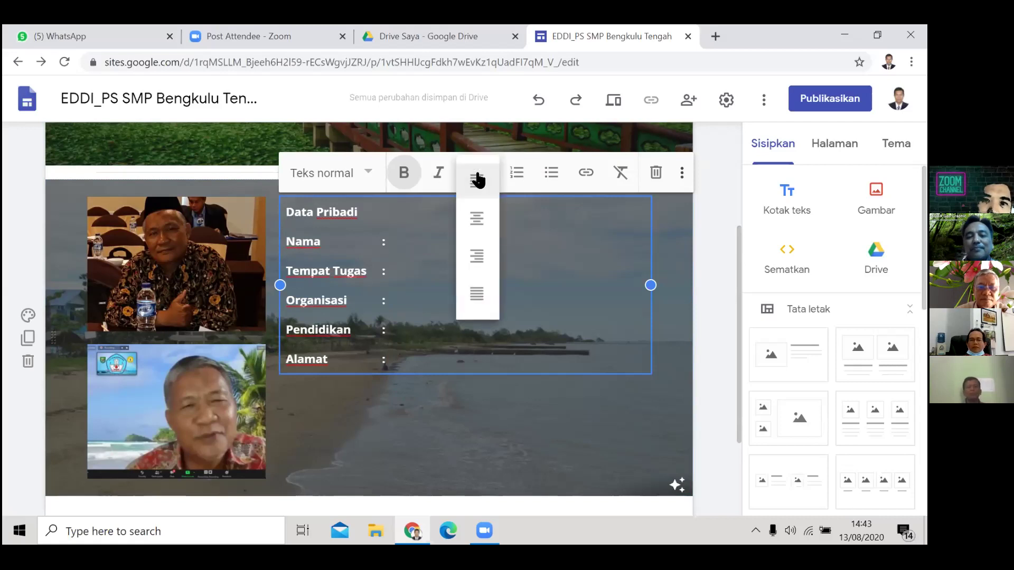
left_click(477, 223)
left_click(534, 446)
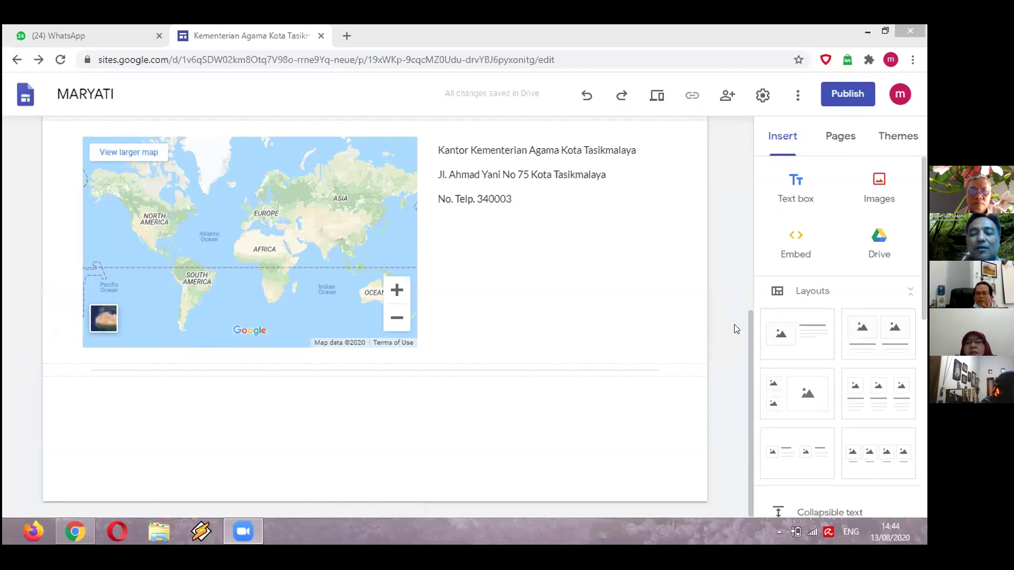
scroll(743, 294, "up", 2)
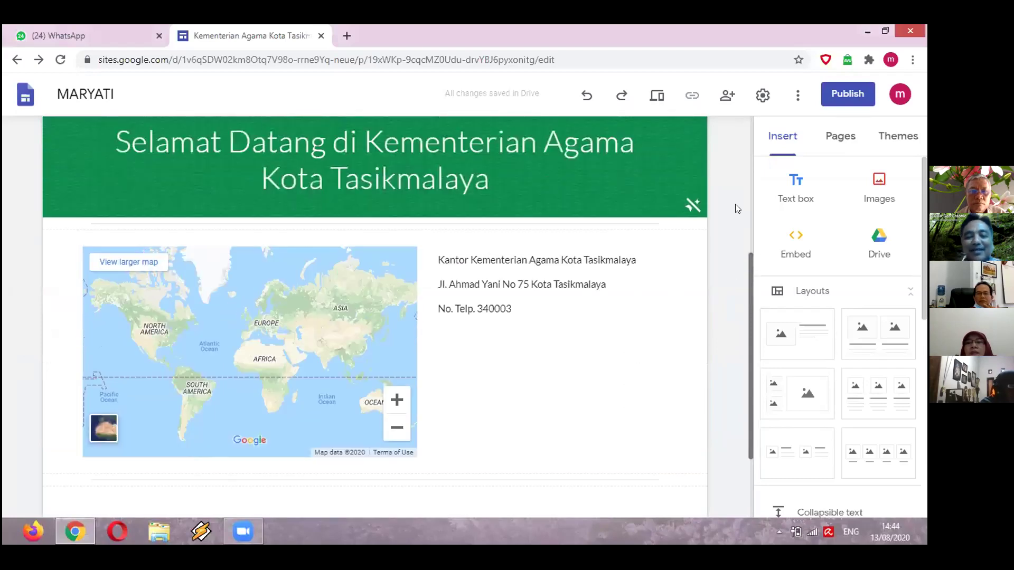
scroll(737, 208, "up", 2)
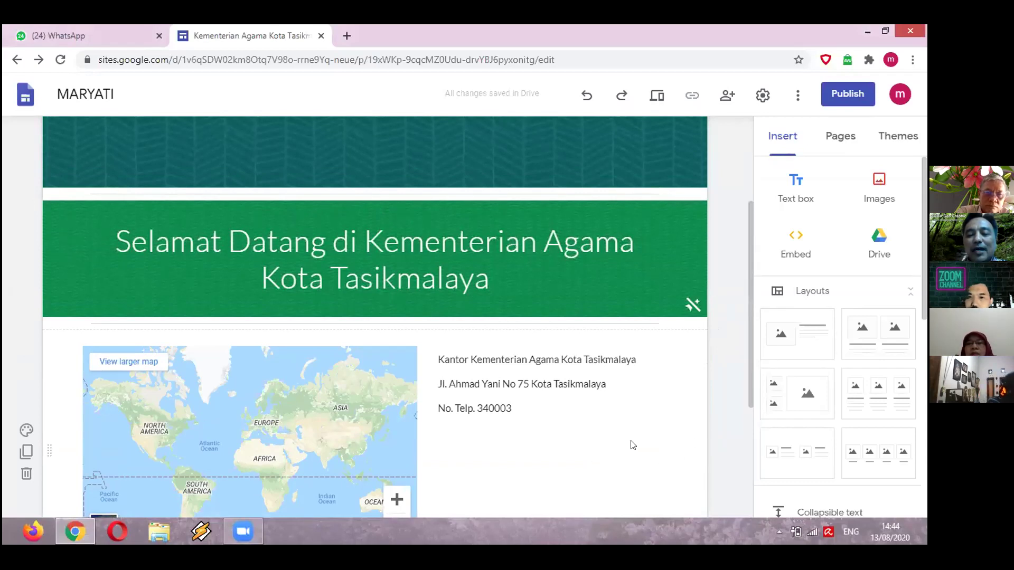
scroll(633, 445, "down", 1)
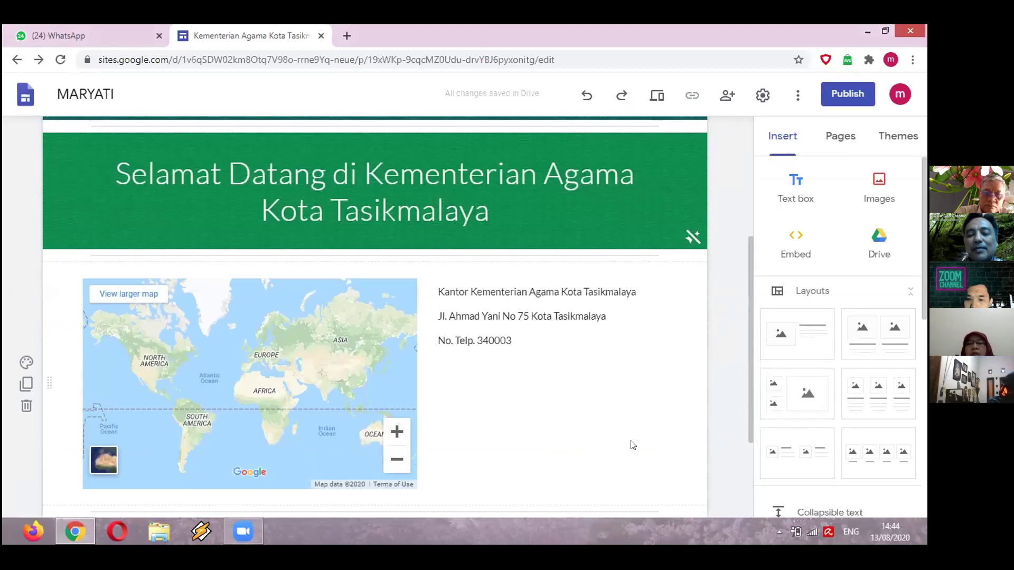
scroll(633, 445, "up", 1)
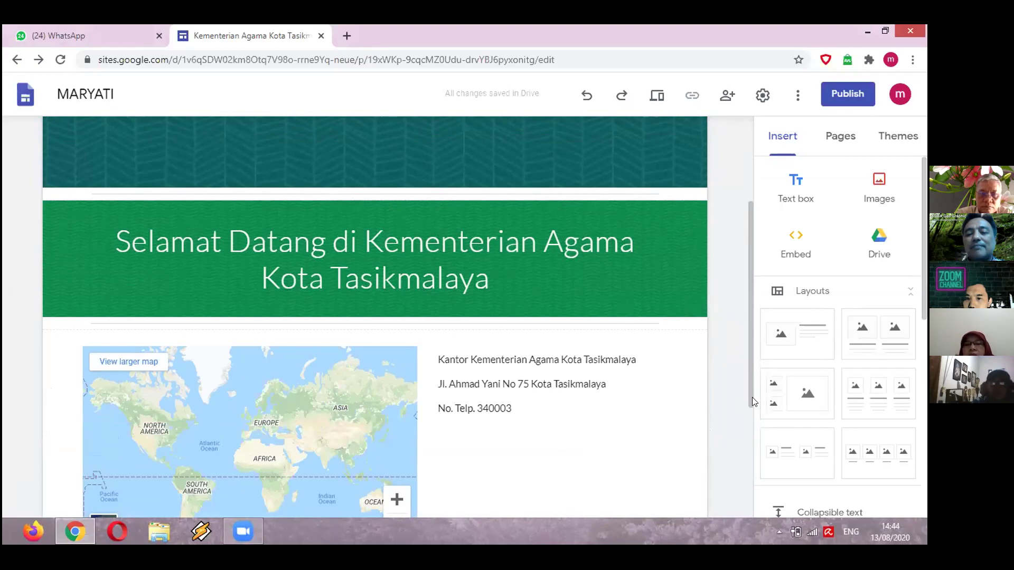
scroll(739, 377, "down", 1)
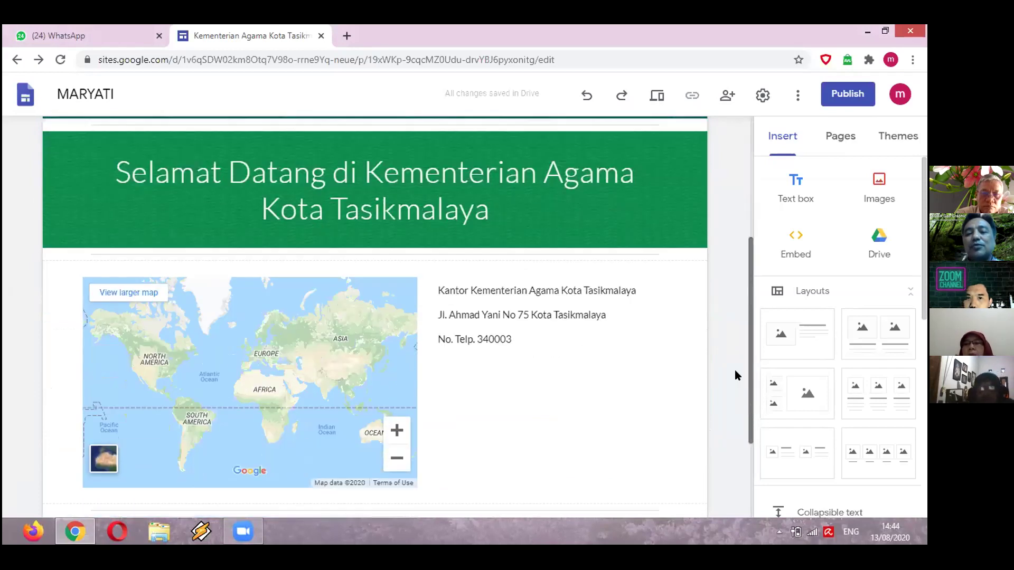
scroll(697, 212, "up", 4)
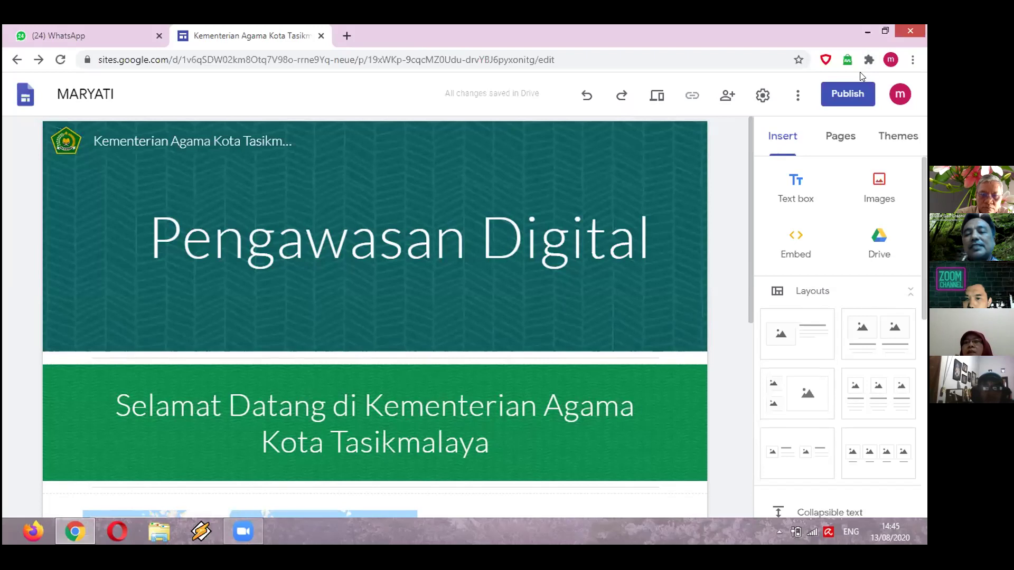
Step: Create a new page named 'DIRIKU' from the Pages panel
left_click(841, 137)
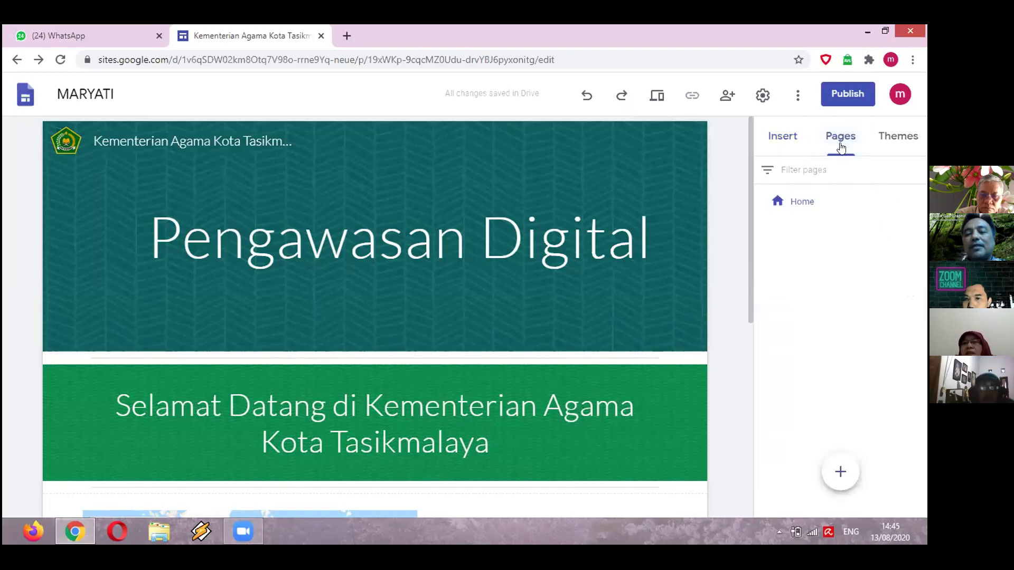
mouse_move(811, 206)
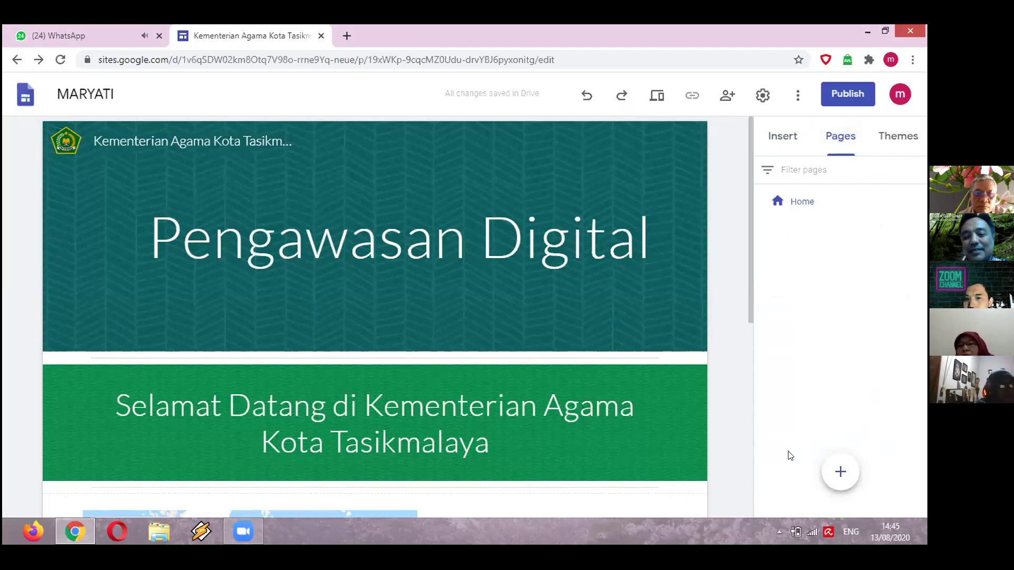
left_click(839, 472)
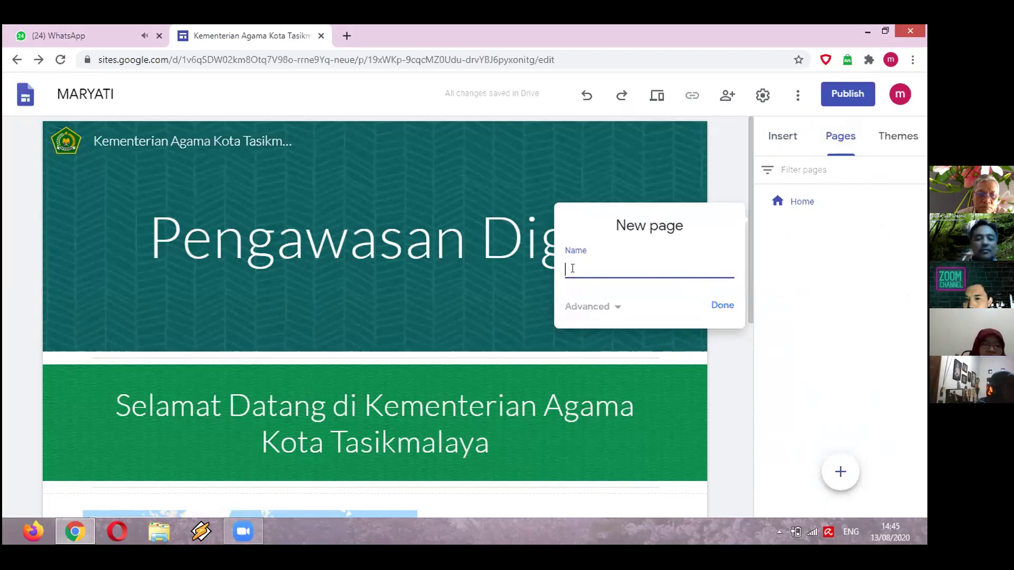
type("DIRIKU")
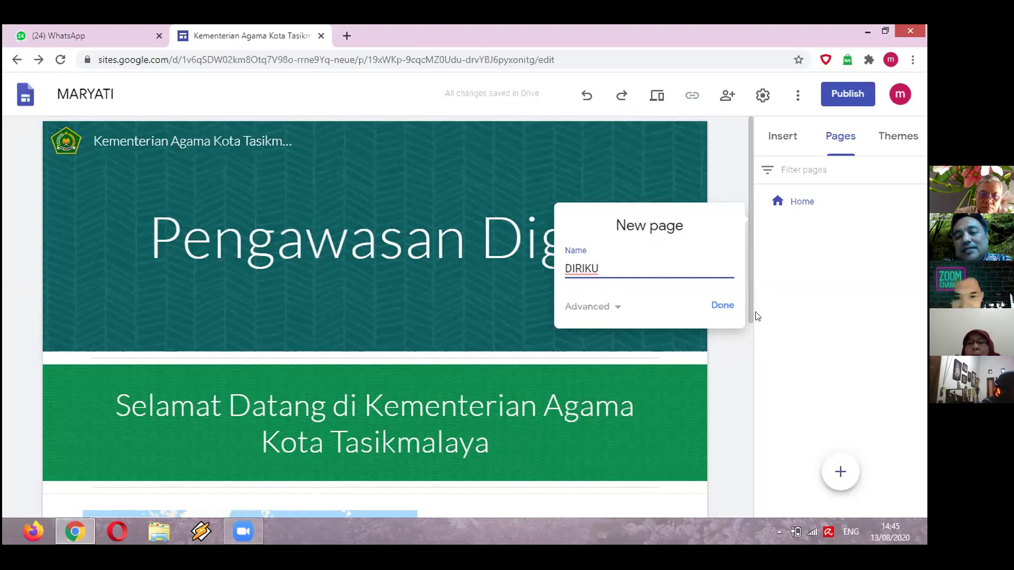
left_click(719, 305)
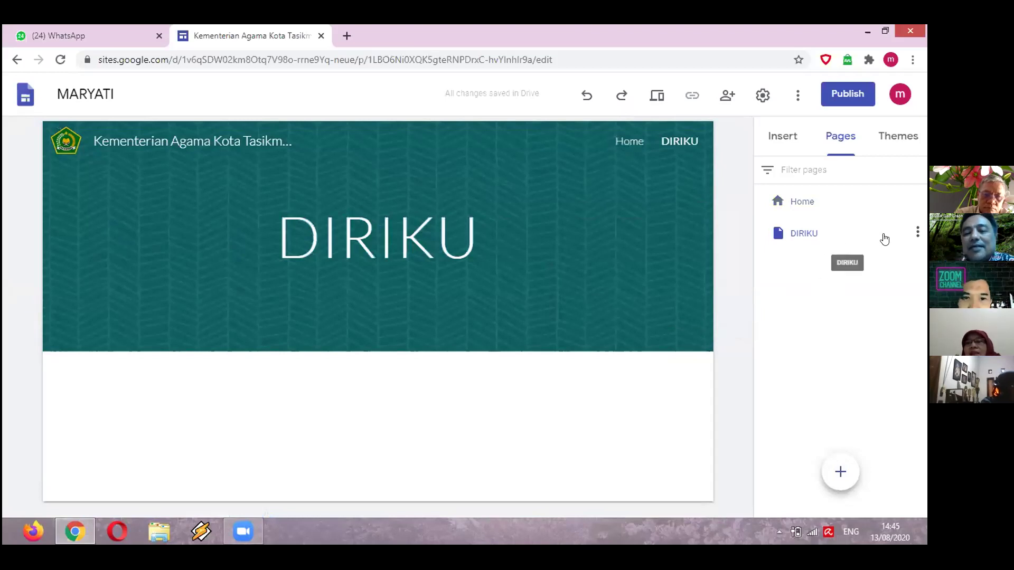
Step: Add a new page named 'Program Pengawas'
left_click(840, 472)
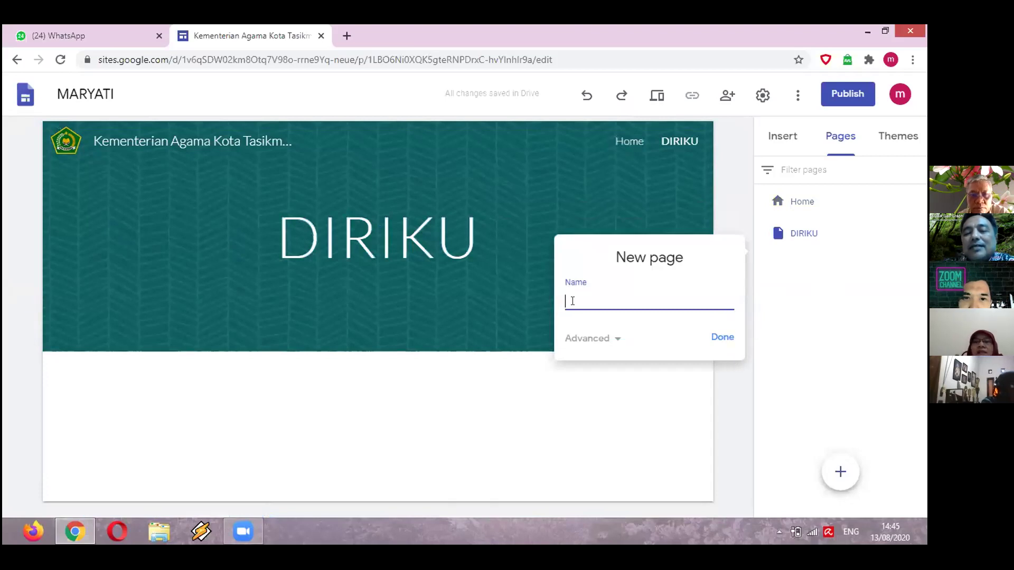
type("k")
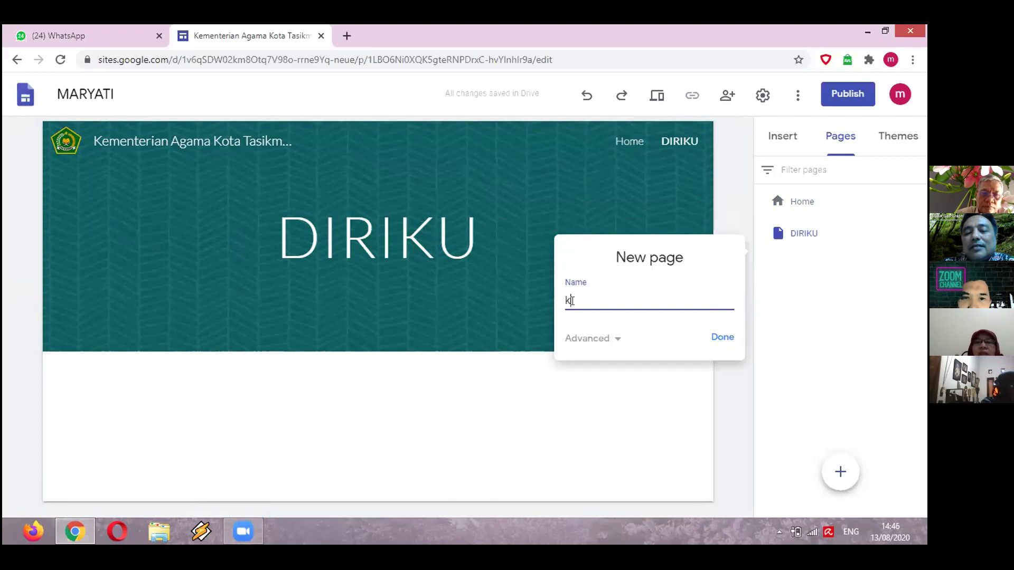
key("BackSpace")
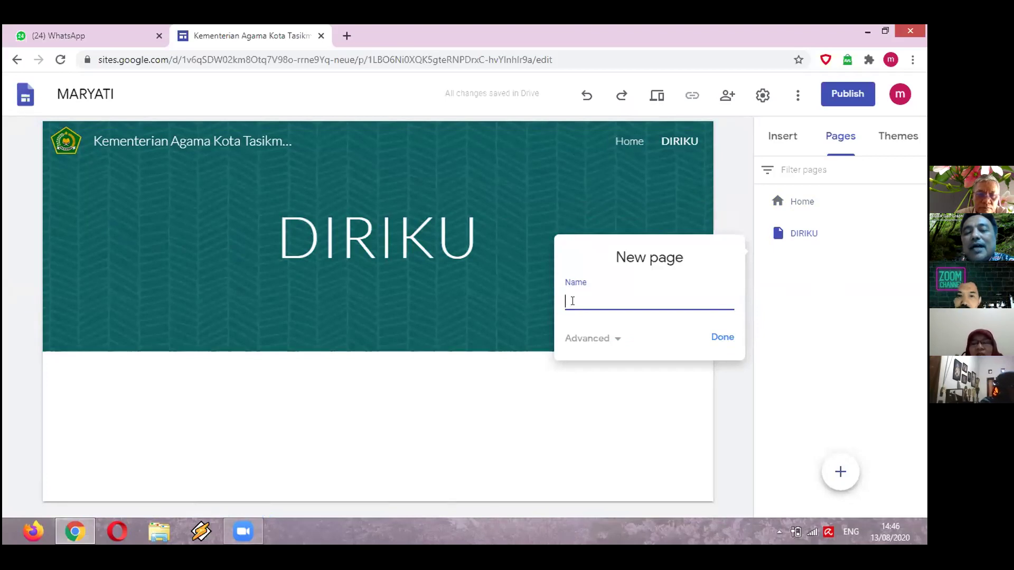
type("Keluar")
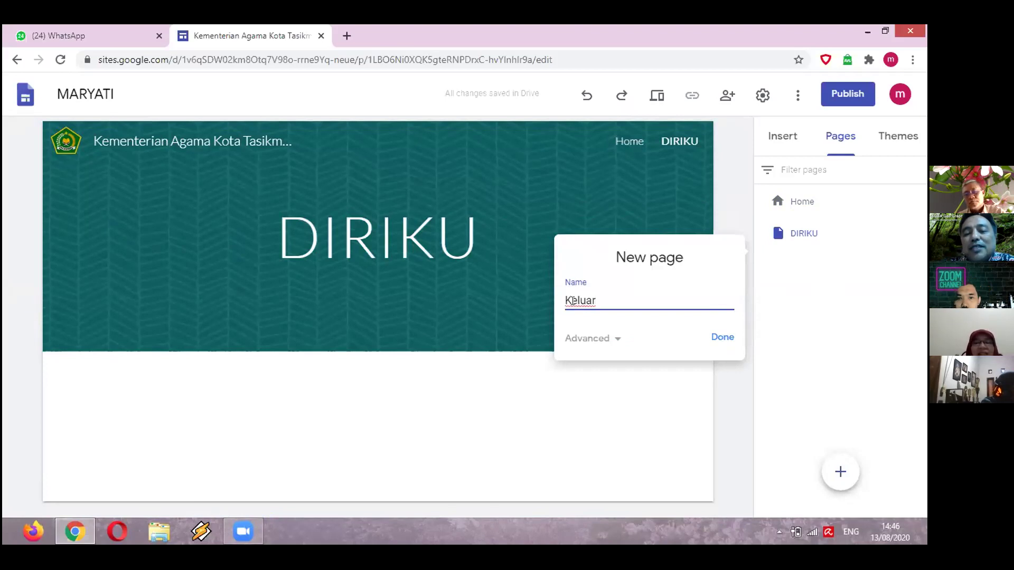
key("BackSpace")
key("BackSpace")
key("BackSpace")
key("BackSpace")
key("BackSpace")
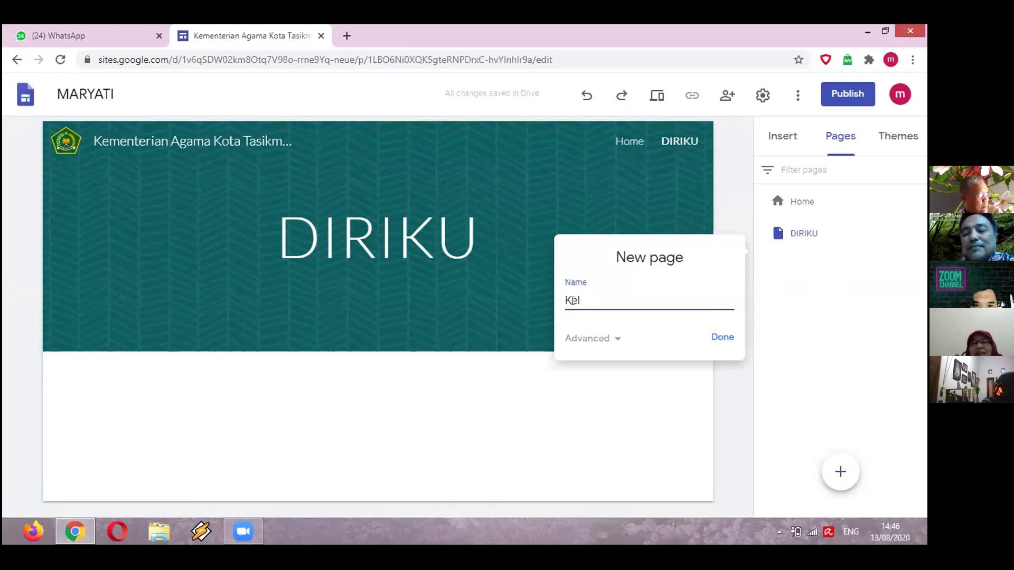
key("BackSpace")
type("p")
type("Pro")
type("gram")
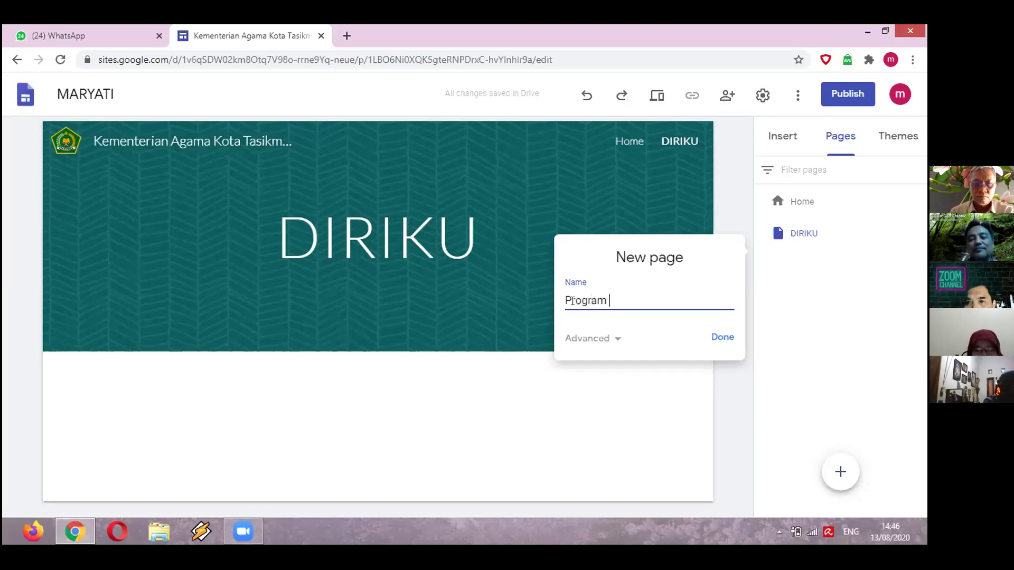
type("Pengawas")
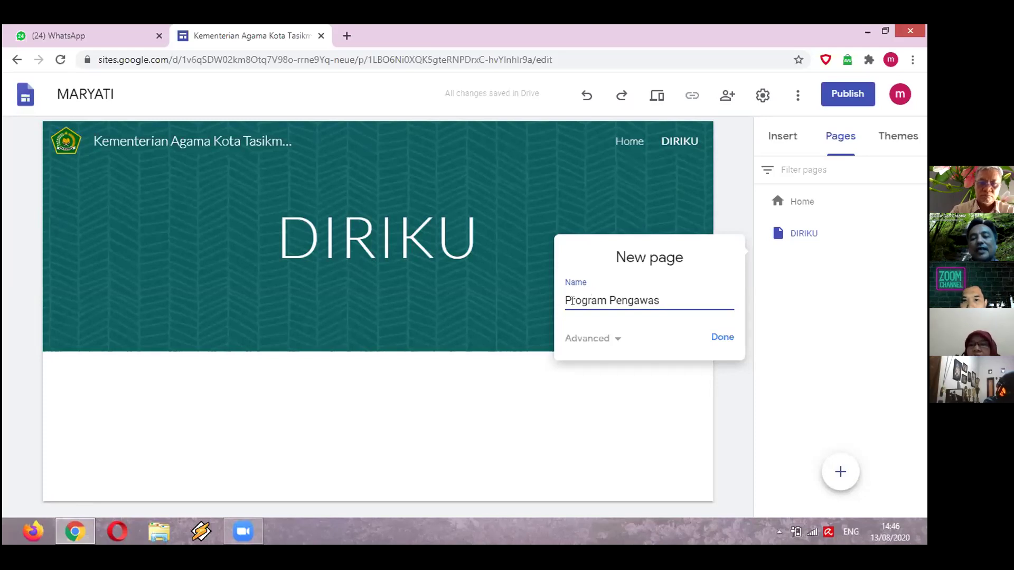
left_click(723, 336)
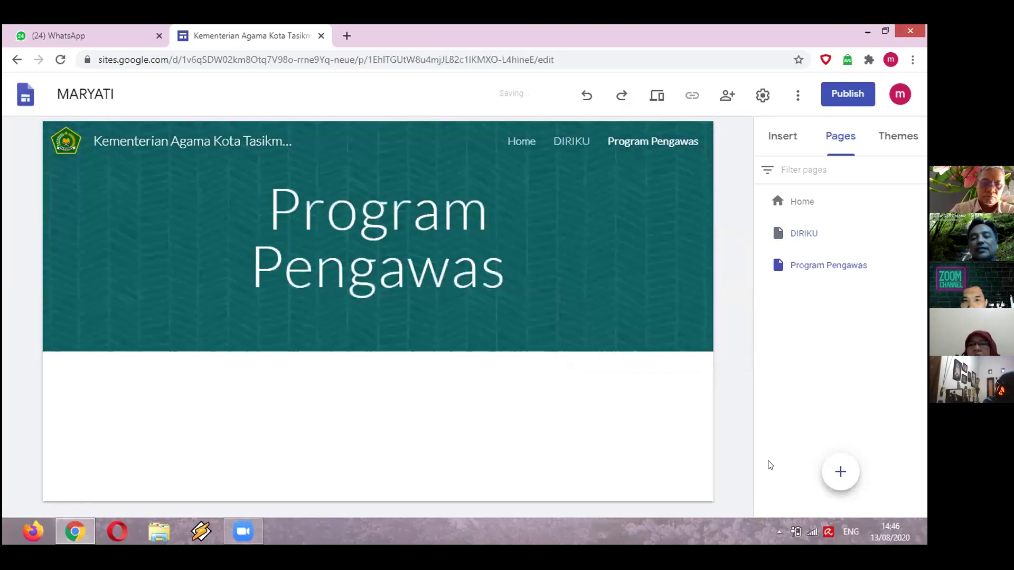
Step: Add a new page named 'Madrasah Binaan'
left_click(840, 472)
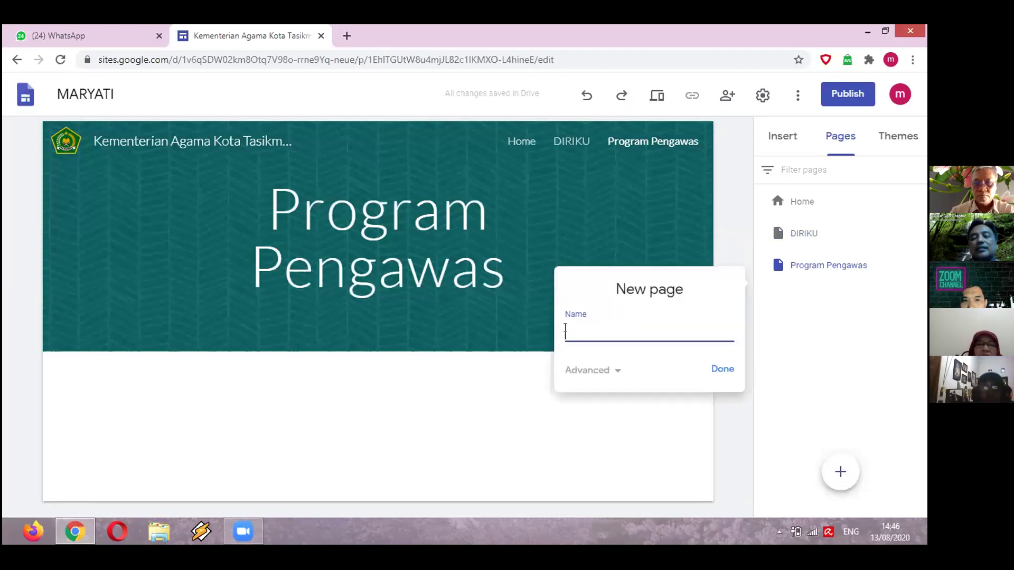
type("G")
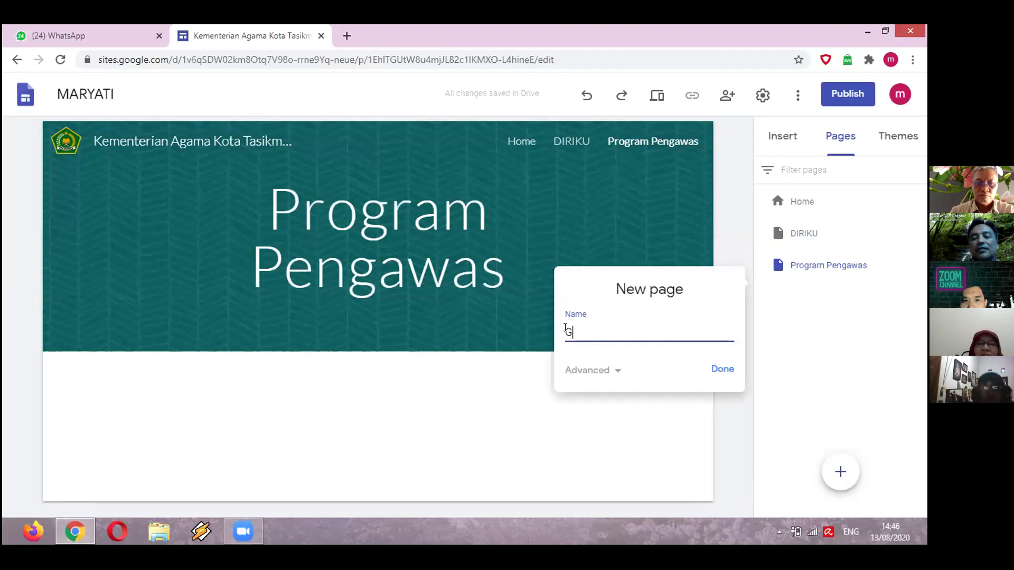
type("uru ")
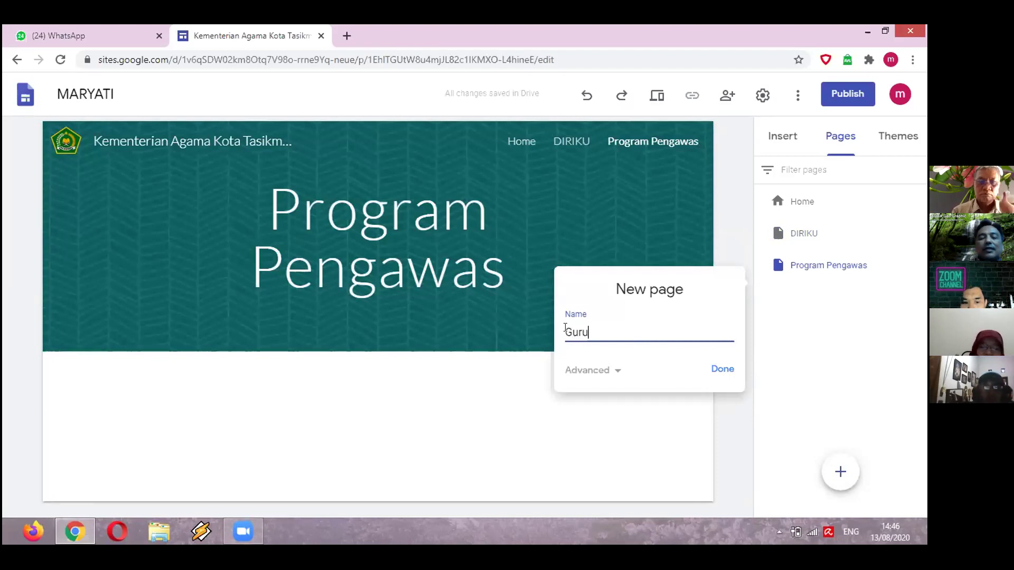
type("B")
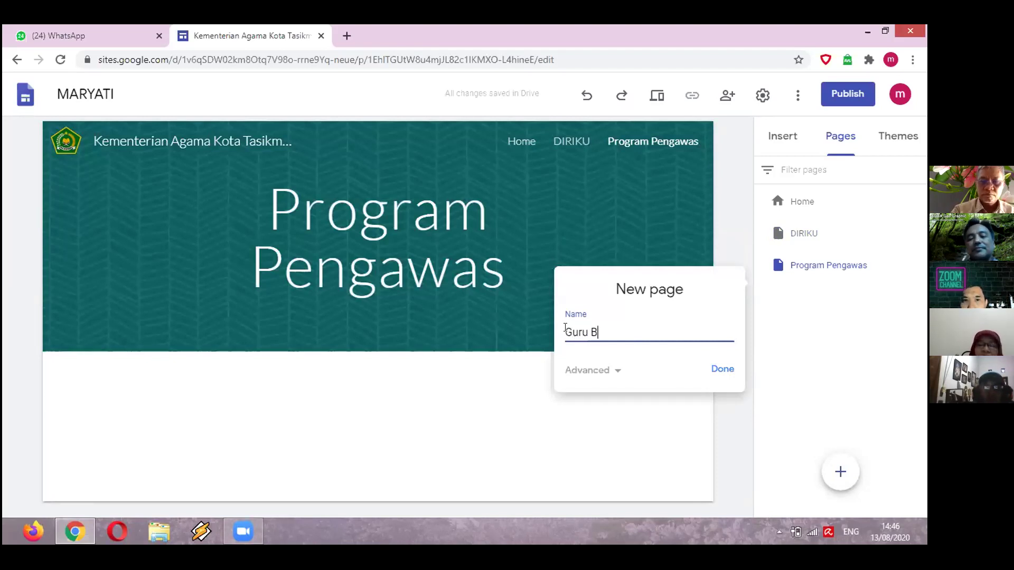
key("BackSpace")
key("BackSpace")
key("BackSpace")
key("BackSpace")
key("BackSpace")
key("BackSpace")
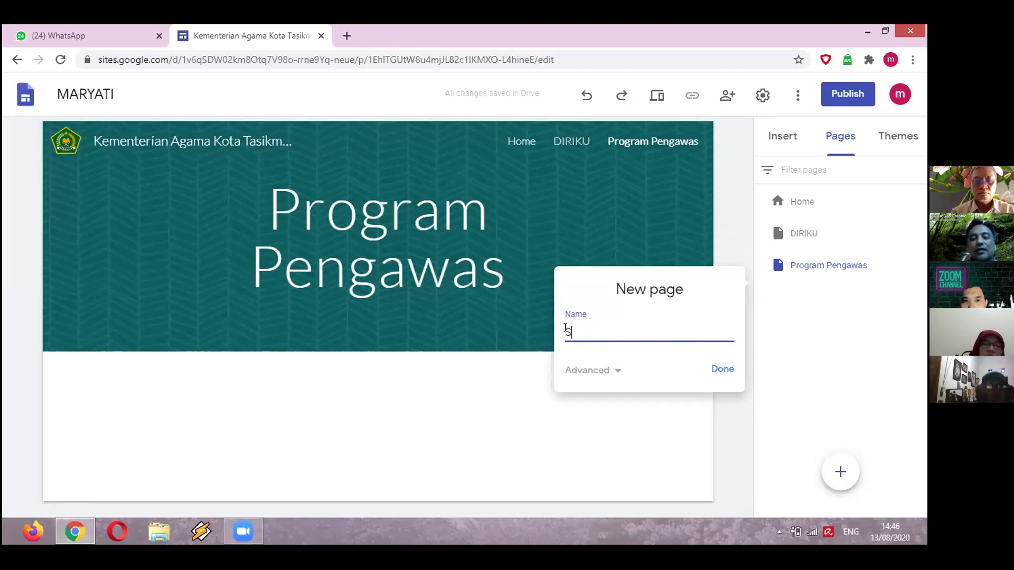
type("Sek")
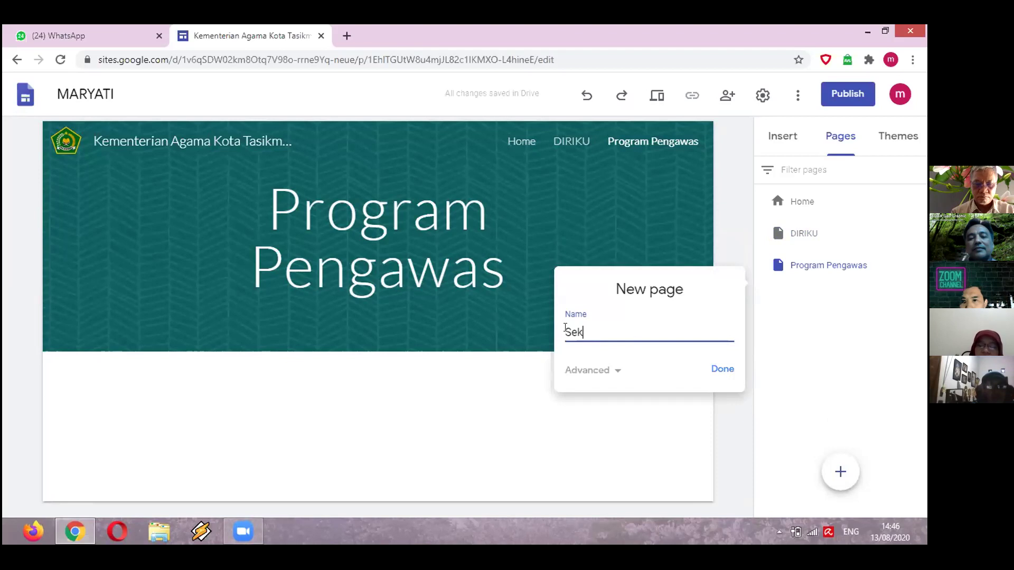
type("ol")
key("BackSpace")
key("BackSpace")
key("BackSpace")
key("BackSpace")
key("BackSpace")
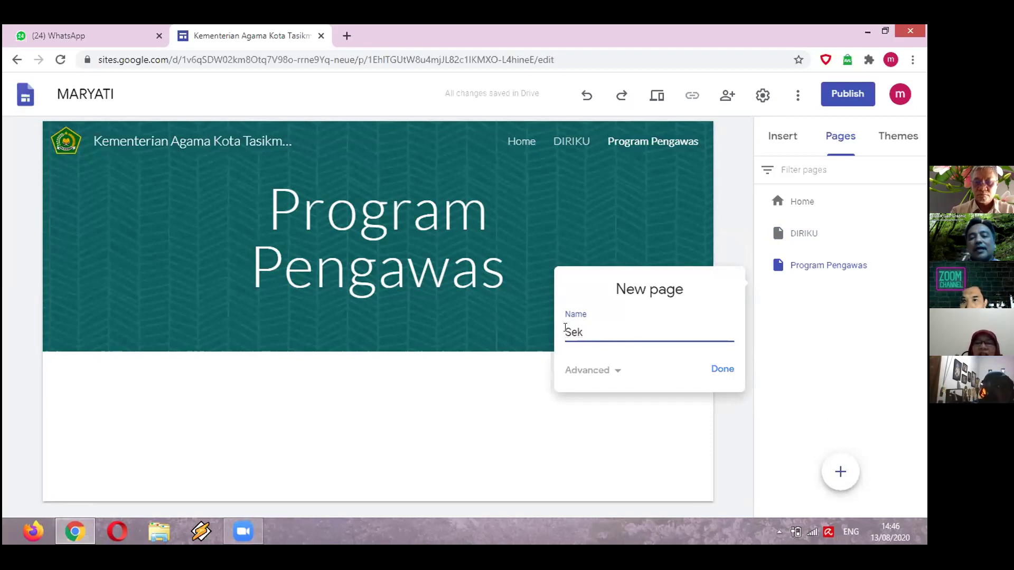
type("M")
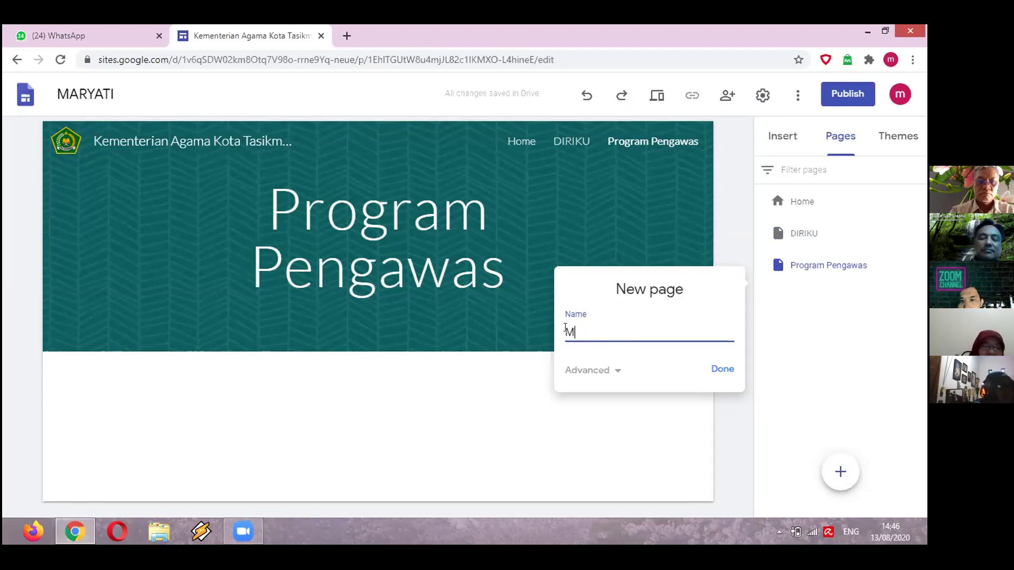
type("adrasa")
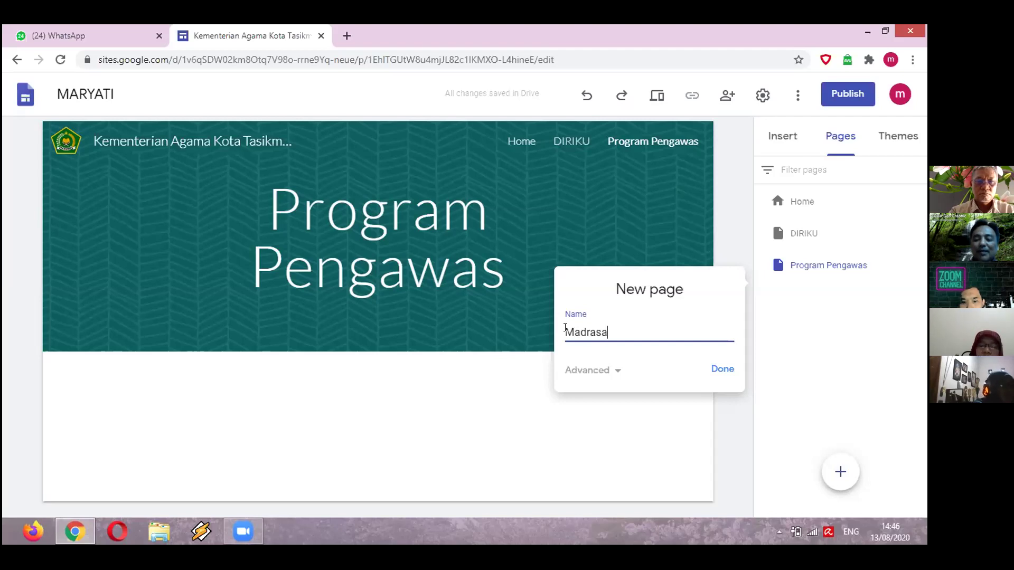
type("h Bl")
type("naan")
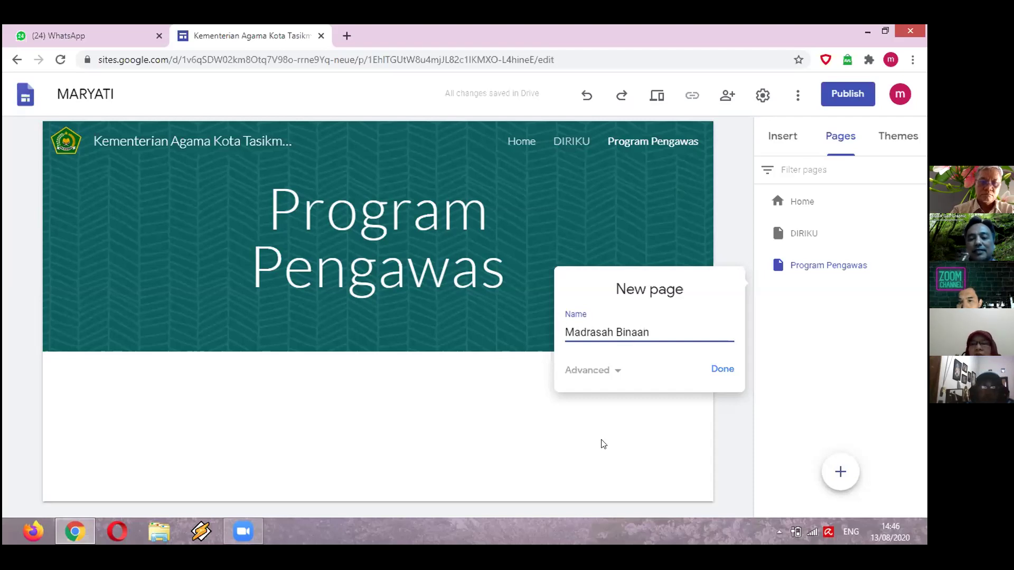
left_click(722, 369)
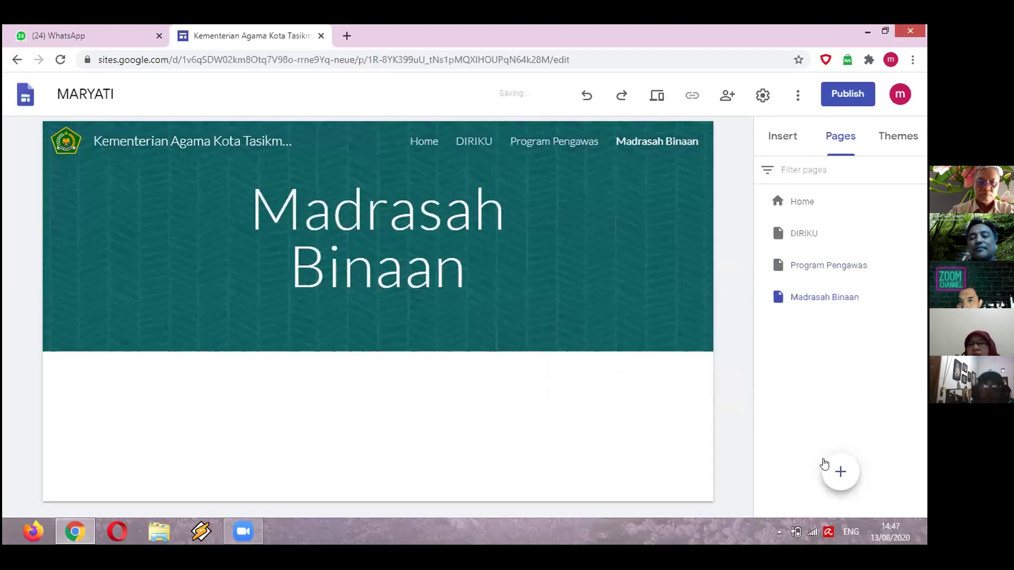
Step: Add the pages 'Supervisi Akademik' and 'Galeri', then dismiss the extra empty new-page prompt
left_click(840, 473)
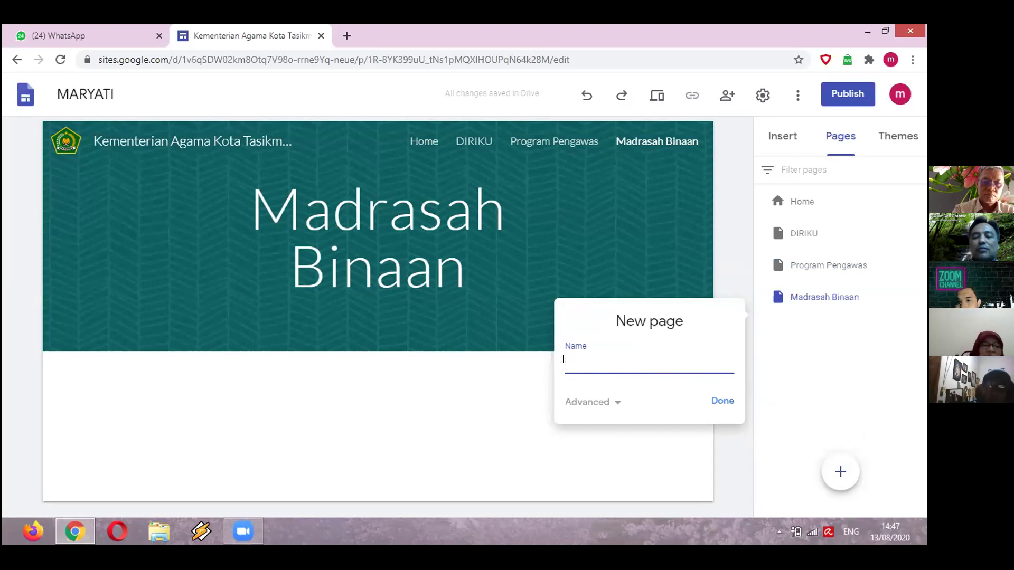
type("Sup")
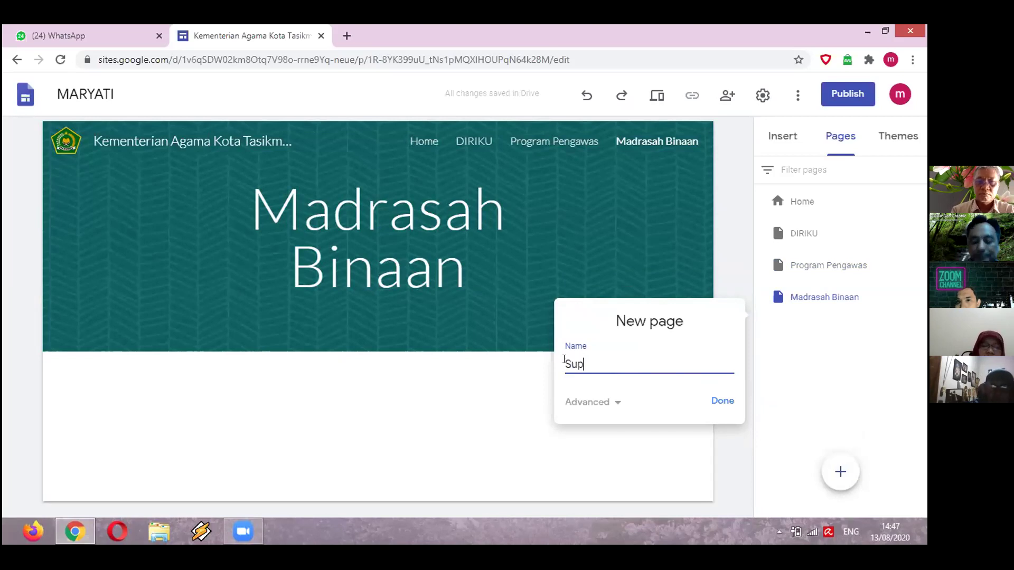
type("ervi")
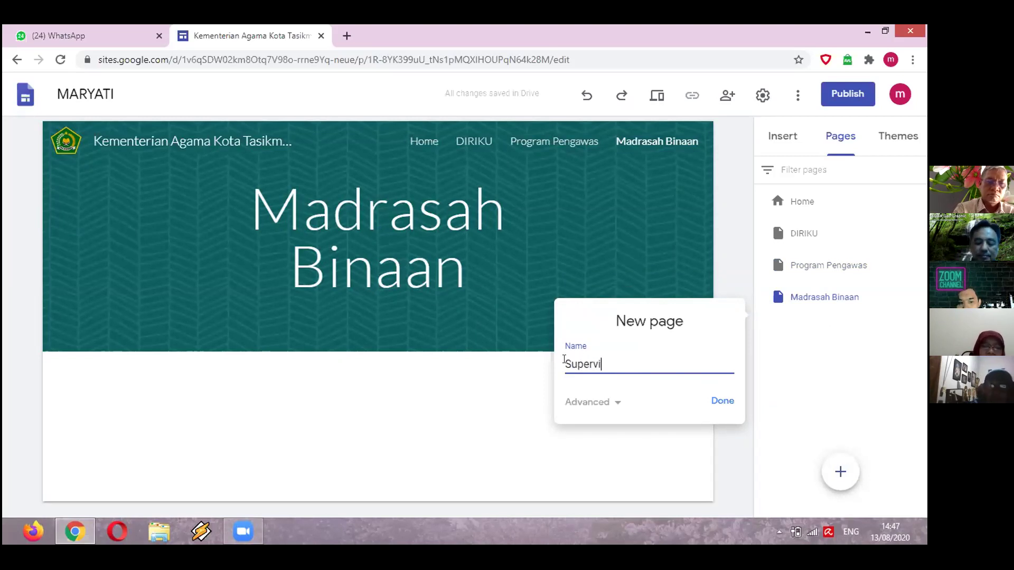
type("si A")
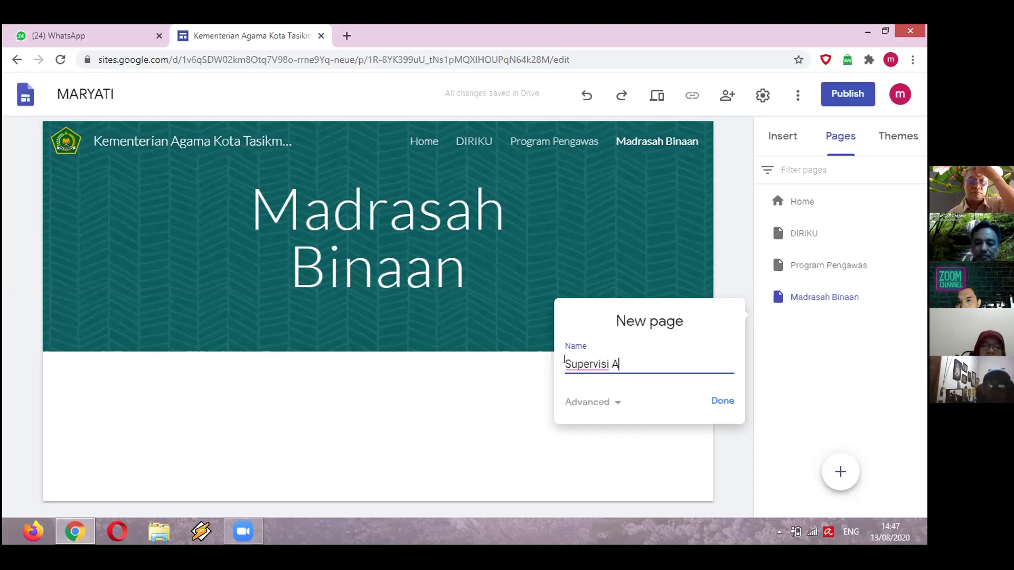
type("kadem")
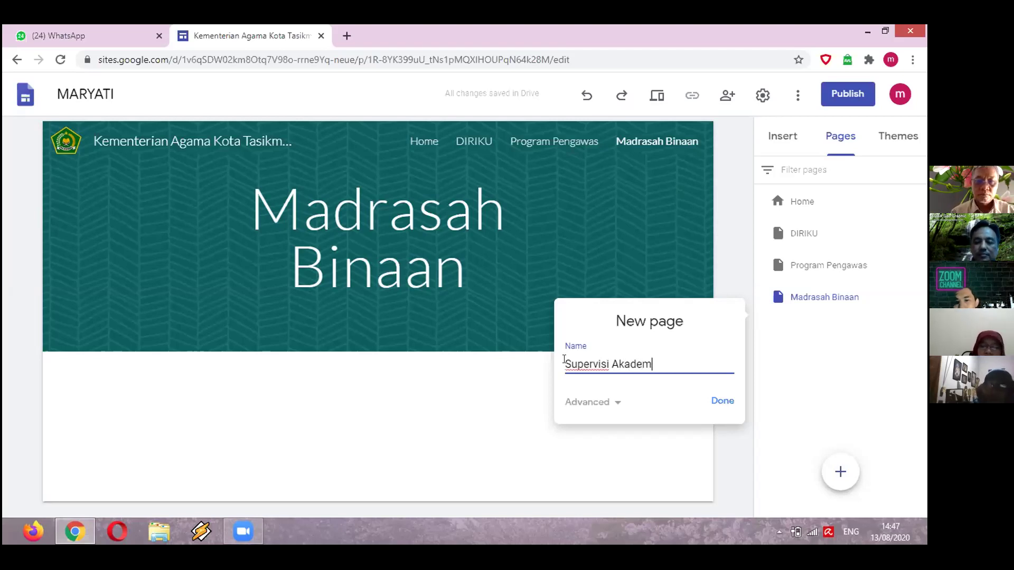
type("ik")
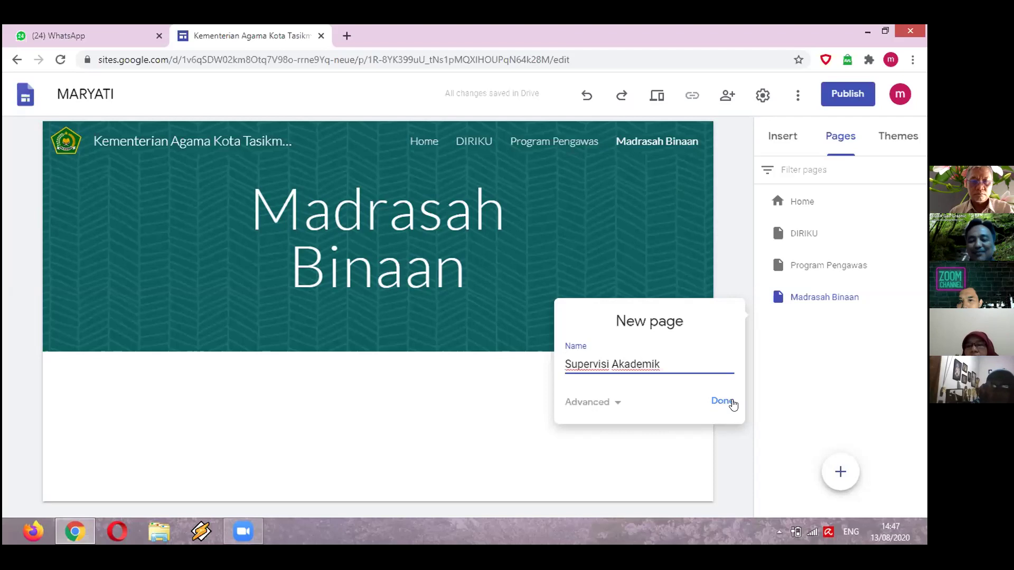
left_click(731, 402)
left_click(840, 471)
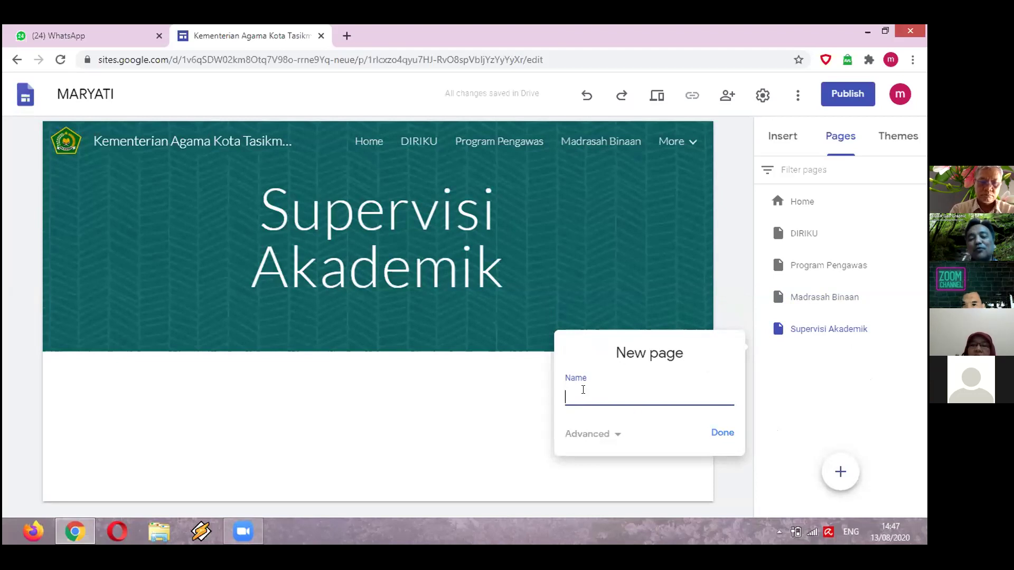
type("G")
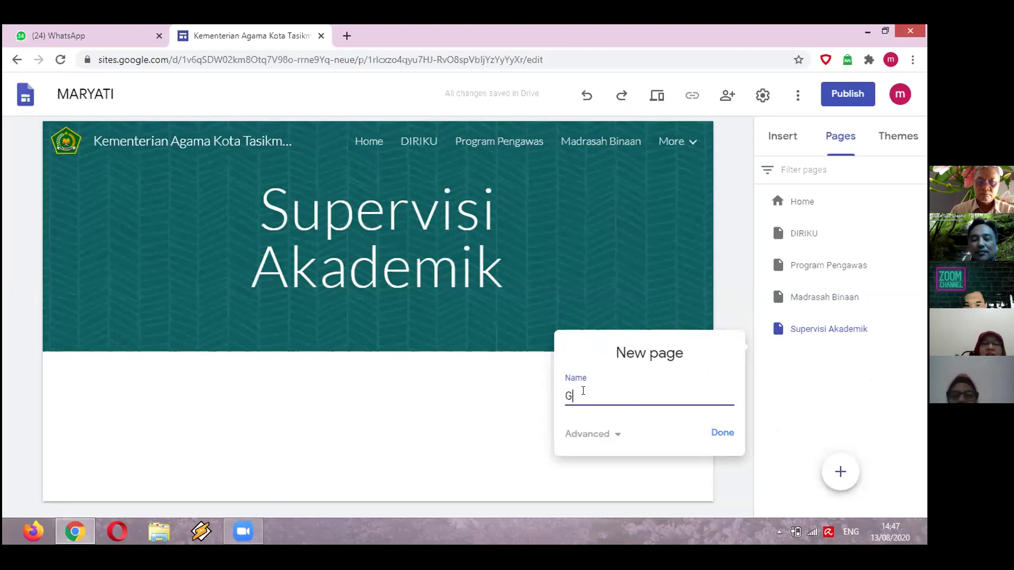
type("aleri")
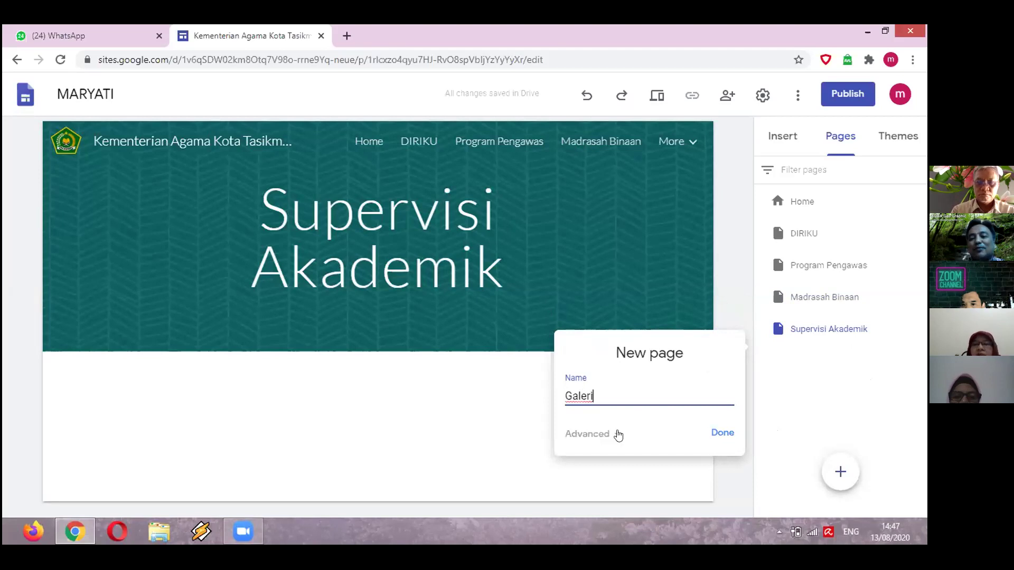
left_click(731, 442)
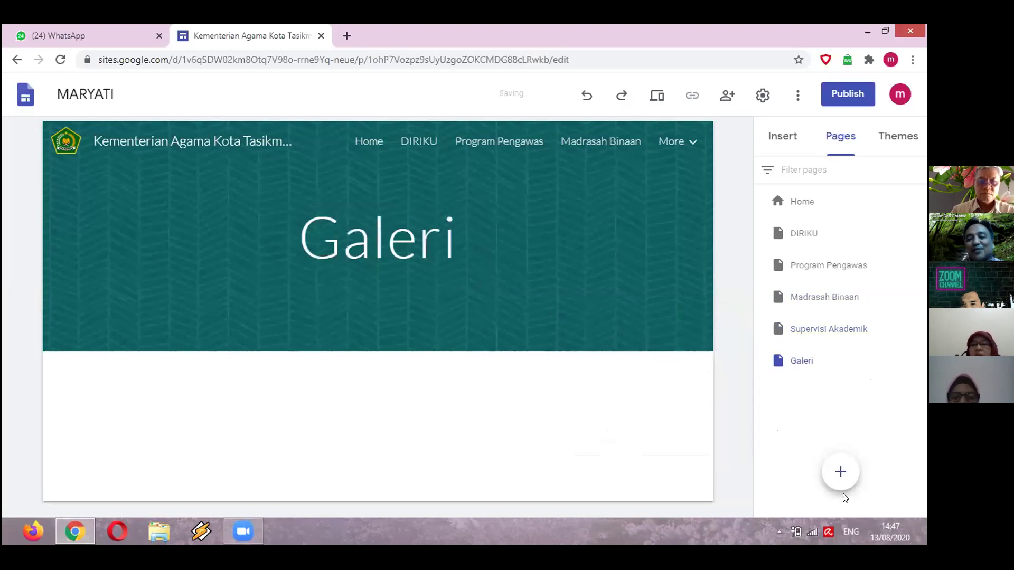
left_click(840, 474)
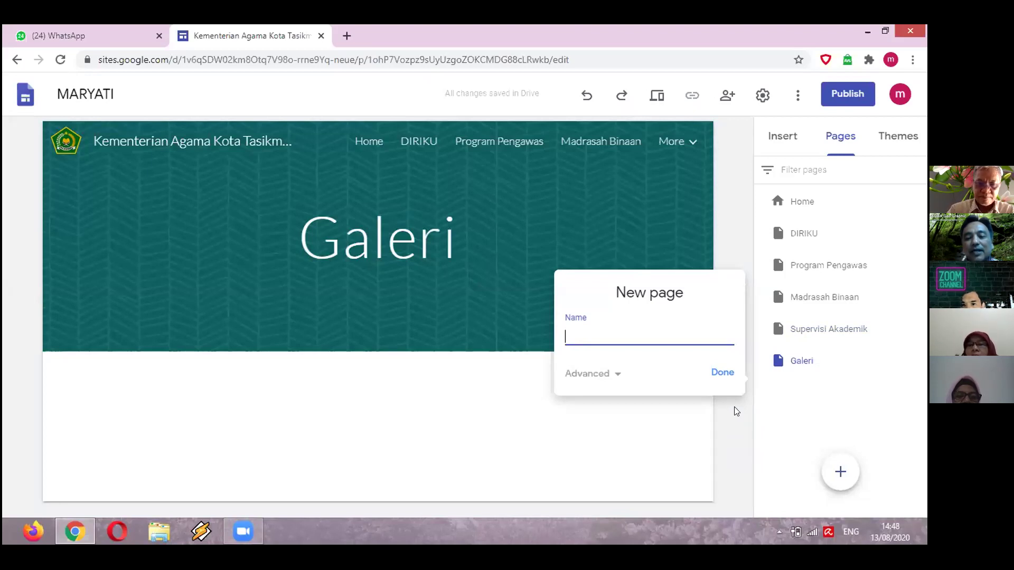
left_click(417, 400)
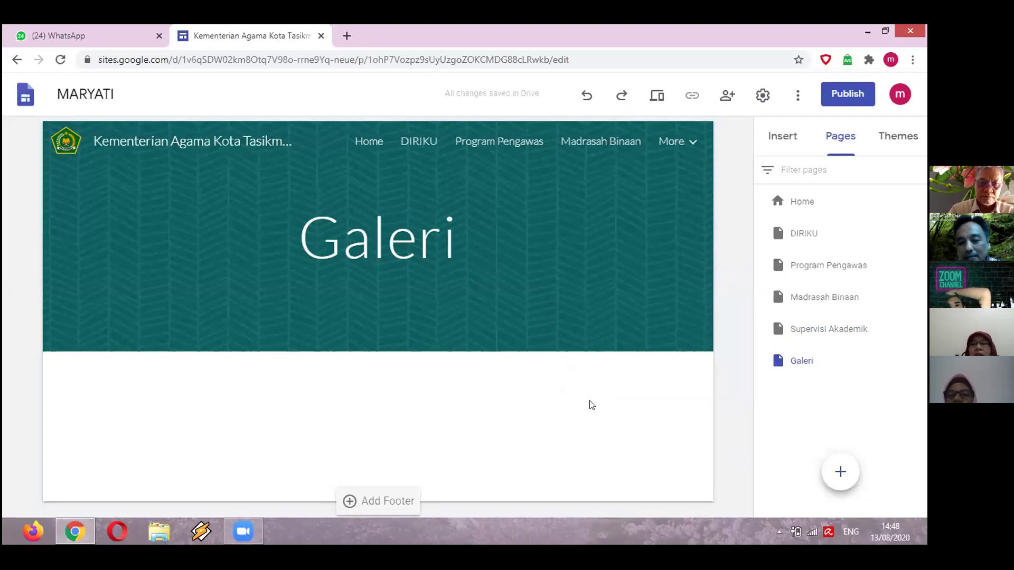
Step: Create the subpage 'MIN 1Kota Tasikmalaya' under Madrasah Binaan
left_click(914, 295)
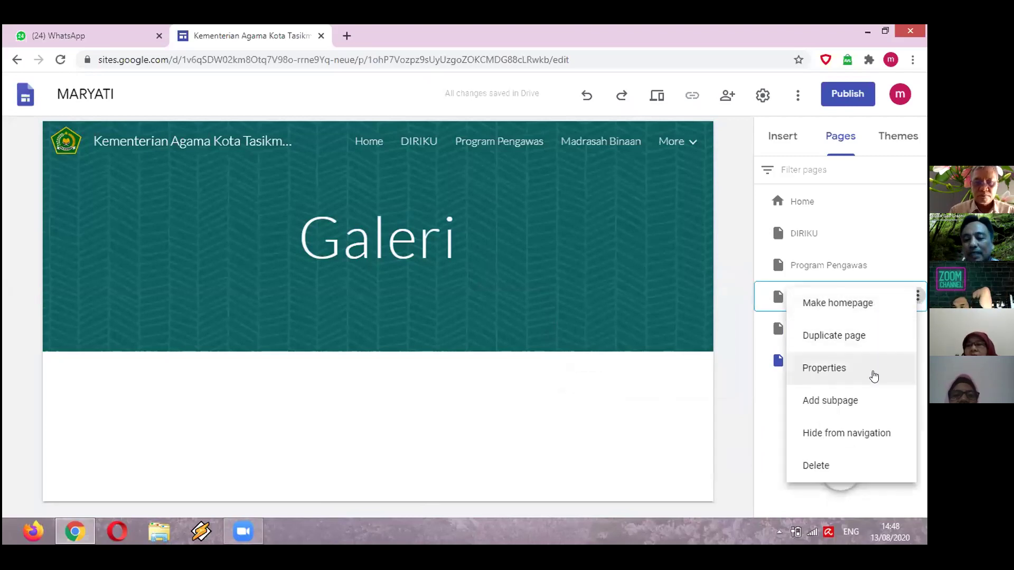
left_click(842, 400)
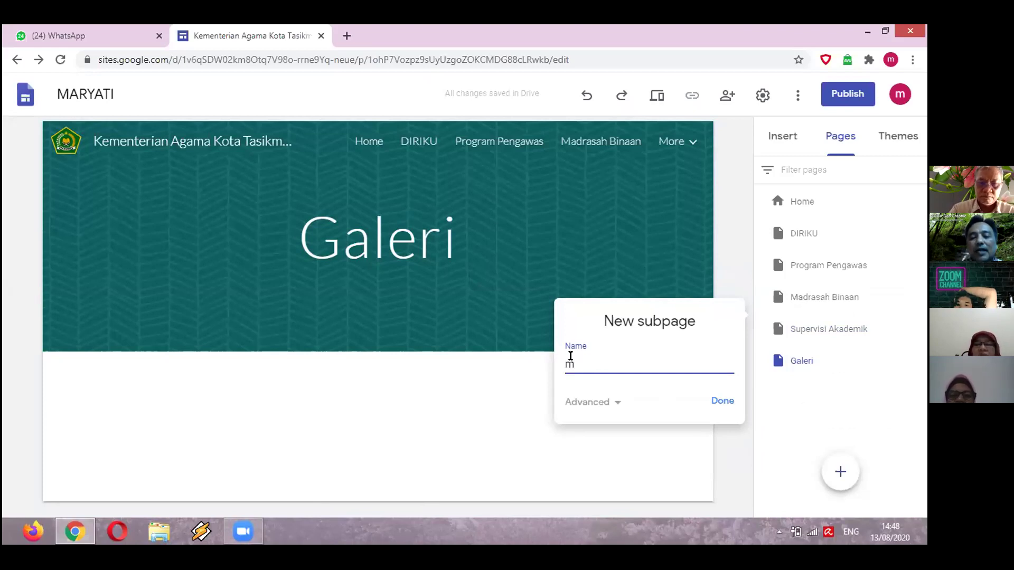
type("M")
type("i")
type("I")
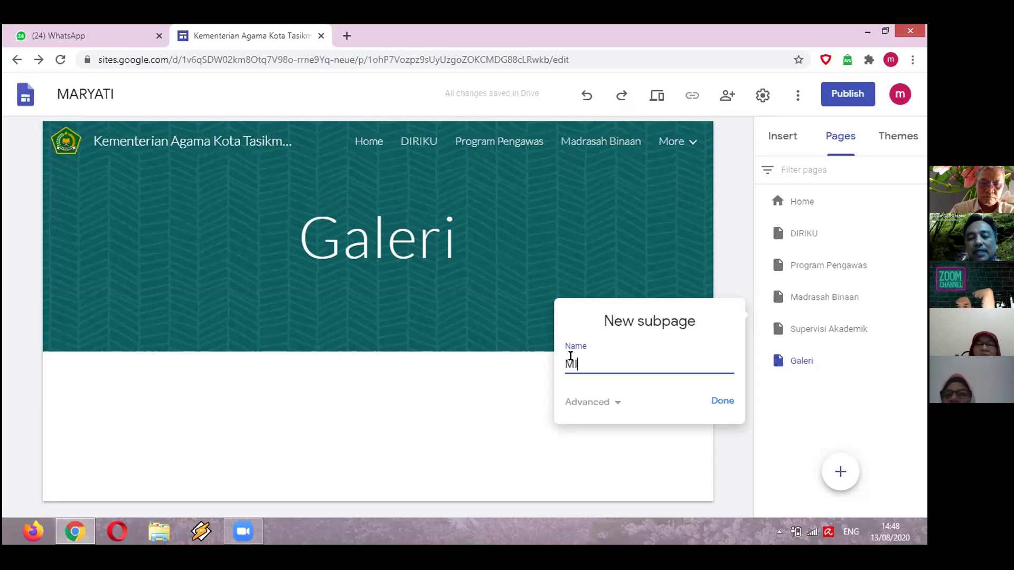
type("N 1")
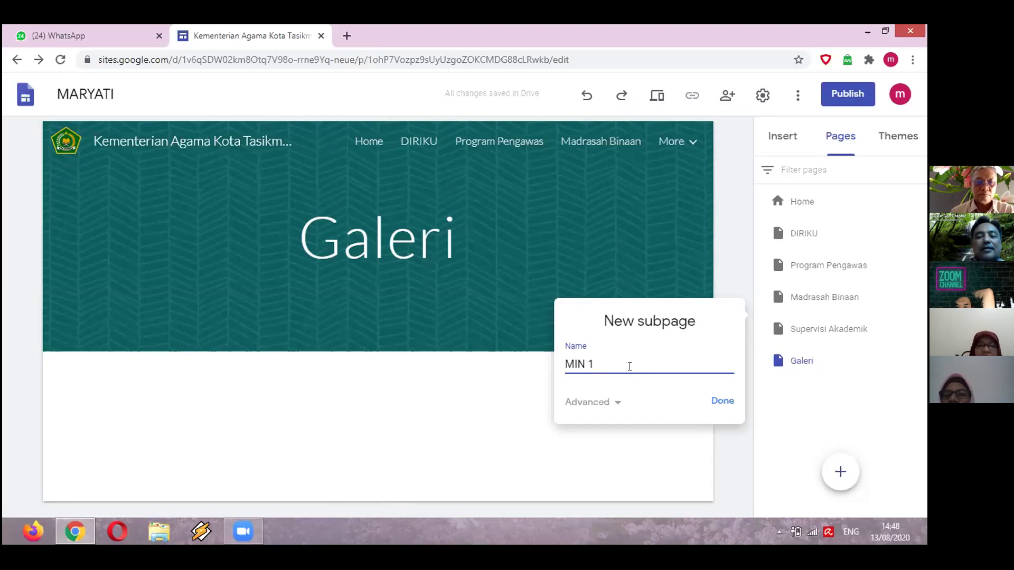
type("t")
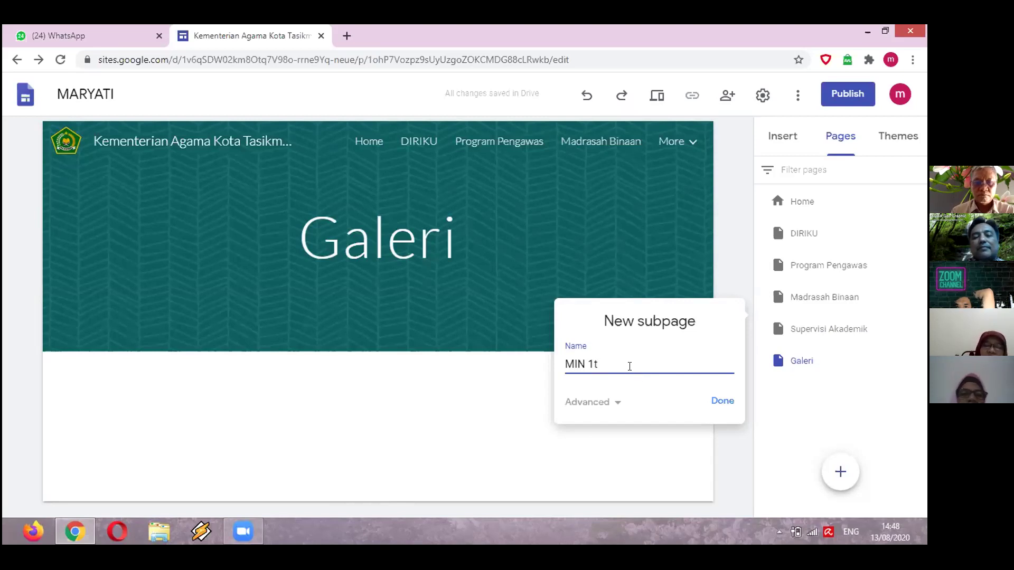
key("BackSpace")
type("Kota ")
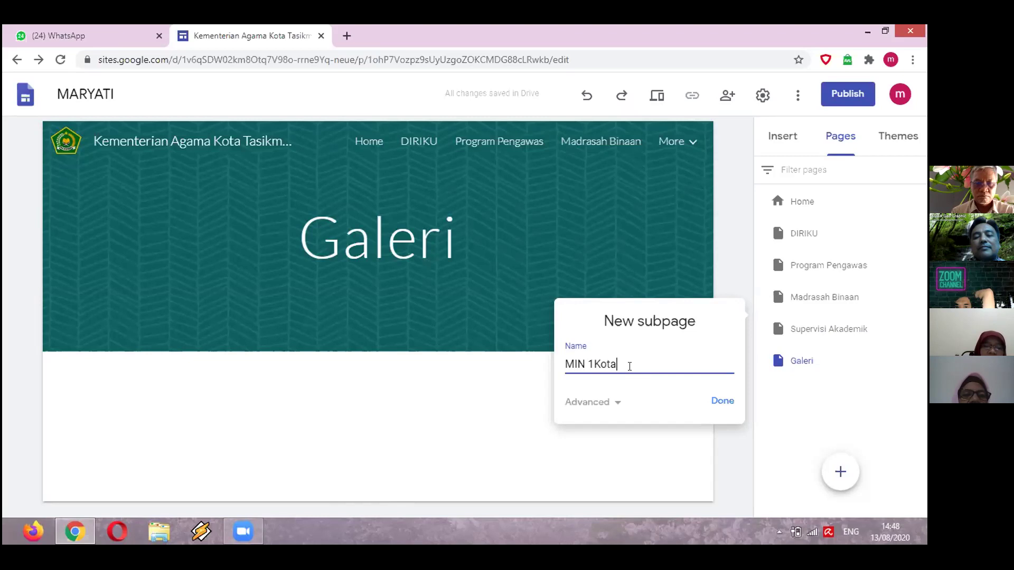
type("Ta")
type("IKM")
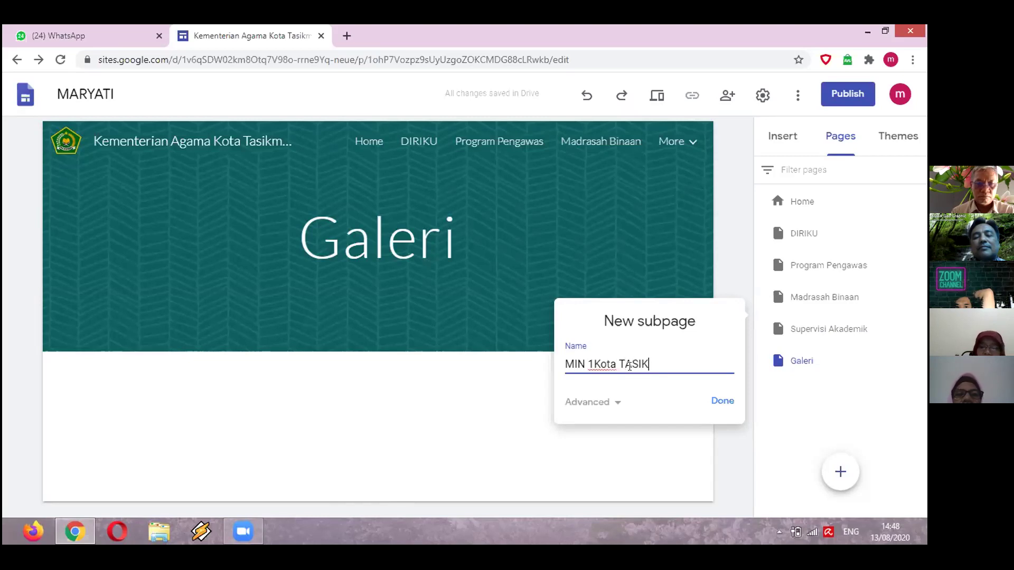
key("BackSpace")
key("BackSpace")
key("BackSpace")
key("BackSpace")
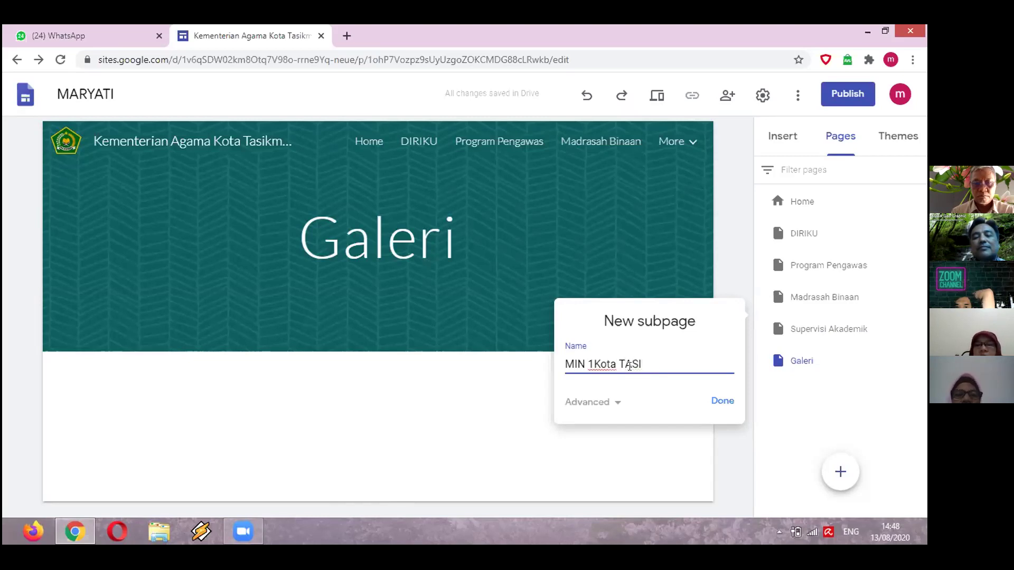
type("sikmalaya")
left_click(723, 401)
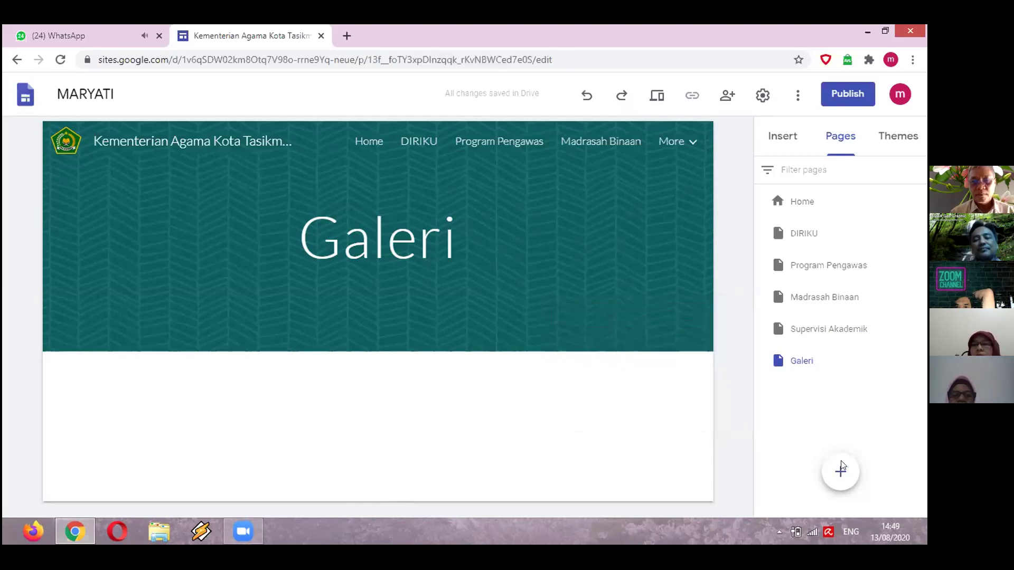
left_click(838, 483)
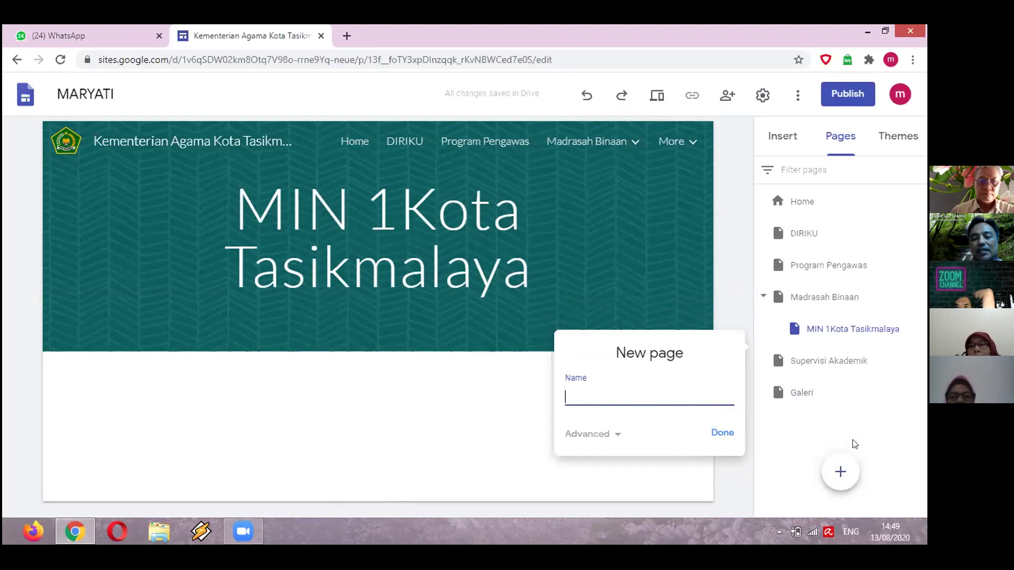
left_click(470, 390)
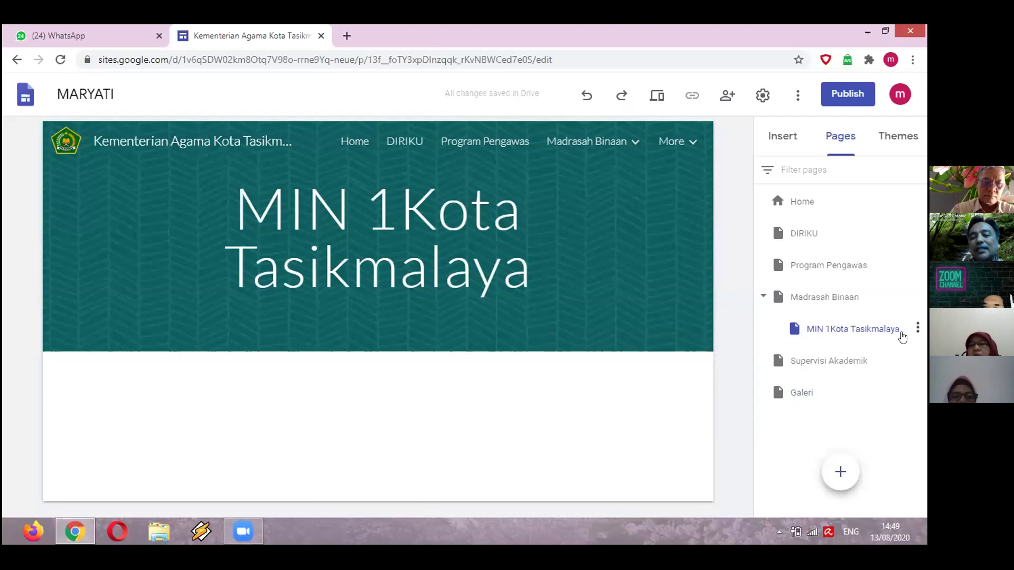
Step: Create the subpage 'MI Nurul Falah' under Madrasah Binaan
left_click(917, 327)
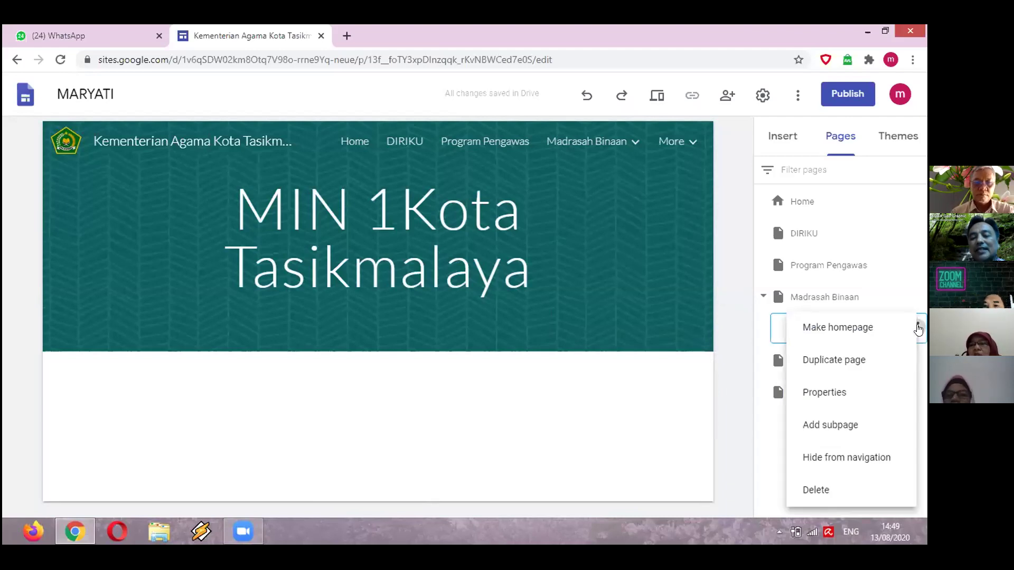
left_click(920, 296)
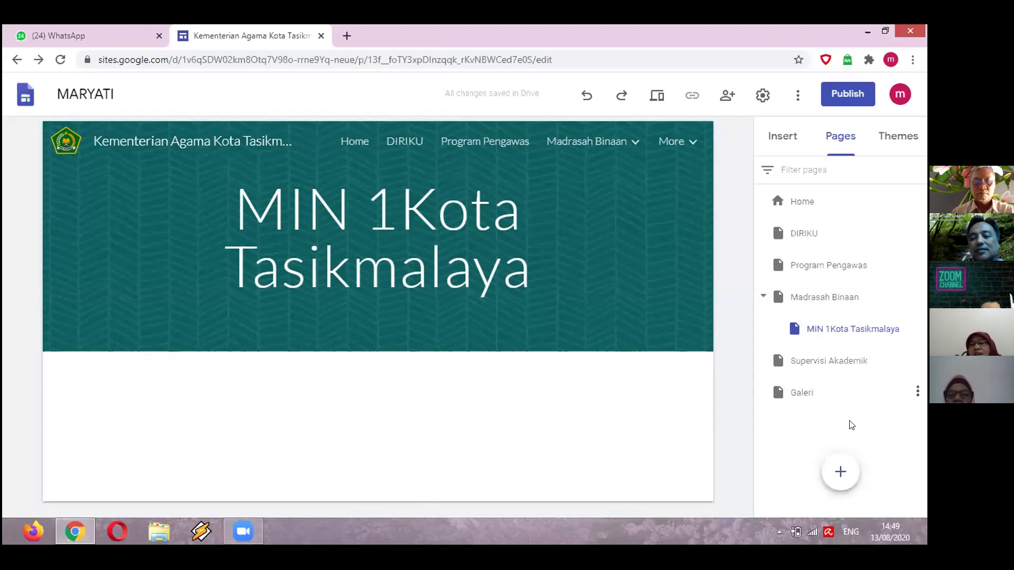
left_click(839, 471)
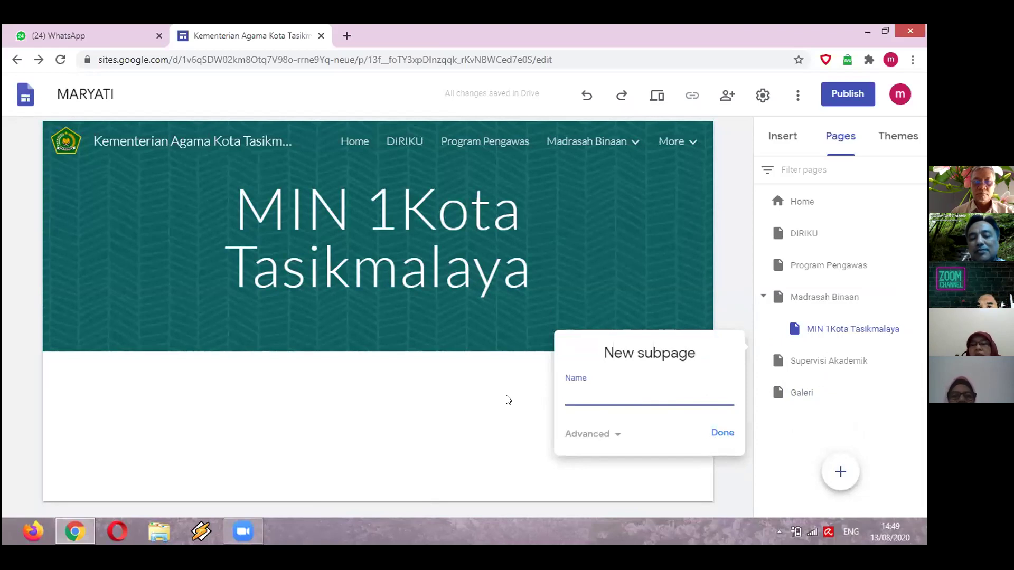
left_click(506, 400)
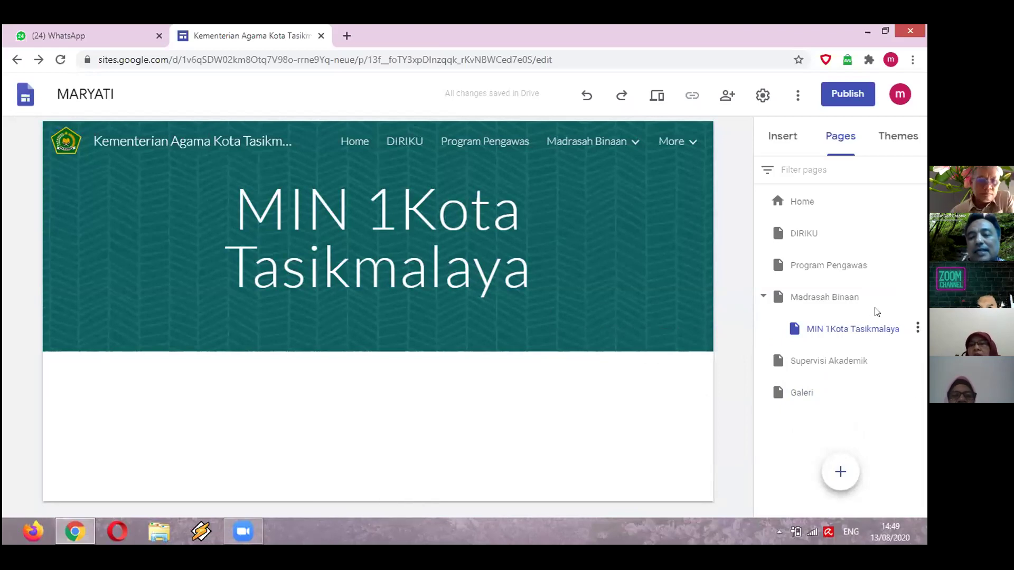
left_click(914, 296)
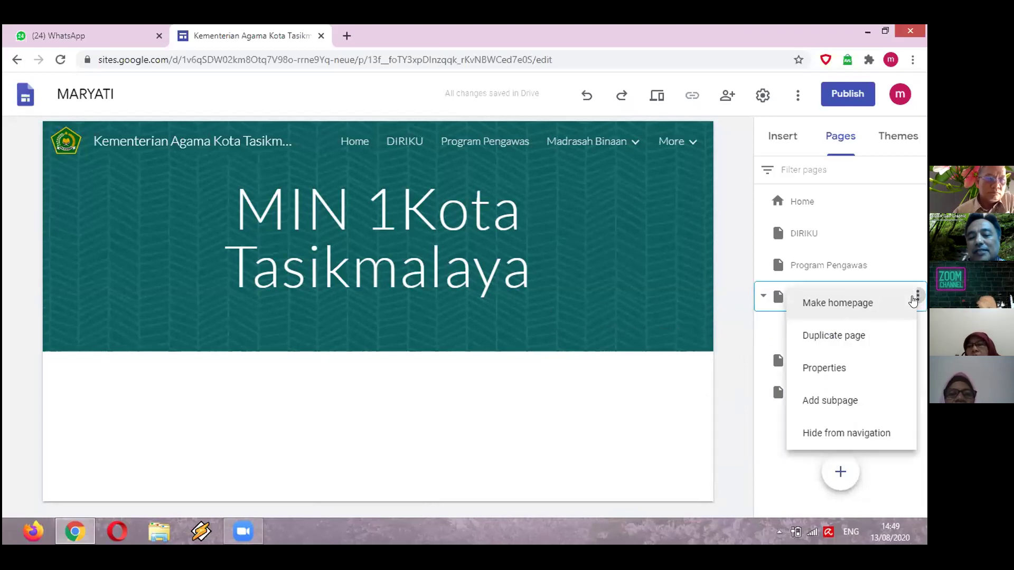
left_click(855, 406)
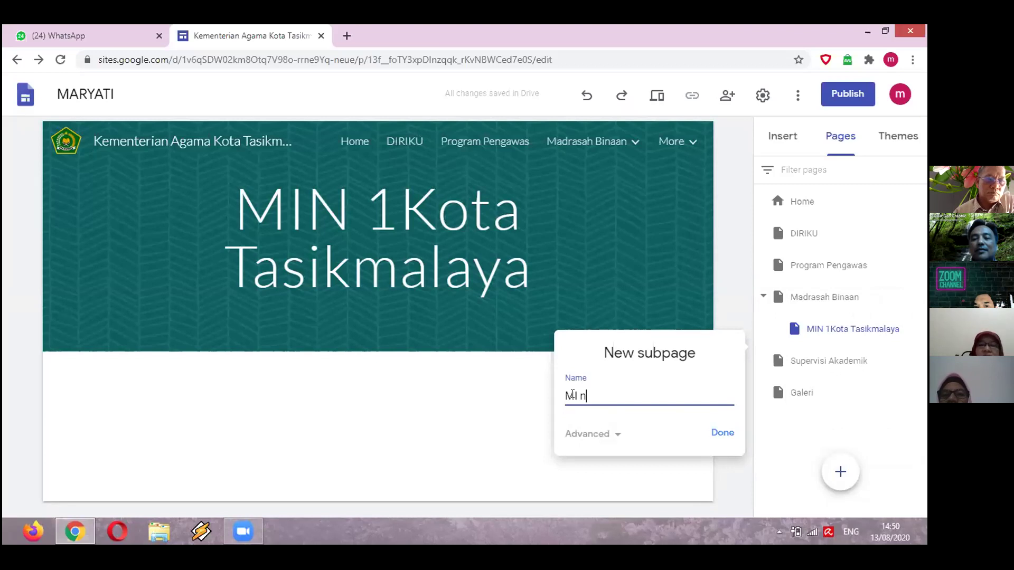
type("NU")
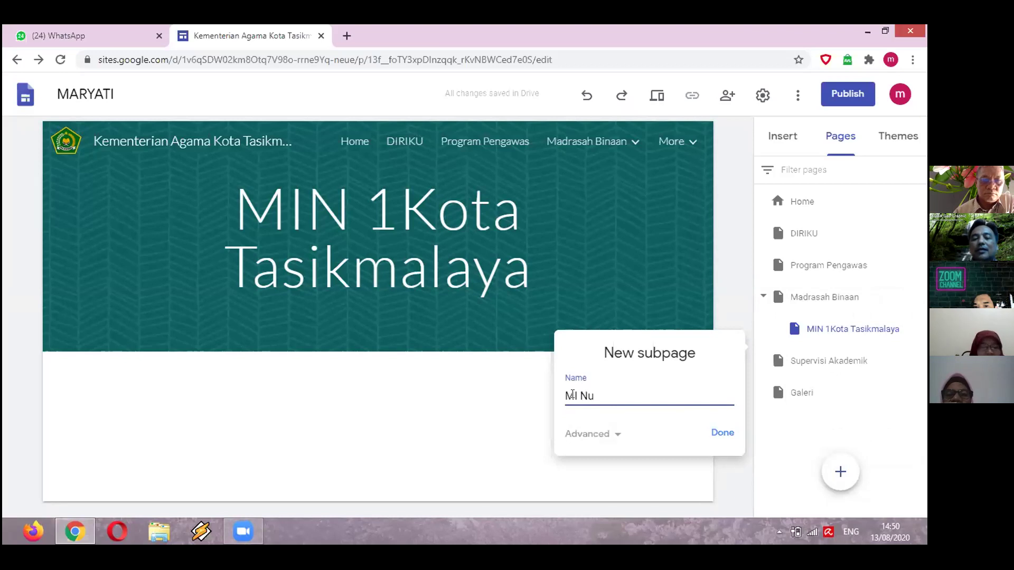
type("rul ")
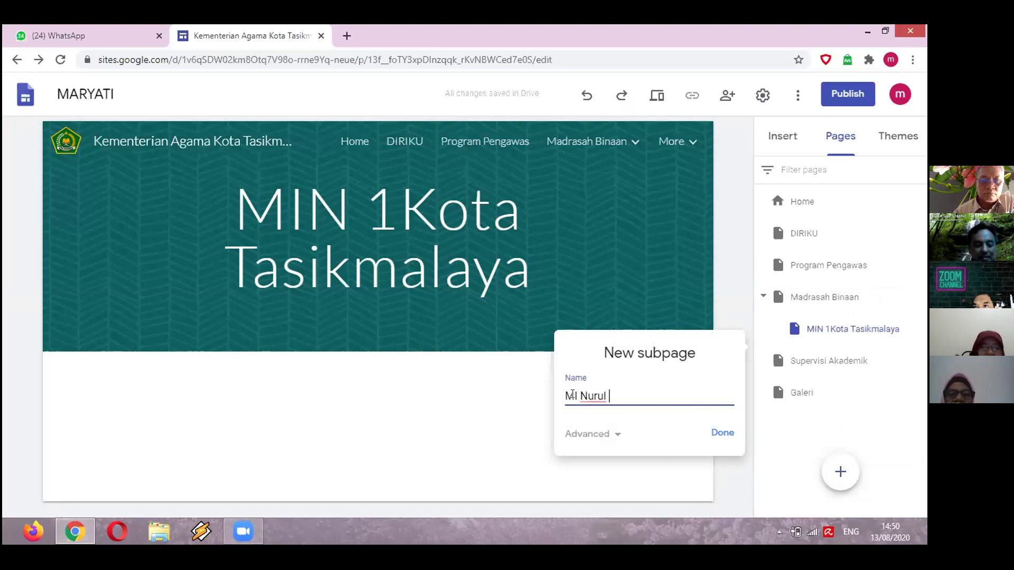
type("FAL")
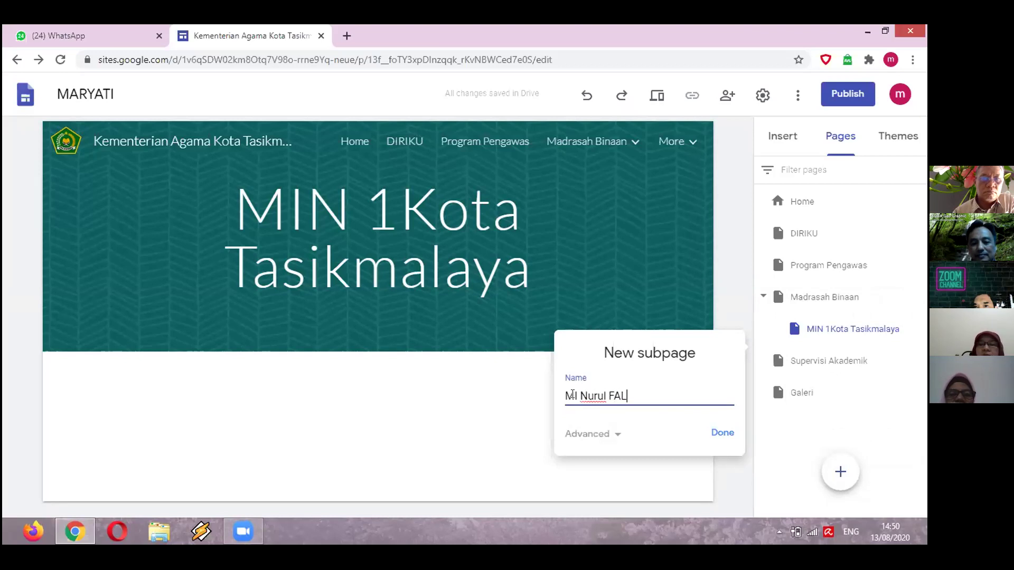
type("alah")
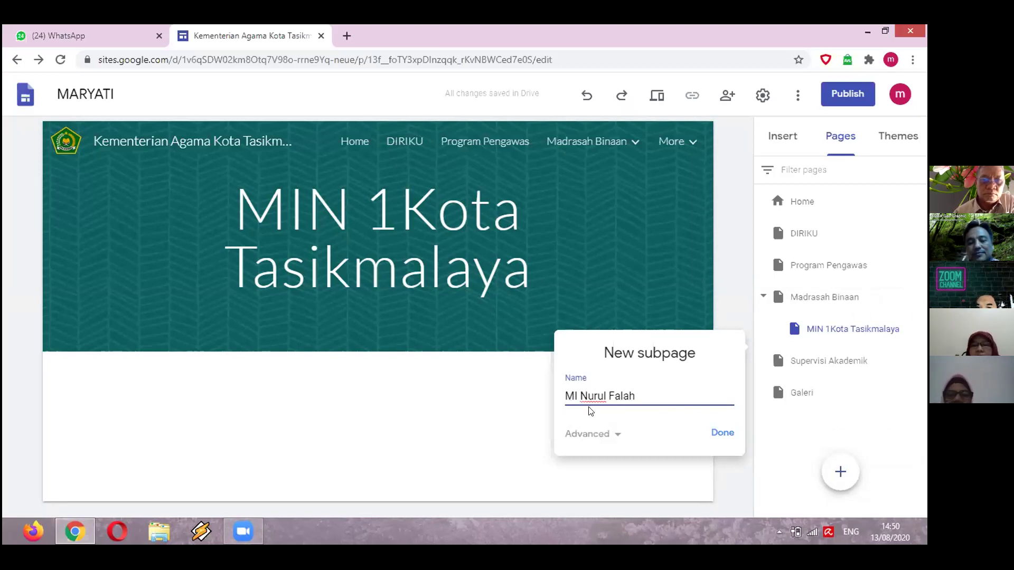
left_click(721, 433)
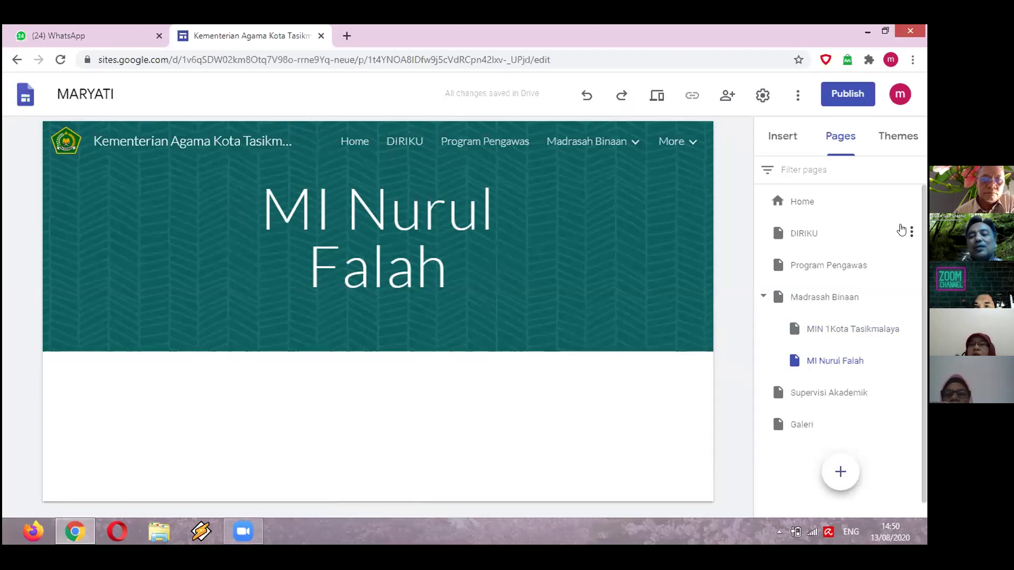
Step: Select the DIRIKU row in the Pages panel to show its header and empty body
left_click(911, 233)
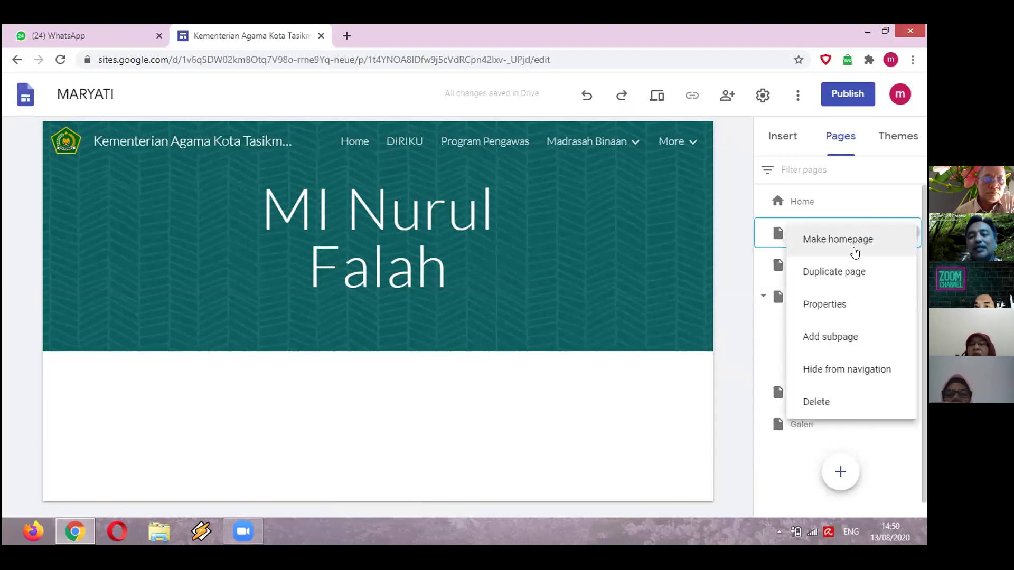
left_click(832, 208)
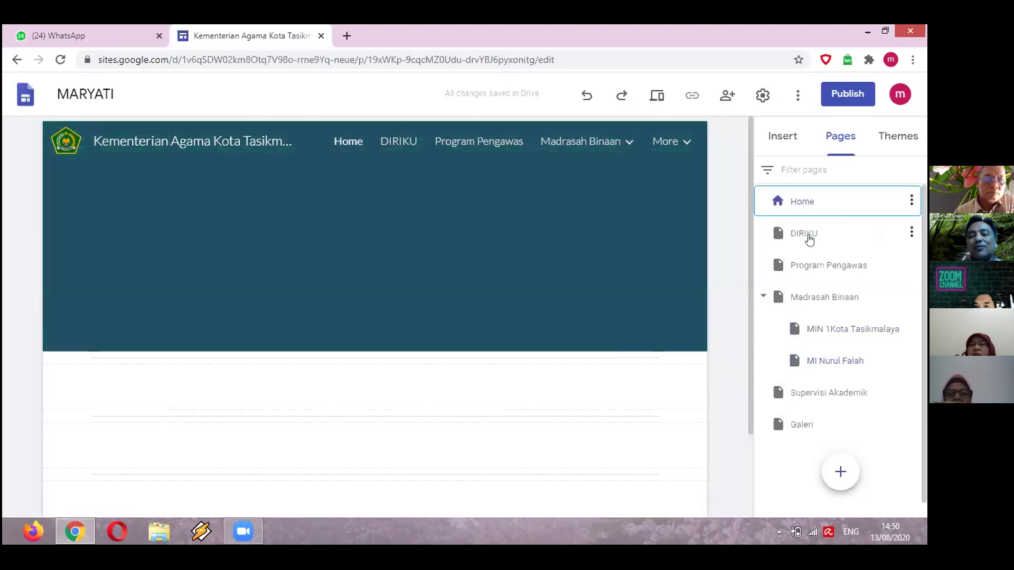
left_click(809, 236)
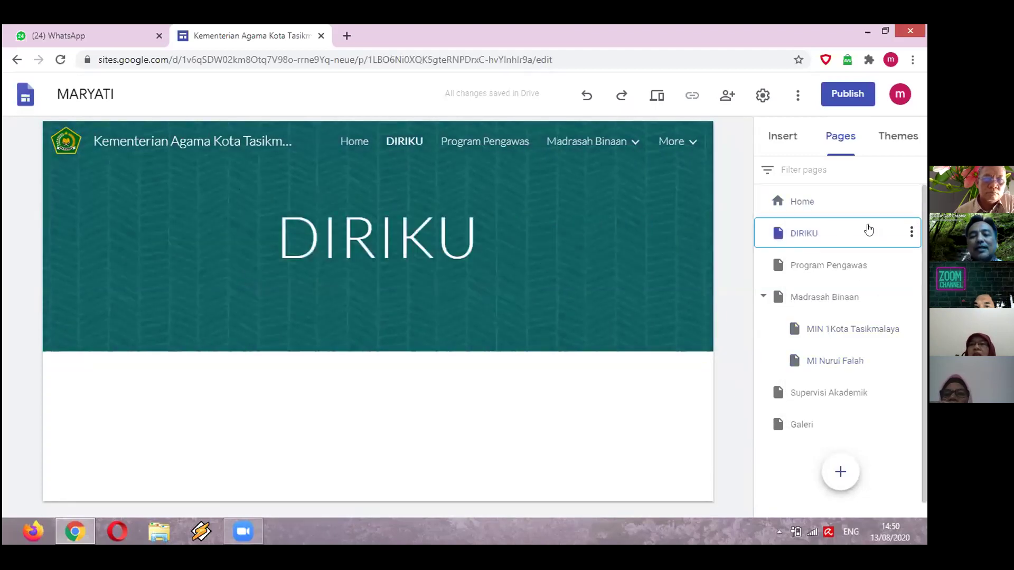
left_click(912, 233)
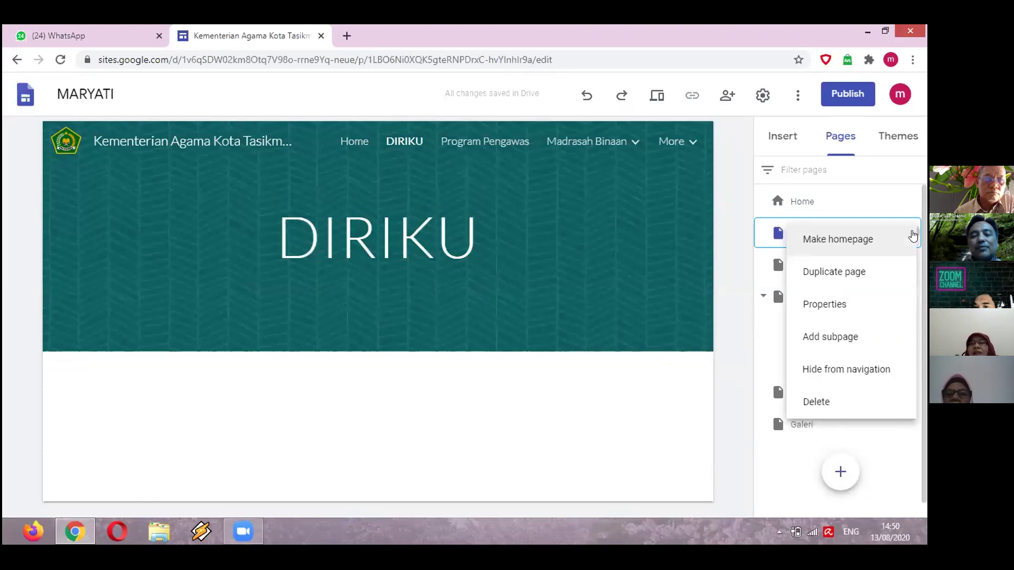
left_click(875, 207)
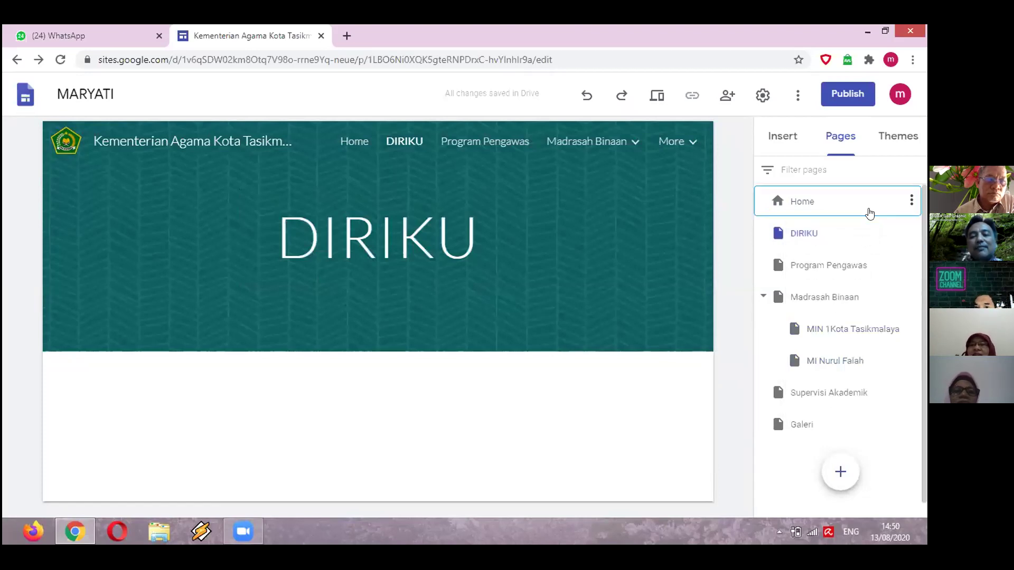
left_click(794, 240)
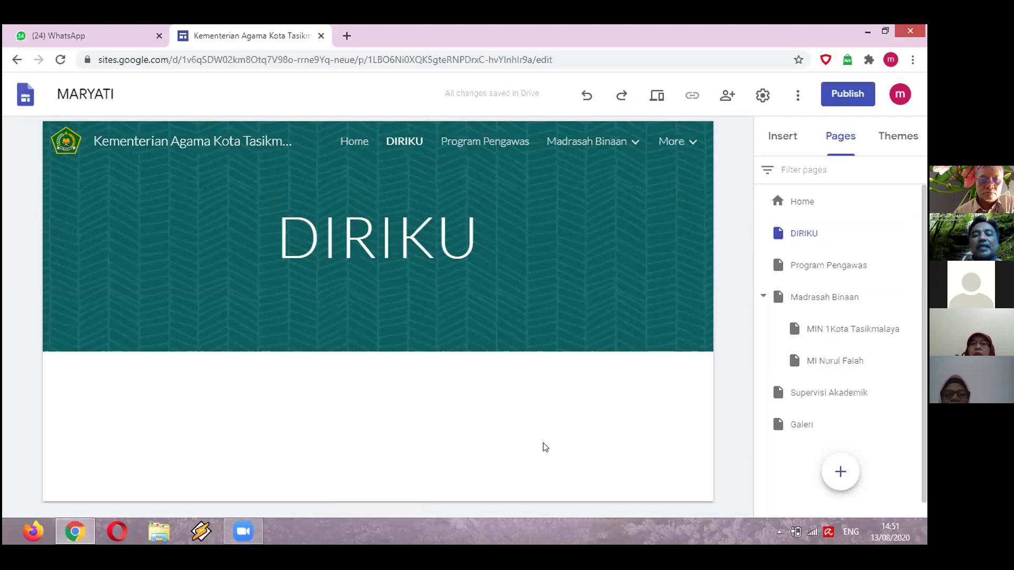
Step: Insert a divider beneath the DIRIKU header, move it lower, and bring up quick insert choices in the body
mouse_move(690, 267)
left_click(775, 136)
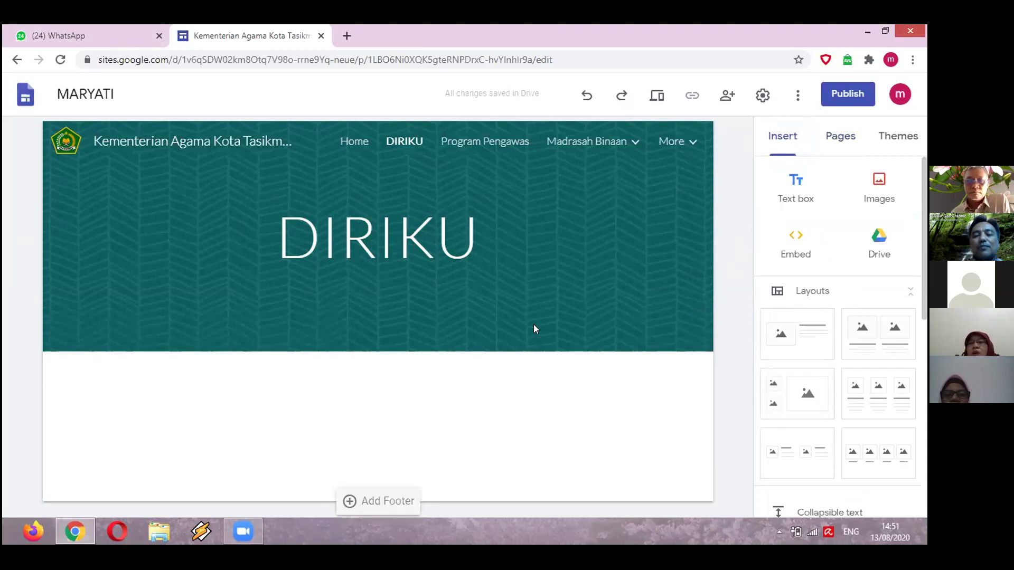
left_click_drag(924, 285, 924, 410)
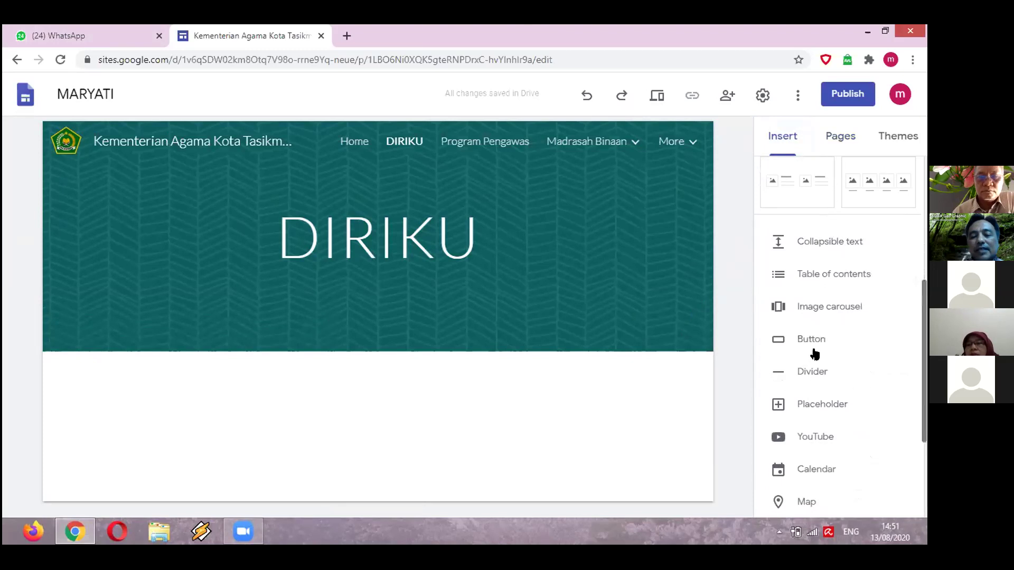
left_click(822, 371)
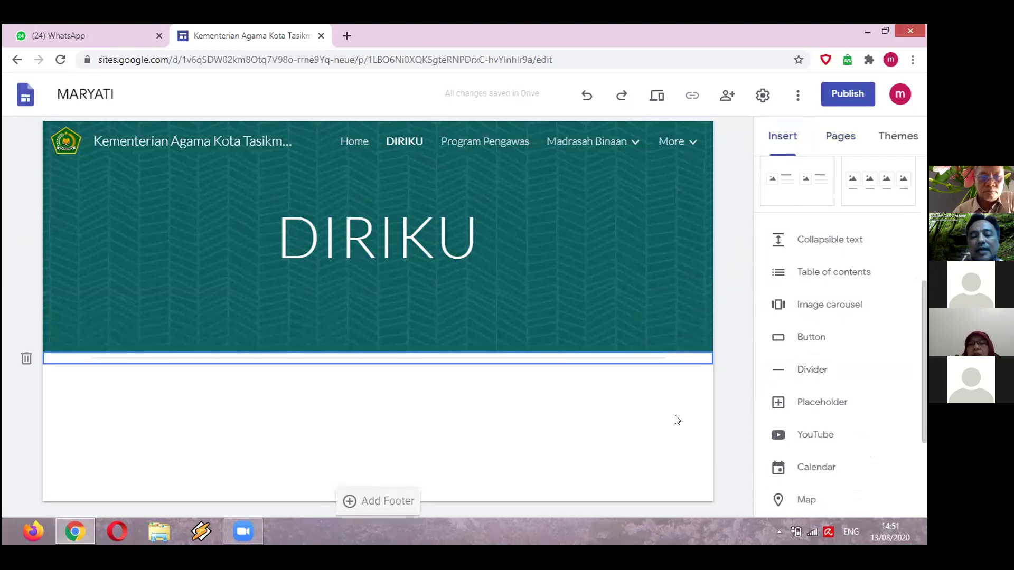
left_click(338, 359)
left_click_drag(340, 356, 354, 406)
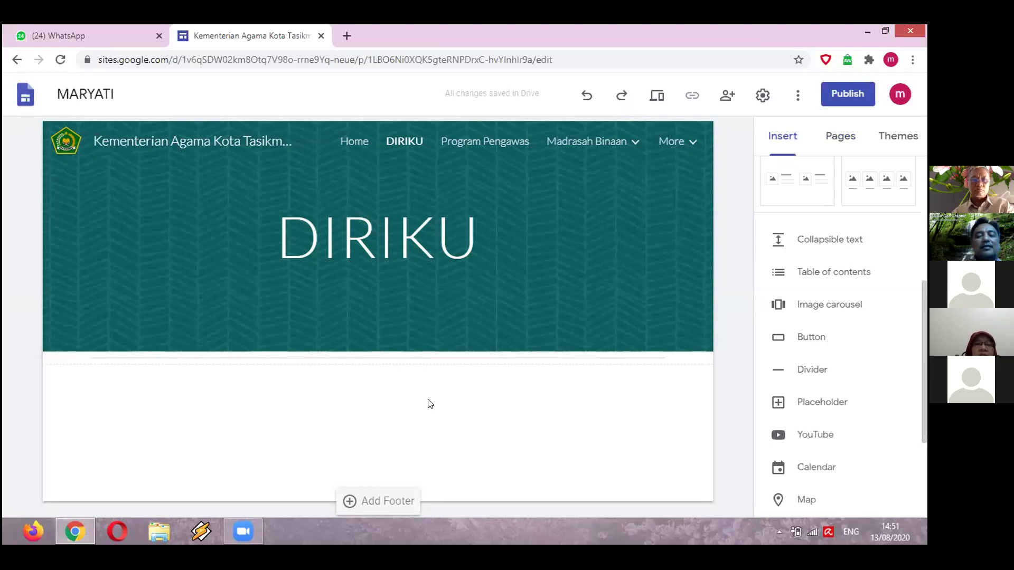
double_click(430, 404)
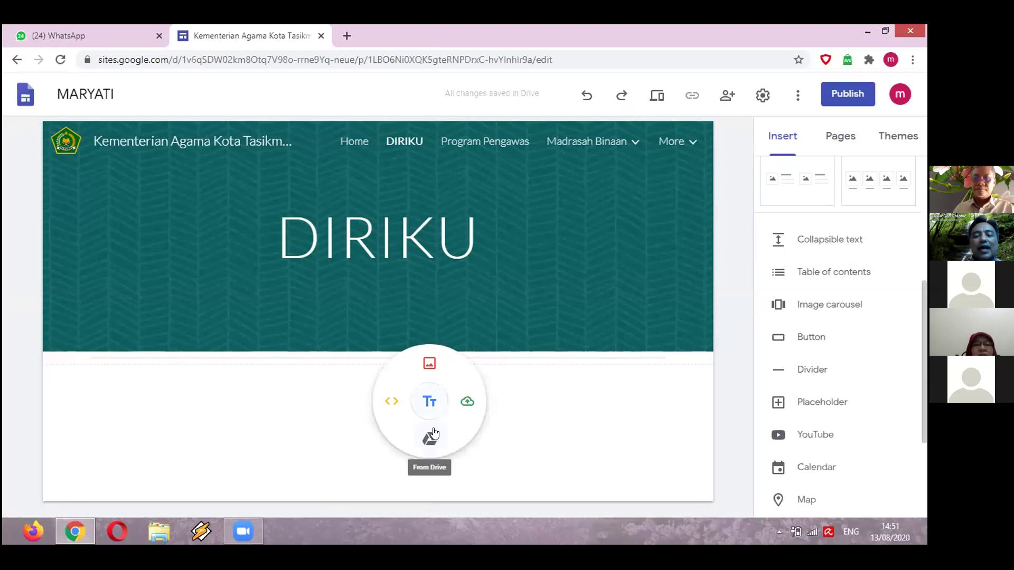
Step: Choose Upload from the insert wheel to pick an image from the computer
left_click(466, 404)
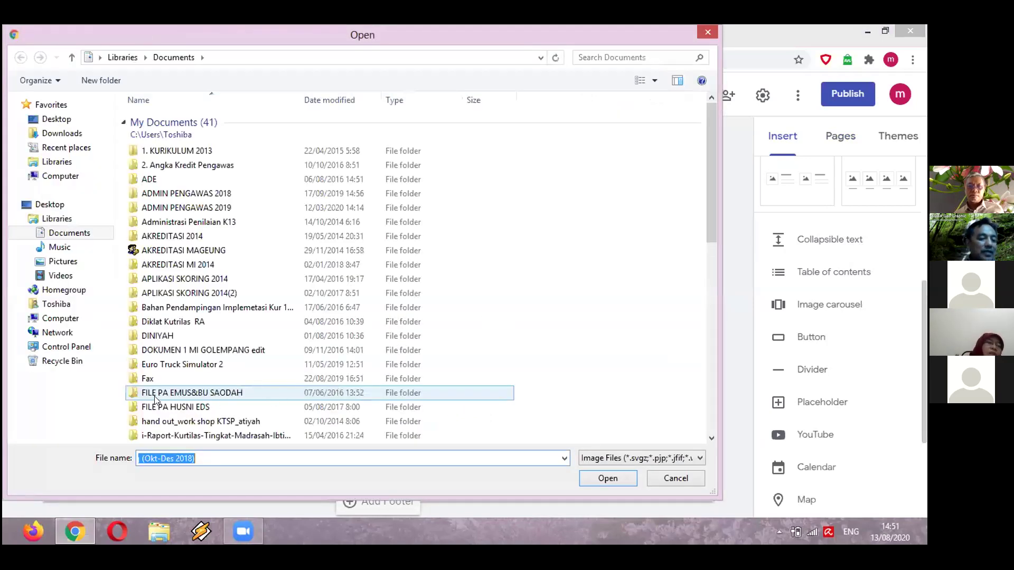
Step: Insert Foto0030.jpg from the Foto folder on Local Disk (D:) into the page
left_click(24, 318)
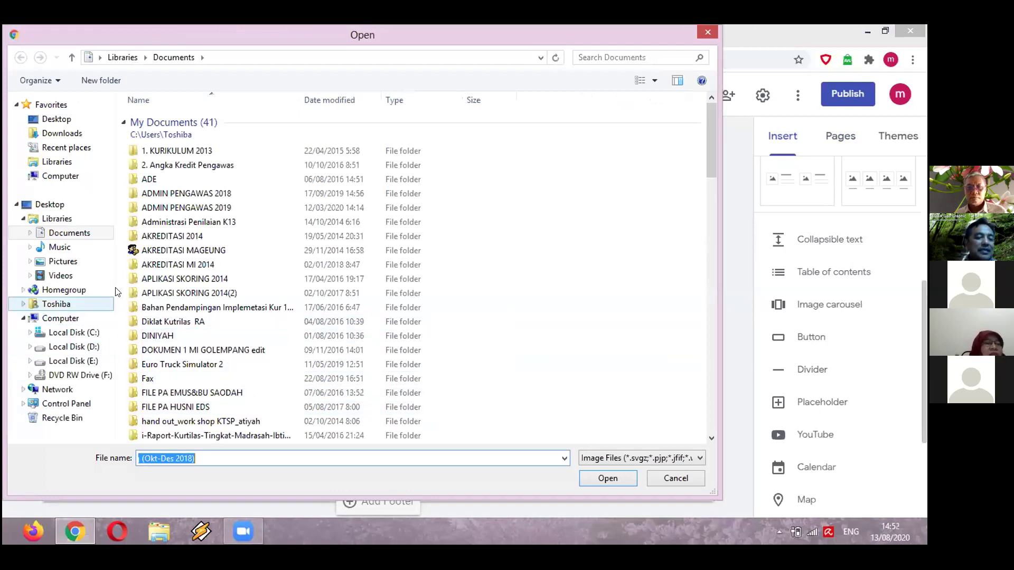
left_click(79, 347)
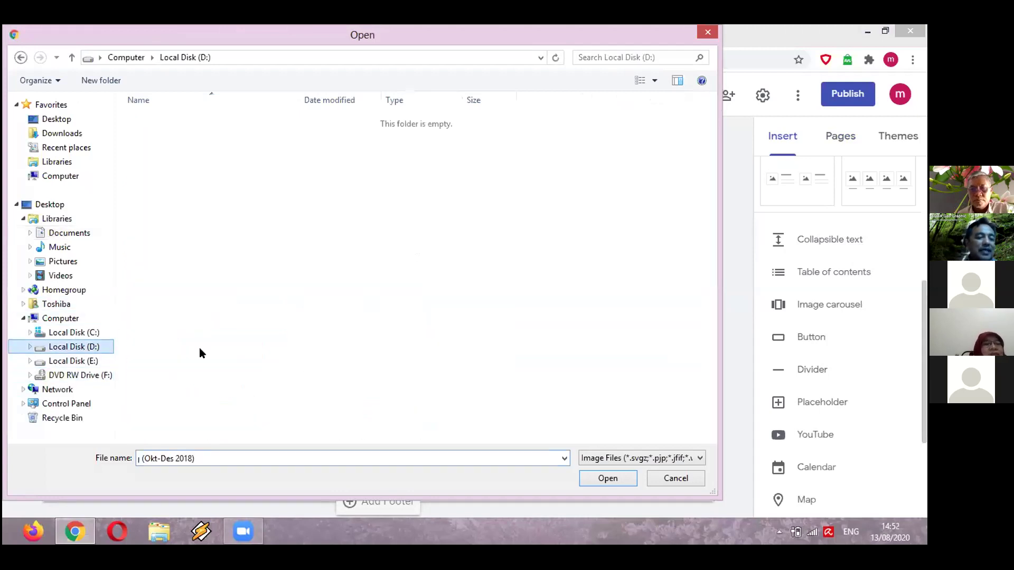
left_click_drag(711, 124, 735, 188)
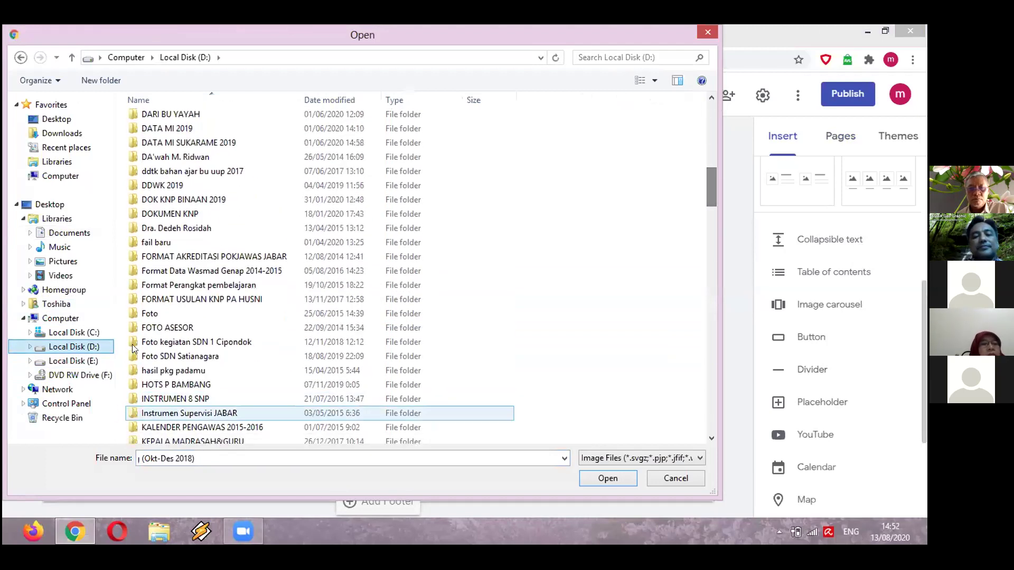
double_click(153, 314)
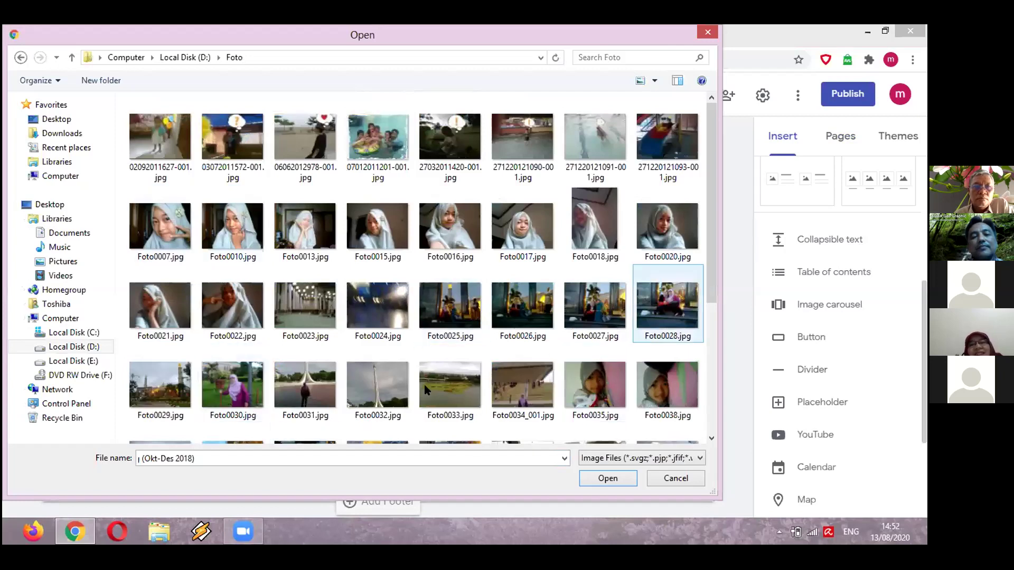
left_click(237, 381)
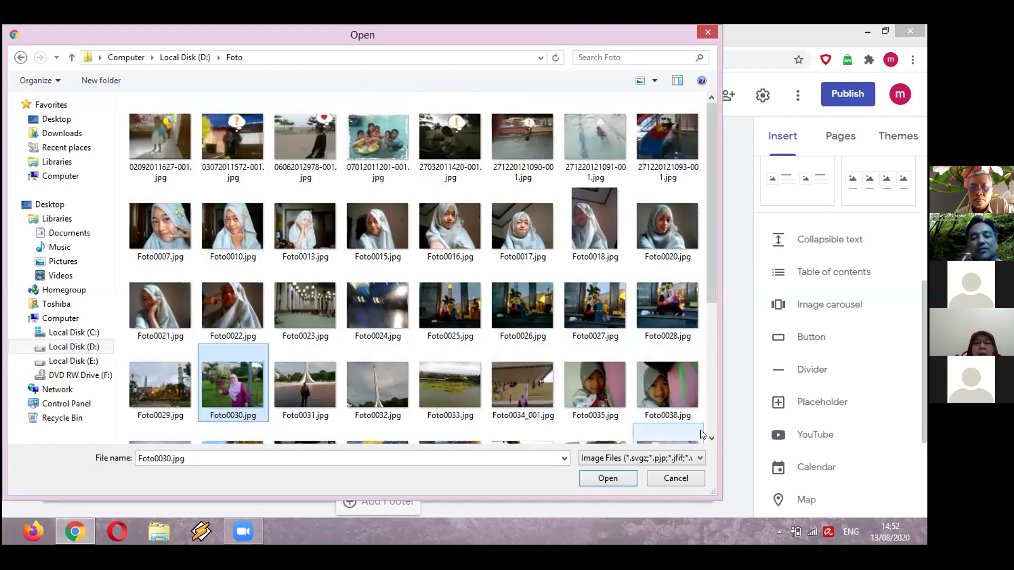
scroll(708, 441, "down", 3)
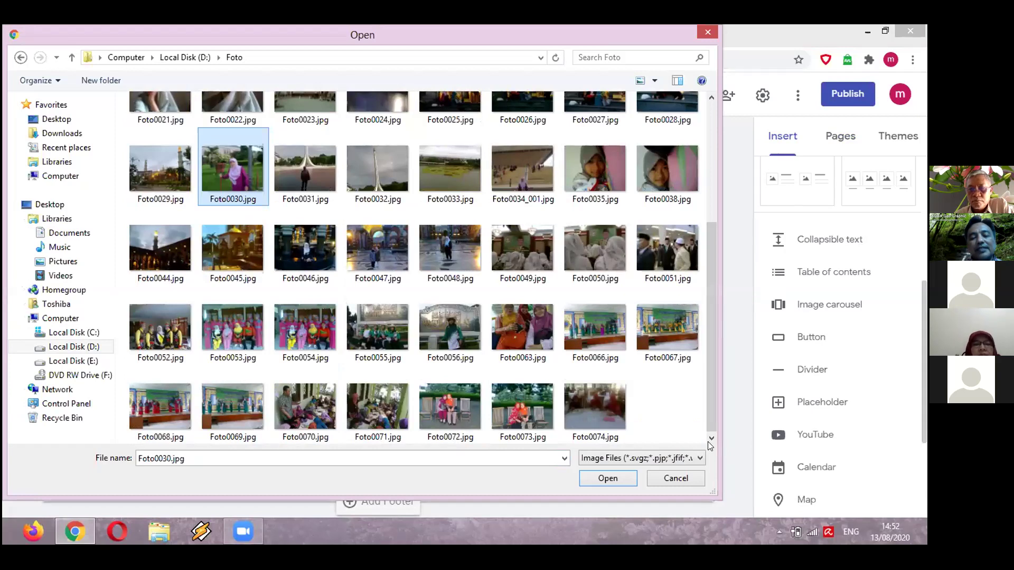
left_click(601, 476)
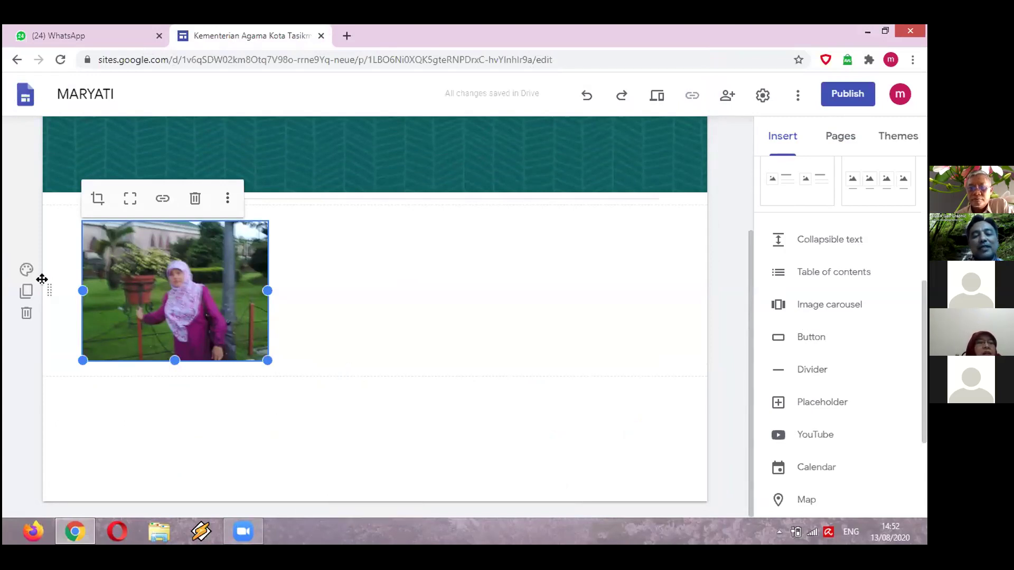
Step: Add a text box in the empty area beside the photo
double_click(397, 251)
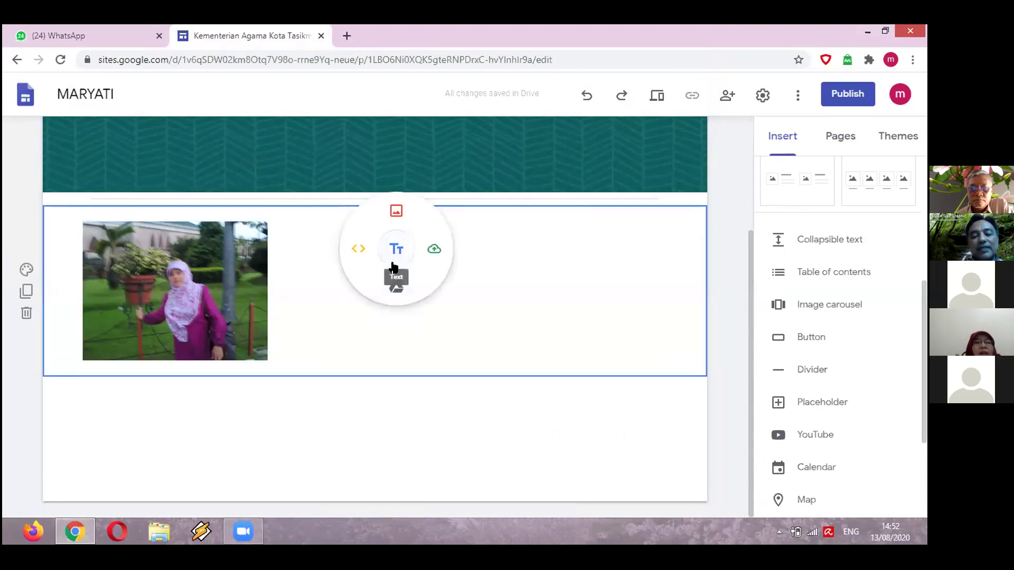
left_click(395, 249)
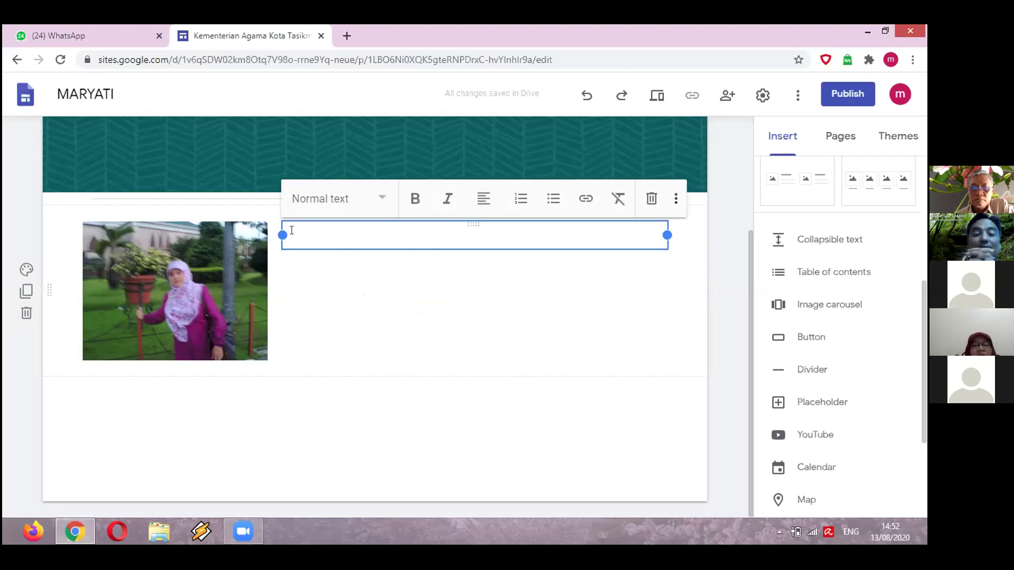
Step: Type the person's name, then start an 'Alamat :' line below it
type("MARYATI")
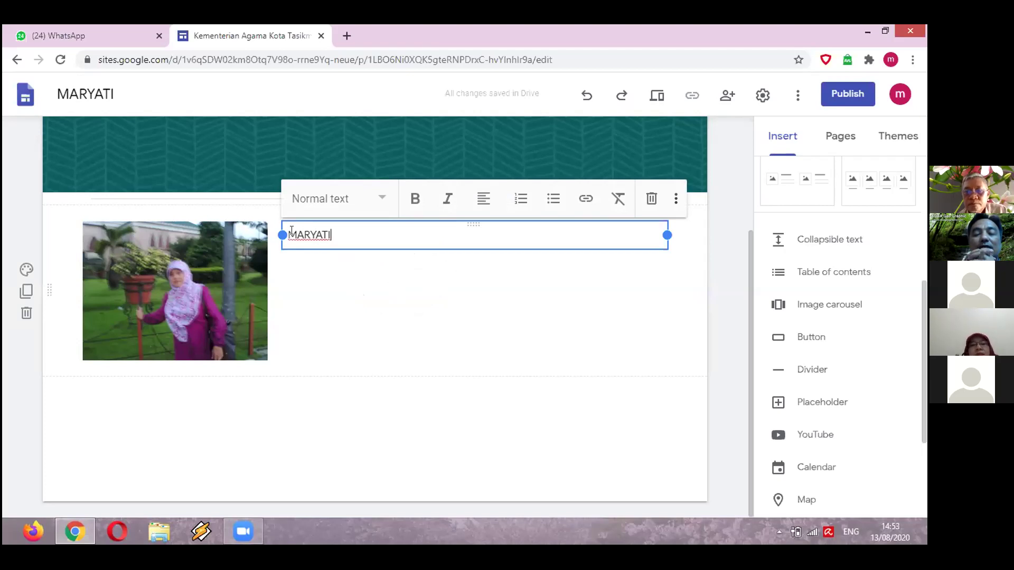
key("Return")
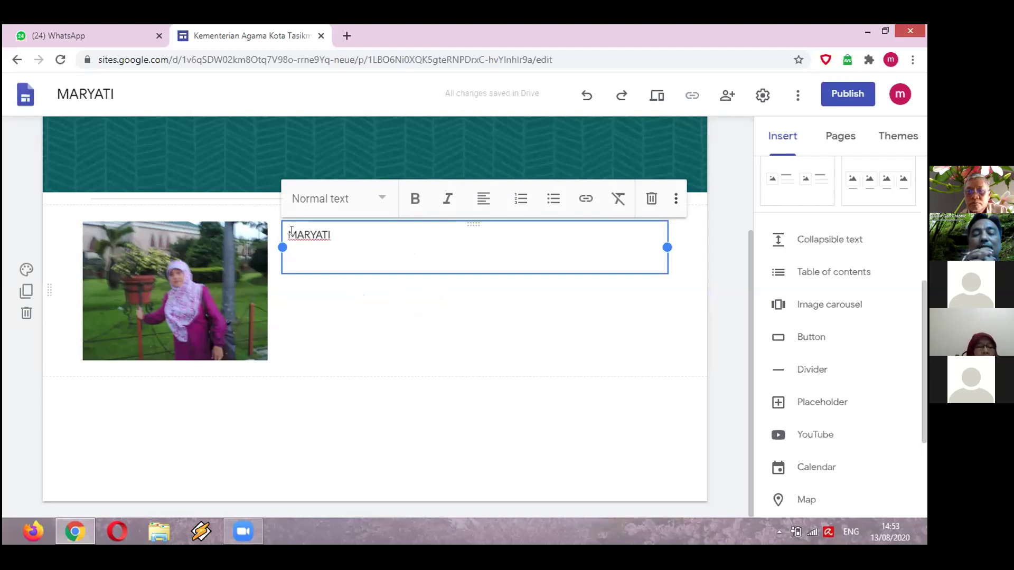
type("a")
key("BackSpace")
type("Alamat")
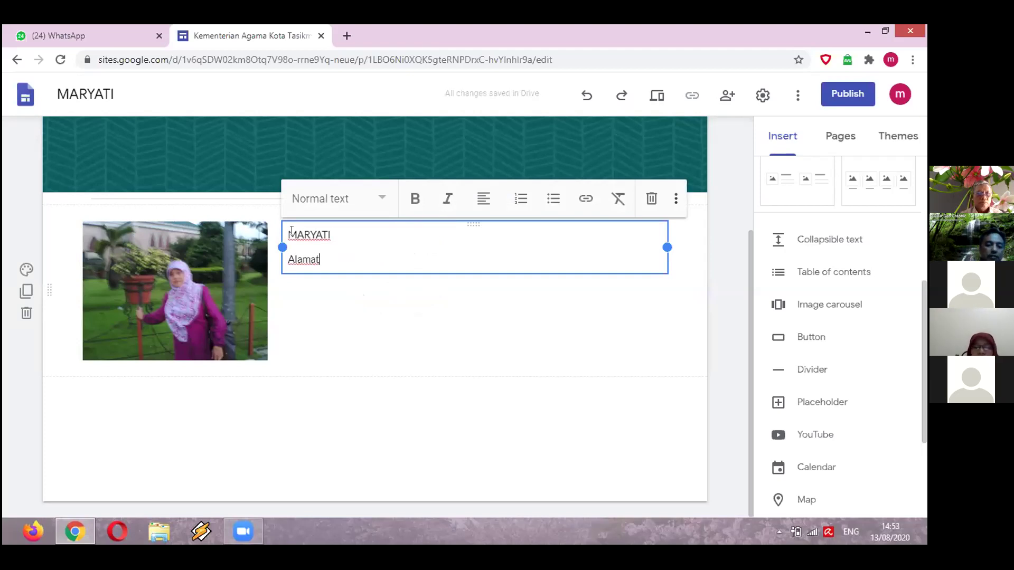
type(":")
key("BackSpace")
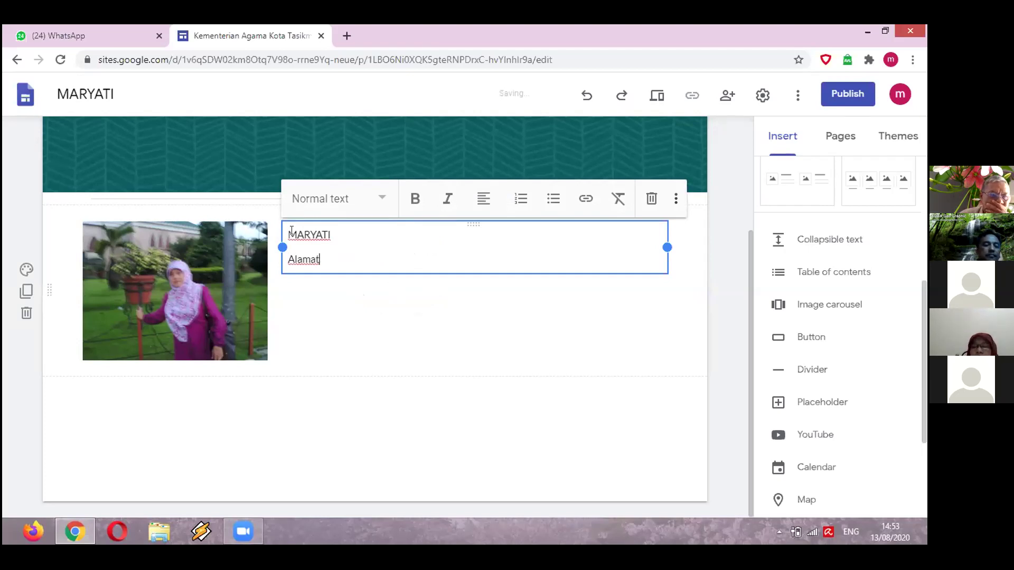
type(":")
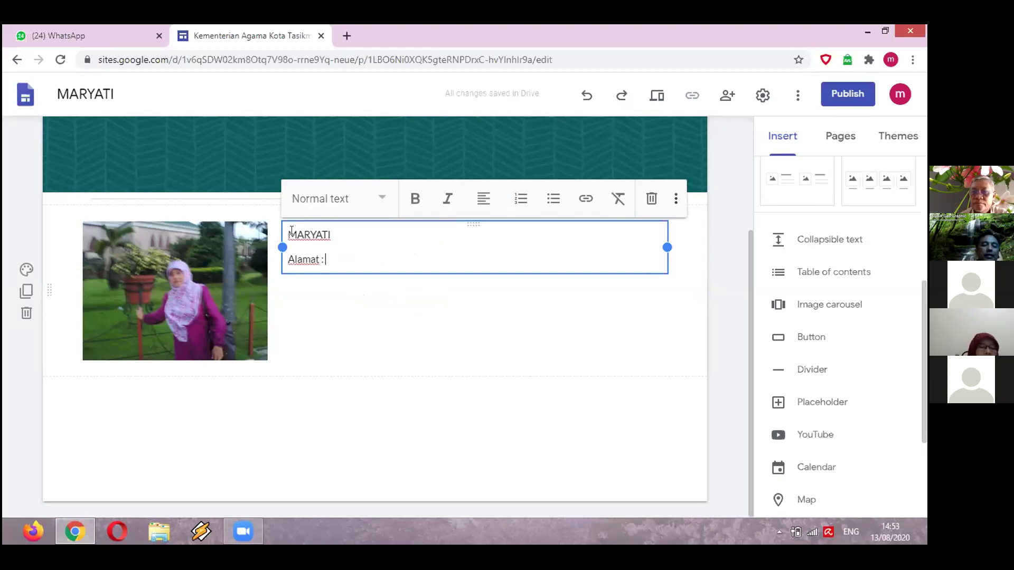
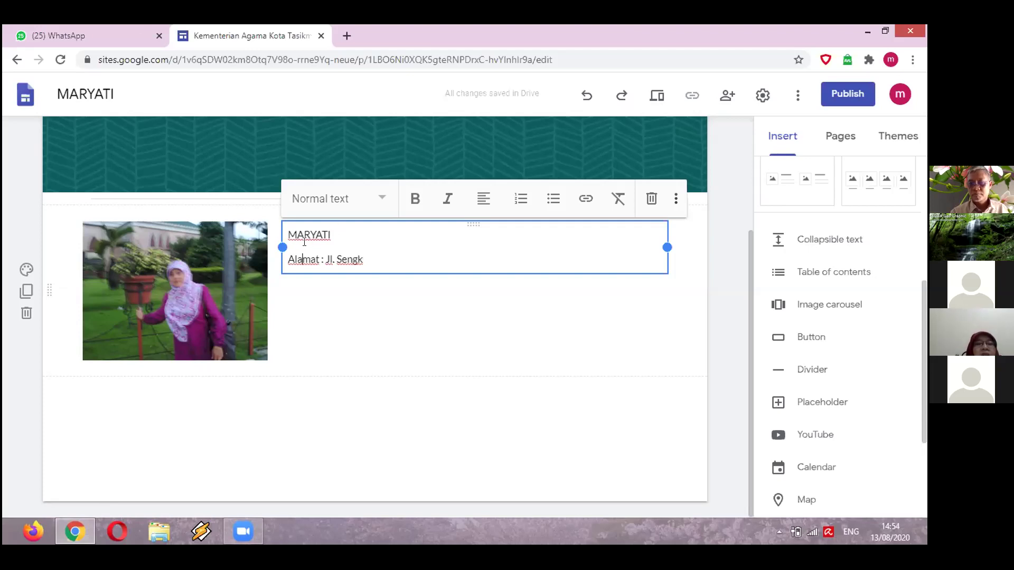
Step: Begin typing the street address after Alamat, then erase the name from the first line
left_click(329, 235)
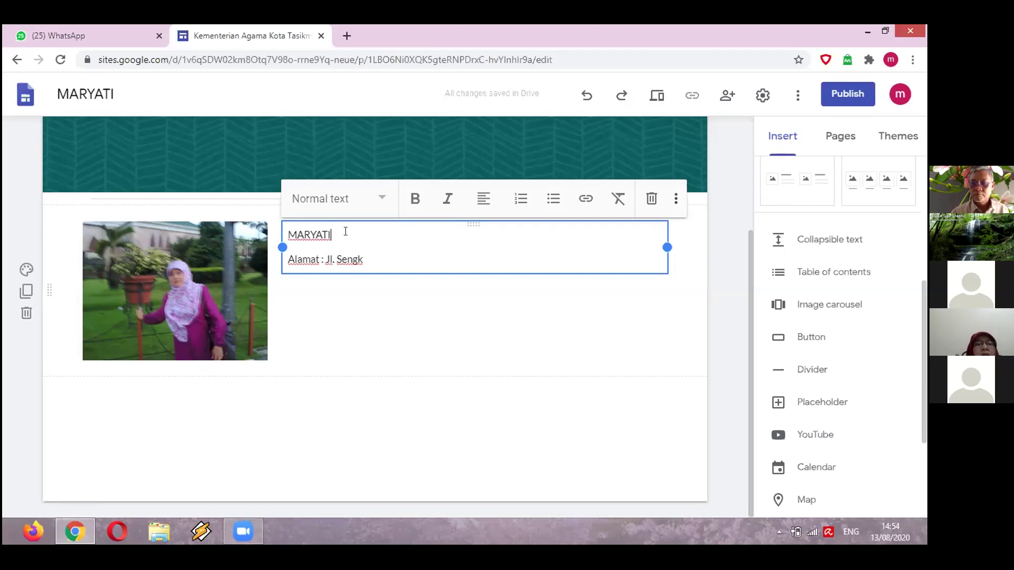
key("BackSpace")
key("BackSpace")
key("BackSpace")
key("BackSpace")
key("BackSpace")
key("BackSpace")
key("BackSpace")
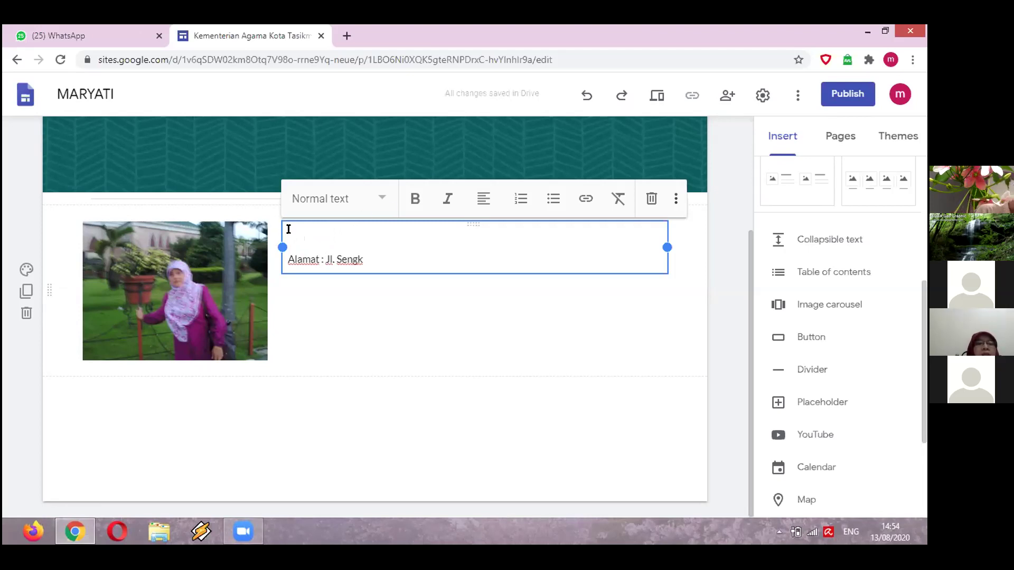
Step: Type the heading 'BIODATA PRIBADI' on the first line and add a 'Nama' line beneath it
type("BIODATA")
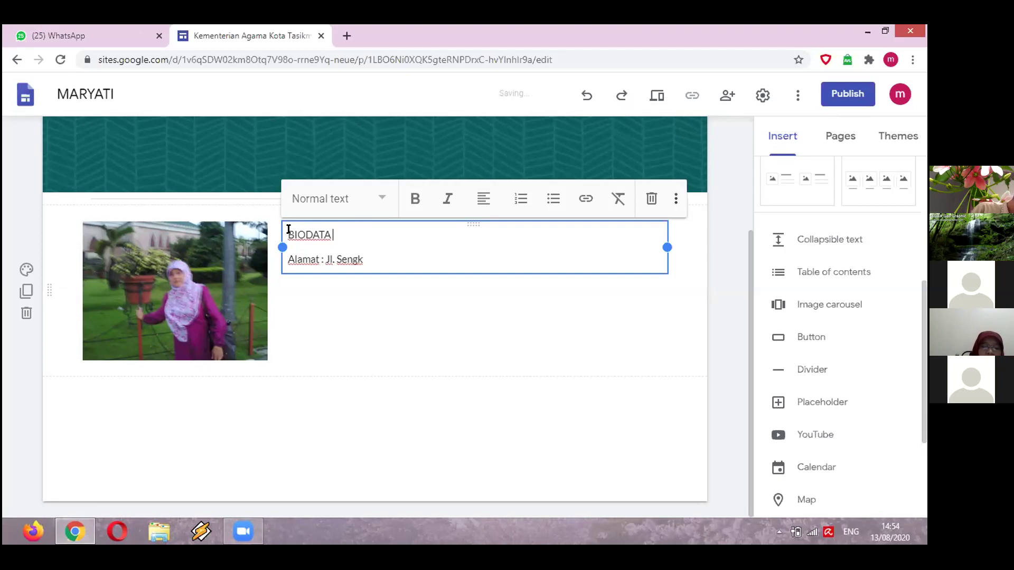
type(" P")
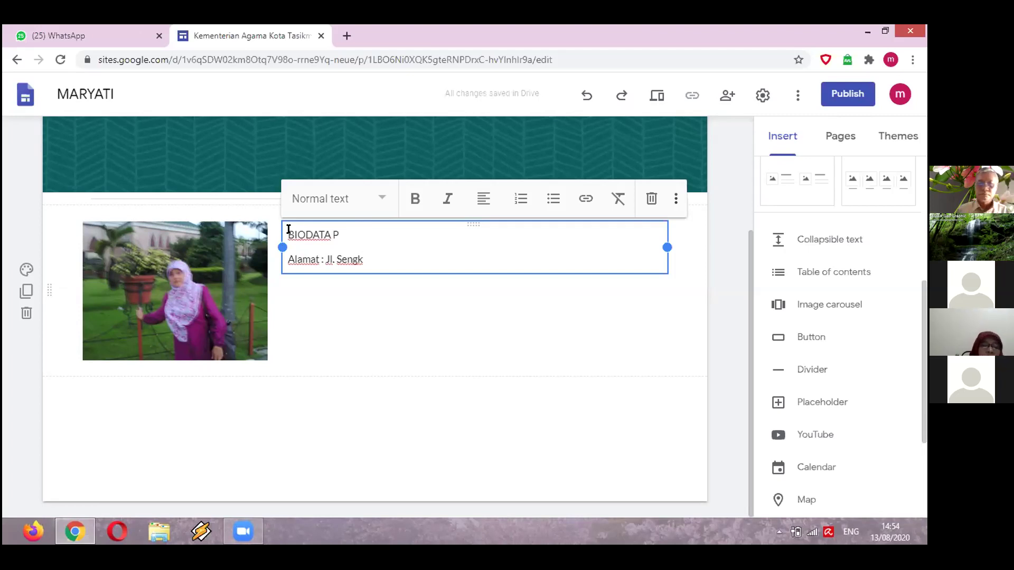
type("RIBADI")
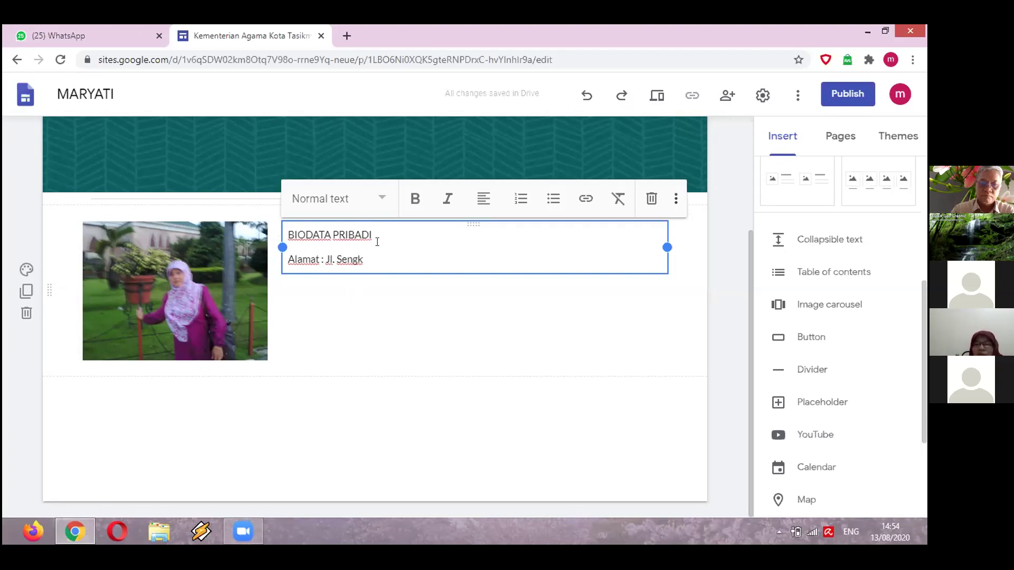
key("Return")
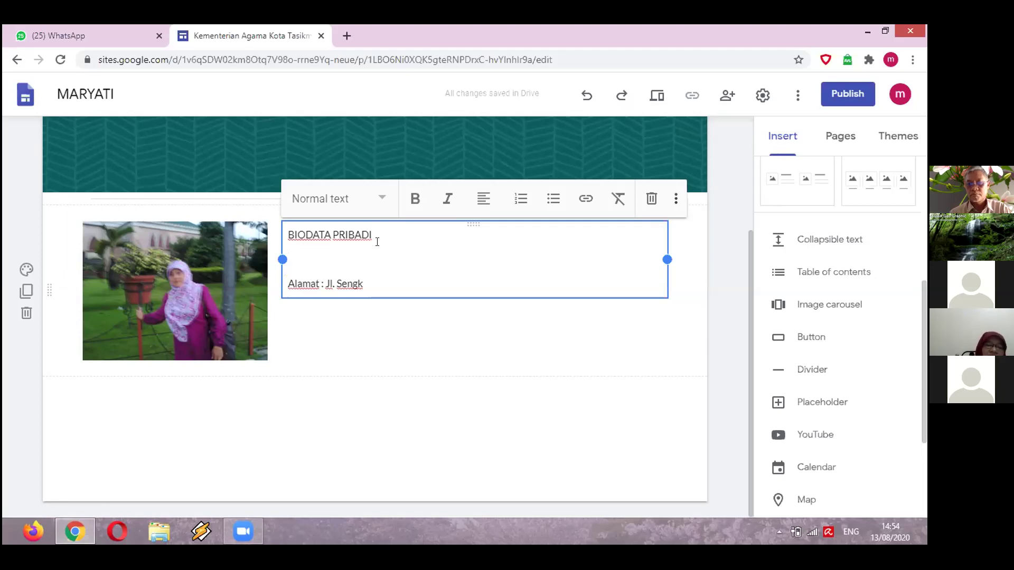
type("Nma")
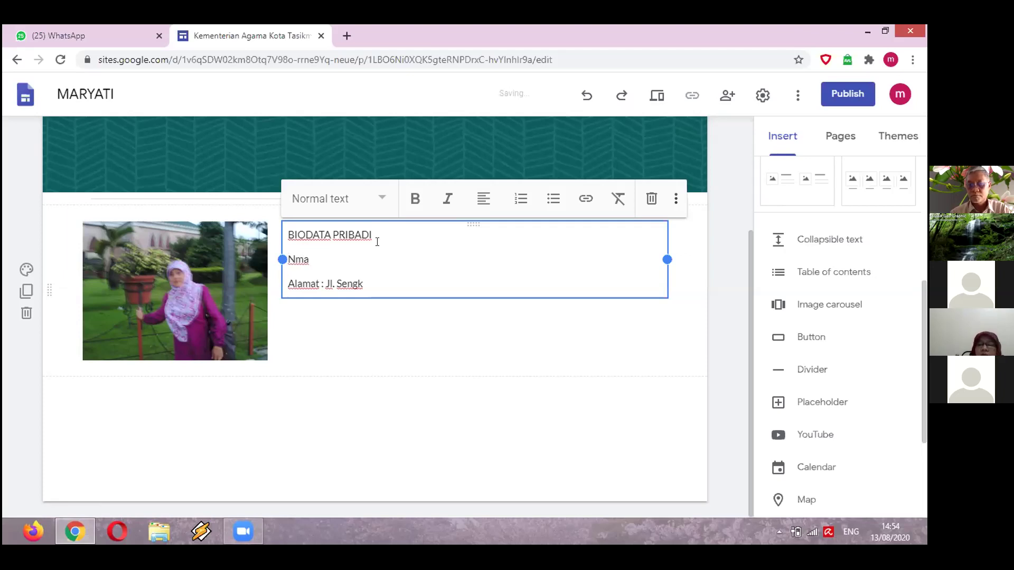
key("BackSpace")
key("BackSpace")
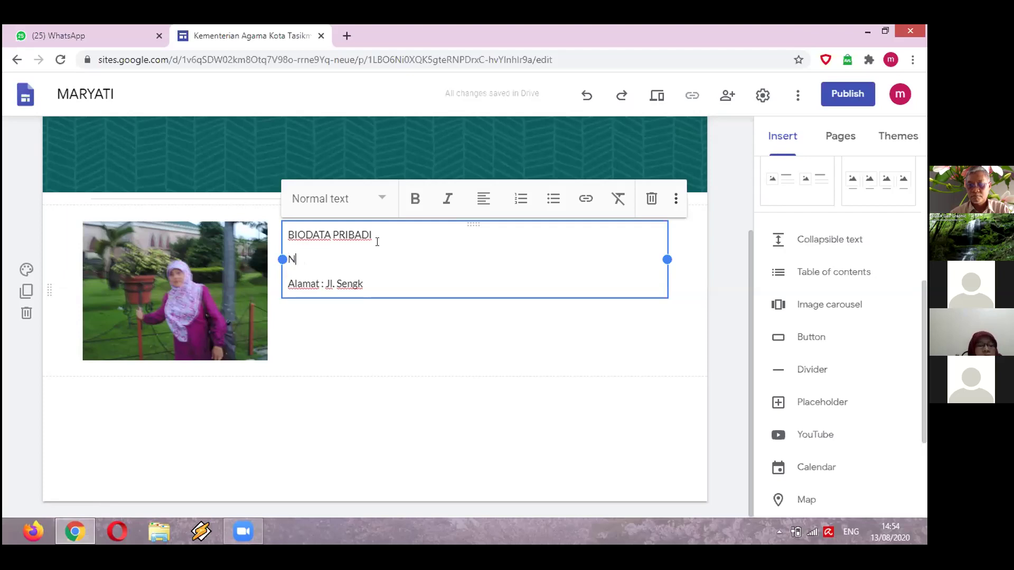
type("ama")
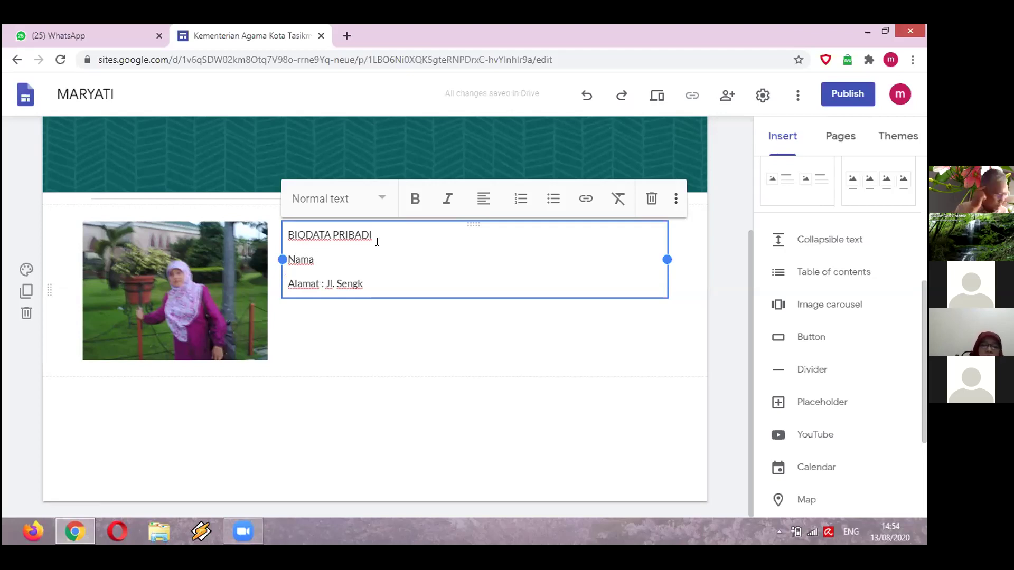
key("BackSpace")
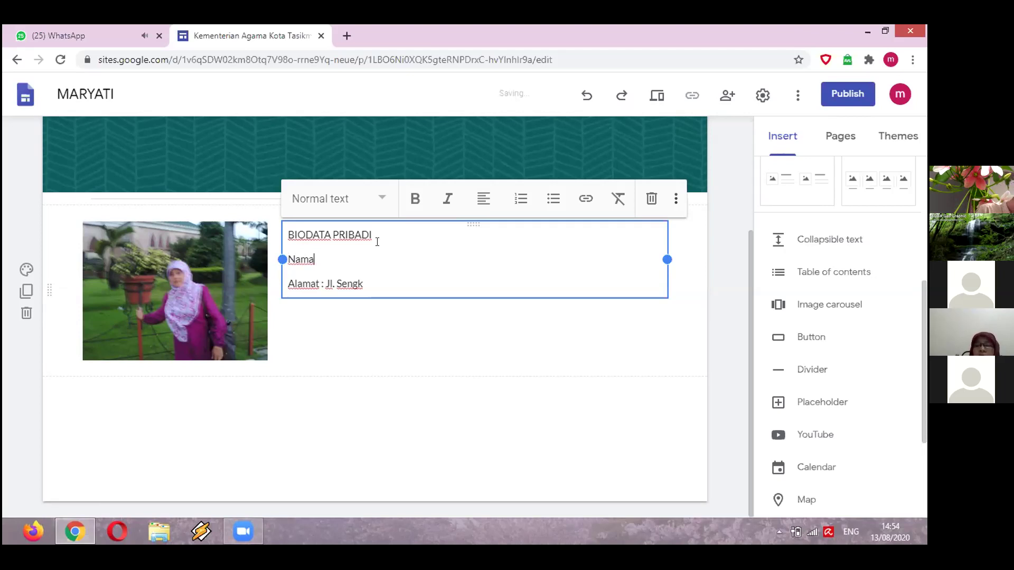
type(":")
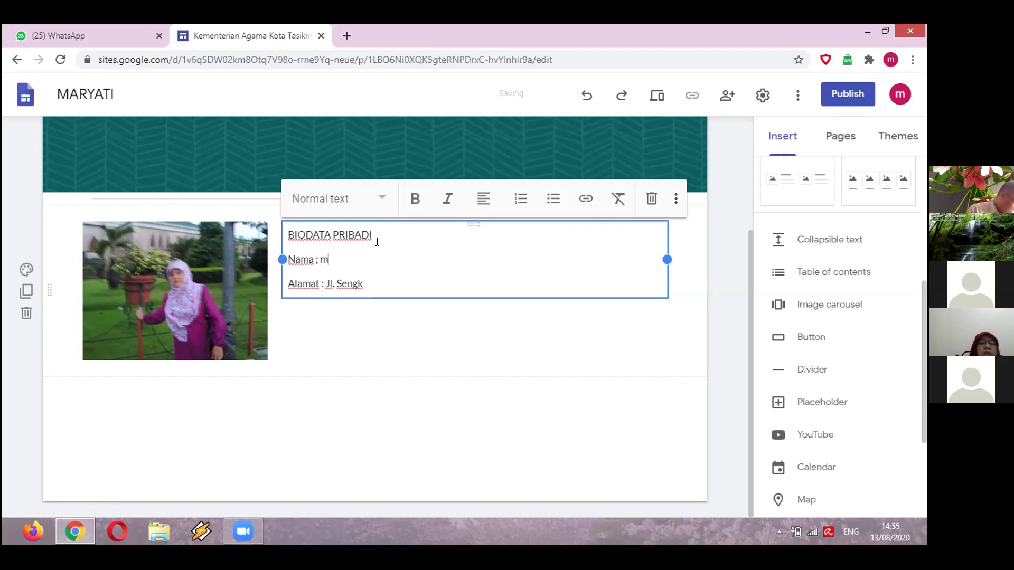
type(" MAR")
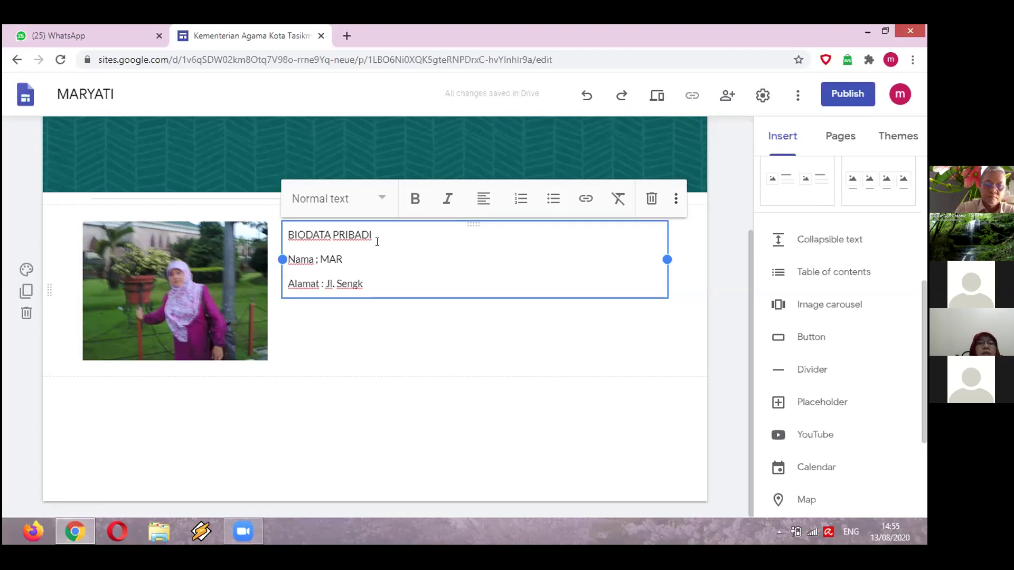
key("BackSpace")
key("BackSpace")
key("BackSpace")
key("BackSpace")
key("BackSpace")
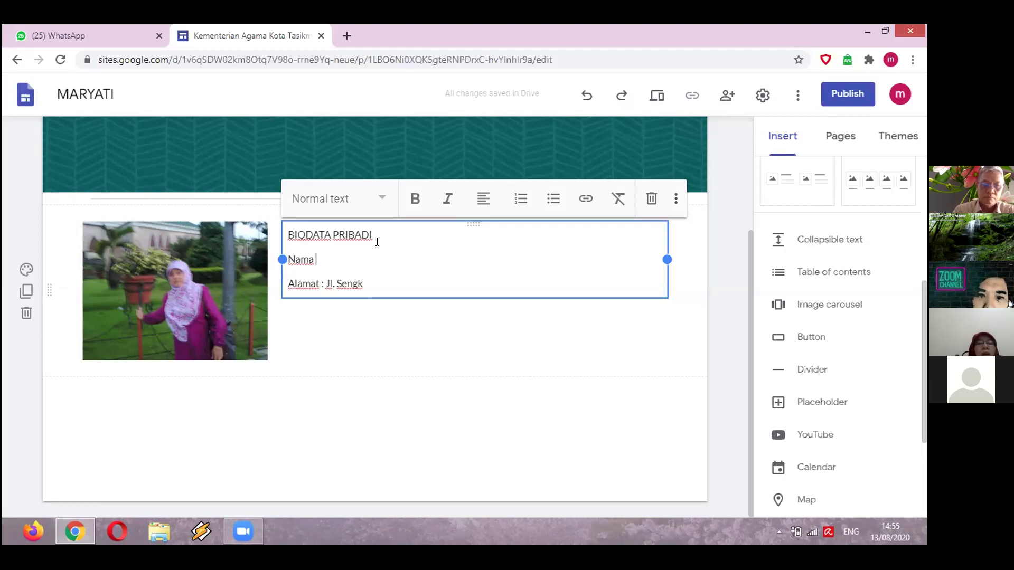
Step: Add a tab-aligned colon after Nama and enter the person's name
type(":")
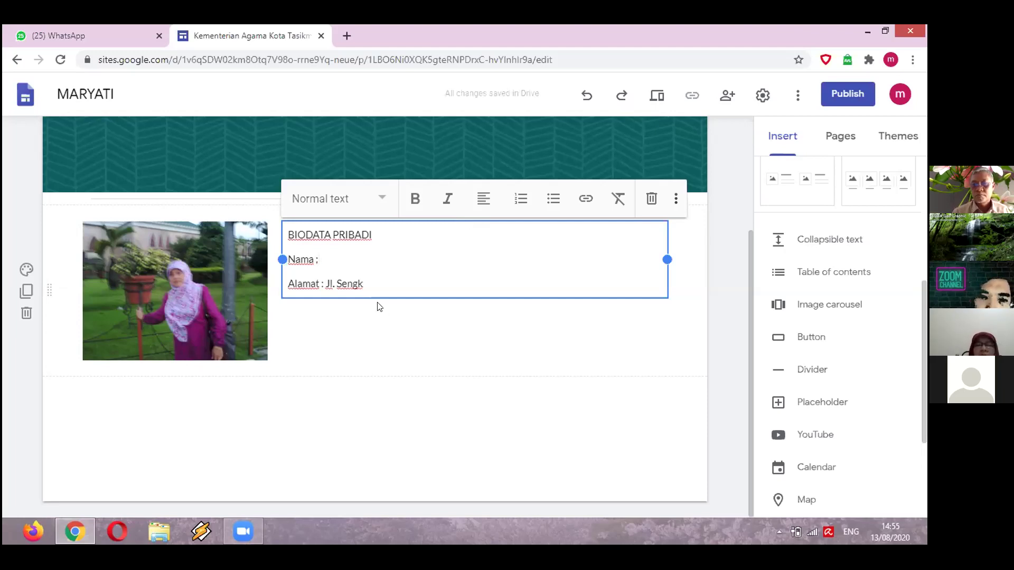
key("BackSpace")
key("BackSpace")
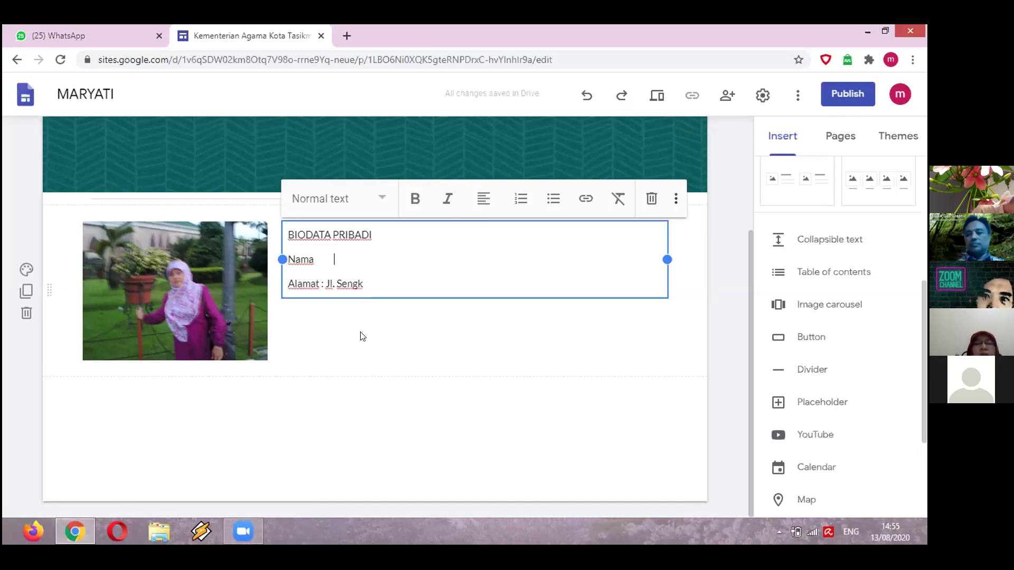
type(":")
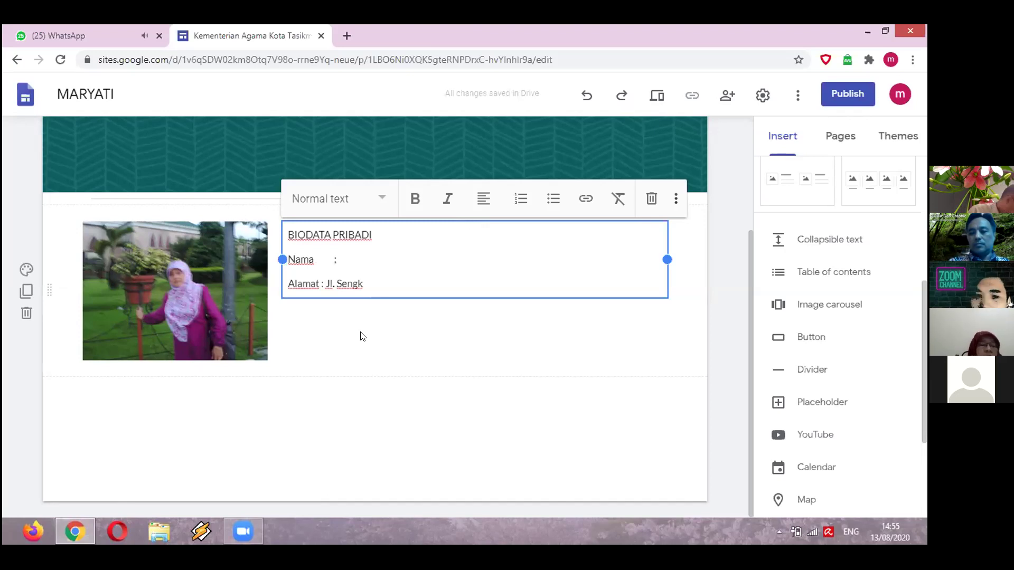
key("BackSpace")
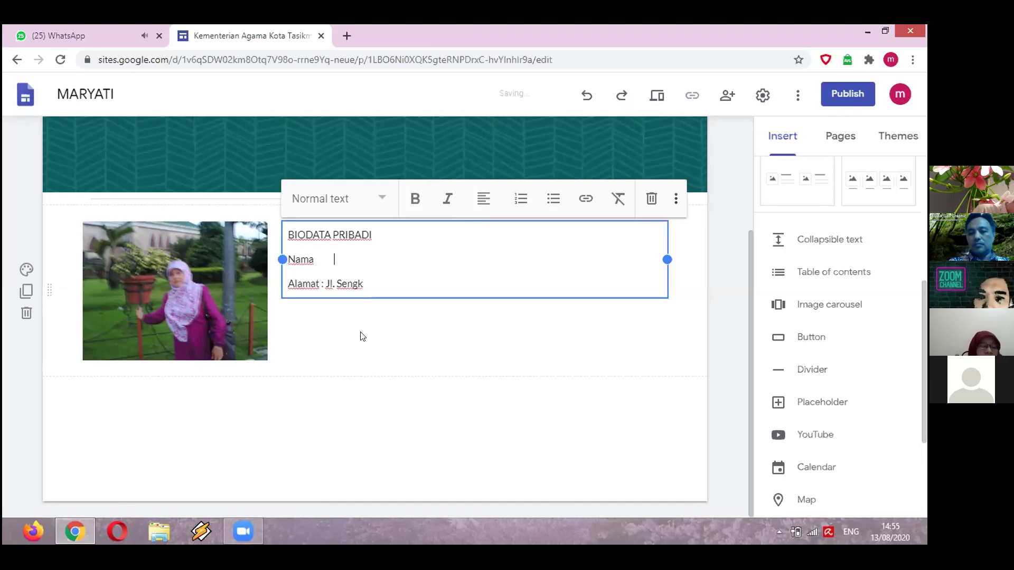
type(":")
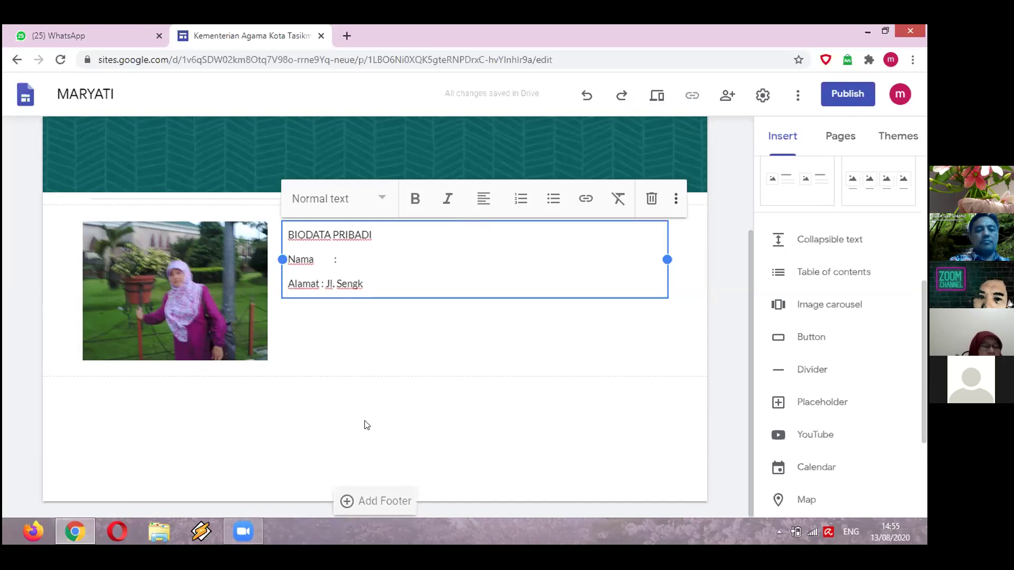
key("Tab")
key("Tab")
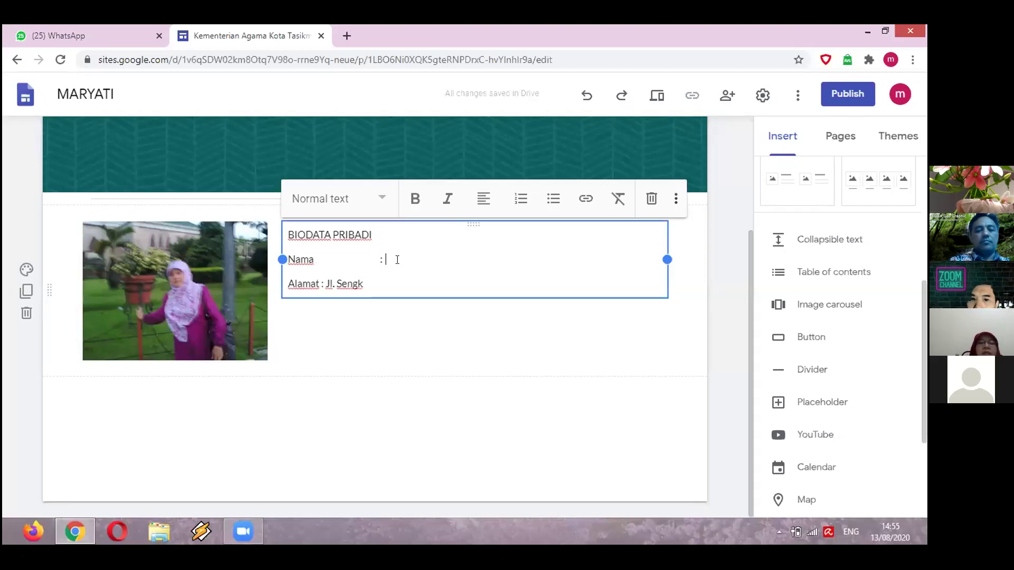
type("M")
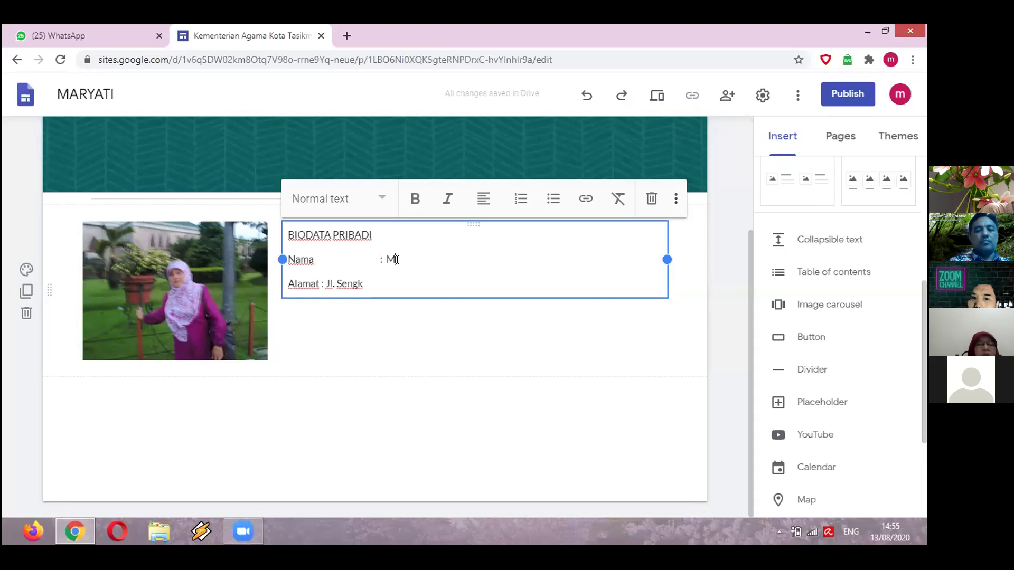
type("A")
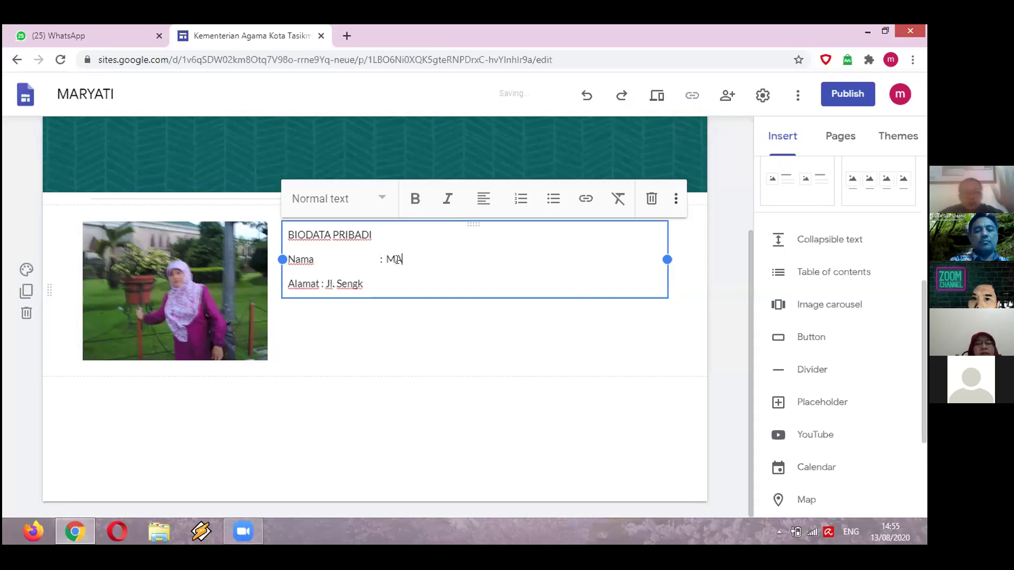
type("RYATI")
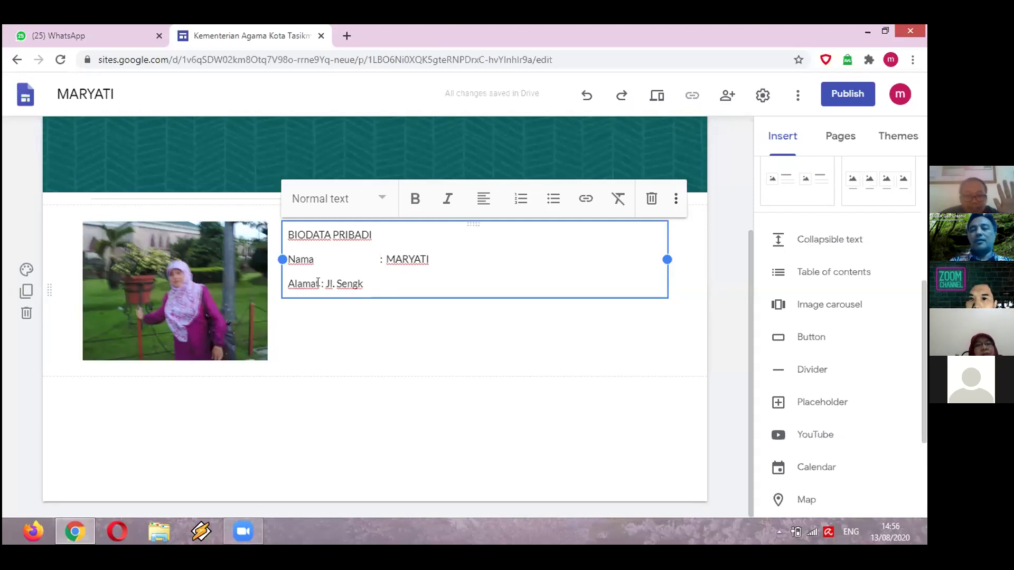
Step: Align the Alamat colon with Nama's and complete the street address line
key("Tab")
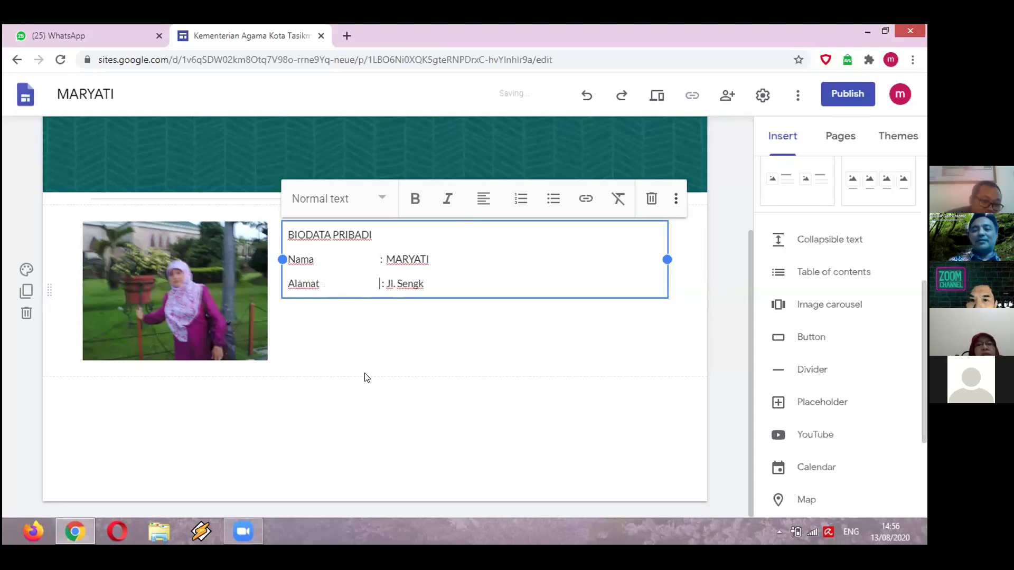
left_click(424, 284)
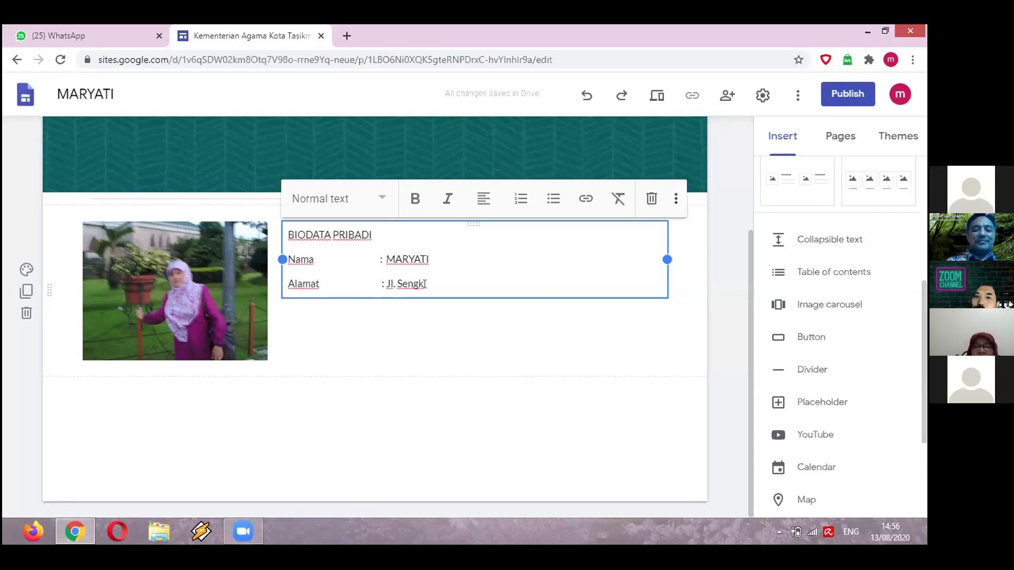
type("o")
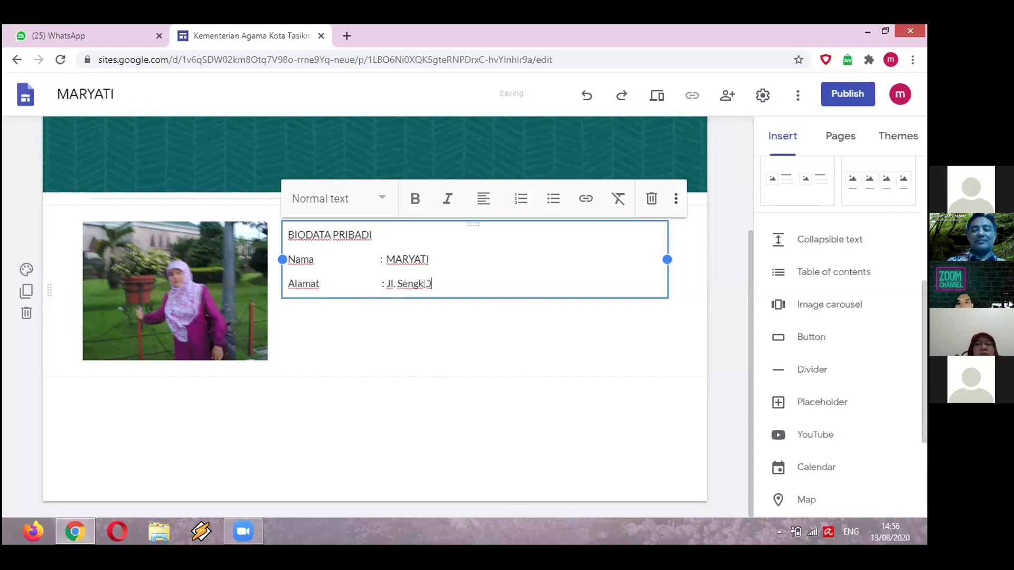
key("BackSpace")
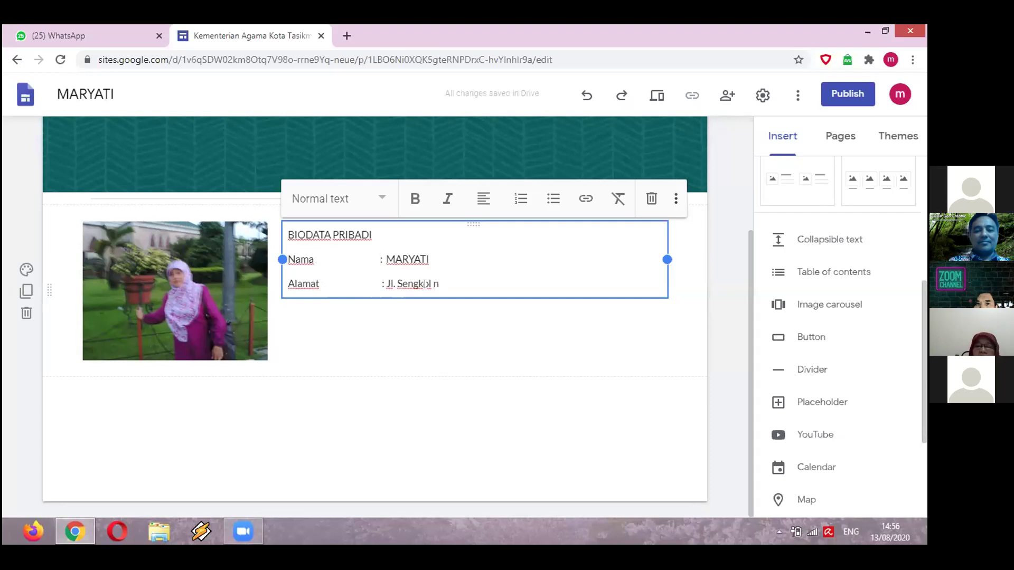
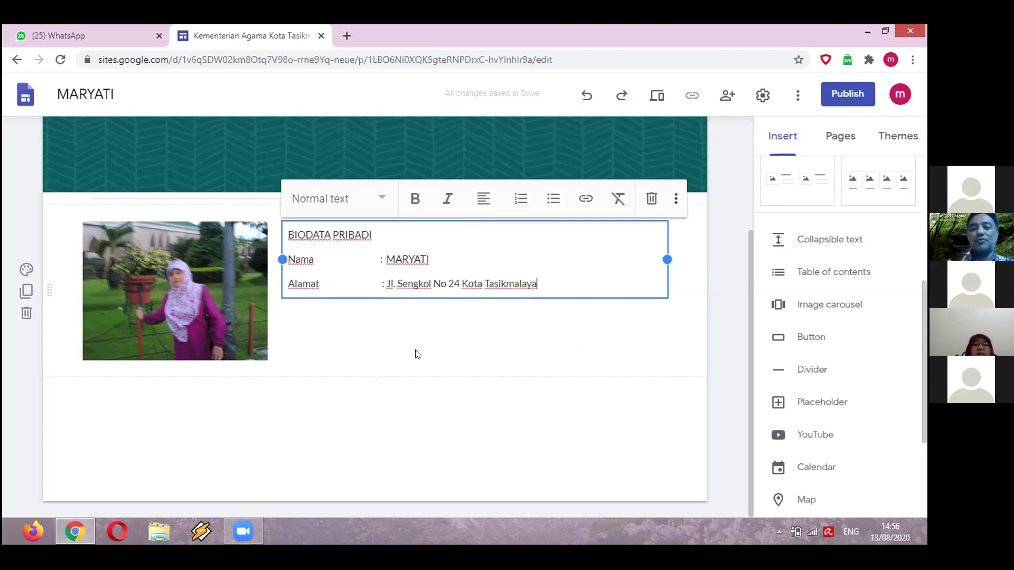
left_click(417, 354)
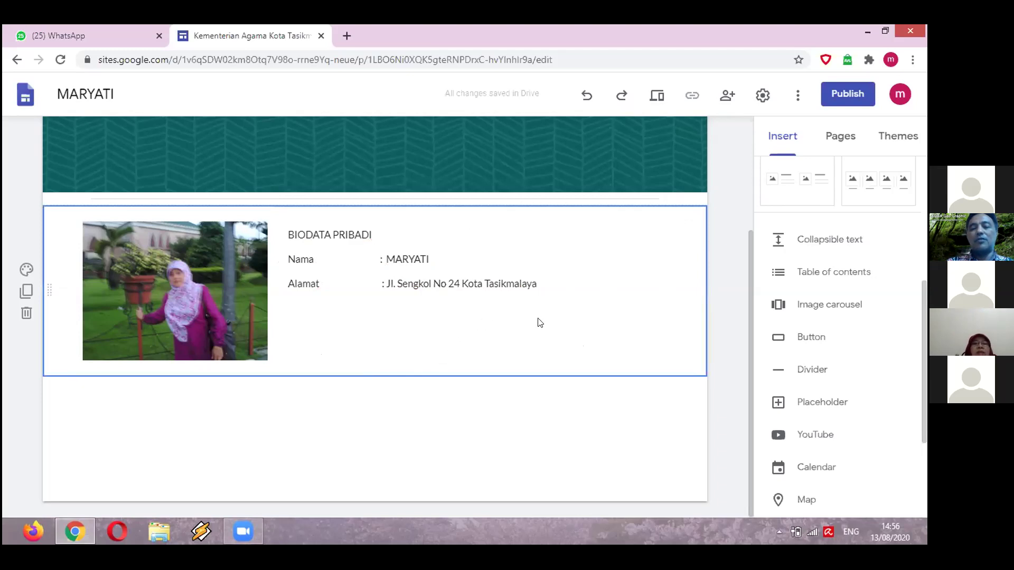
Step: Scroll back up to the DIRIKU header and switch to another site's editor
scroll(540, 322, "up", 3)
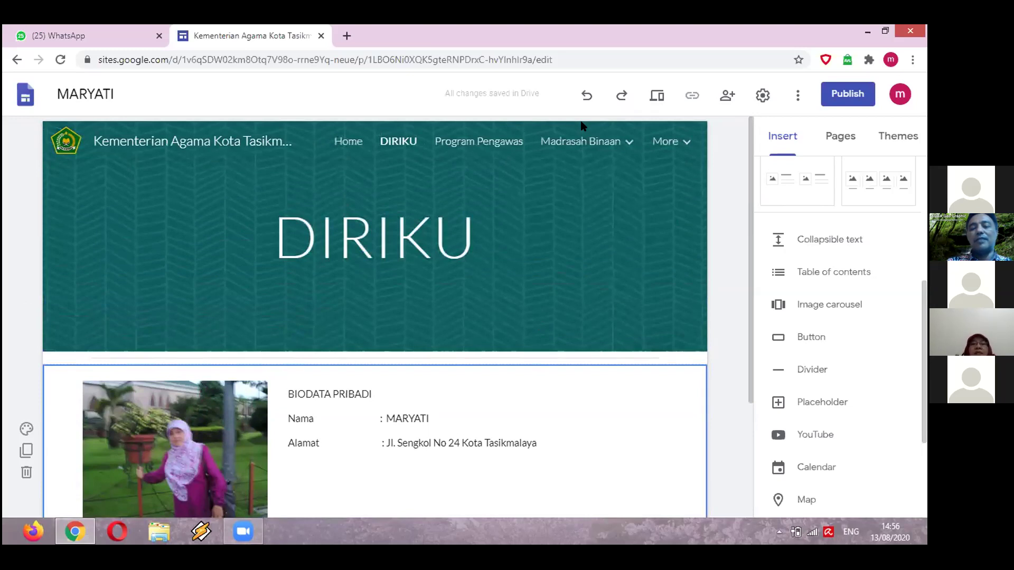
mouse_move(587, 133)
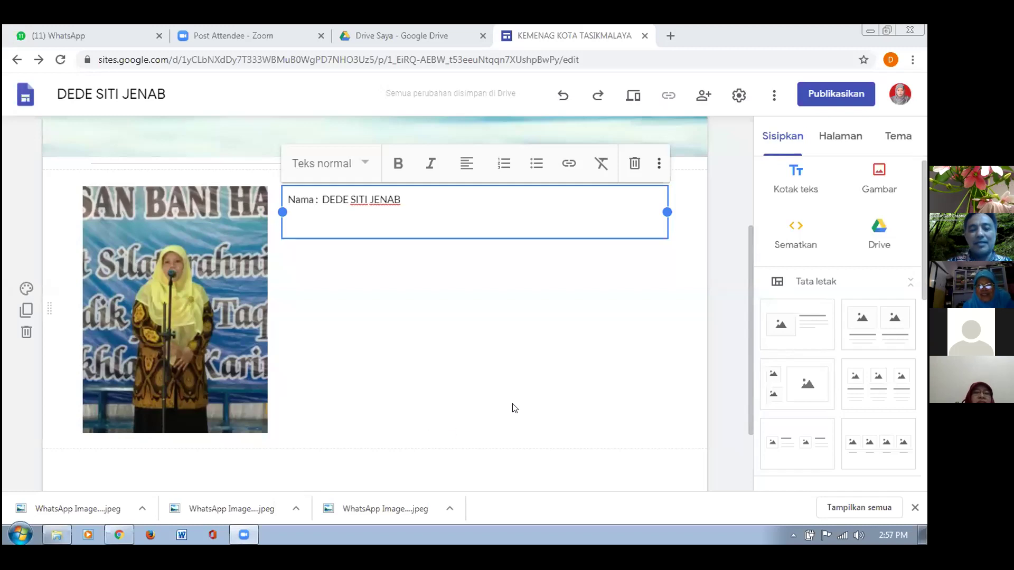
Step: Open the GALERY page from the Halaman list and show its page options
left_click(837, 133)
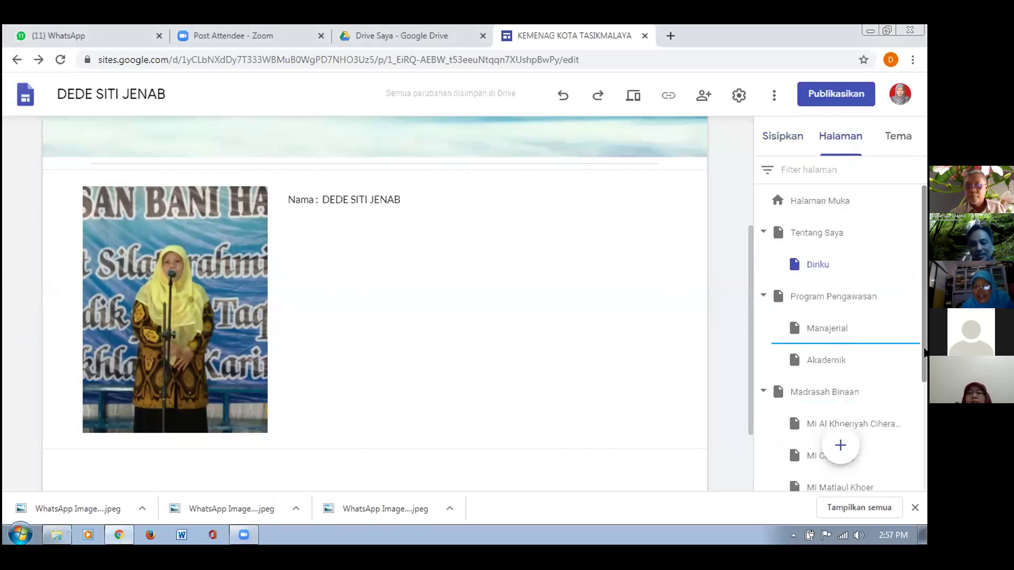
left_click_drag(924, 347, 924, 486)
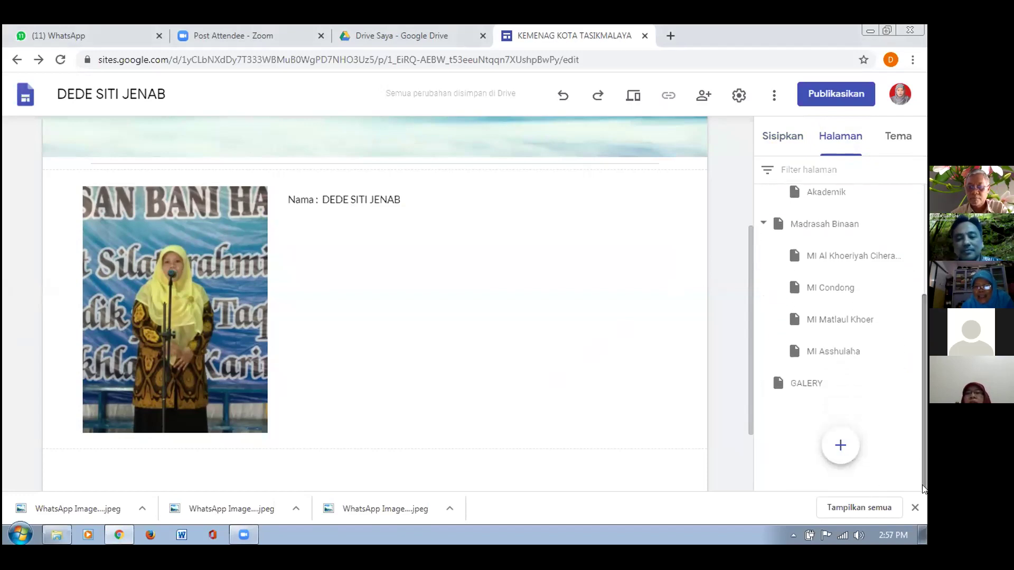
left_click(810, 383)
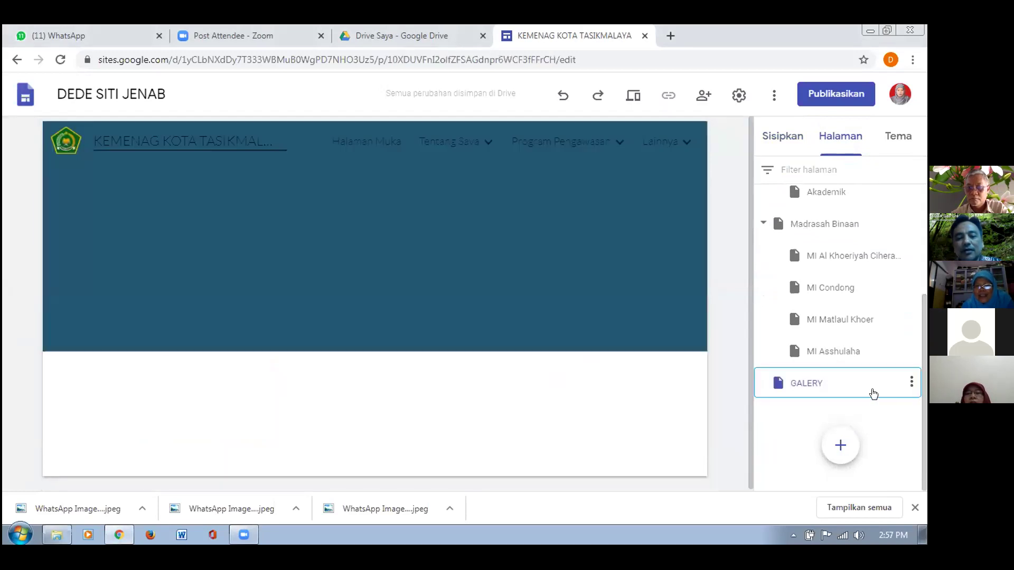
left_click(909, 382)
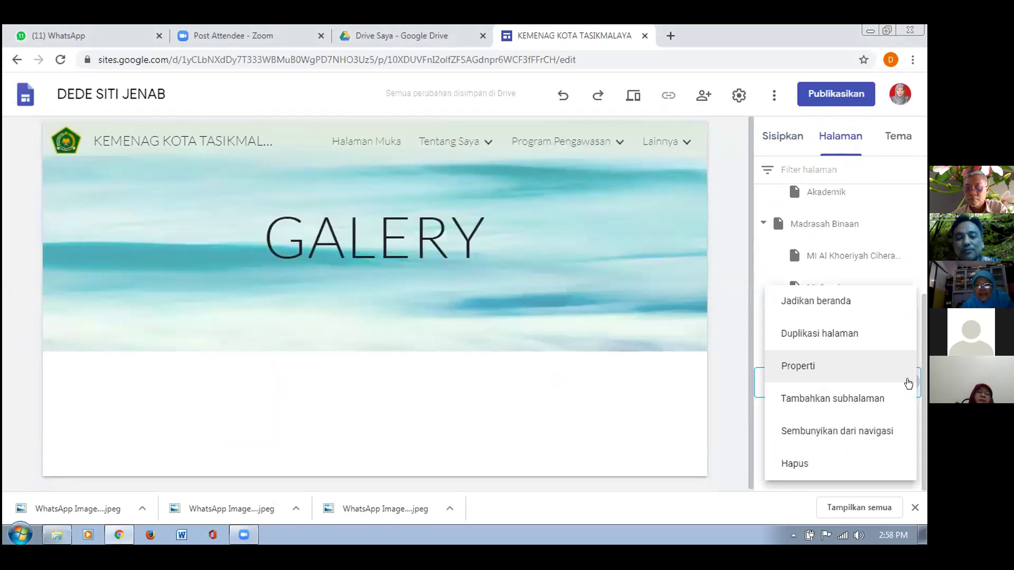
Step: Create a subpage named 'FOTO KEGIATAN' under GALERY
left_click(878, 398)
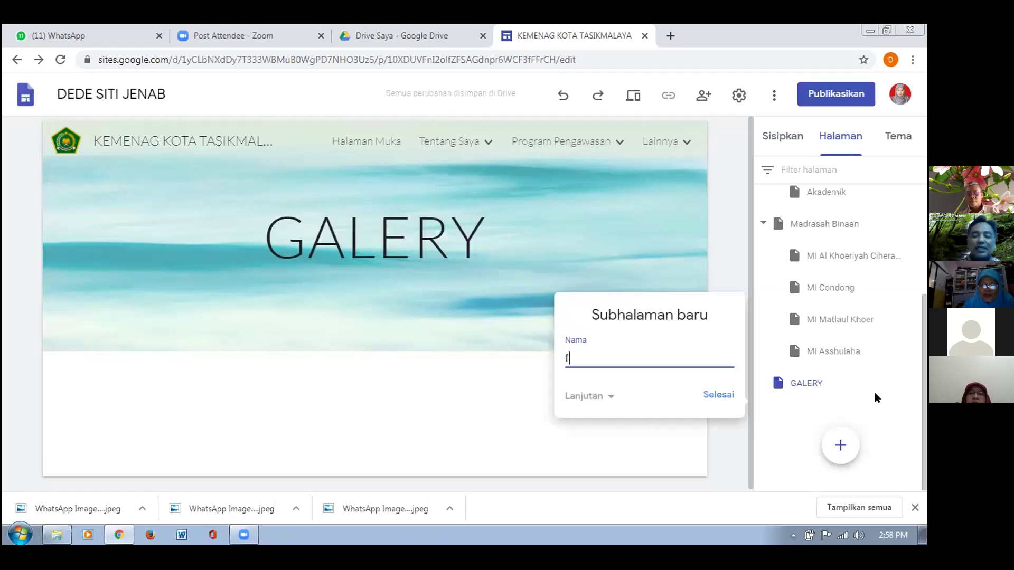
type("FOTO")
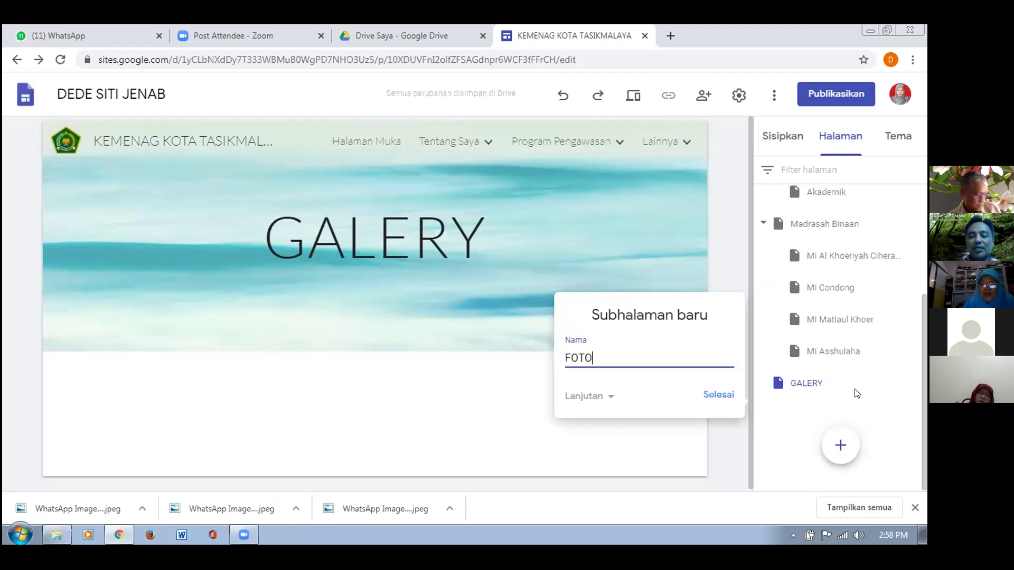
type(" KEGIATA")
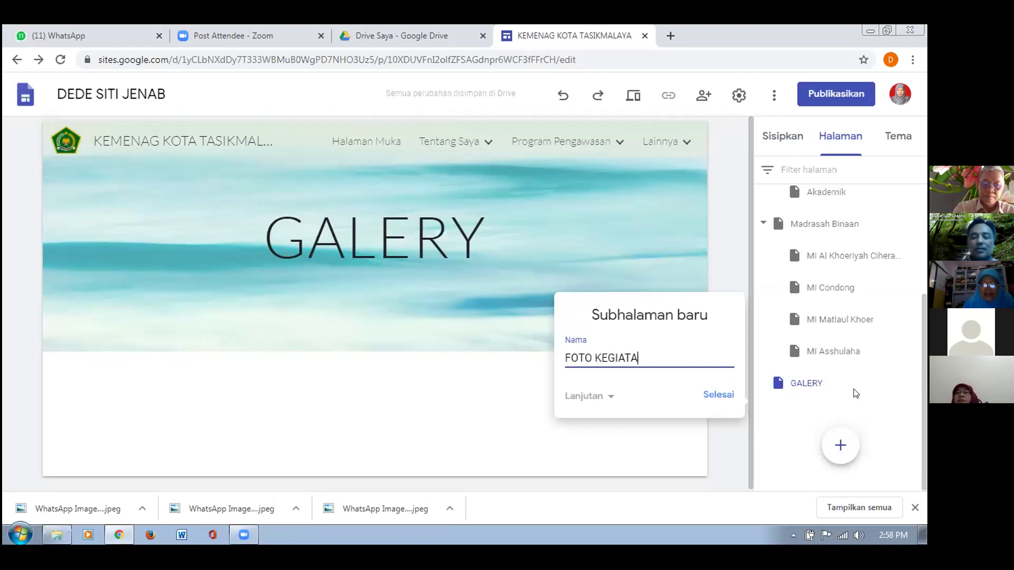
type("N")
left_click(732, 397)
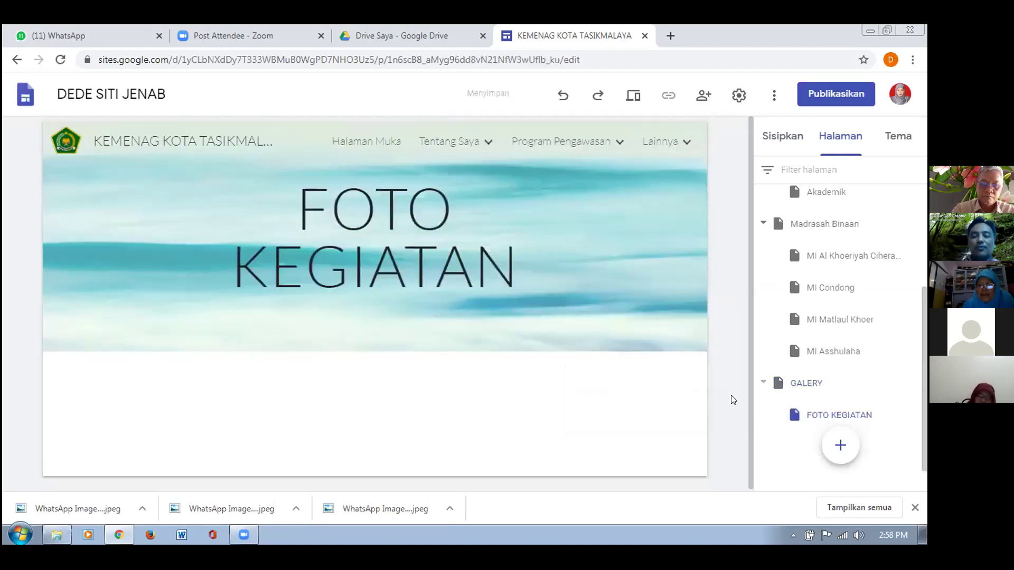
Step: Add a second GALERY subpage named 'video', then open FOTO KEGIATAN for editing
left_click(909, 381)
left_click(862, 432)
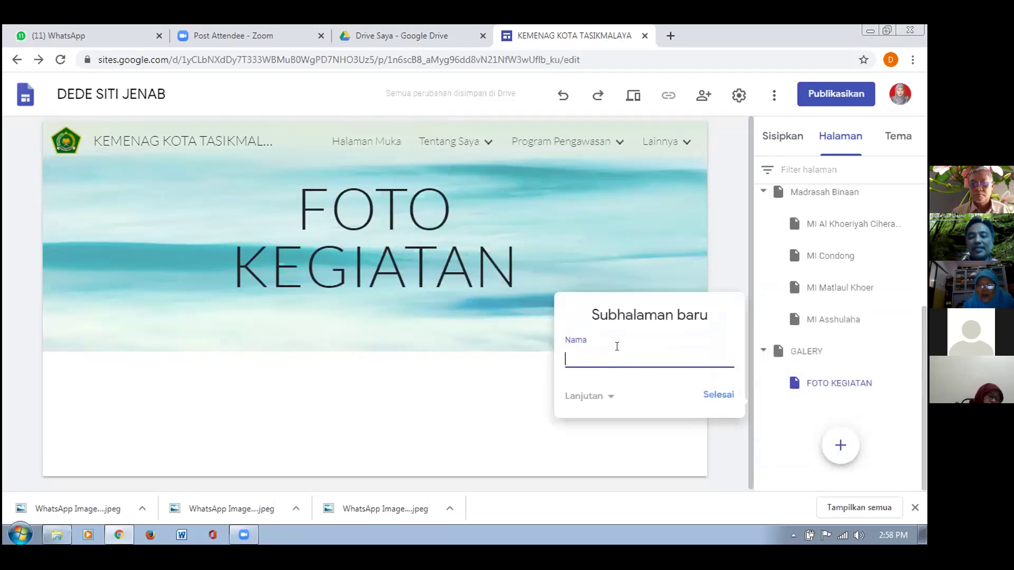
type("video")
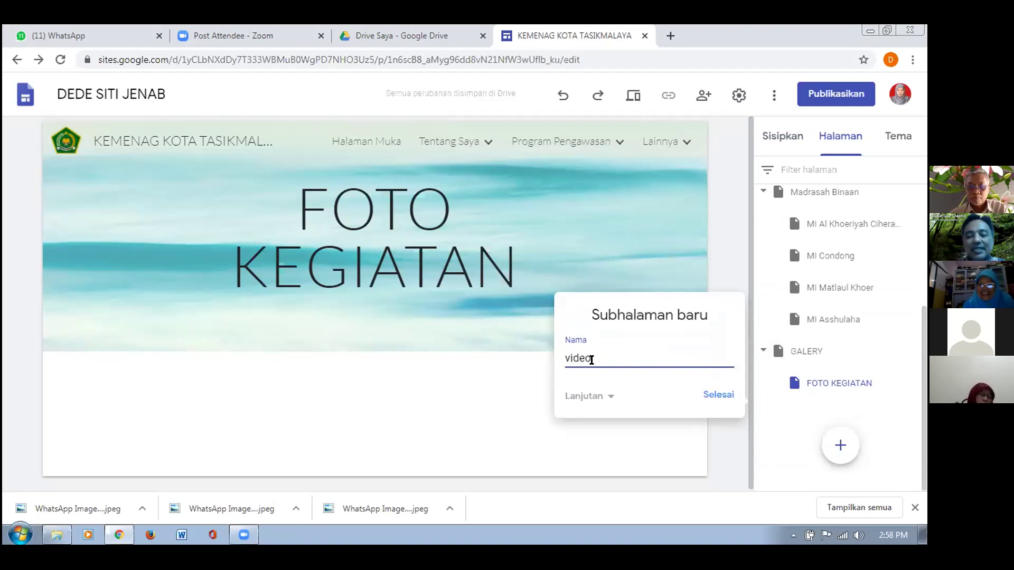
left_click(719, 393)
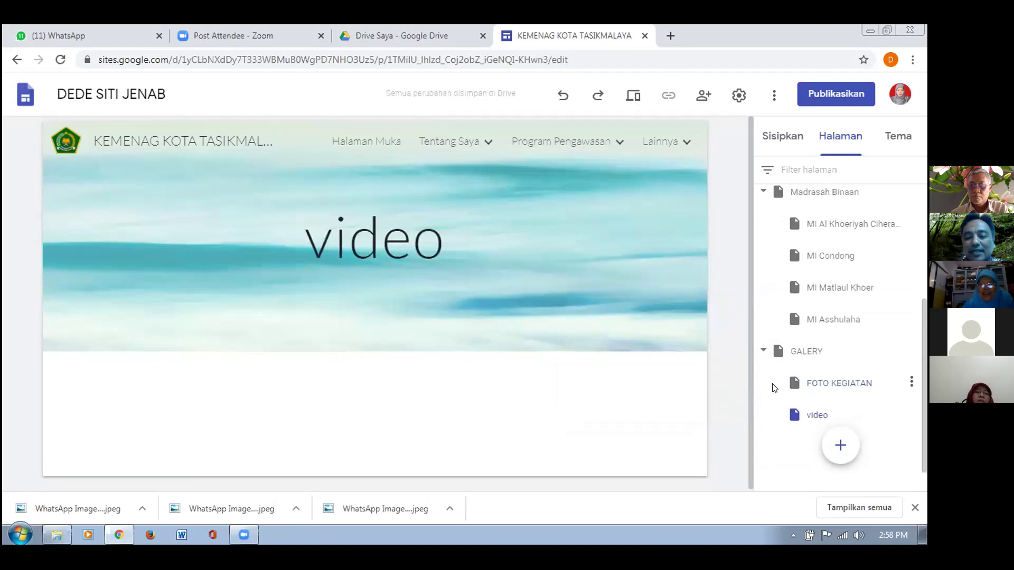
left_click(816, 388)
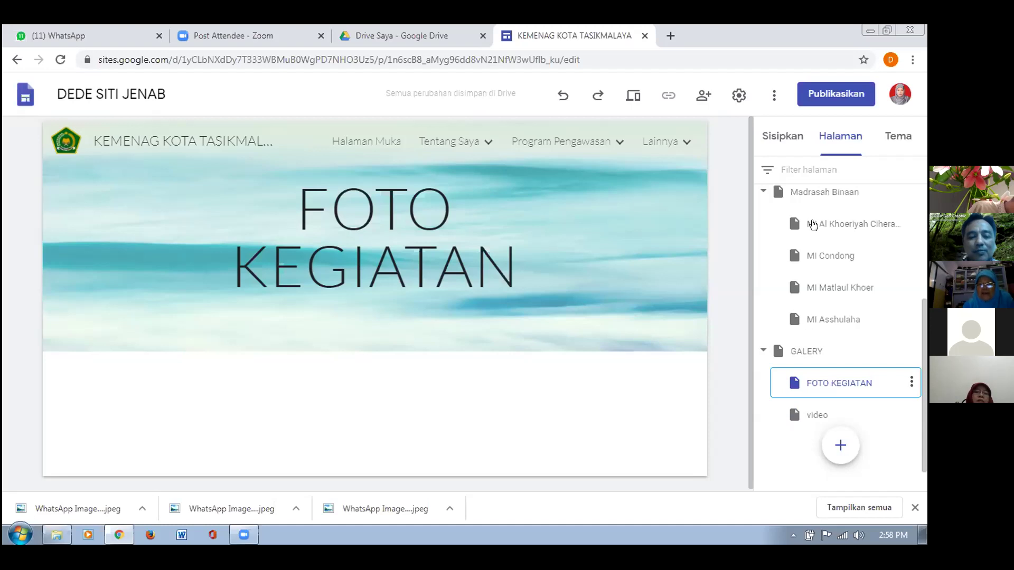
Step: Insert the image-left, text-right layout from Tata letak below the FOTO KEGIATAN header
left_click(768, 139)
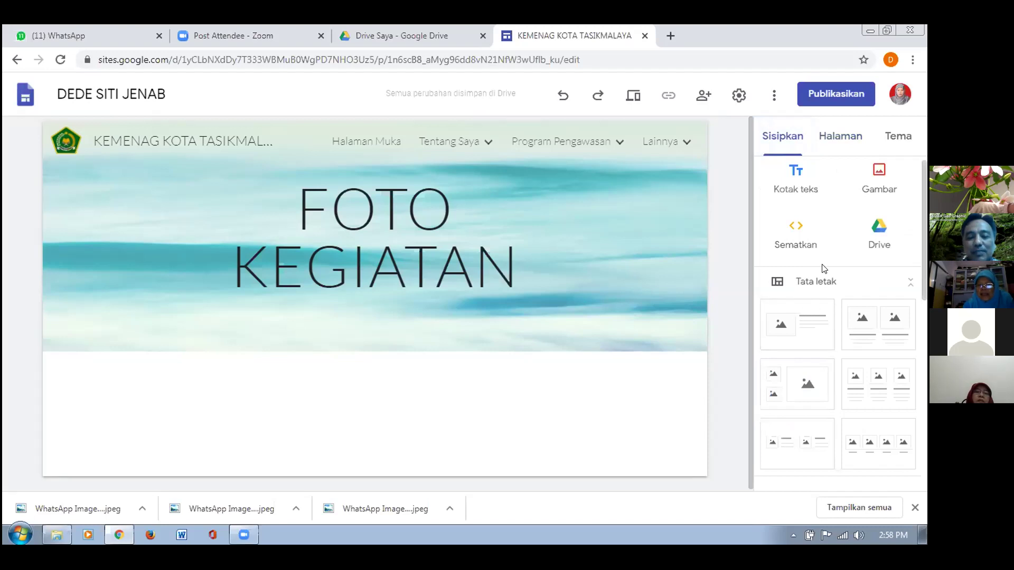
left_click_drag(918, 233, 916, 340)
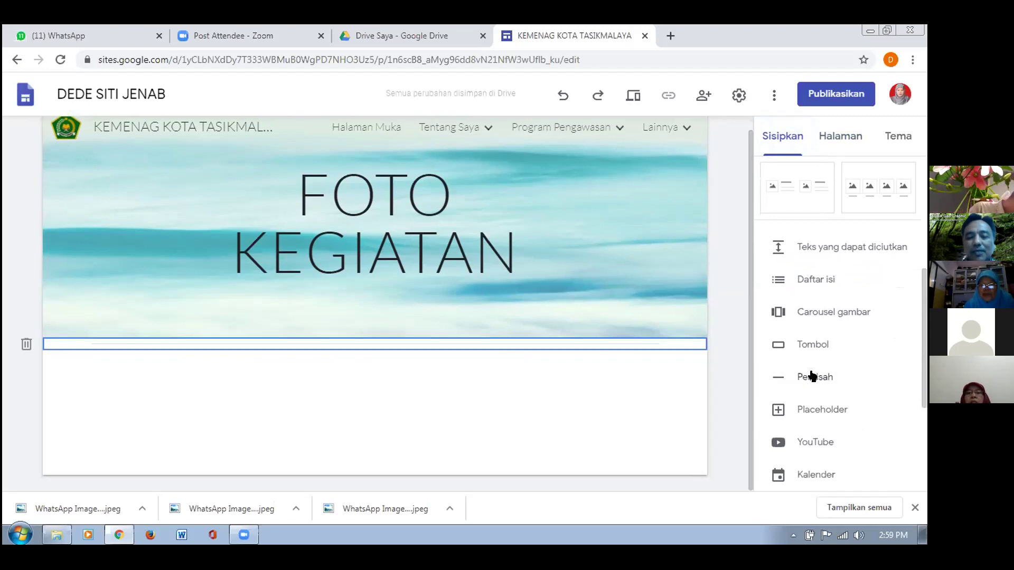
mouse_move(570, 280)
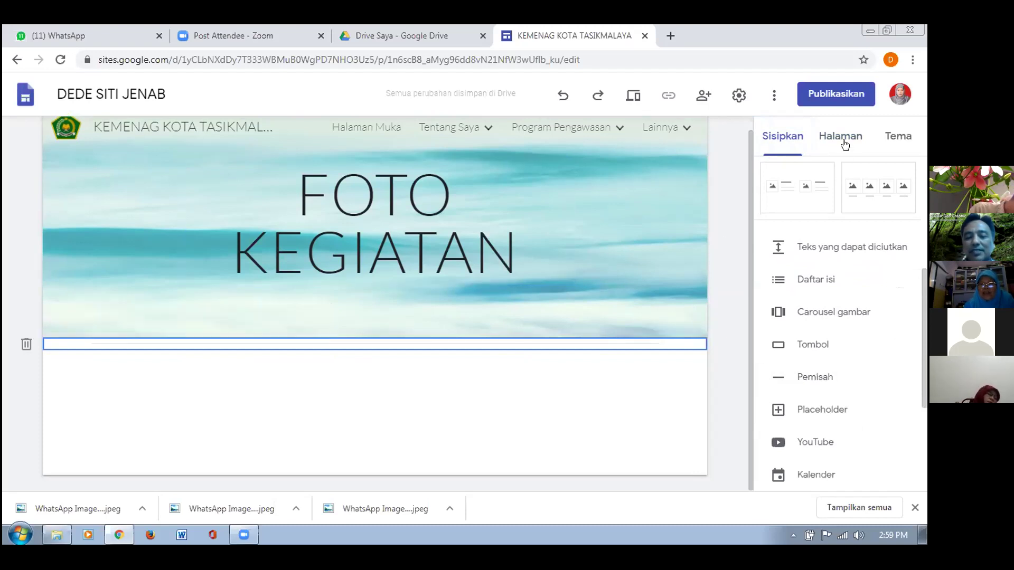
left_click(775, 139)
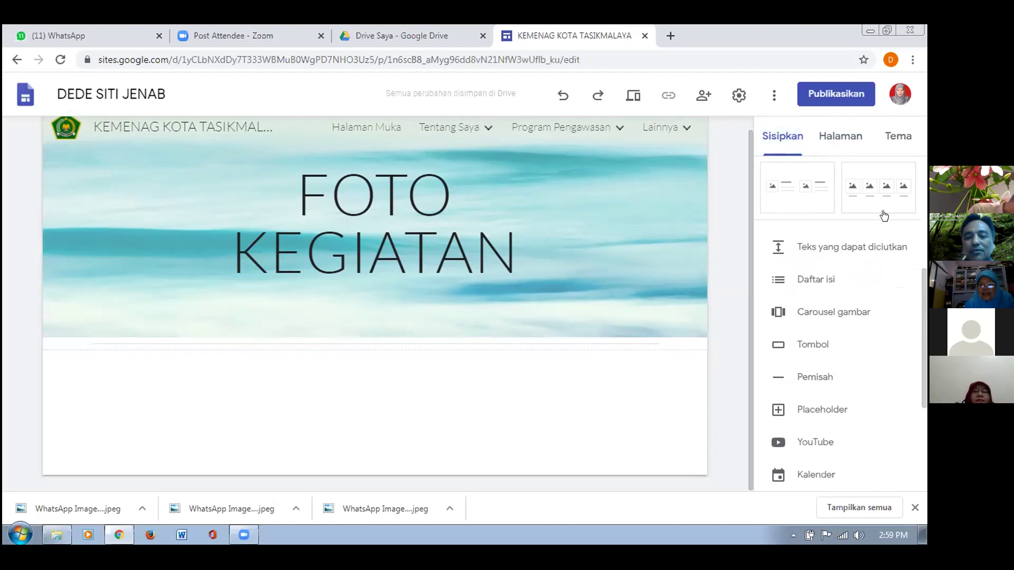
left_click_drag(924, 273, 924, 162)
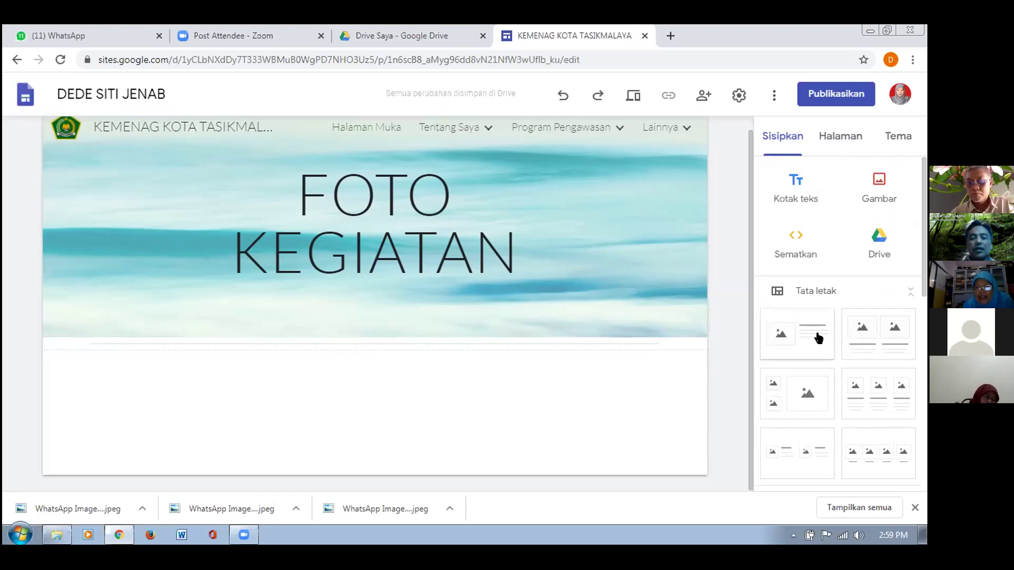
left_click(819, 338)
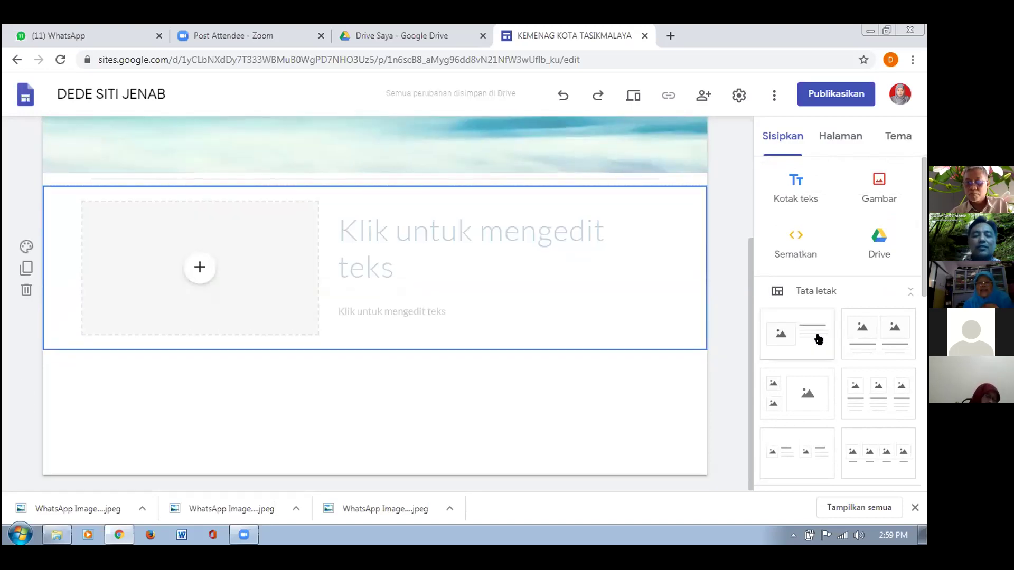
Step: Upload the photo IMG_20180528_121556 from the computer into the layout's empty image area
left_click(201, 268)
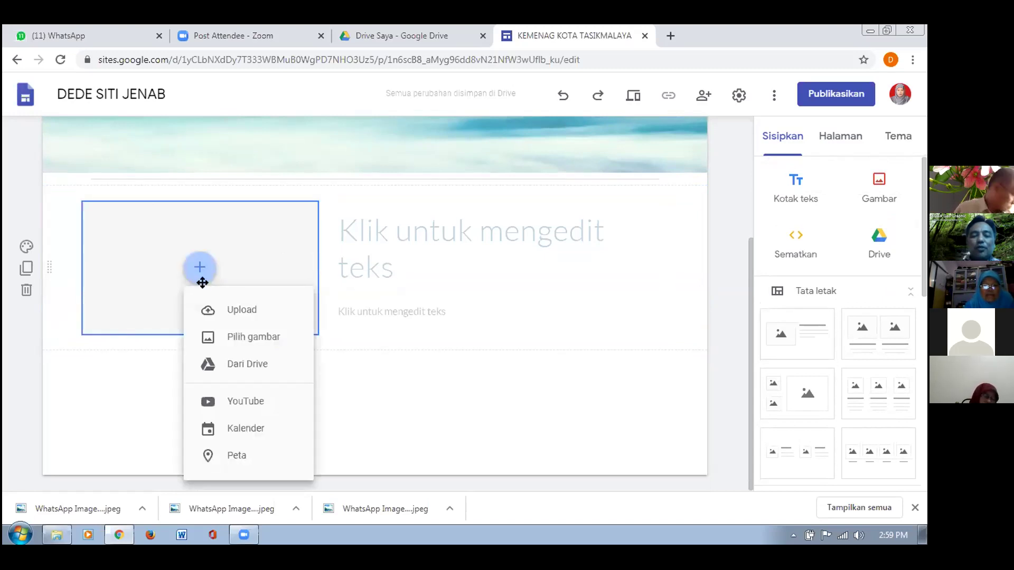
left_click(207, 311)
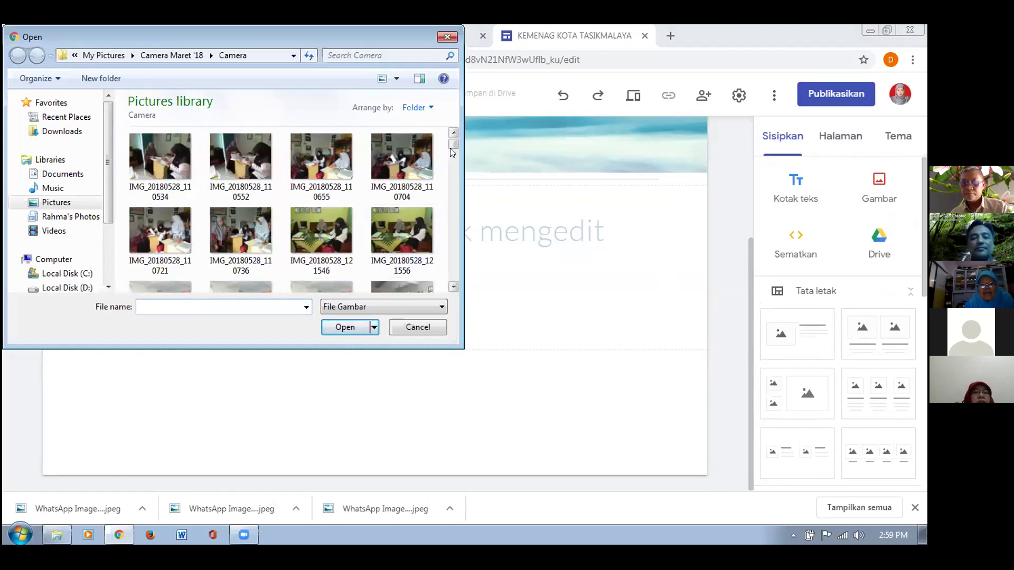
left_click(410, 235)
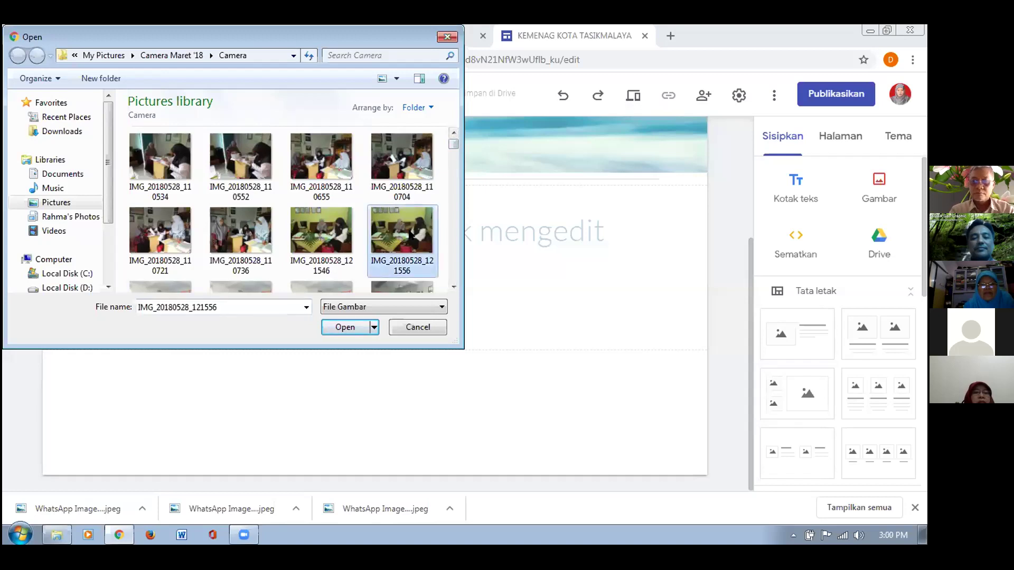
left_click(352, 325)
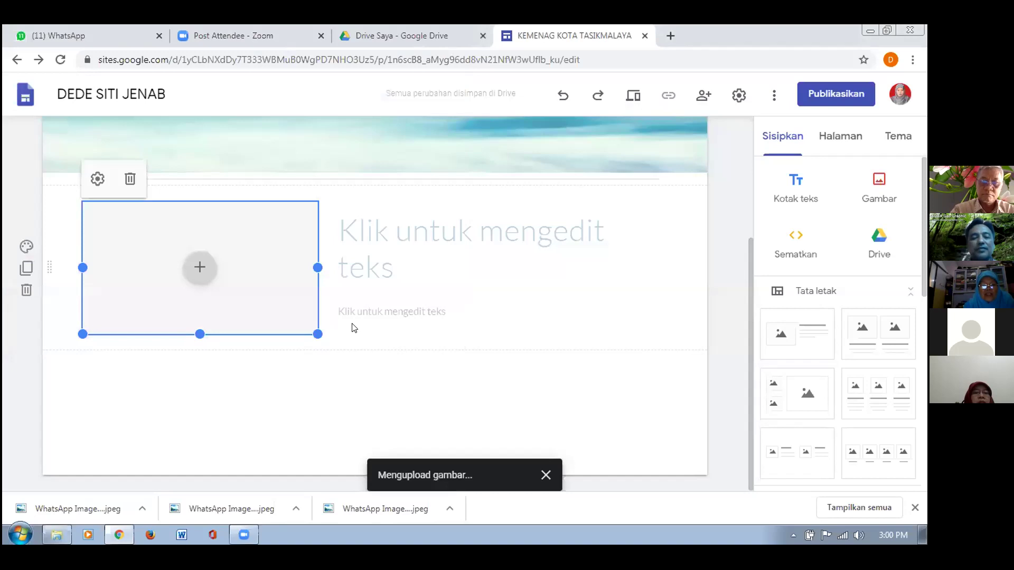
Step: Type 'supervisi' into the heading beside the photo, clearing the earlier mistyped attempts
left_click(358, 251)
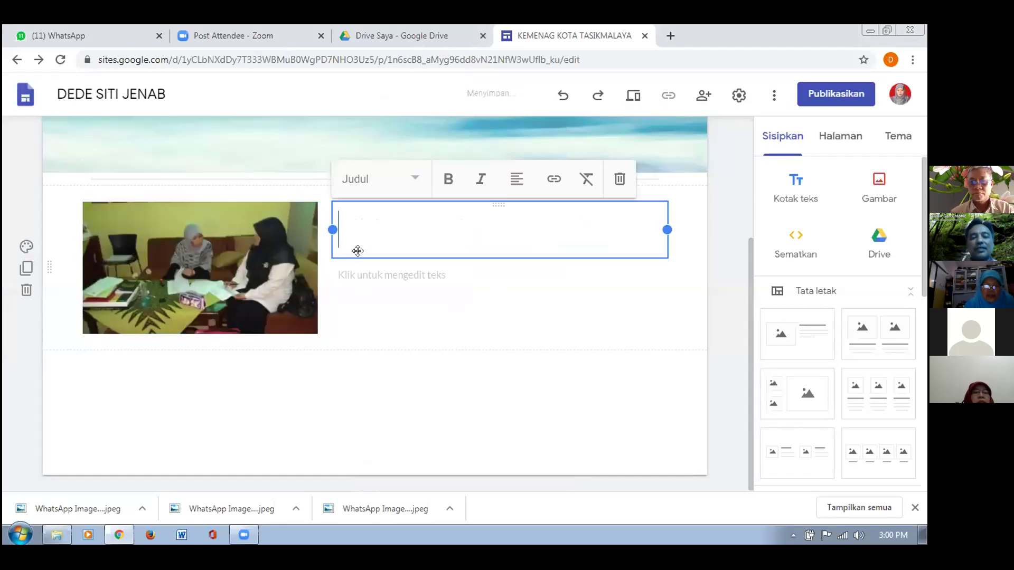
type("S")
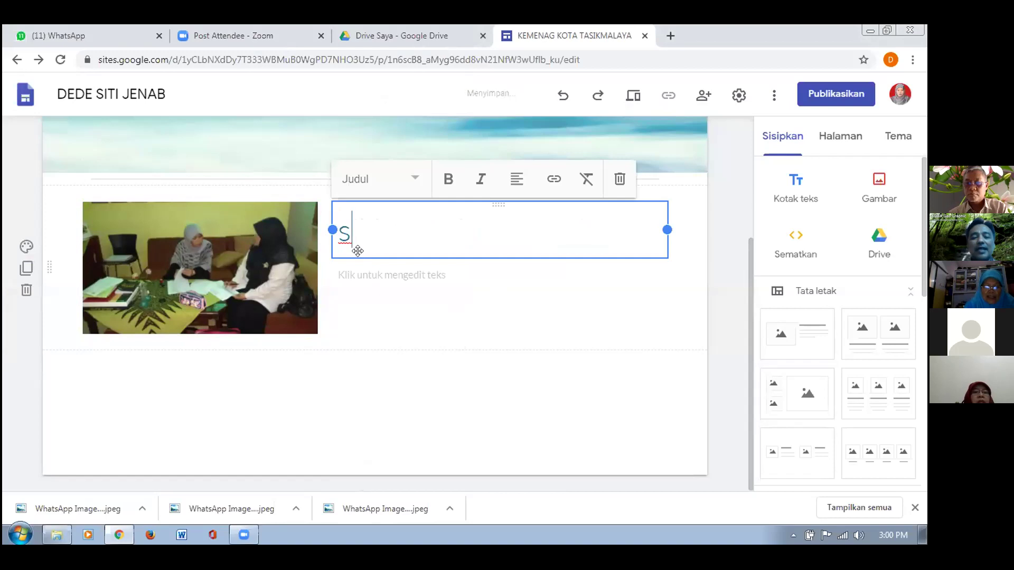
type("S")
key("BackSpace")
key("BackSpace")
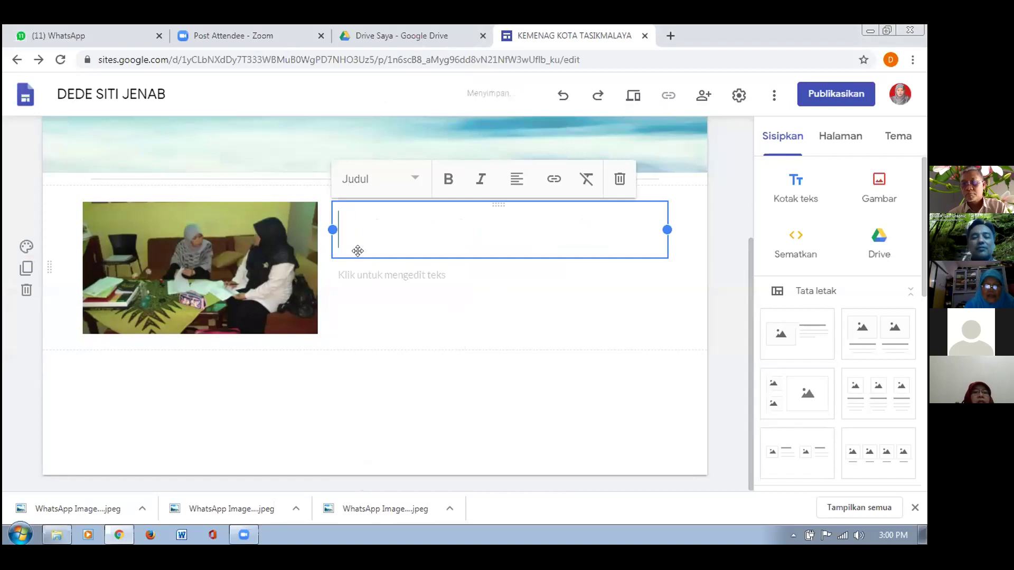
type("sU")
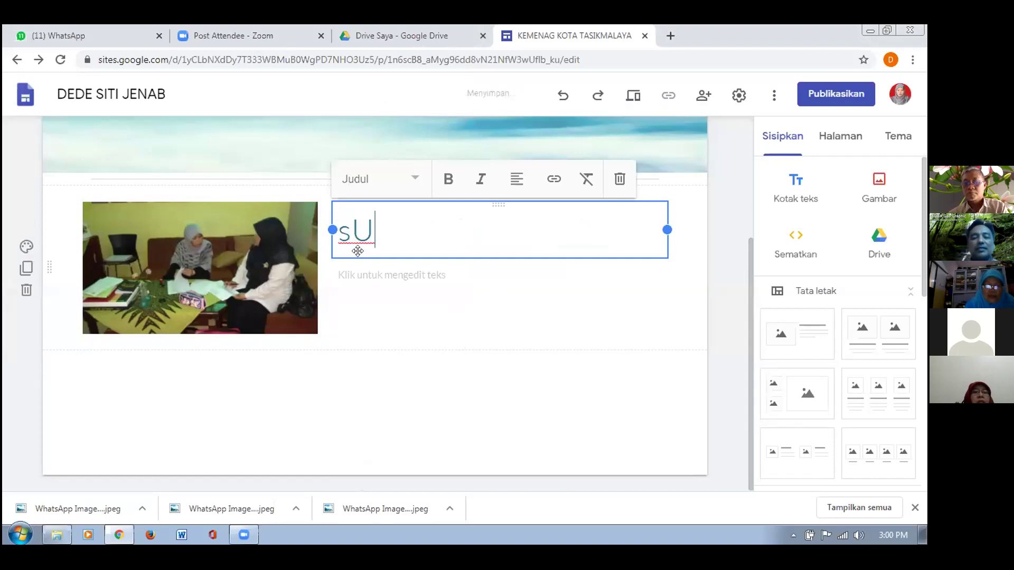
key("BackSpace")
key("BackSpace")
type("SU")
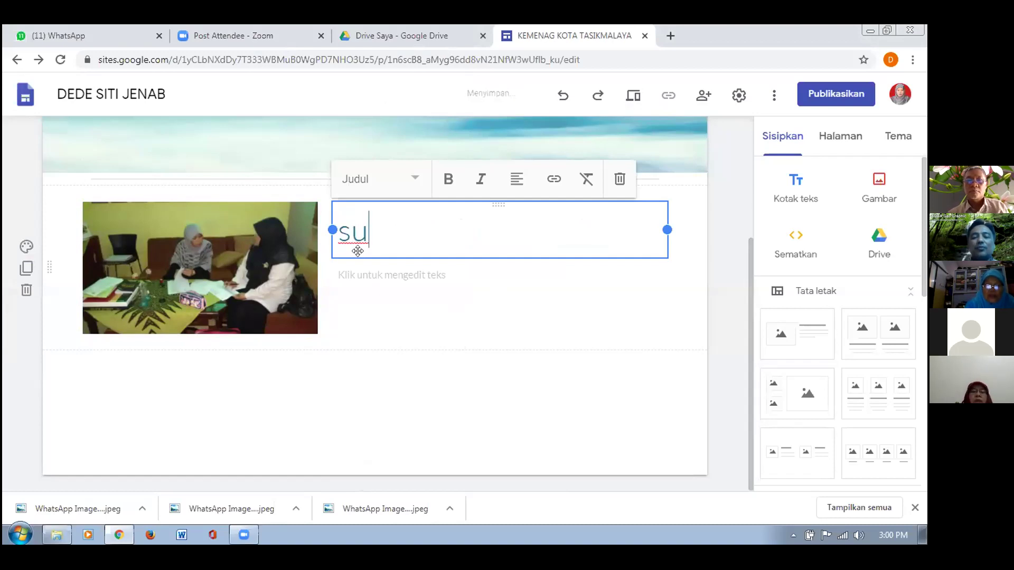
key("BackSpace")
key("BackSpace")
type("superv")
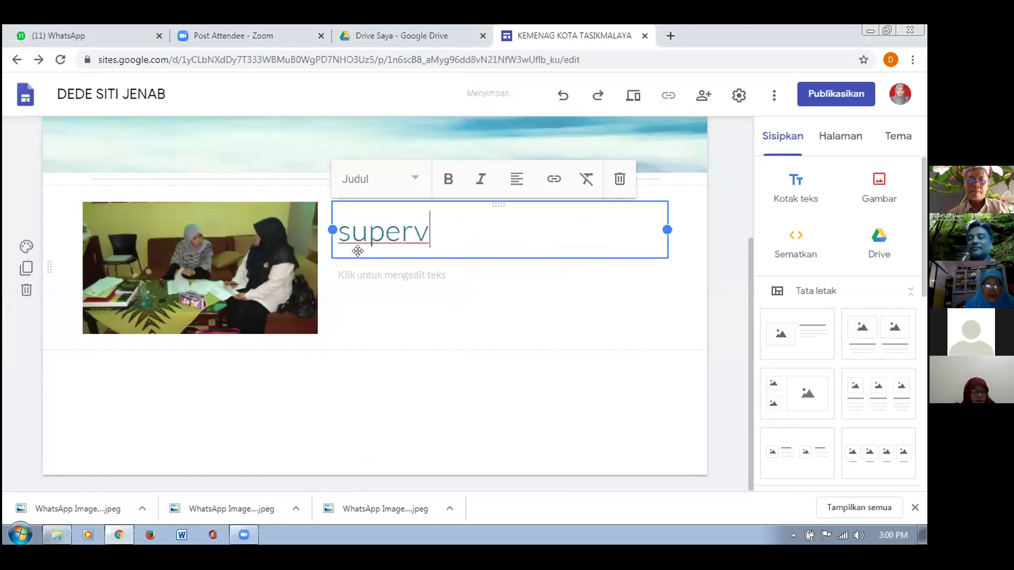
type("isi")
Step: Capitalize it to 'Supervisi' and continue the title with 'Manajerial dengan B'
left_click(358, 251)
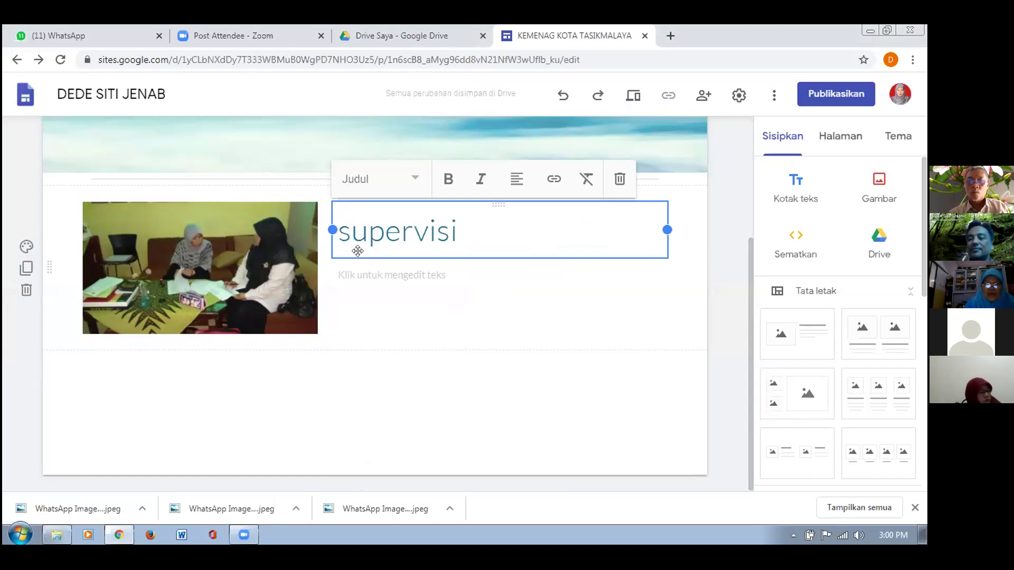
key("BackSpace")
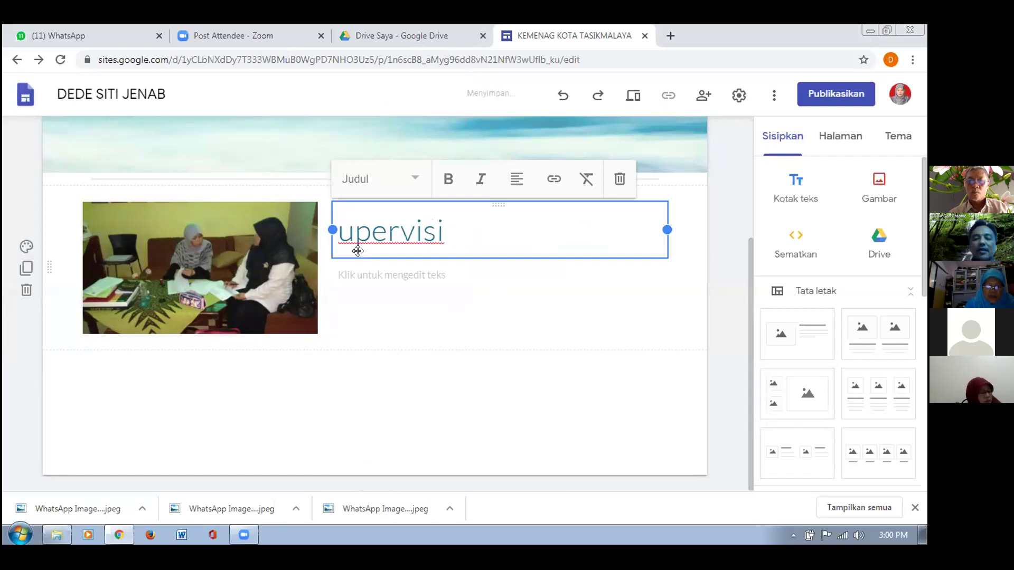
type("S")
key("Right")
key("Right")
key("Right")
key("Right")
key("Right")
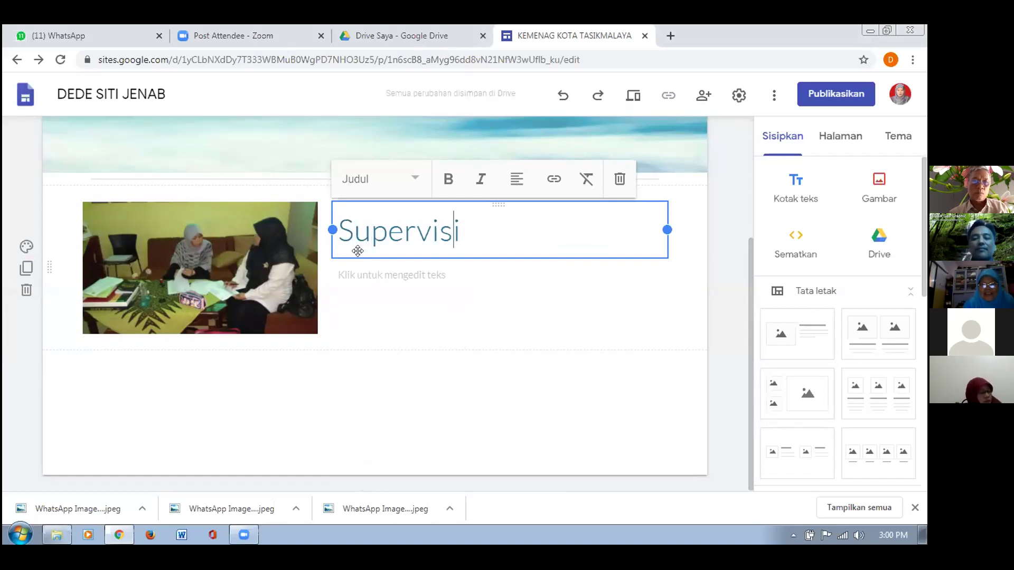
type("M")
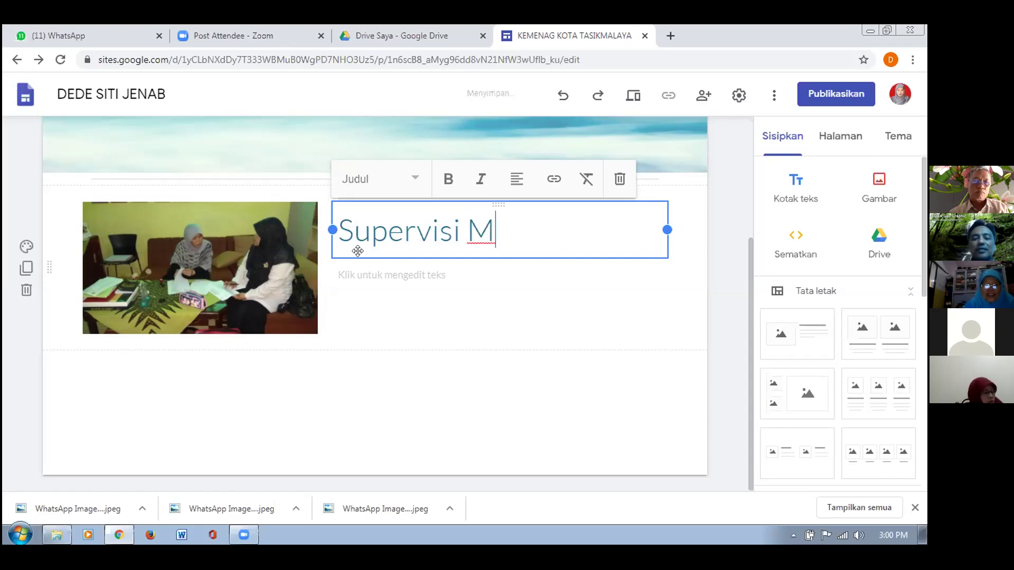
type("anajerial")
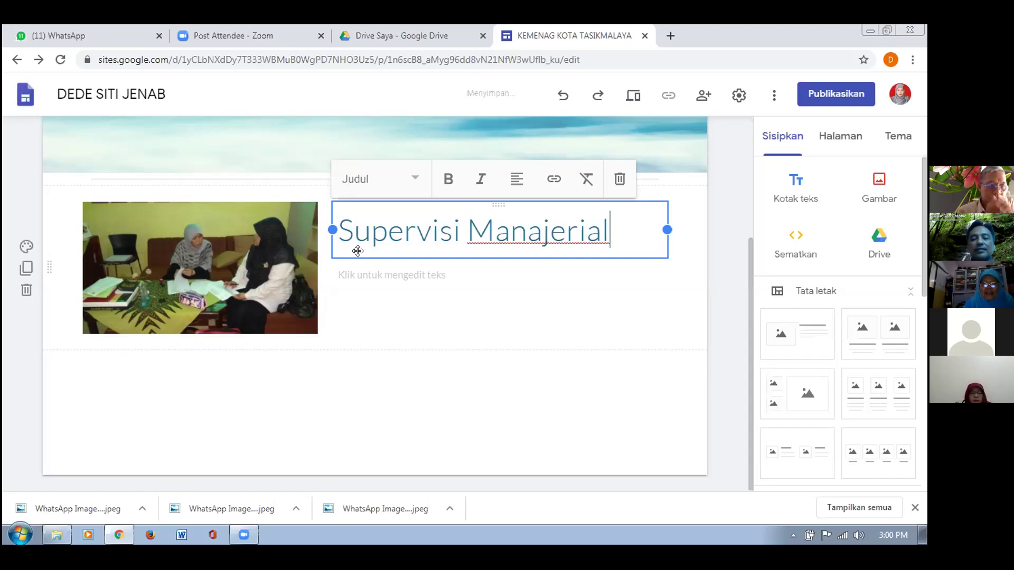
type(" de")
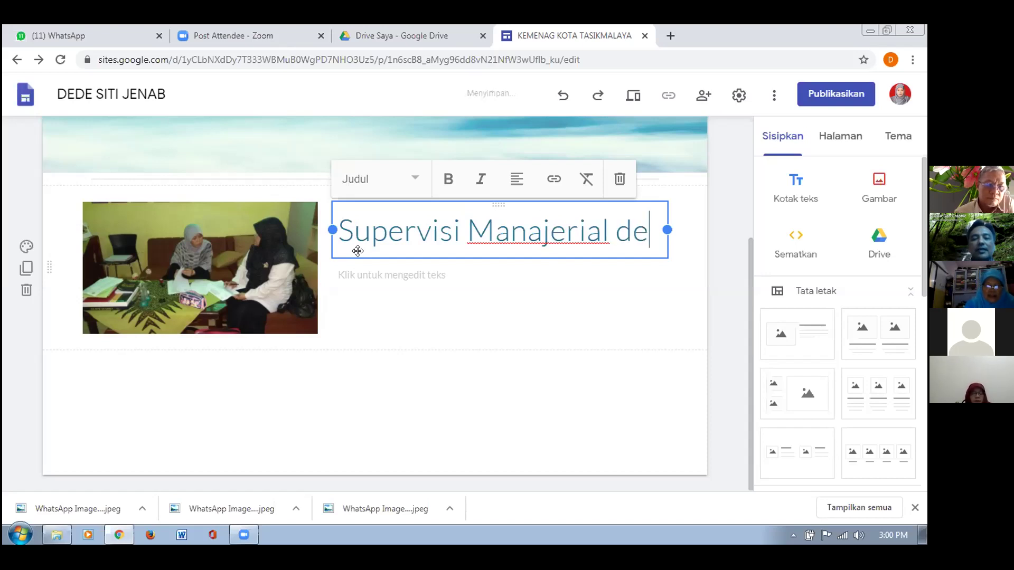
type("ngan")
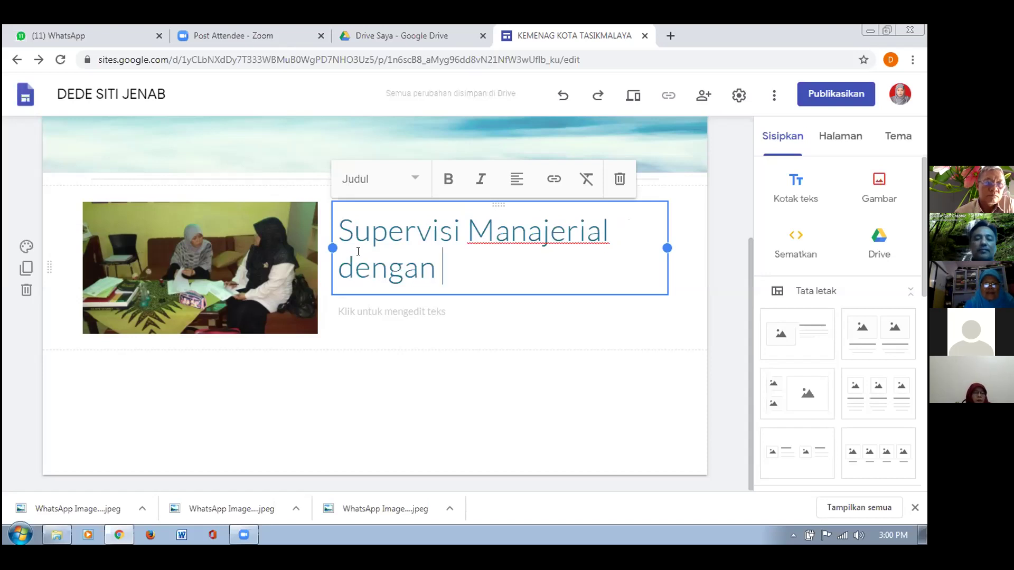
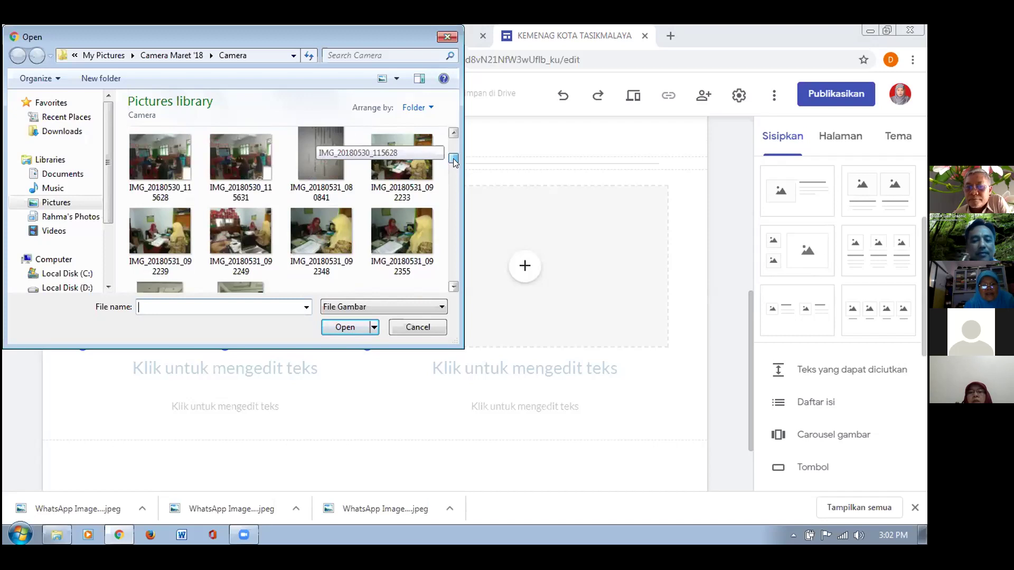
Step: Insert the photo IMG_20180530_115626 from the Open dialog into the left image placeholder
left_click_drag(453, 159, 453, 150)
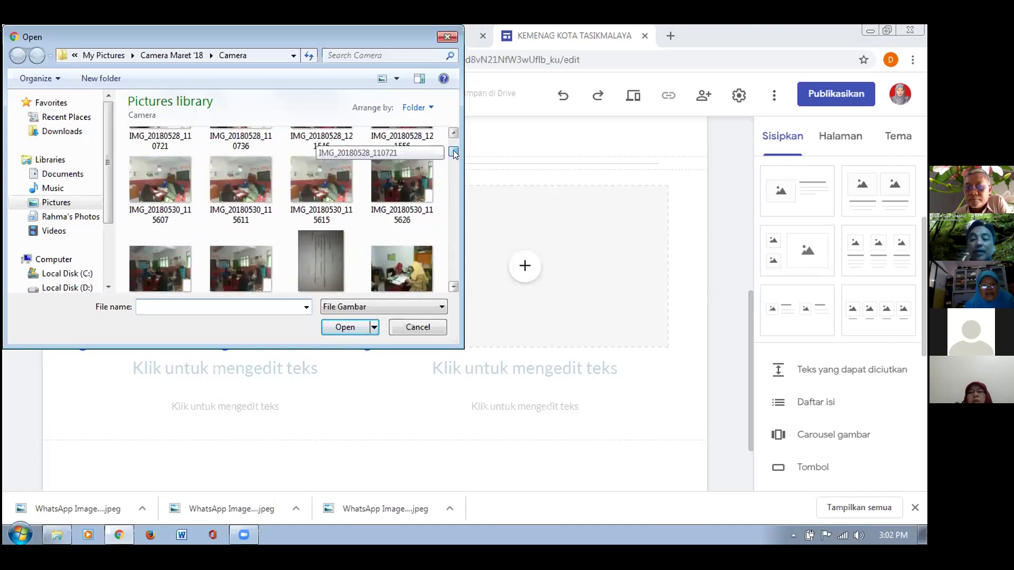
left_click(419, 168)
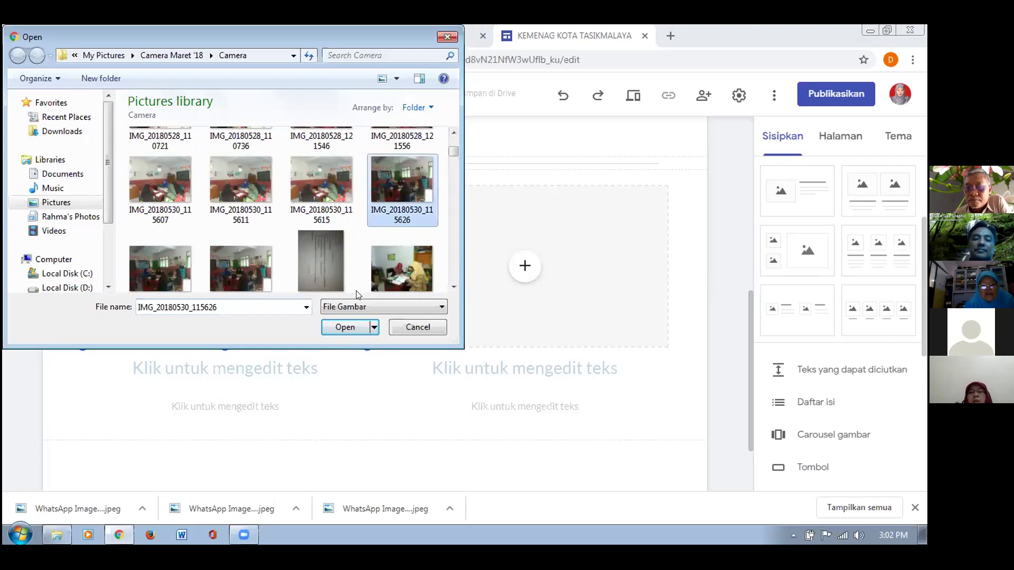
left_click(350, 326)
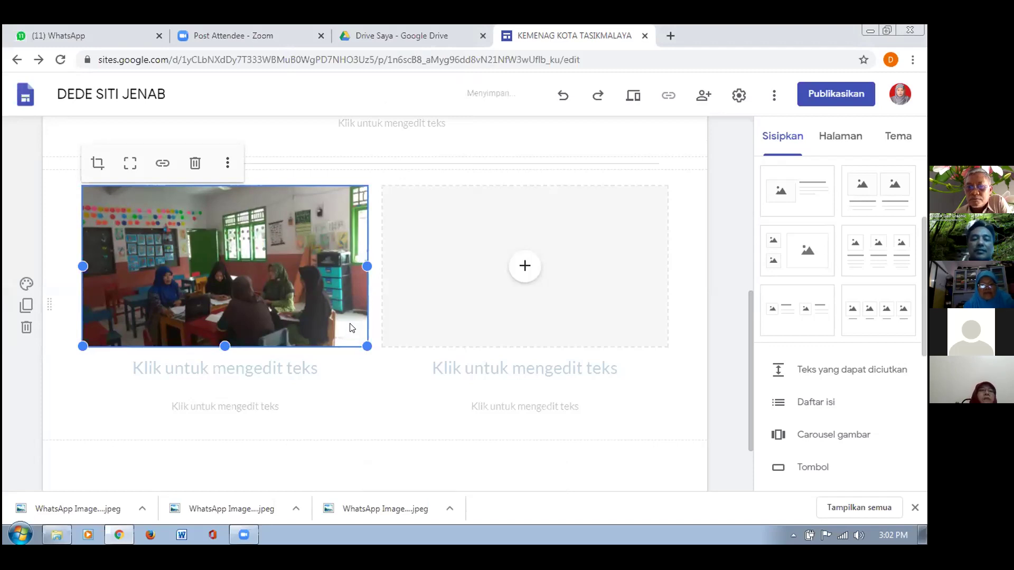
Step: Caption the left photo 'Pembinaan Internal Kepala dan Guru RA Al Khoeriyah', correcting typos along the way
left_click(271, 398)
type("P")
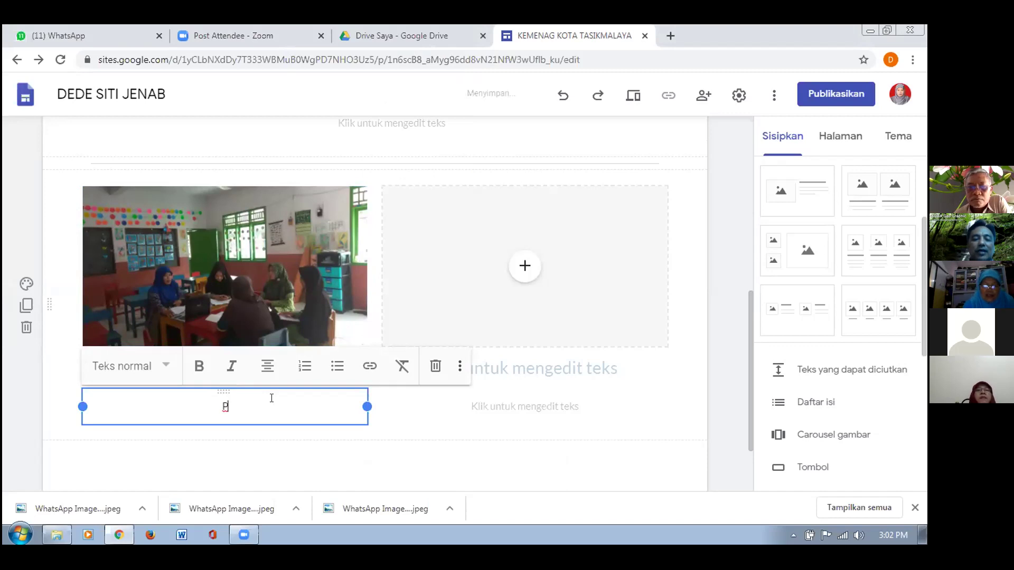
type("embinaab")
key("BackSpace")
type("n")
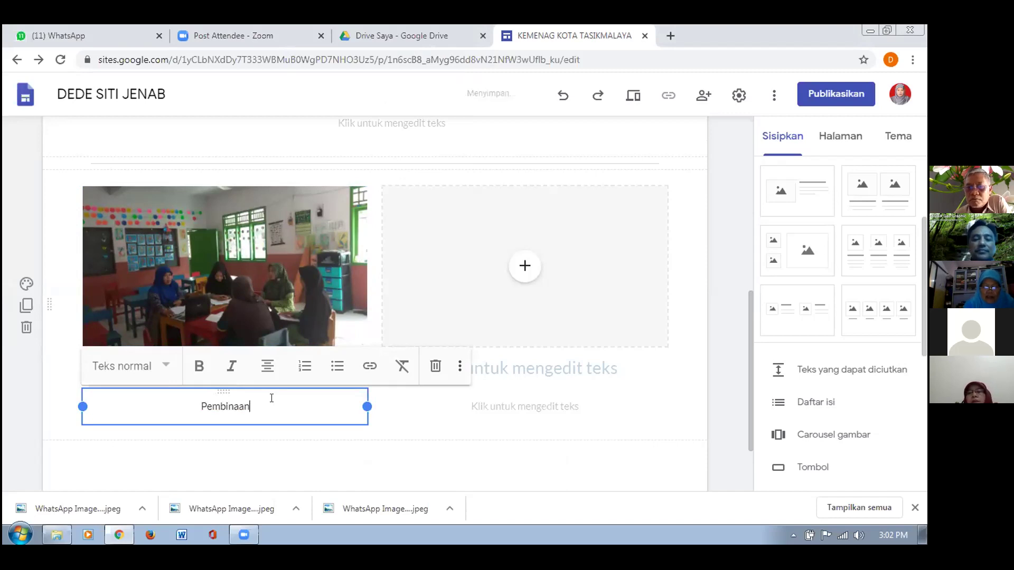
type(" Inter")
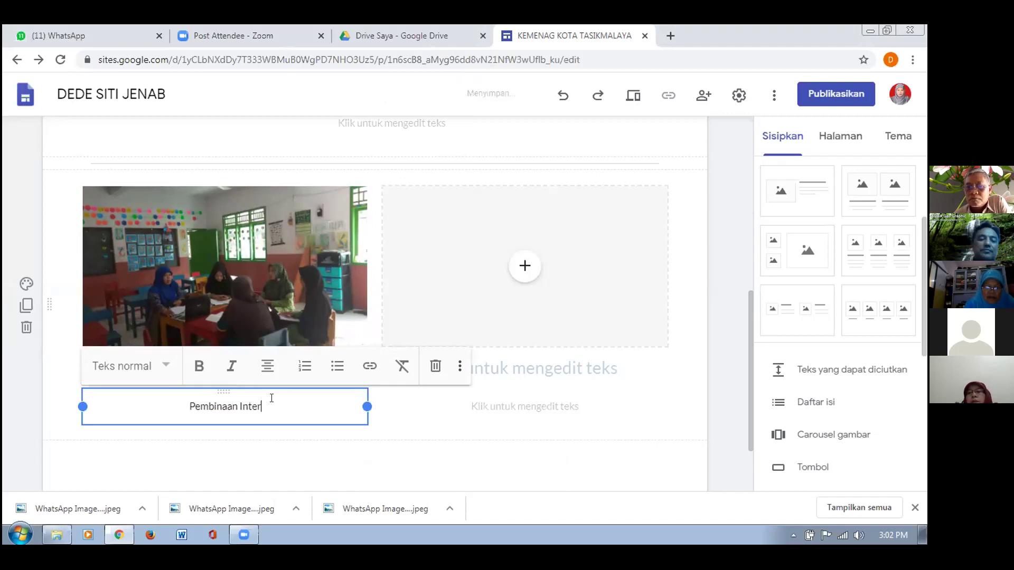
type("nal")
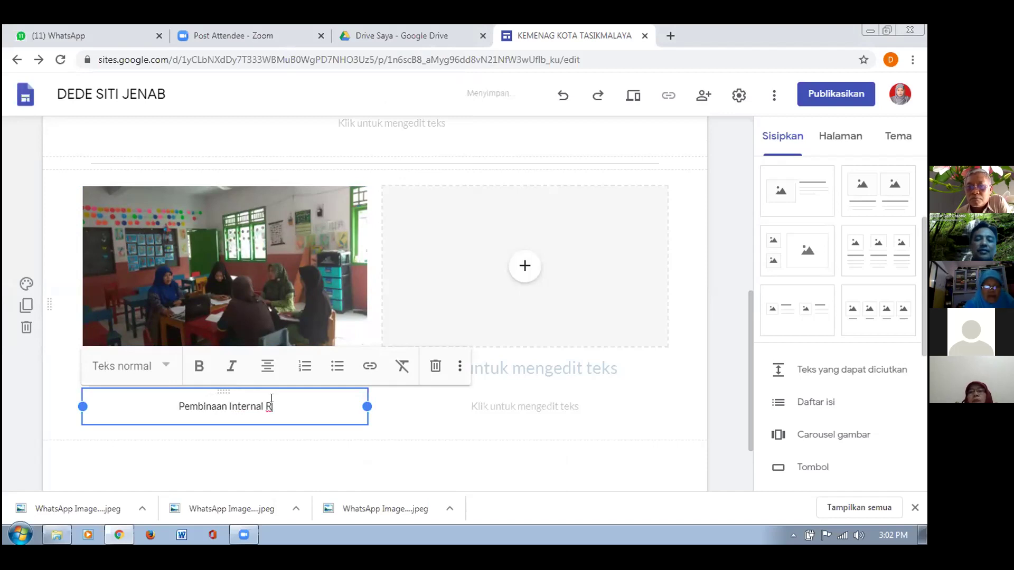
type(" RA")
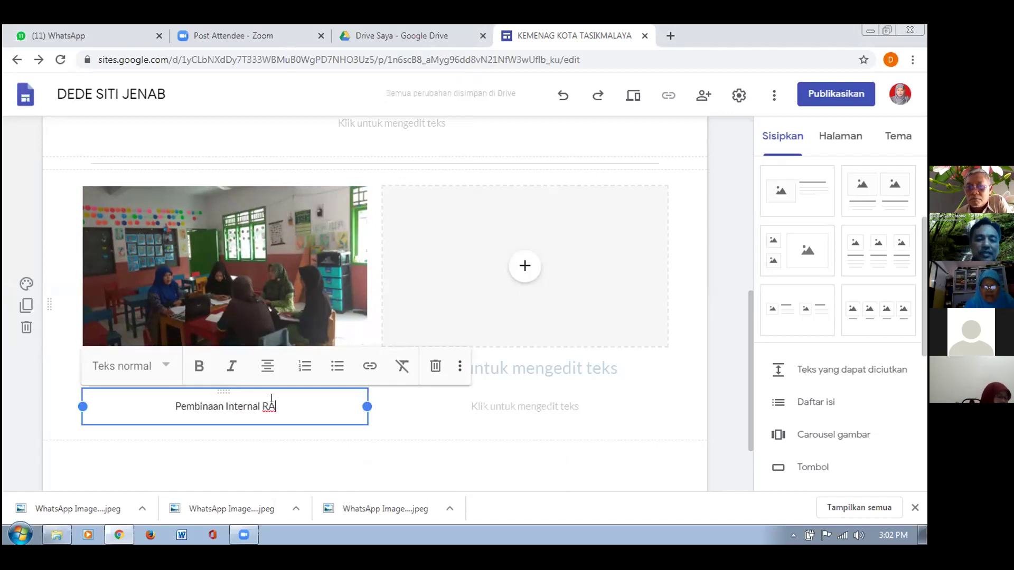
key("Left")
key("Left")
key("Left")
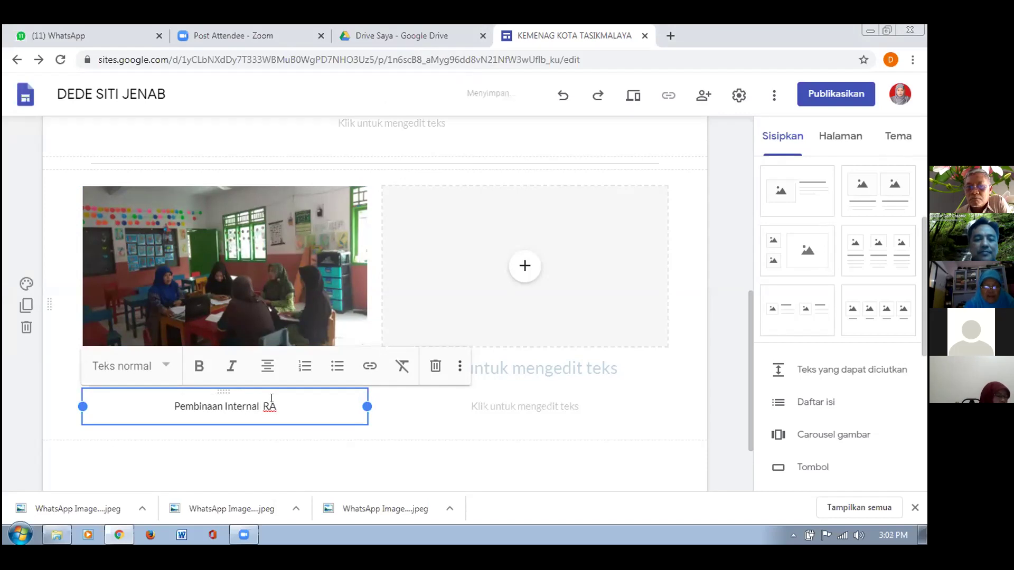
type("KEpala")
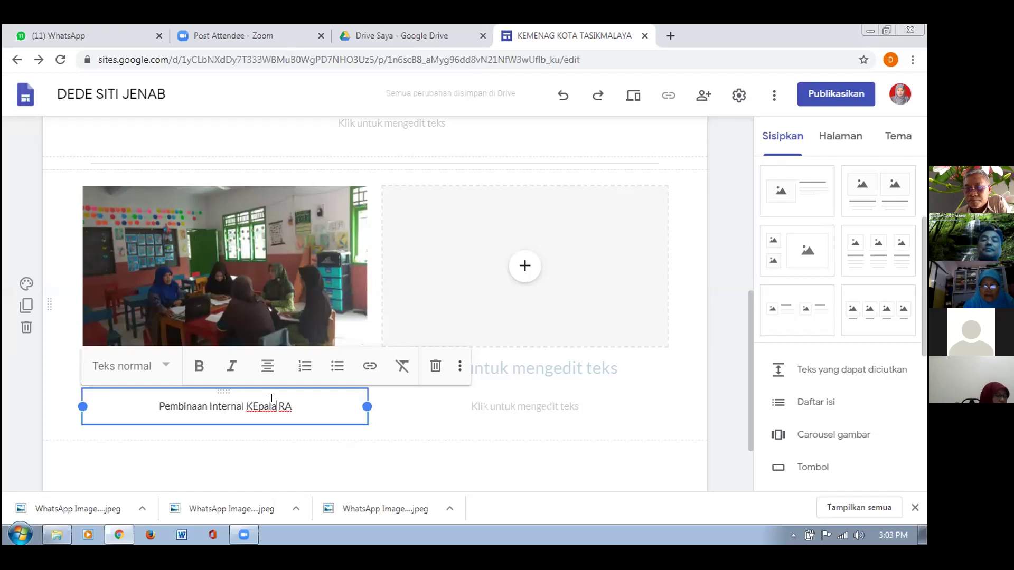
key("BackSpace")
type("epala")
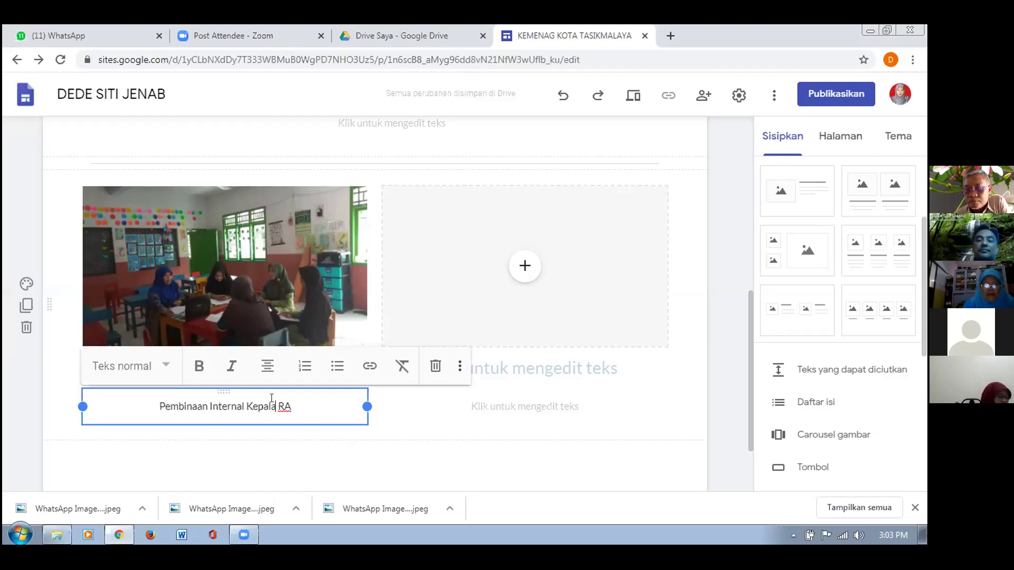
type(" dan Gu")
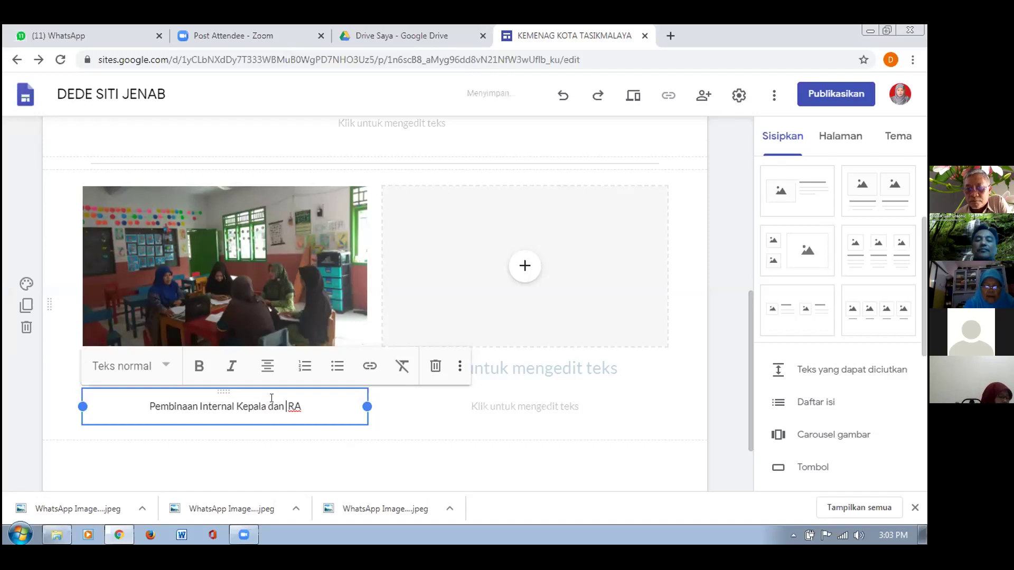
type("ru ")
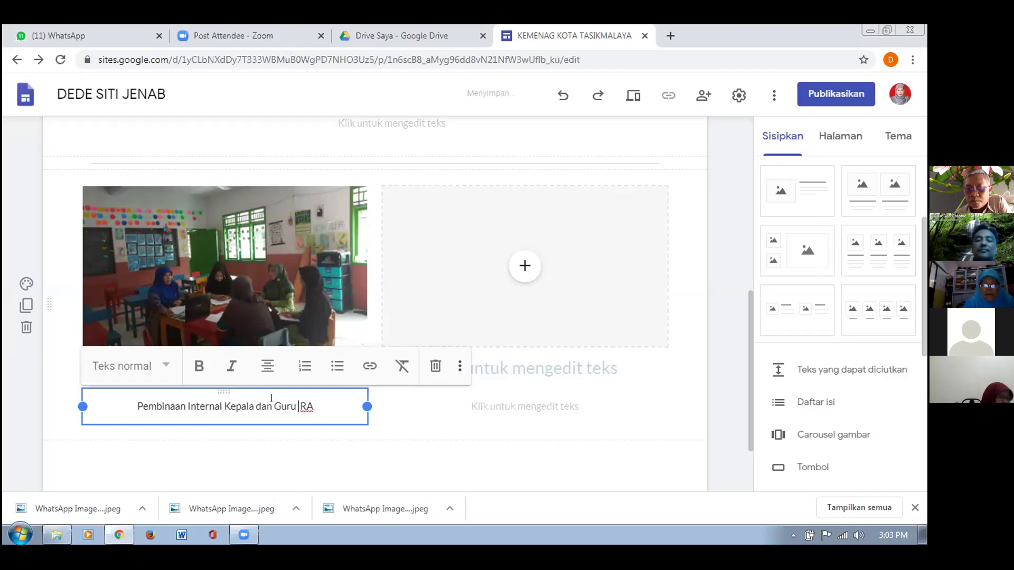
type(" R")
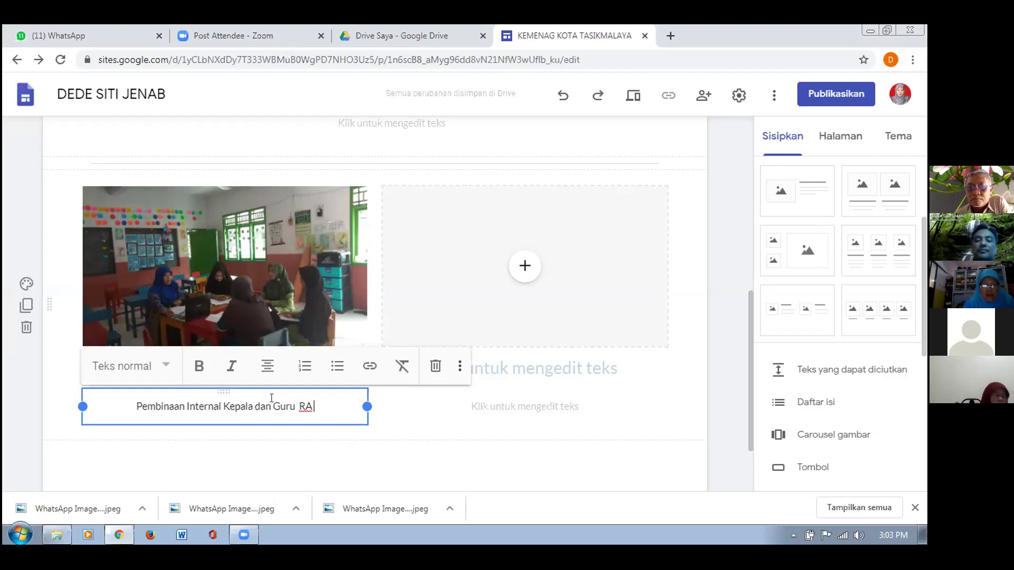
type("A")
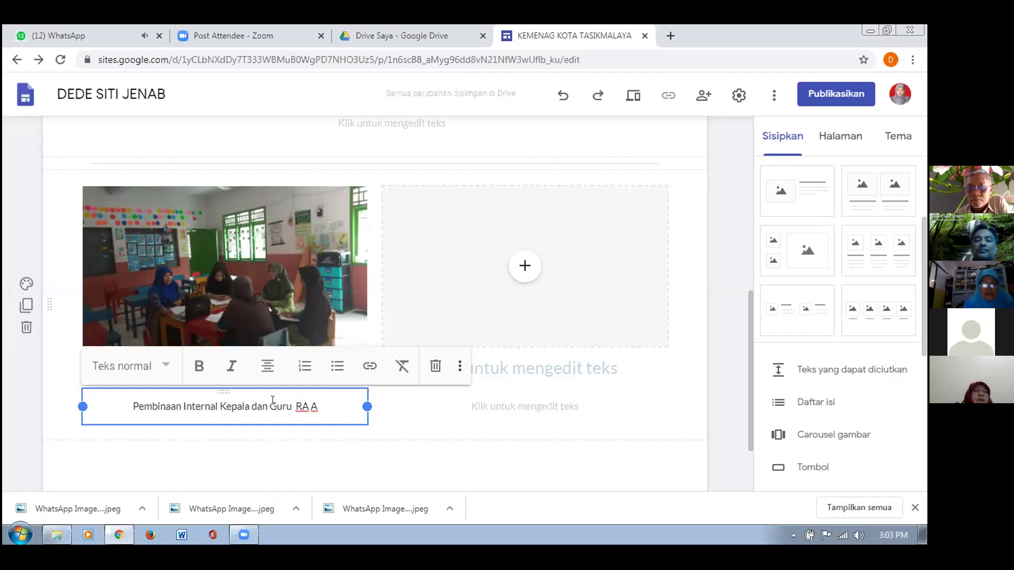
key("BackSpace")
key("BackSpace")
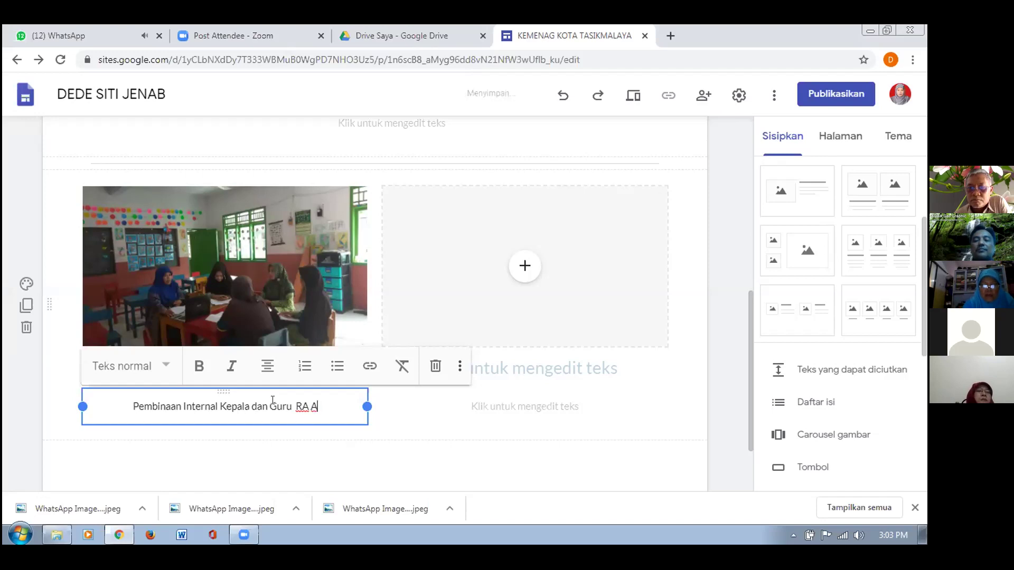
type("Al")
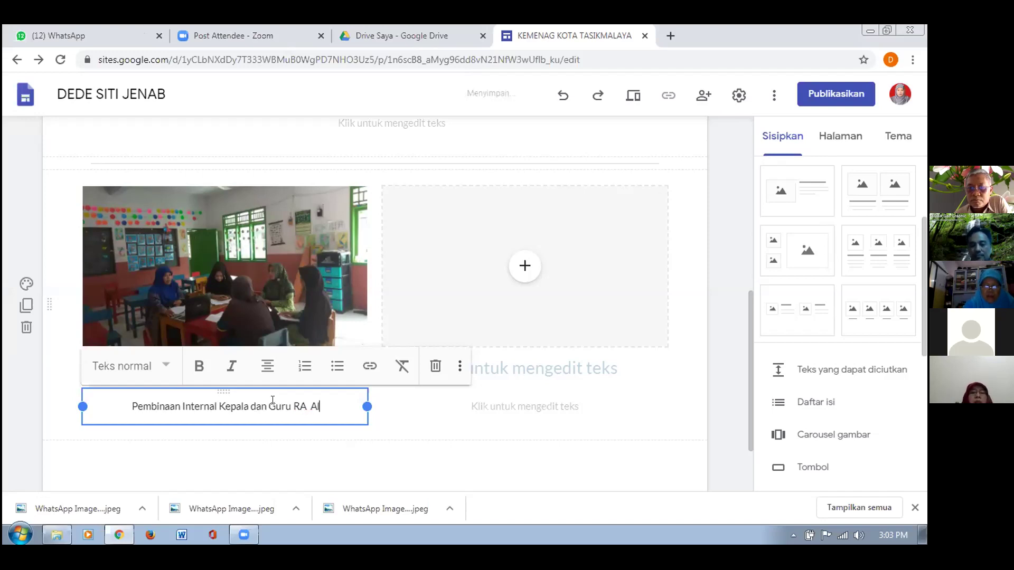
type(" Khoe")
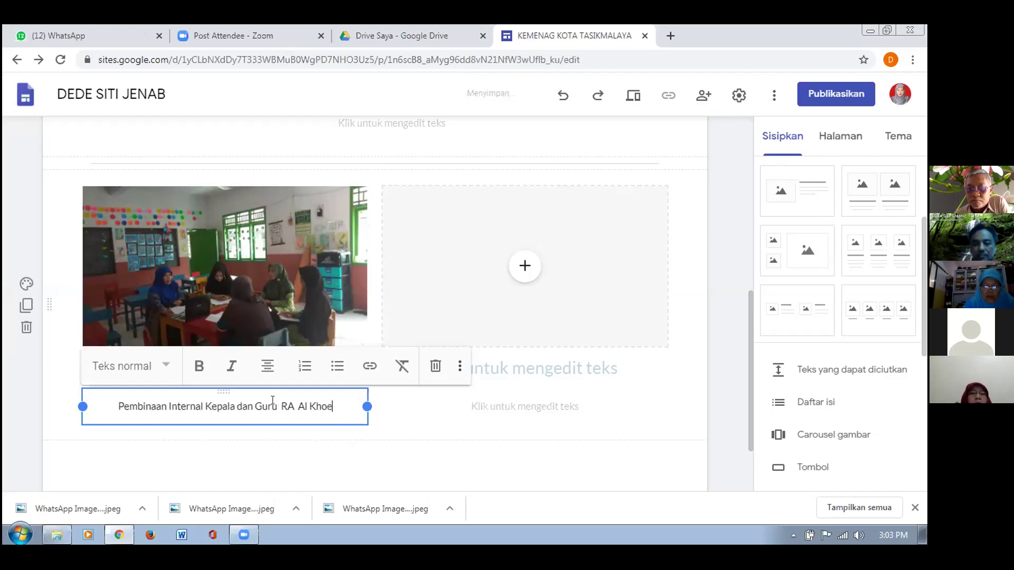
type("riyah")
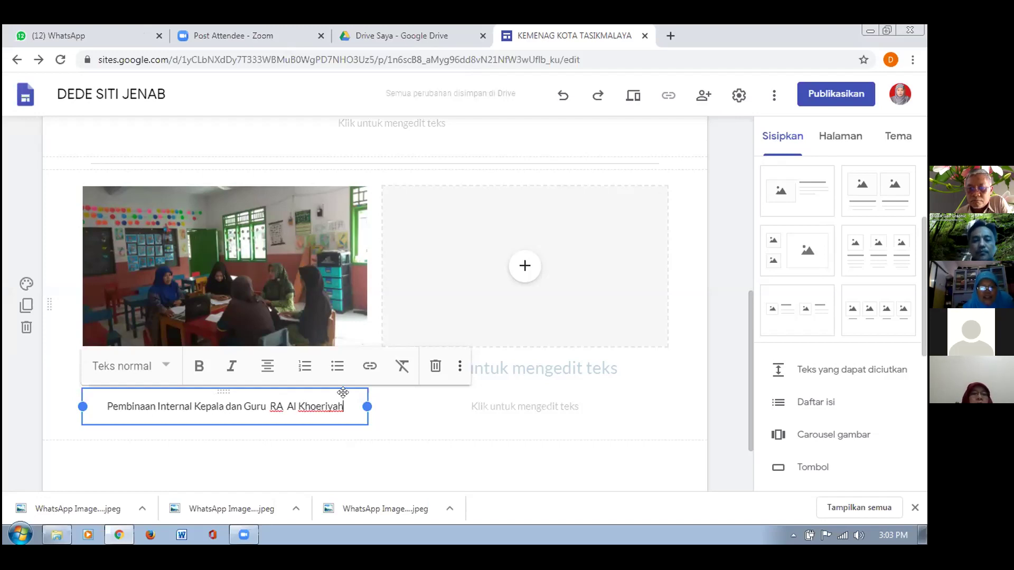
left_click(387, 441)
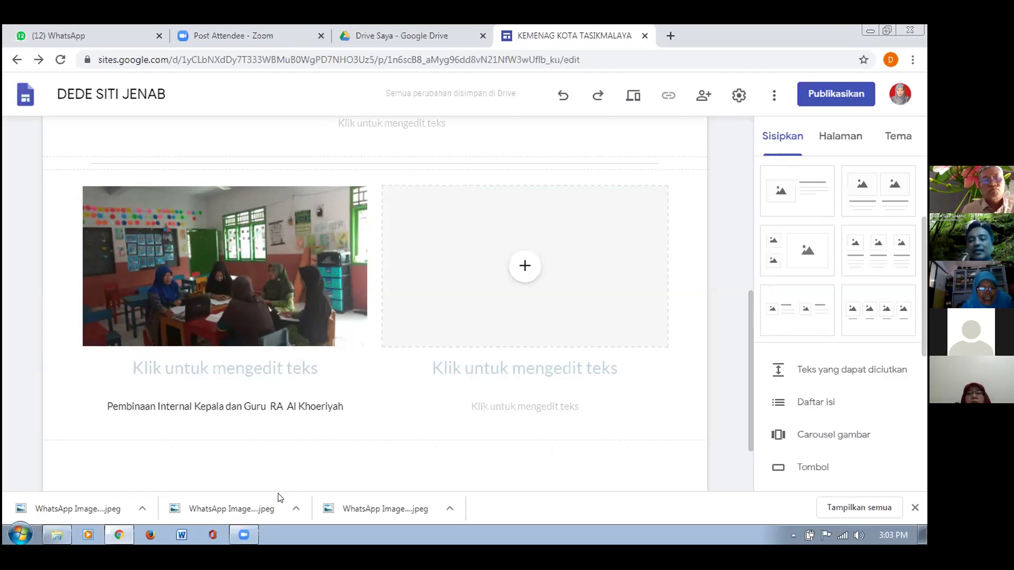
Step: Choose Upload for the empty right image slot, then return to the top of the Diriku page editor
mouse_move(246, 533)
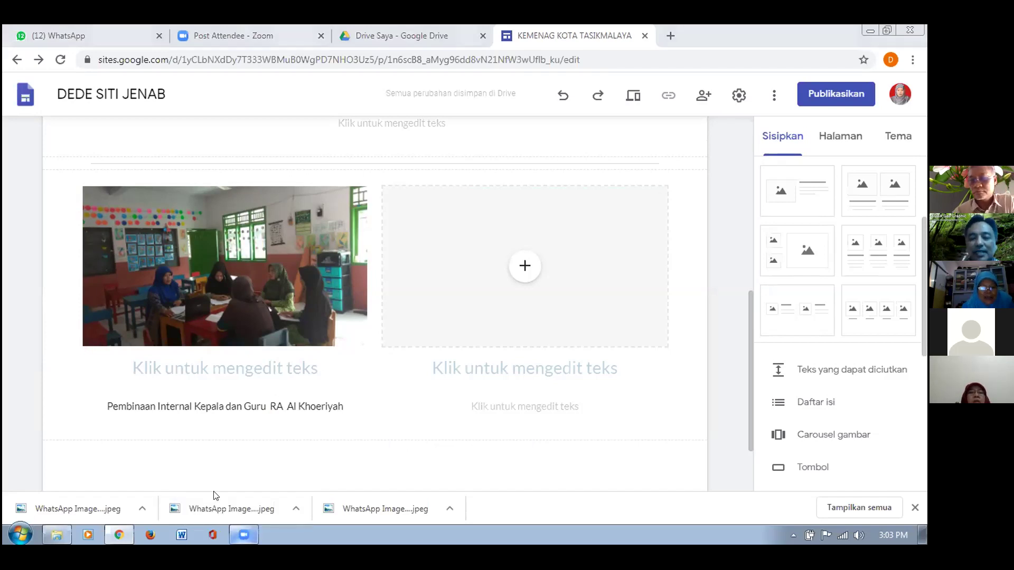
left_click(525, 266)
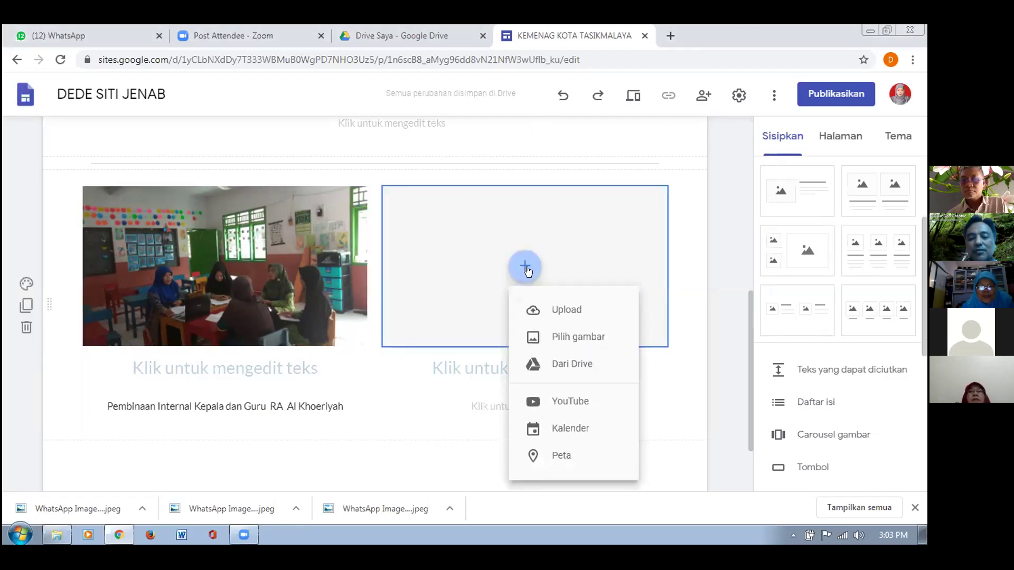
left_click(561, 307)
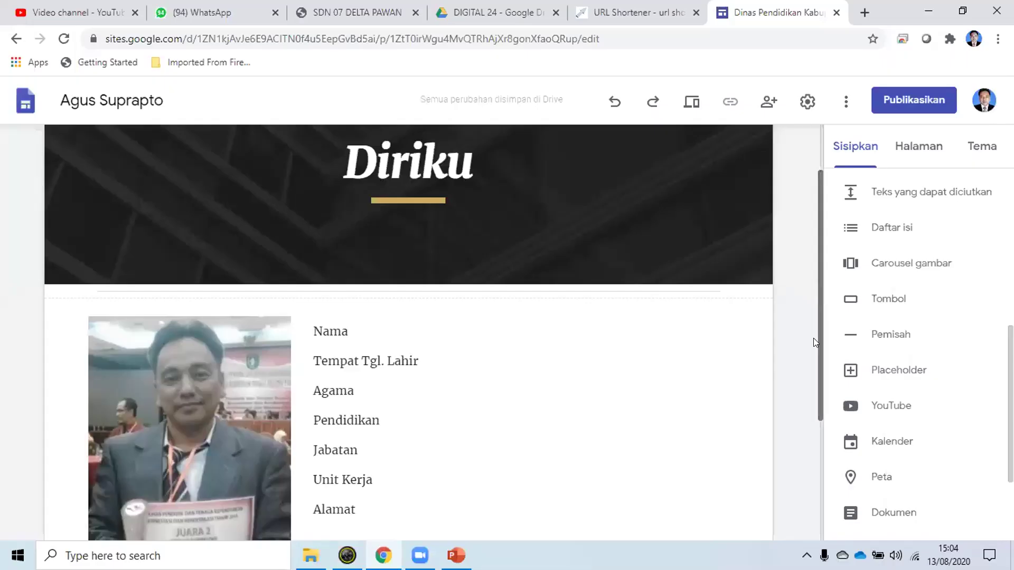
scroll(813, 338, "up", 2)
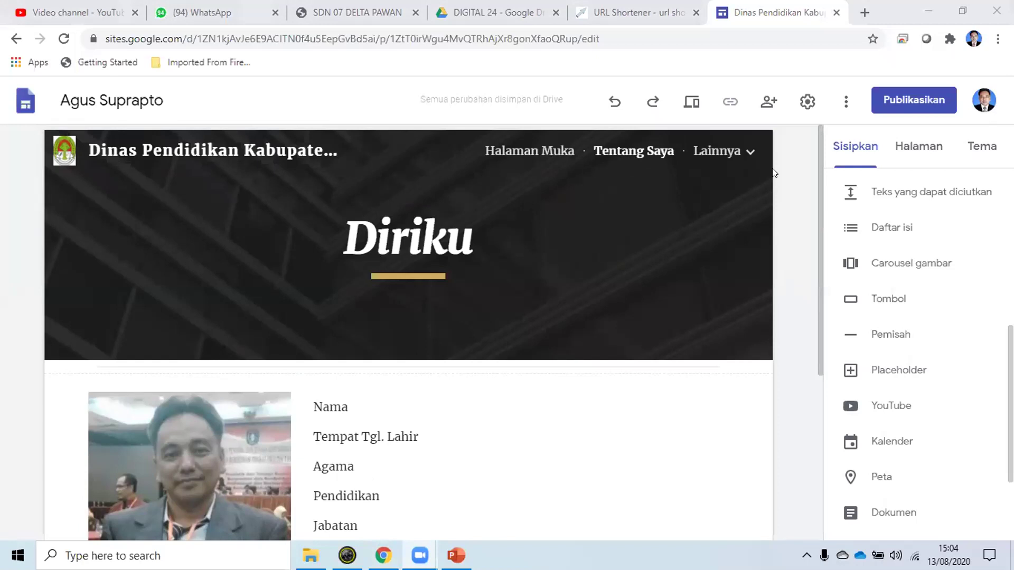
Step: Open the SMPN 1 Ketapang page via Lainnya > Sekolah Binaan, then switch to the SDN 07 Delta Pawan site
left_click(749, 159)
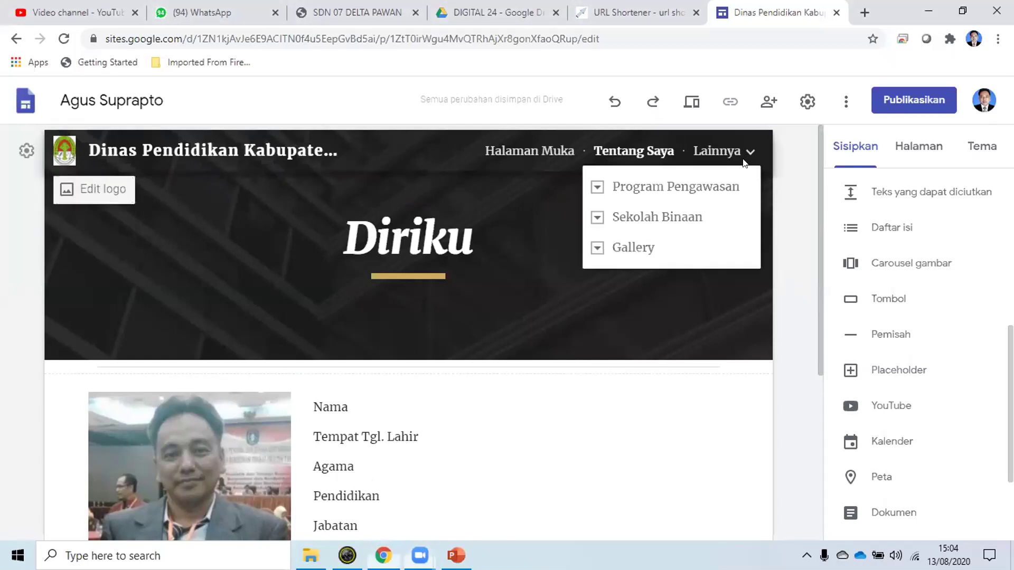
left_click(686, 214)
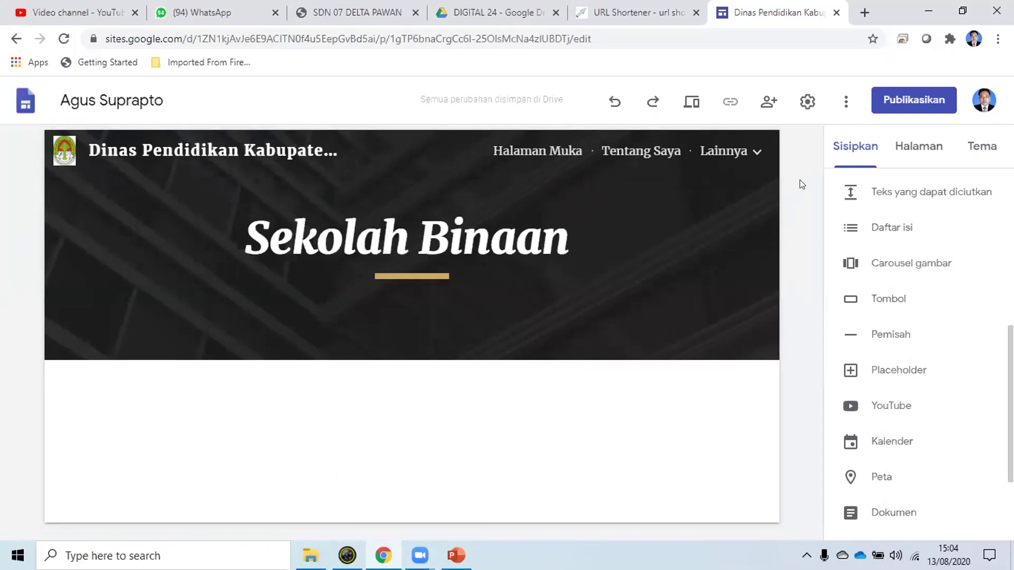
left_click(913, 149)
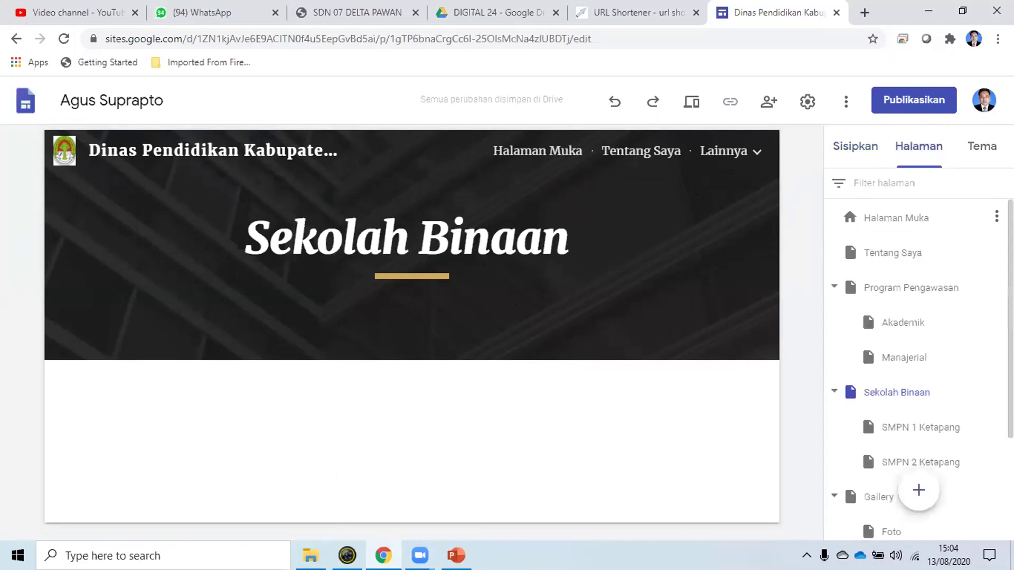
left_click(935, 432)
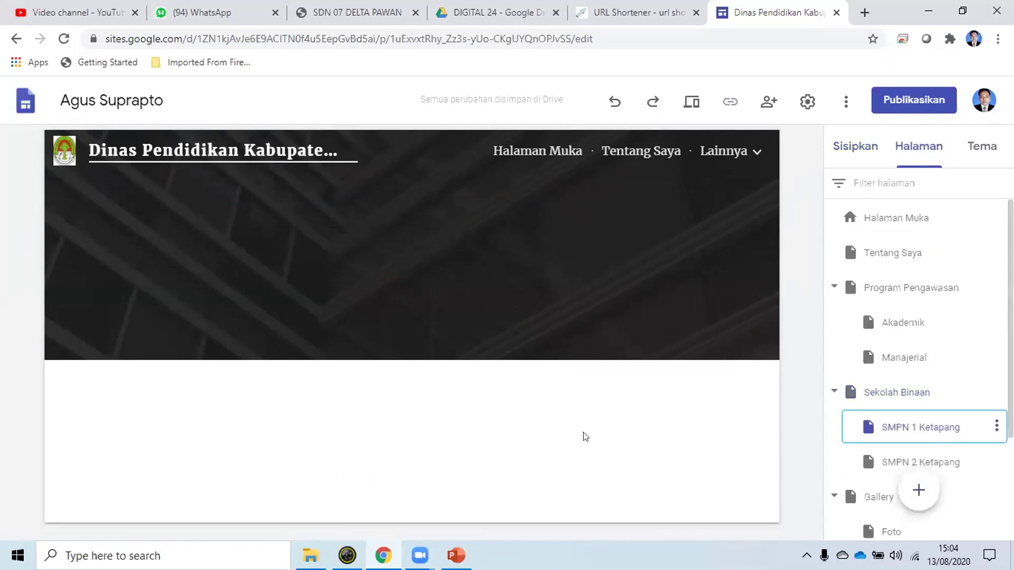
left_click(323, 227)
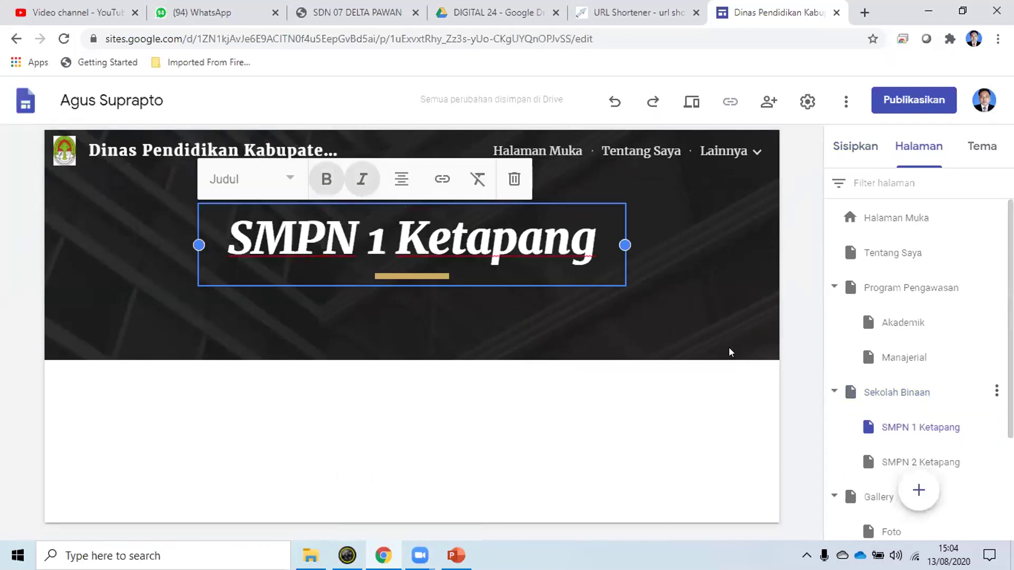
left_click(290, 420)
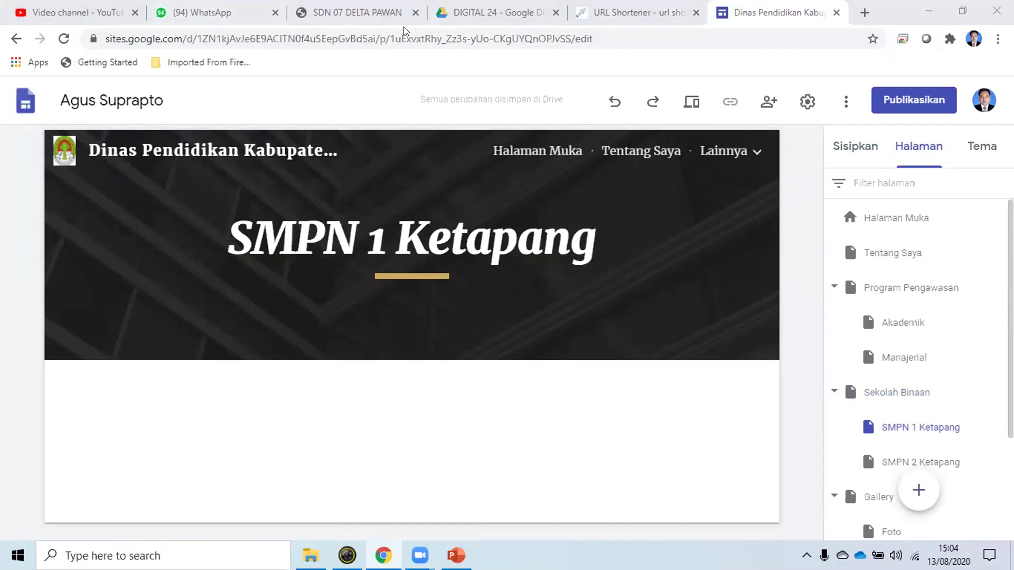
left_click(344, 11)
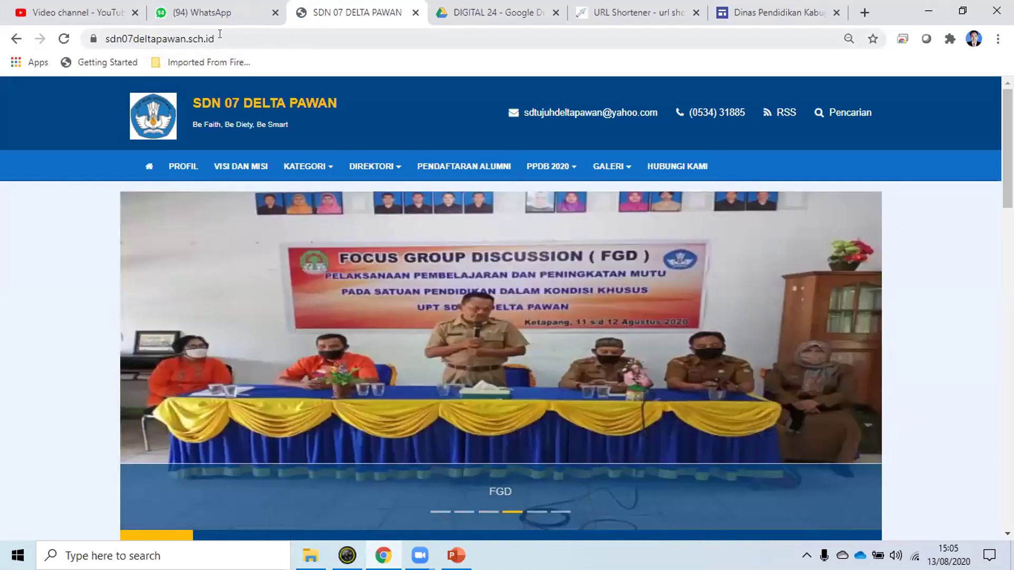
Step: Copy the sdn07deltapawan.sch.id address and go back to the Dinas Pendidikan site editor
left_click(136, 32)
key("ctrl+c")
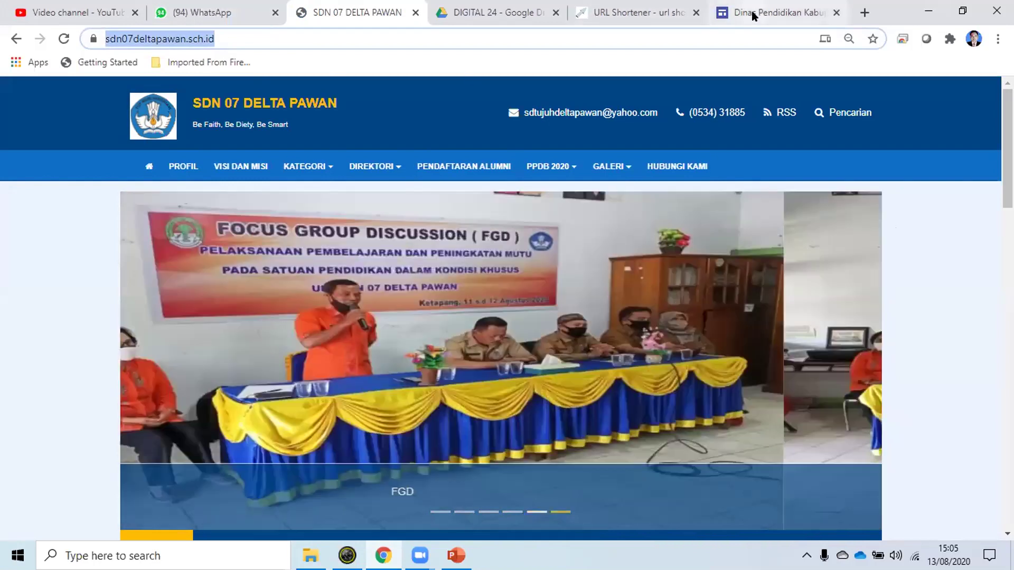
left_click(751, 11)
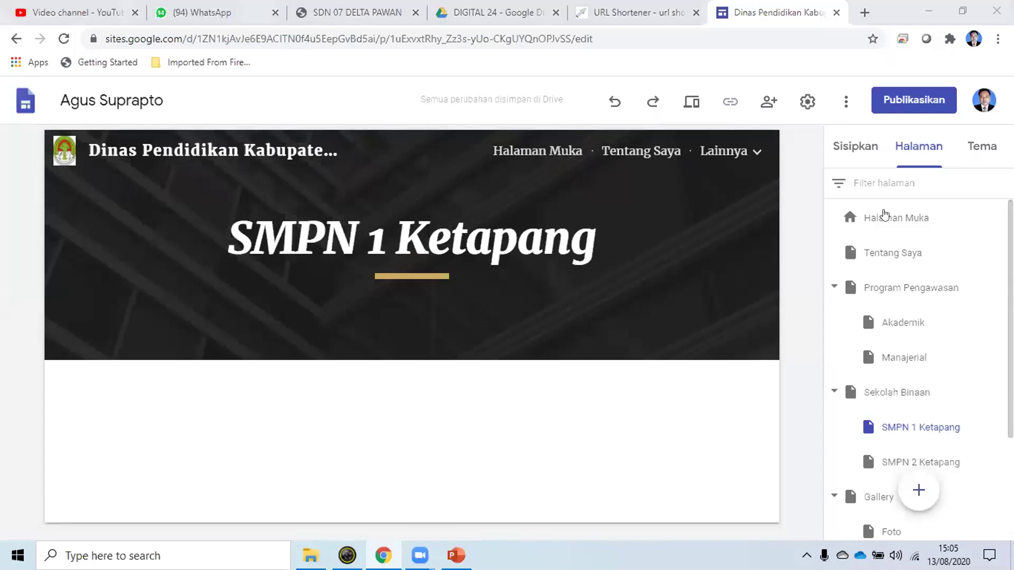
Step: Add a Pemisah divider below the header and embed the whole sdn07deltapawan.sch.id website via Sematkan
left_click(854, 151)
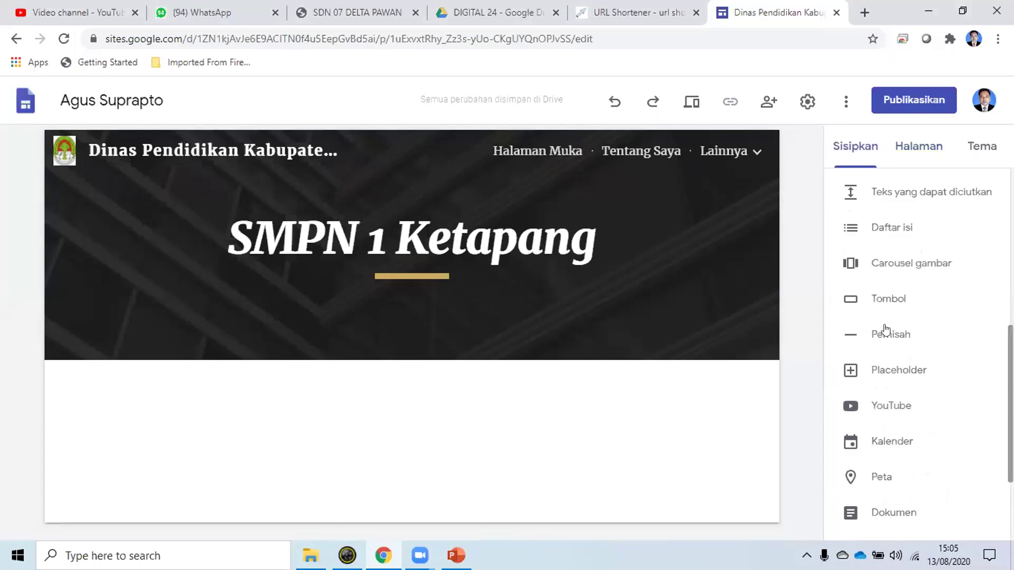
left_click(885, 329)
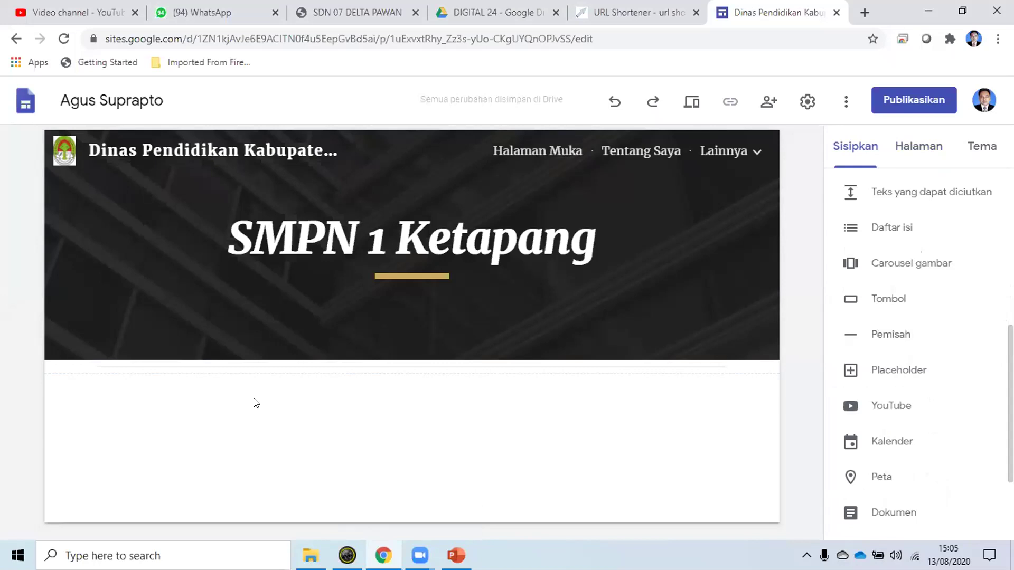
double_click(138, 417)
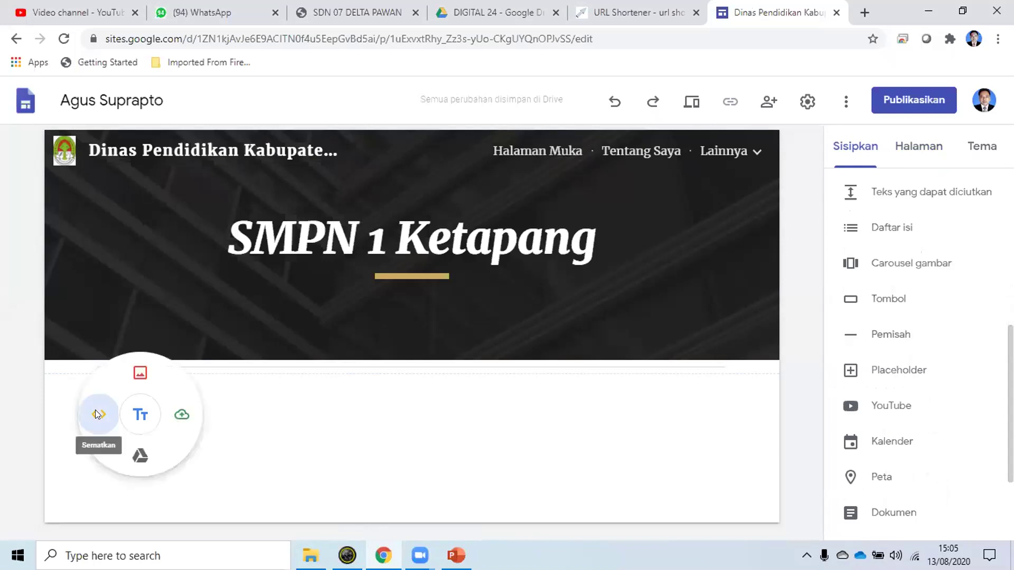
left_click(94, 415)
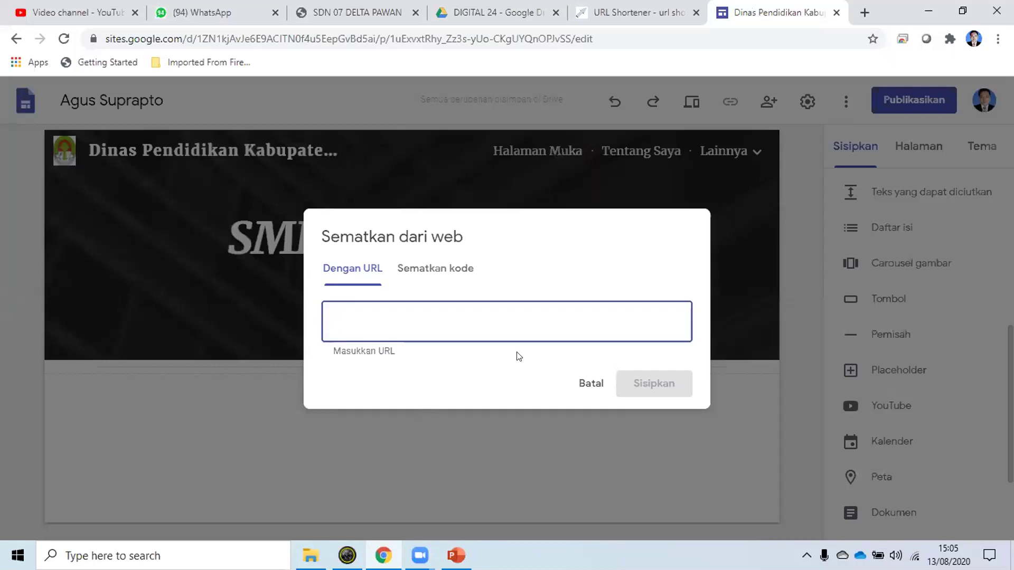
key("ctrl+v")
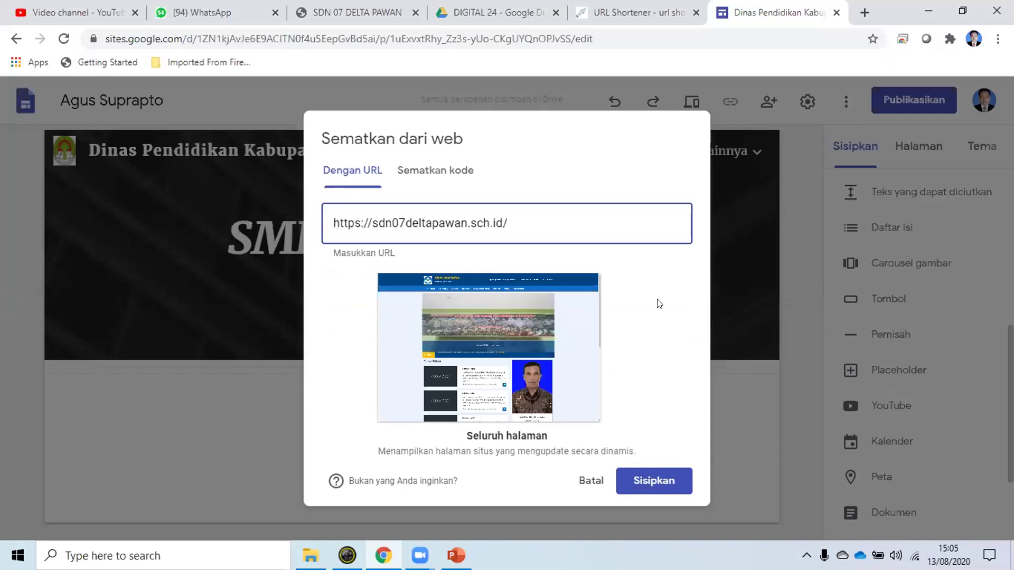
left_click(658, 482)
left_click(654, 482)
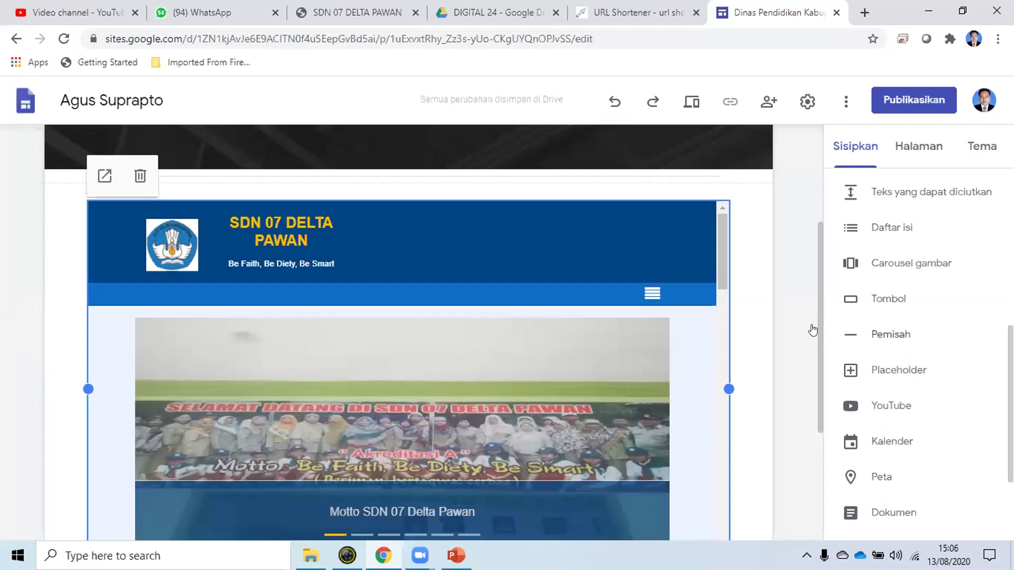
Step: Add a second Pemisah divider above the embedded school website
left_click(812, 330)
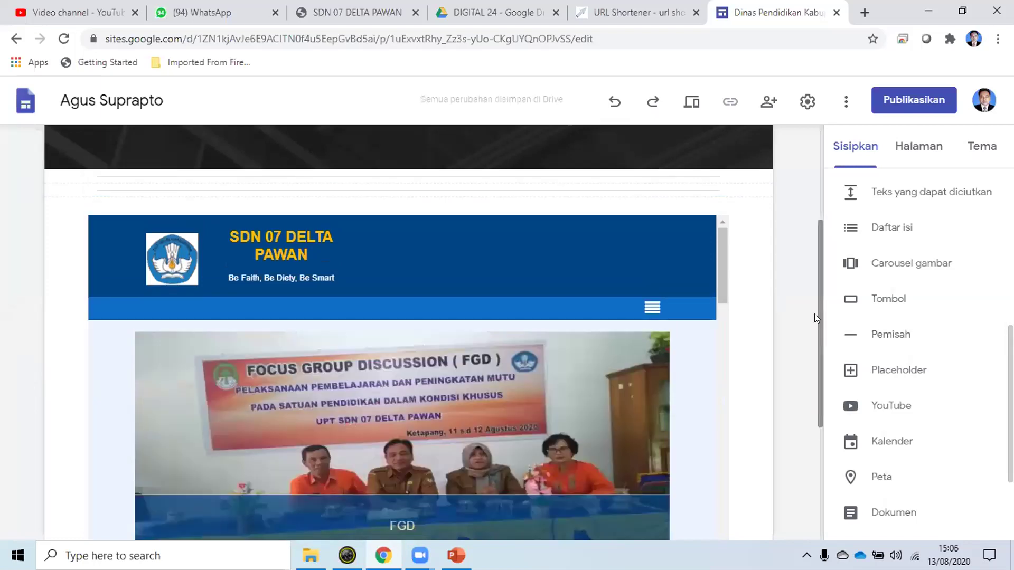
scroll(817, 221, "up", 3)
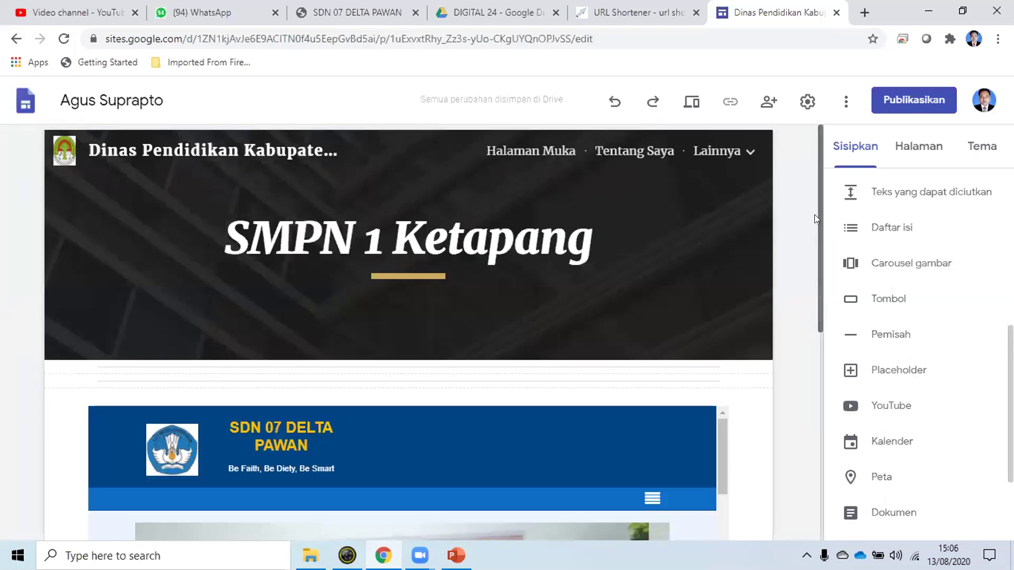
scroll(817, 328, "down", 4)
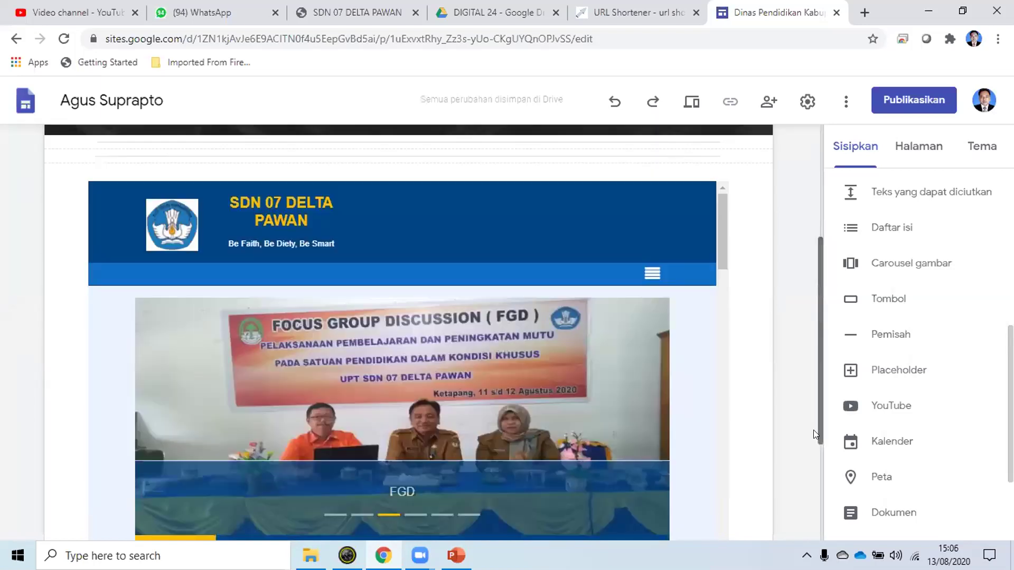
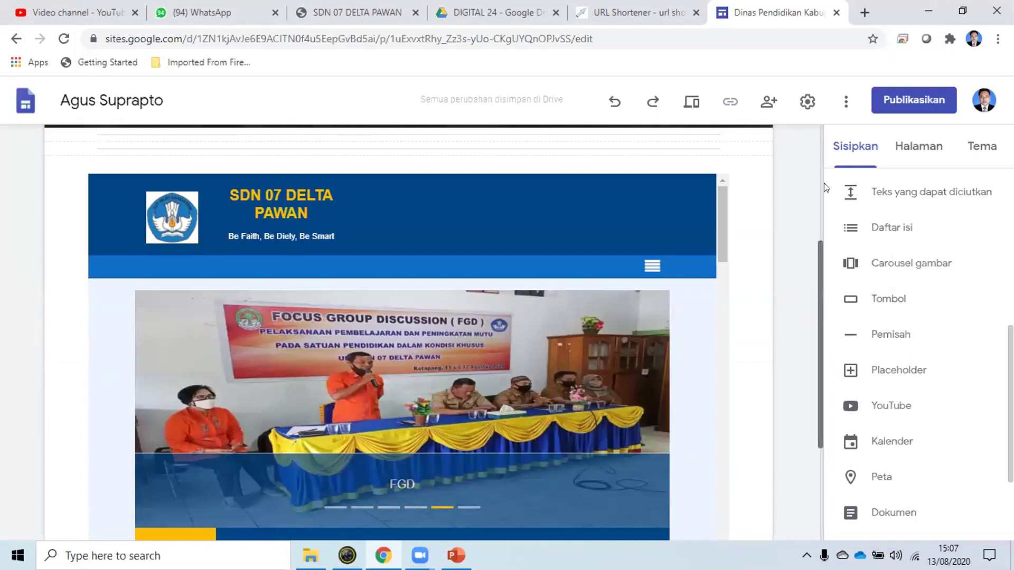
Step: Scroll back up to the SDN 07 Delta Pawan header and its embedded school website
left_click_drag(821, 306, 825, 187)
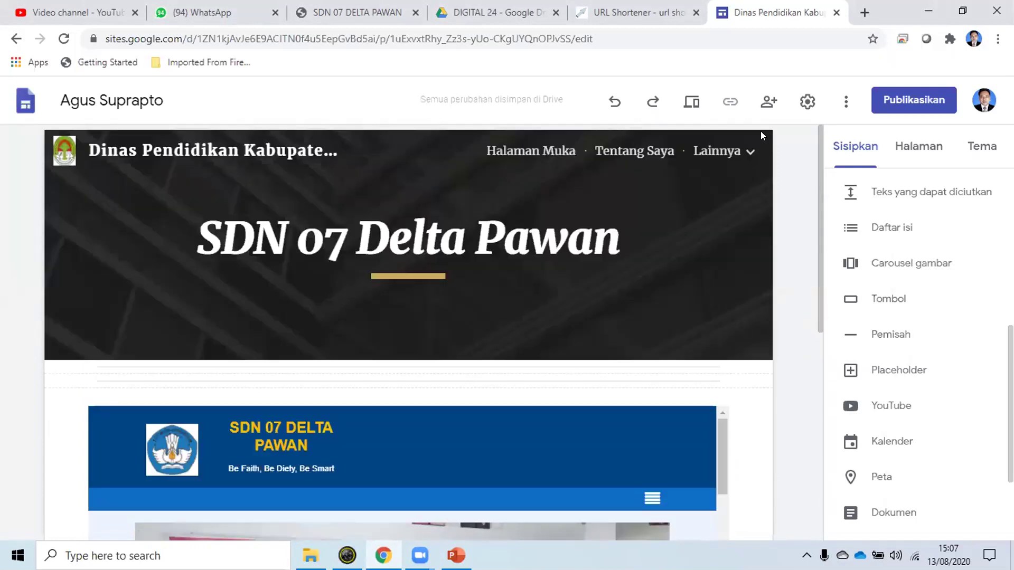
Step: Preview the SDN 07 Delta Pawan page and open VISI DAN MISI inside the embedded school site
left_click(693, 103)
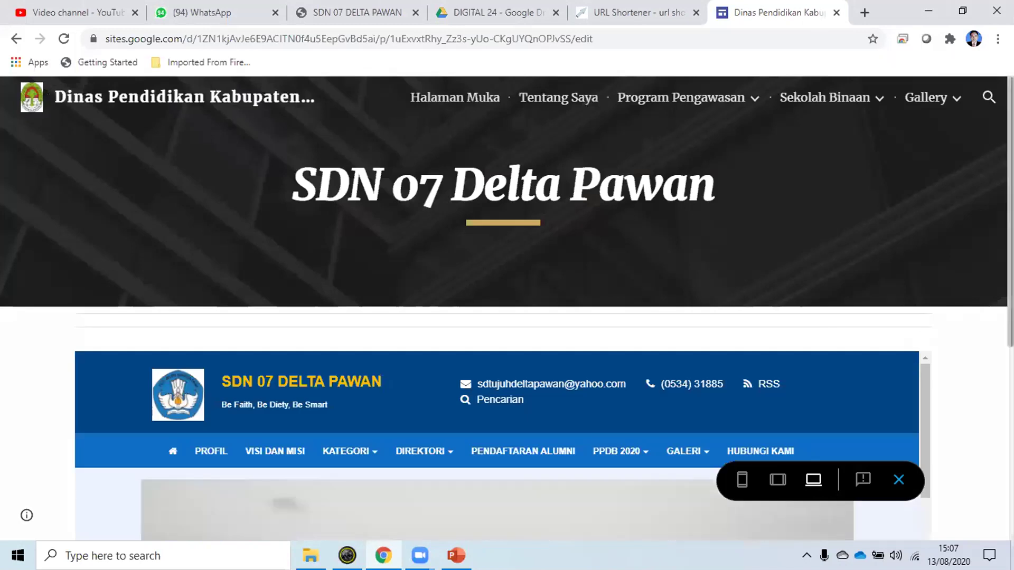
scroll(507, 306, "down", 6)
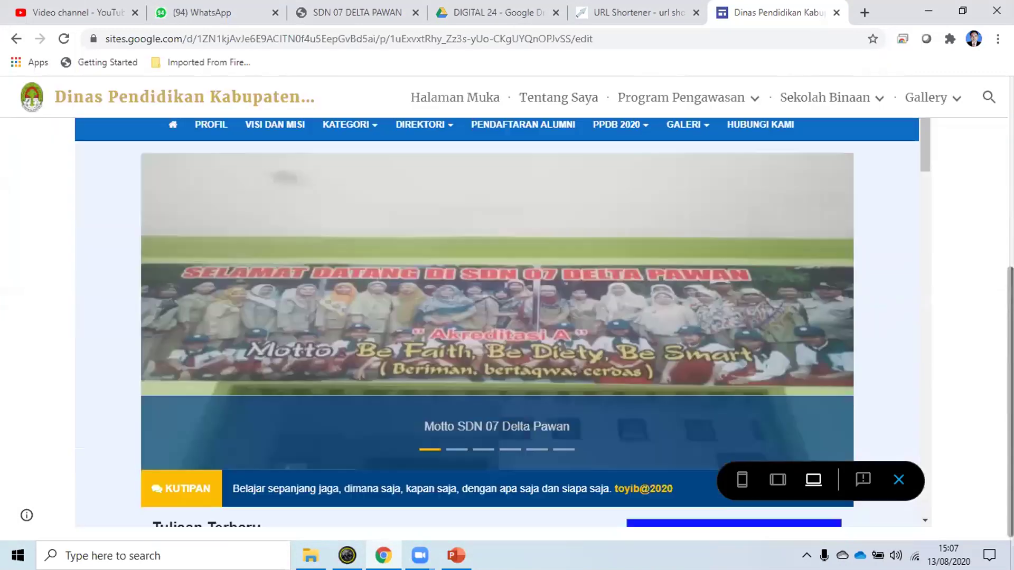
scroll(507, 327, "up", 4)
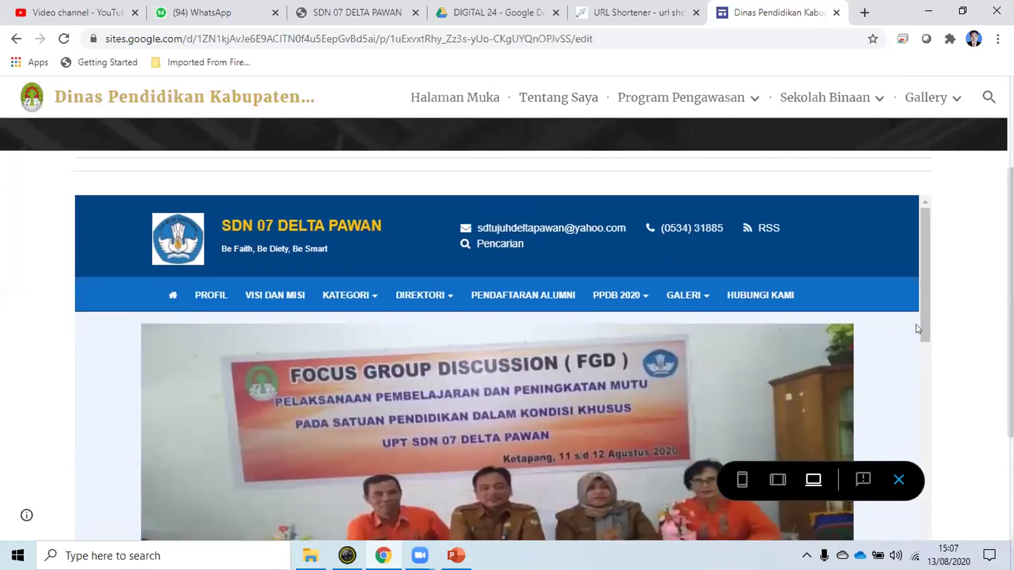
left_click_drag(925, 315, 907, 230)
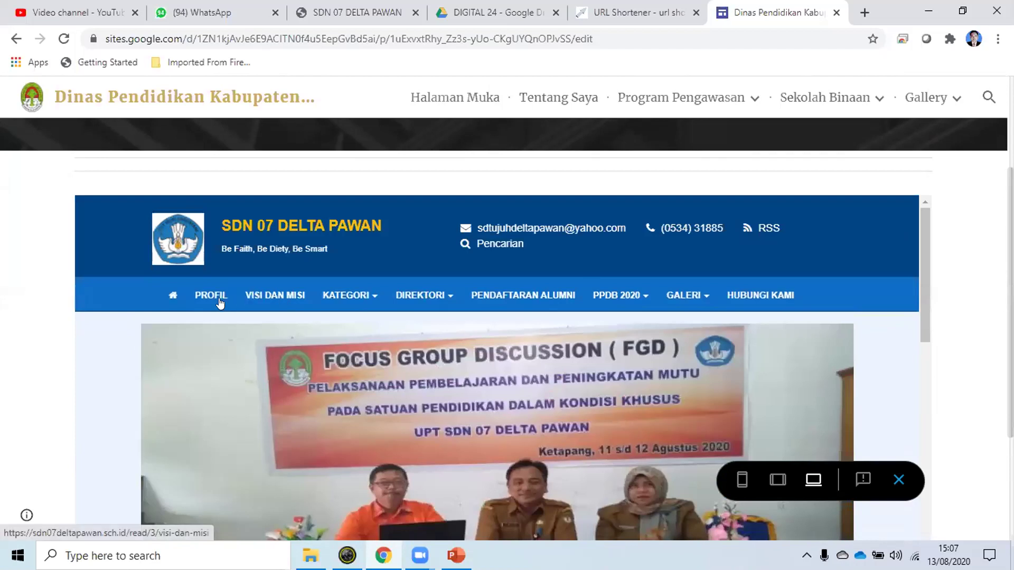
left_click(265, 295)
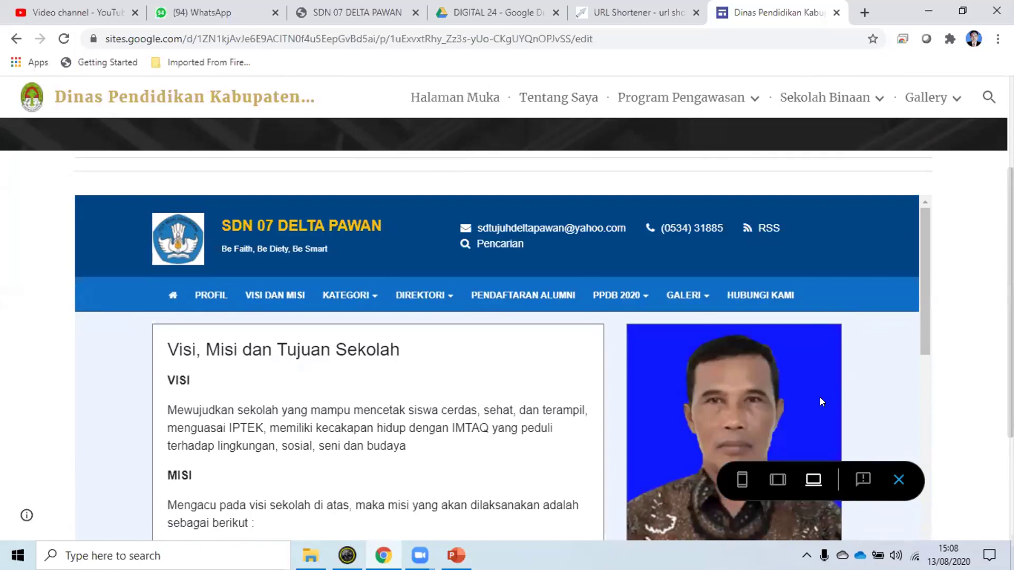
Step: Check the preview at Phone, Tablet and Large screen widths, then exit preview
left_click(741, 489)
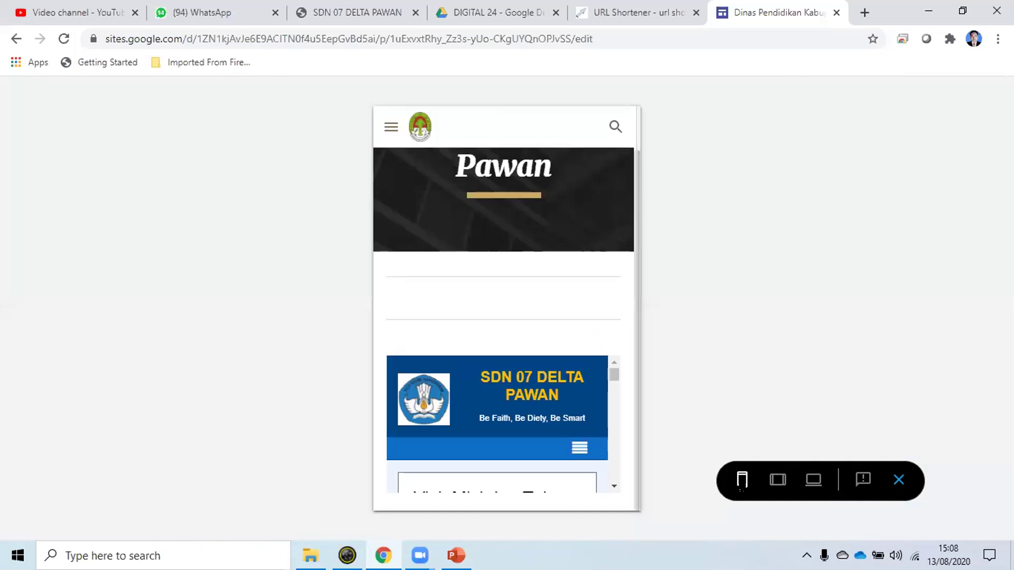
left_click(777, 480)
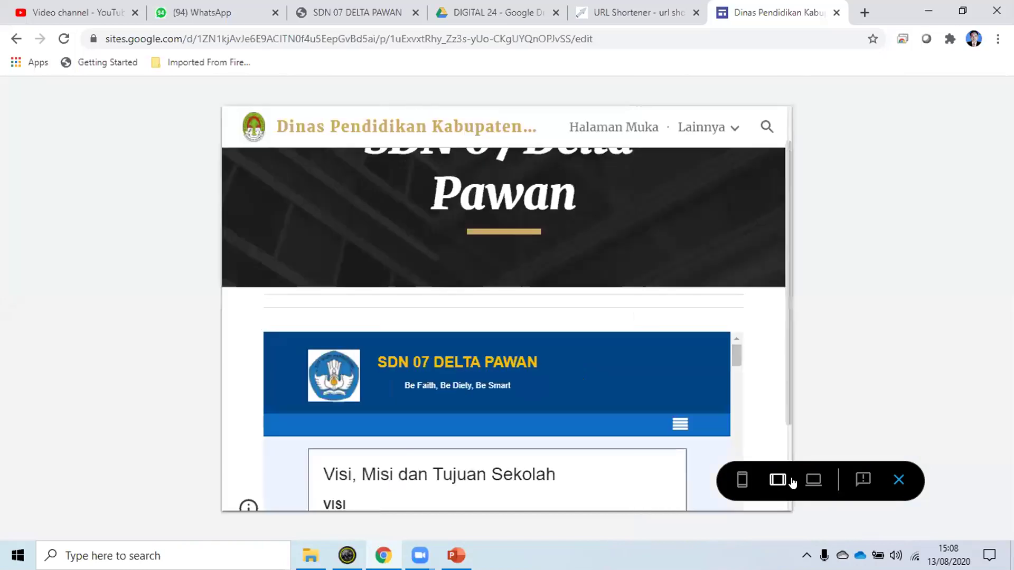
left_click(813, 480)
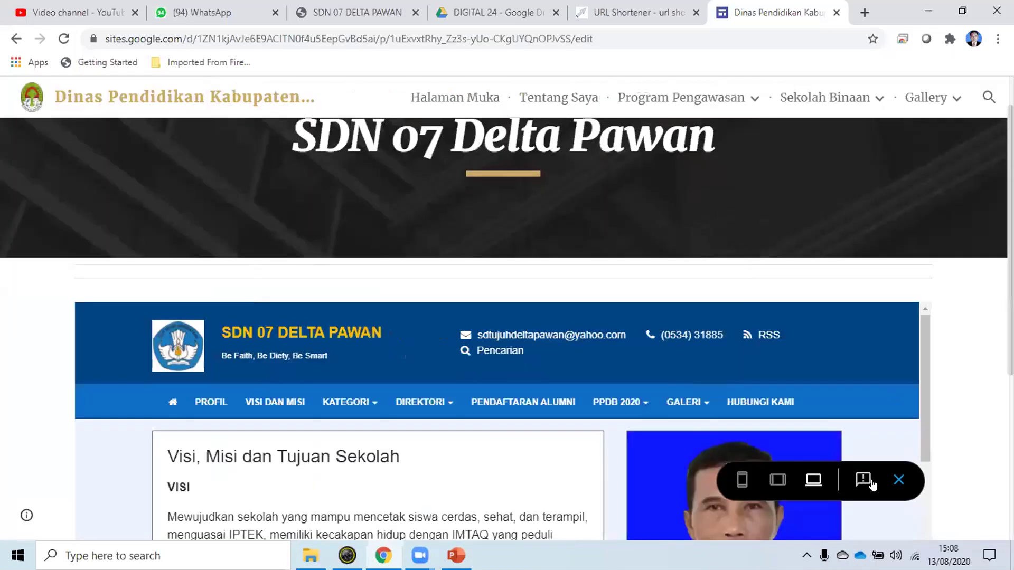
left_click(900, 481)
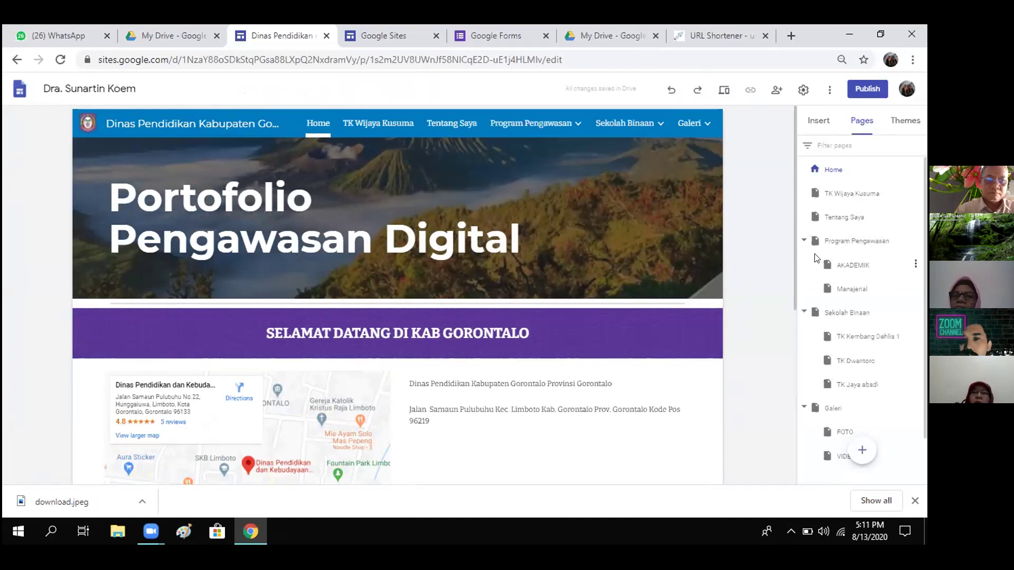
Step: Bring up the Portofolio Pengawasan Digital Home page with its Sekolah Binaan subpages
mouse_move(697, 169)
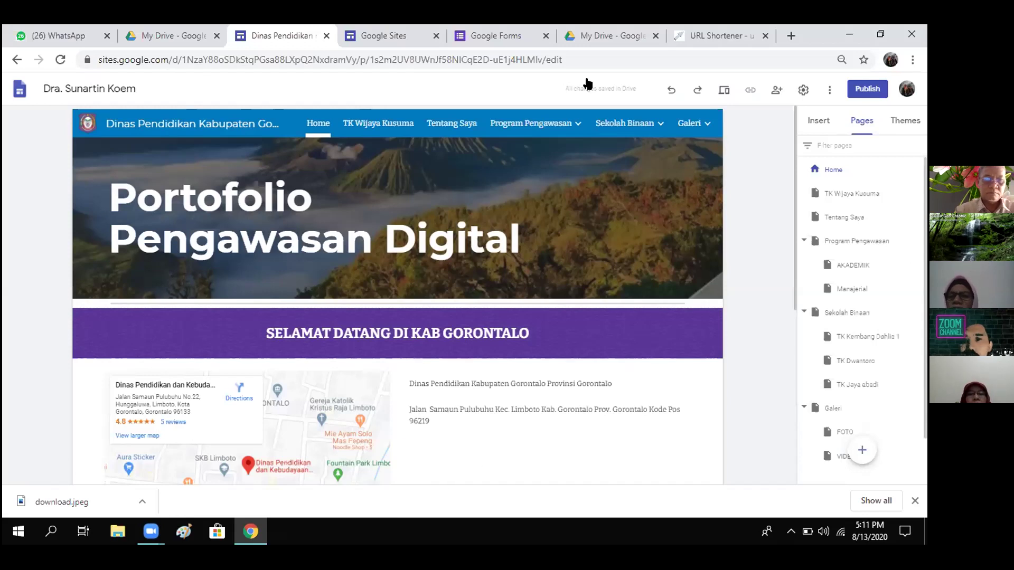
Step: Preview the portfolio at Phone, Tablet and Large screen, view Tentang Saya, then exit preview
left_click(723, 91)
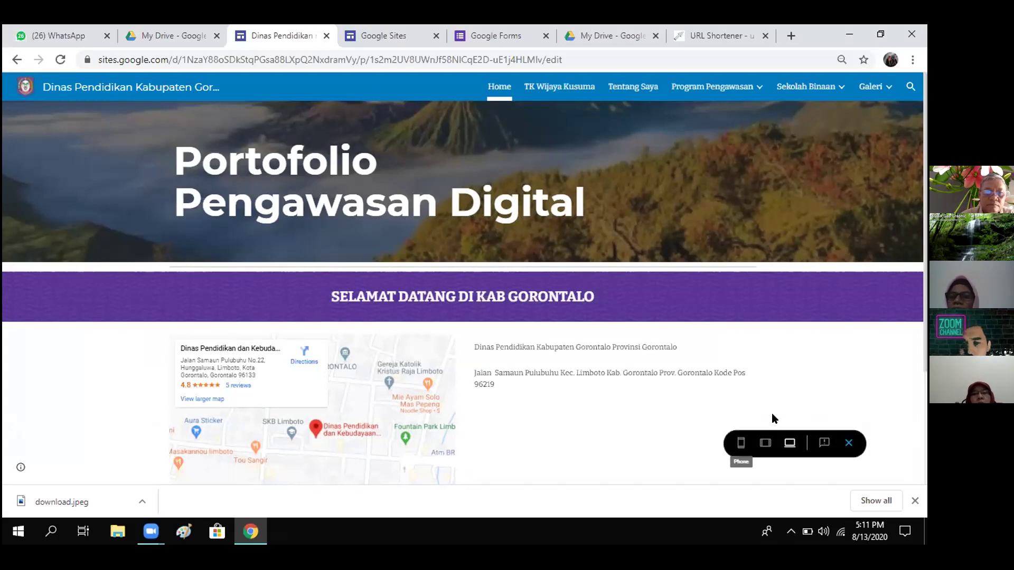
left_click(742, 449)
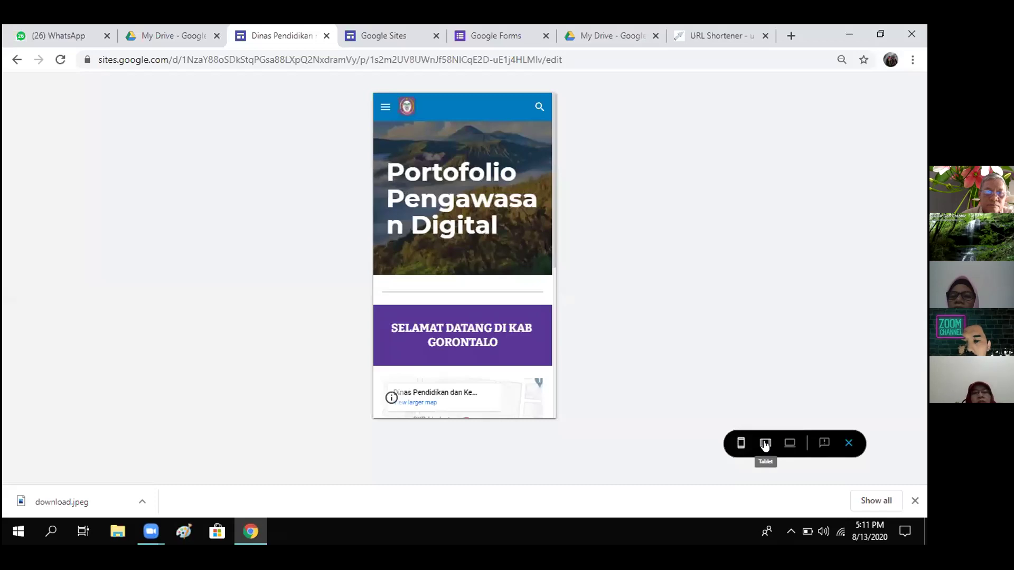
left_click(765, 444)
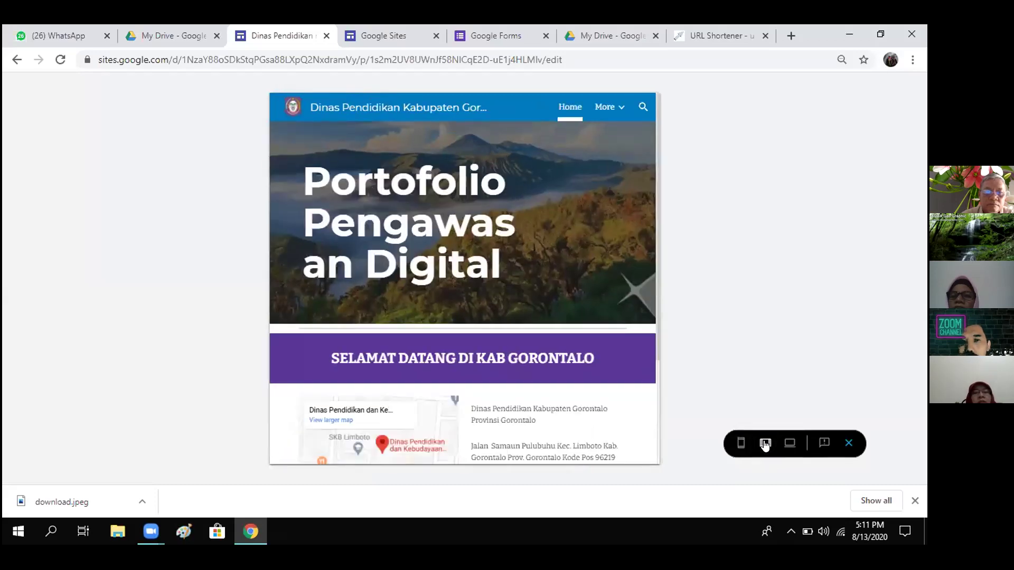
left_click(789, 443)
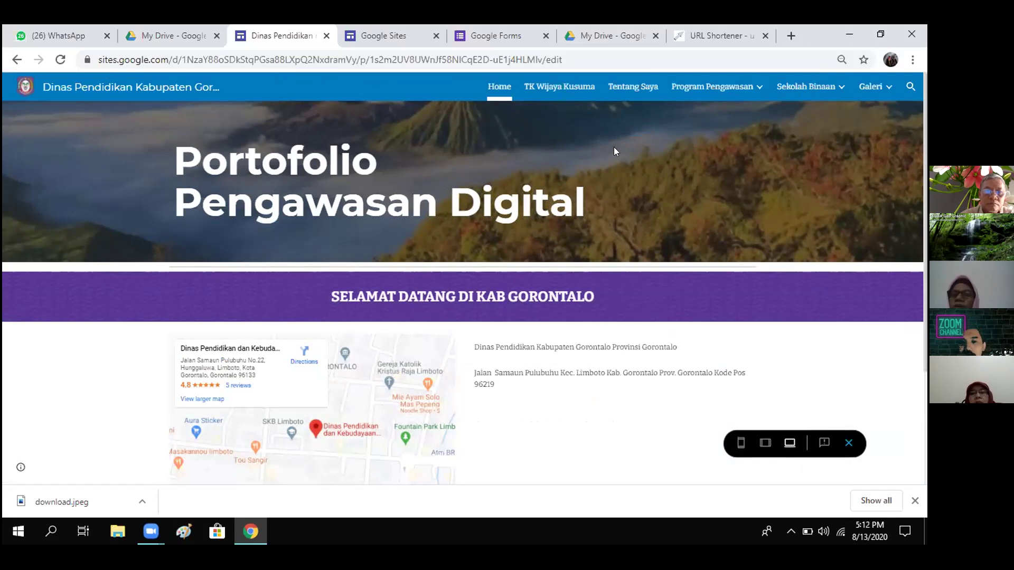
left_click(621, 81)
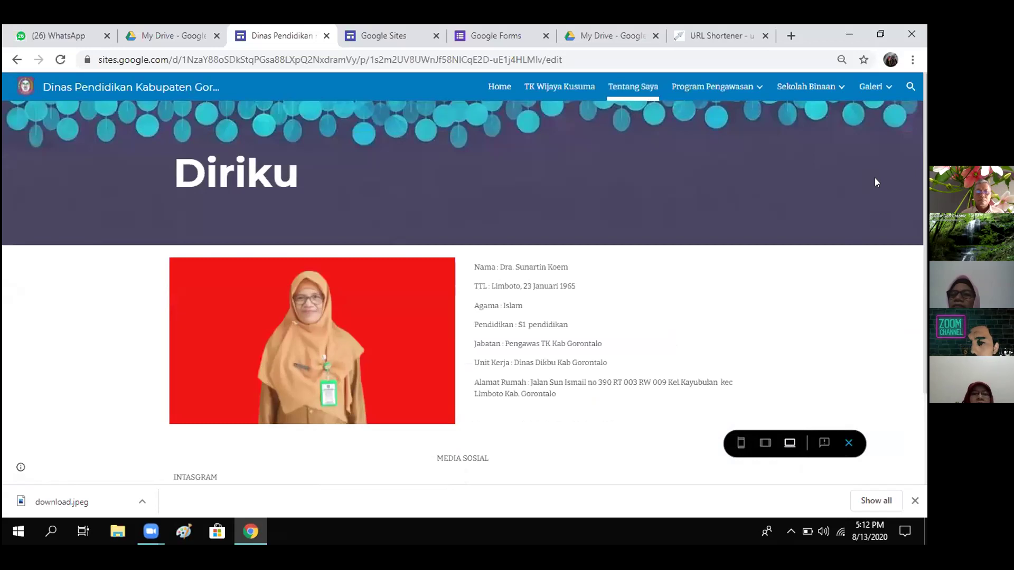
left_click(849, 441)
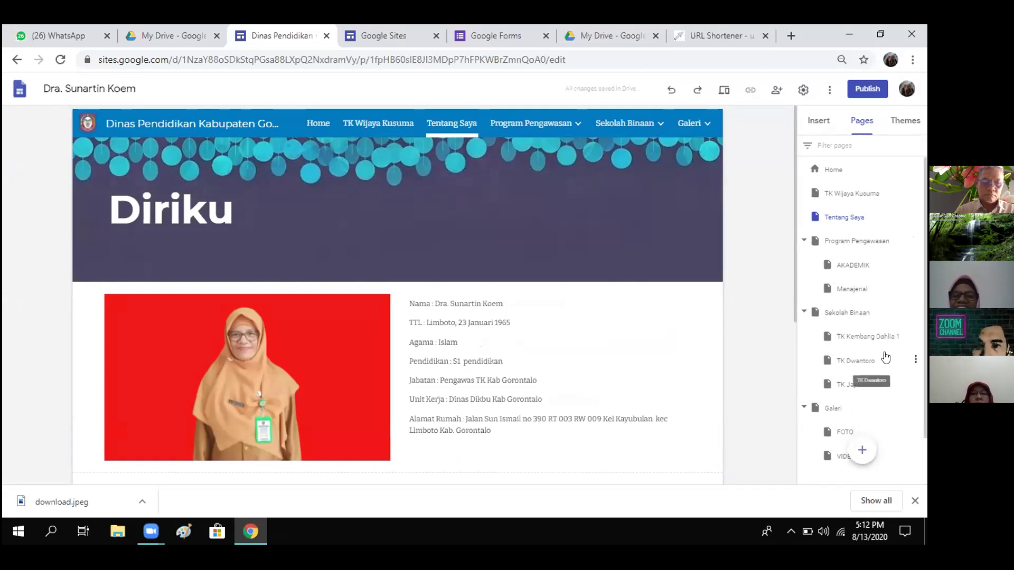
Step: Browse Sekolah Binaan and its TK Dwantoro, TK Jaya abadi and TK Kembang Dahlia 1 subpages
left_click(855, 319)
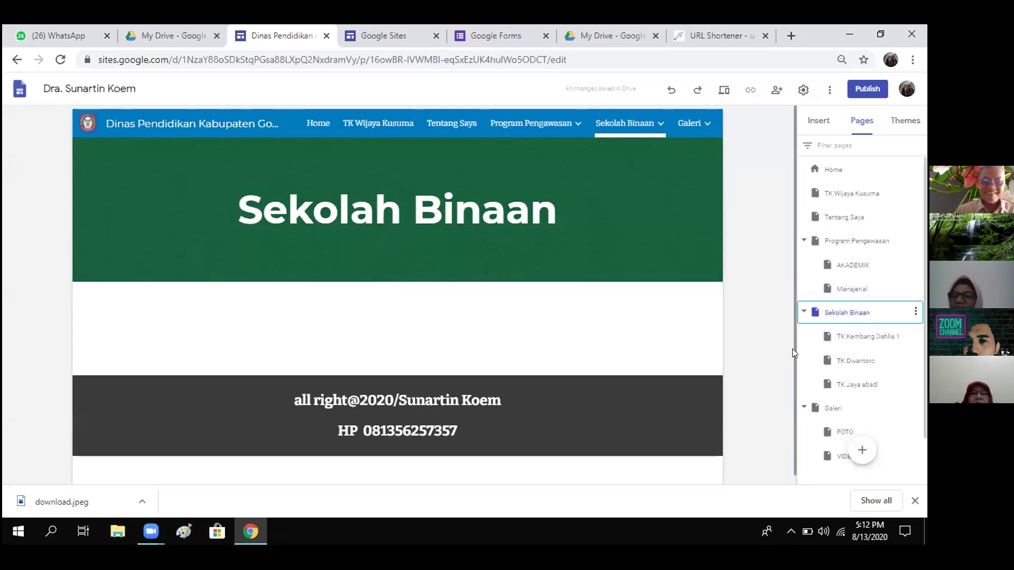
scroll(793, 380, "down", 1)
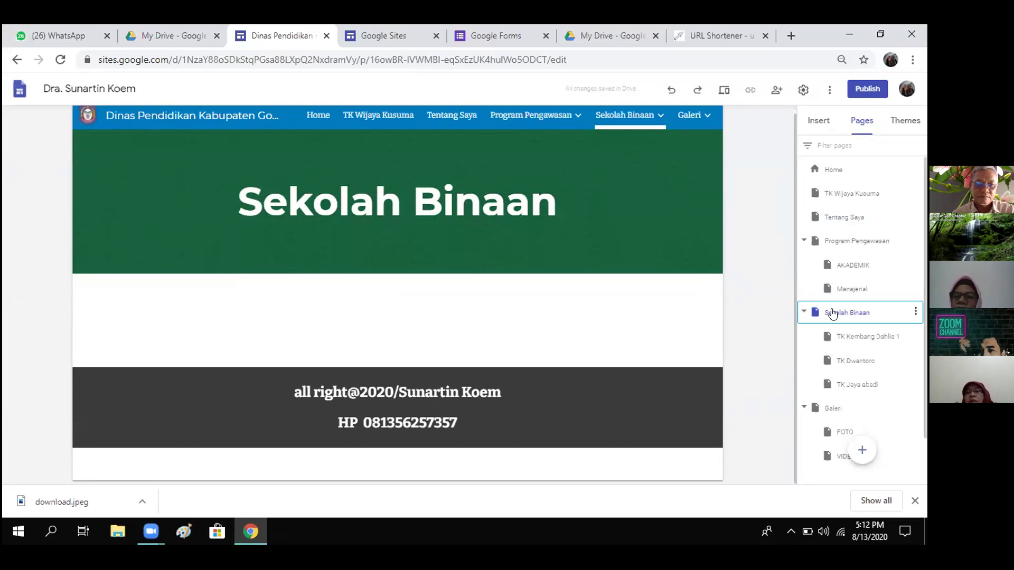
left_click(867, 351)
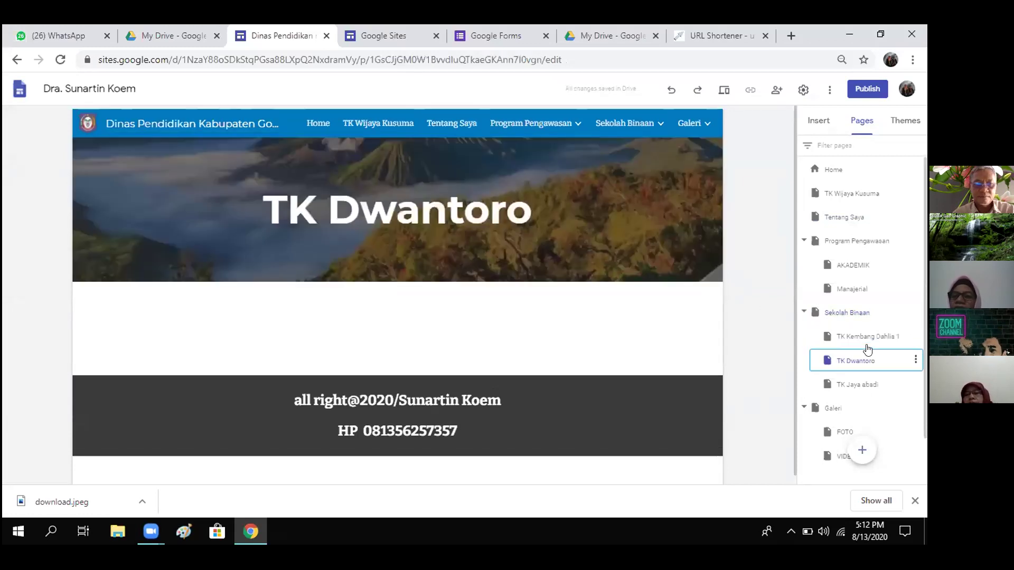
left_click(866, 391)
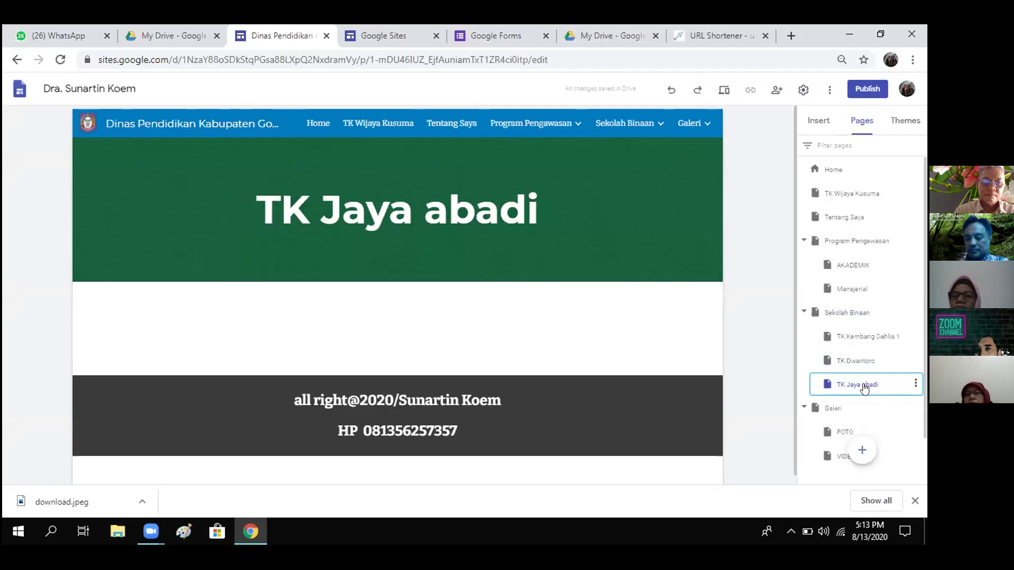
left_click(856, 340)
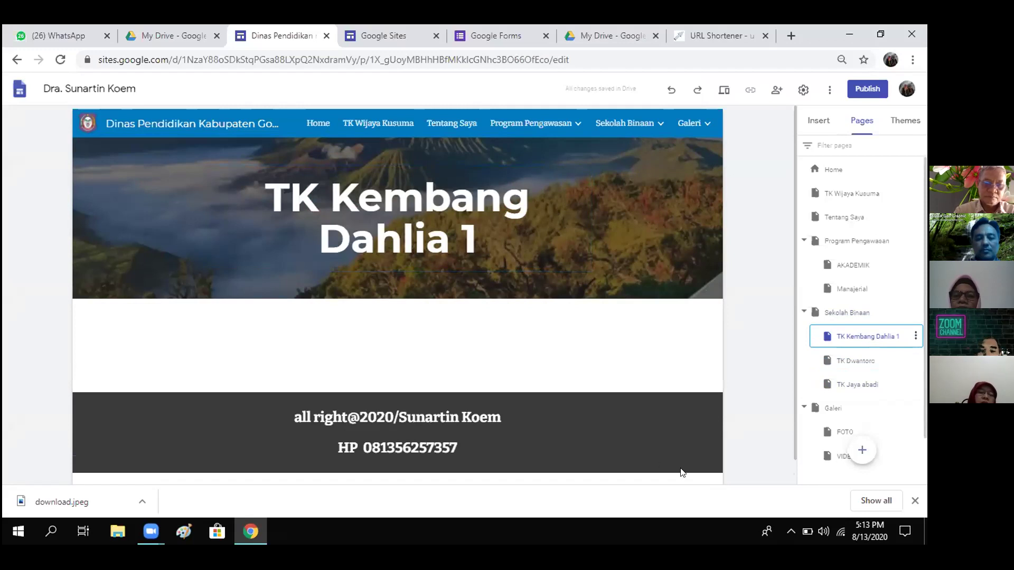
Step: Look through the FOTO page, then open TK Kembang Dahlia 1 for editing
left_click(830, 436)
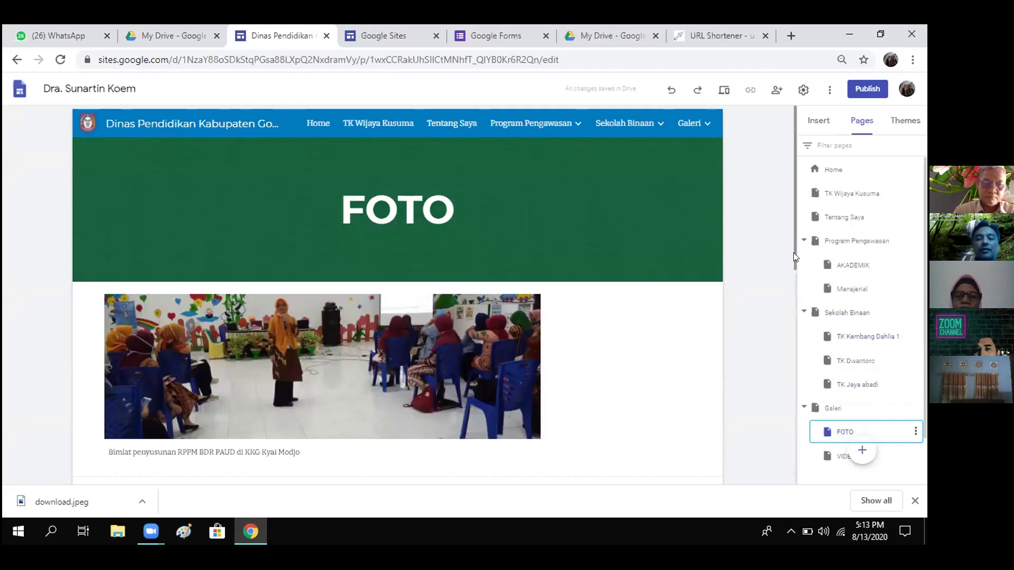
left_click_drag(793, 255, 794, 368)
scroll(788, 366, "down", 1)
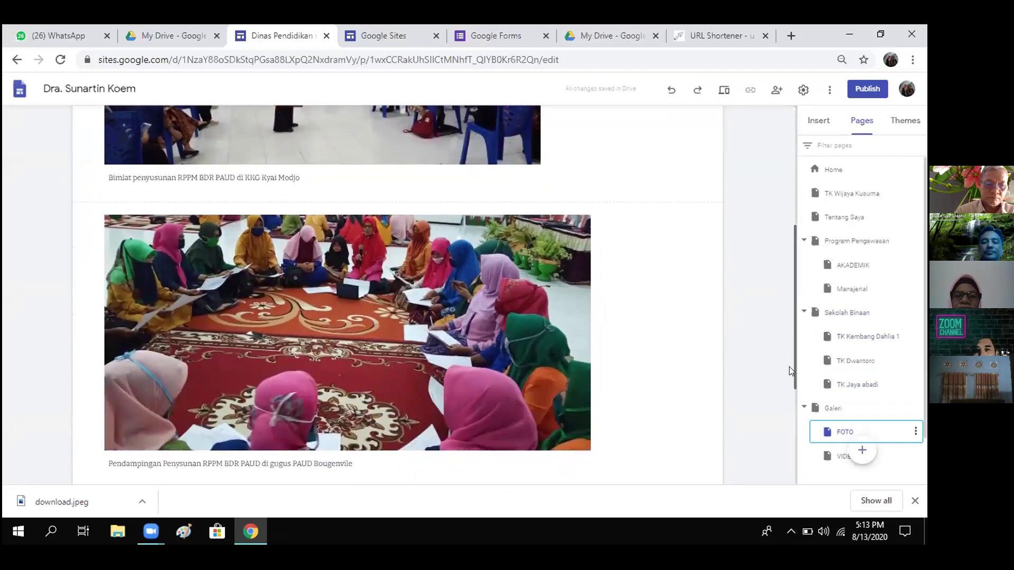
scroll(789, 366, "up", 5)
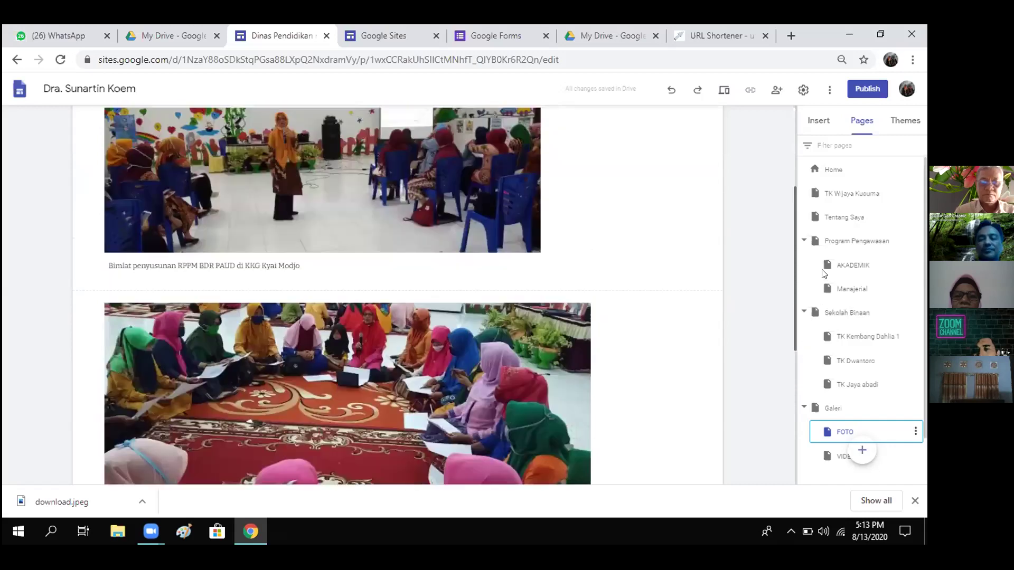
left_click(859, 343)
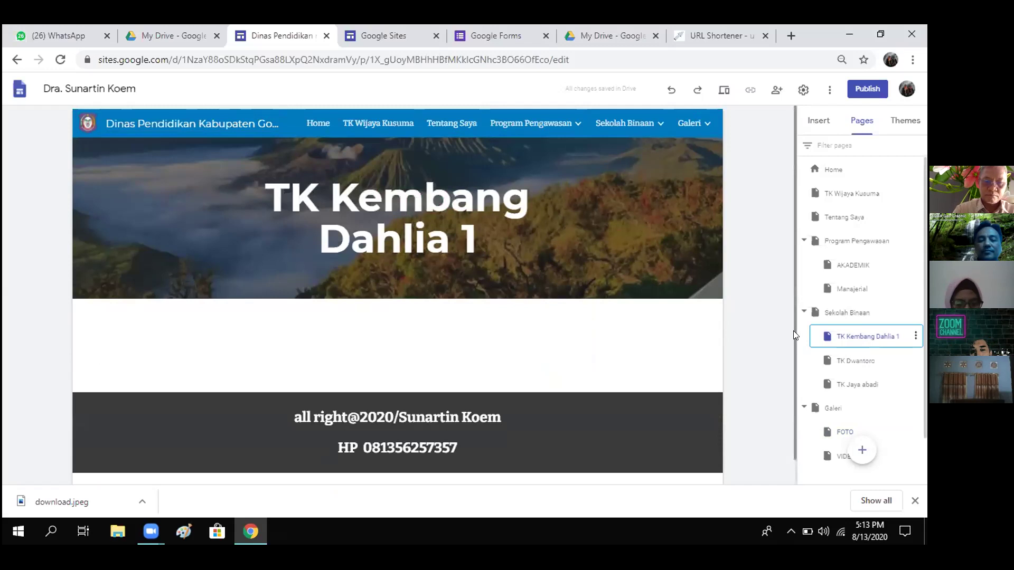
left_click_drag(793, 331, 793, 376)
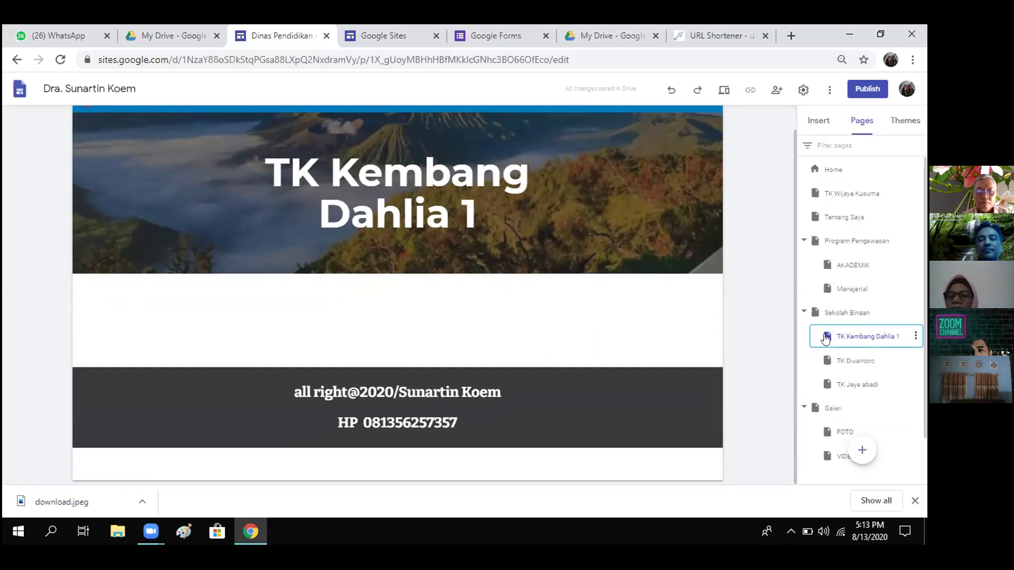
Step: Add a subpage named 'supervisi pembelajaran' under TK Kembang Dahlia 1
left_click(915, 337)
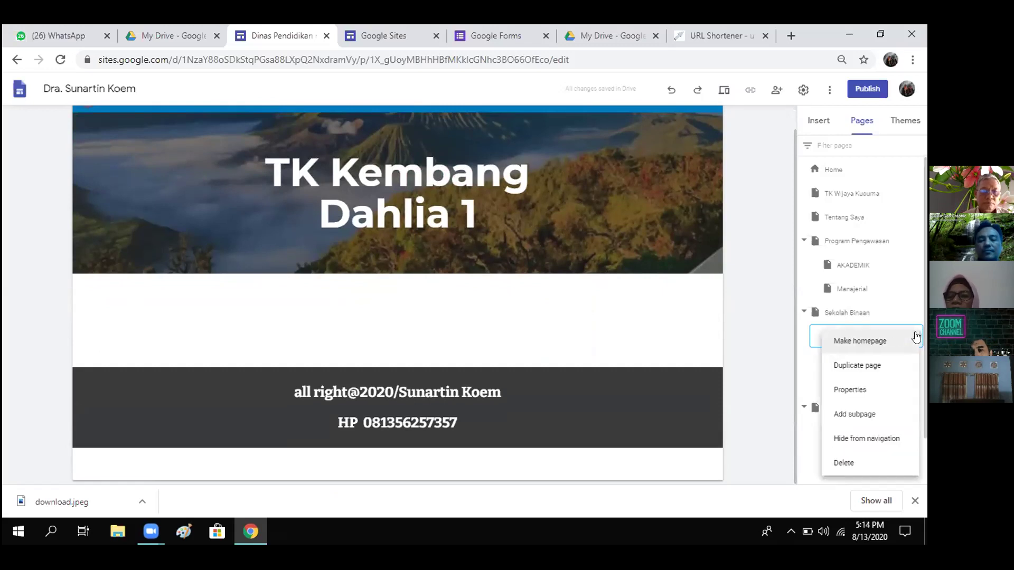
left_click(876, 418)
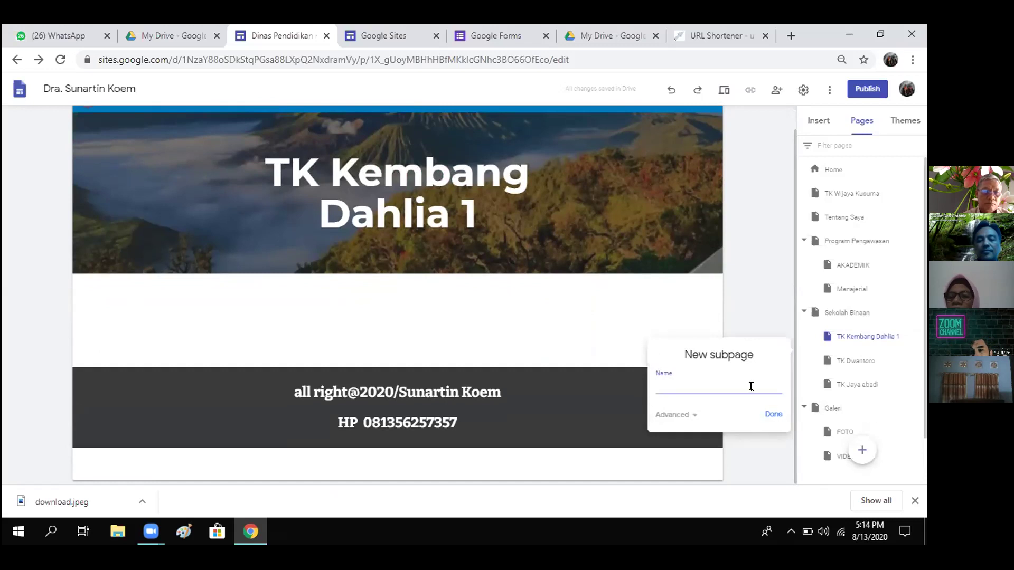
type("supervisi pembelajaran")
left_click(774, 416)
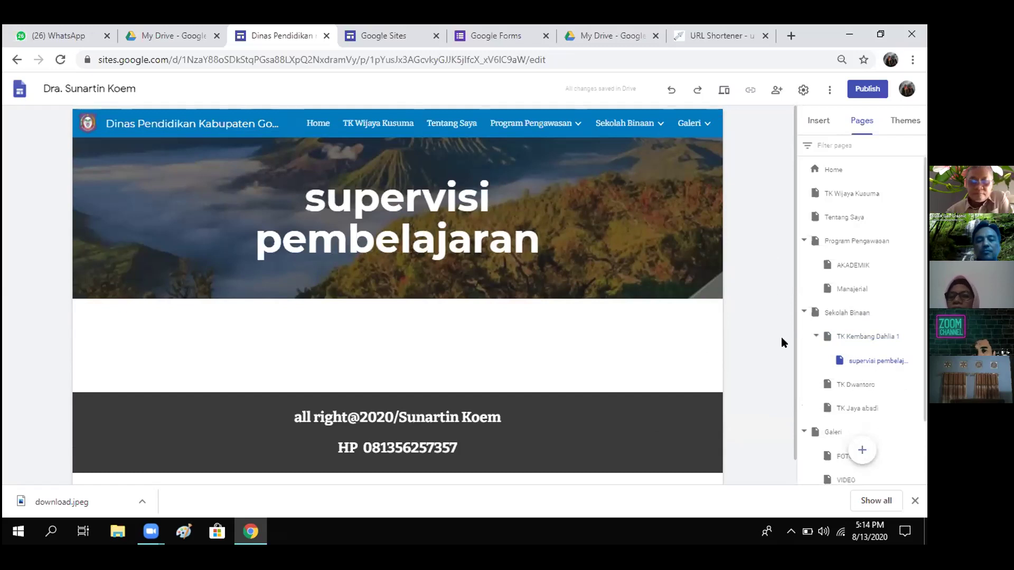
Step: Settle on the Sekolah Binaan page after briefly checking TK Kembang Dahlia 1
left_click(844, 314)
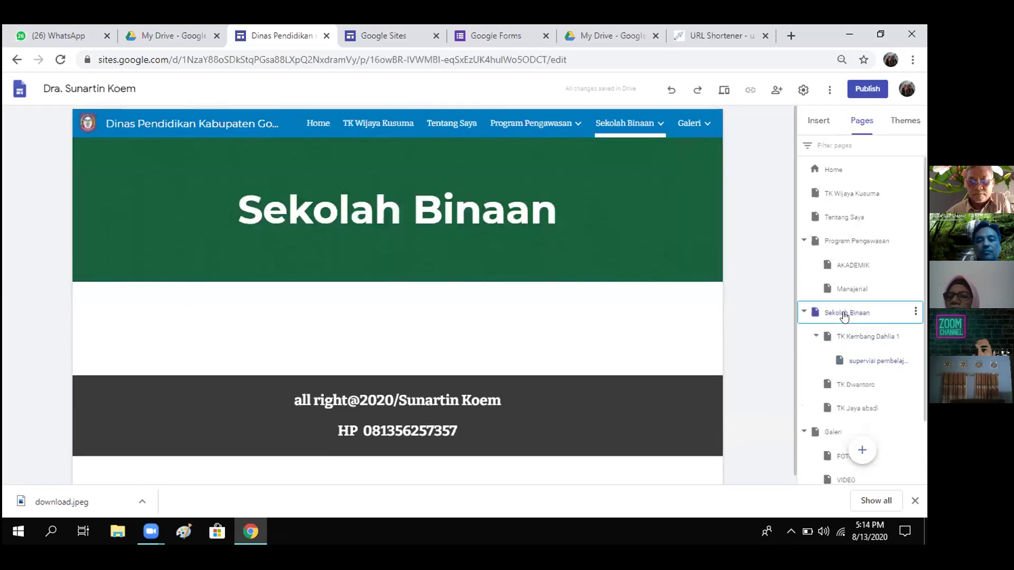
left_click(854, 336)
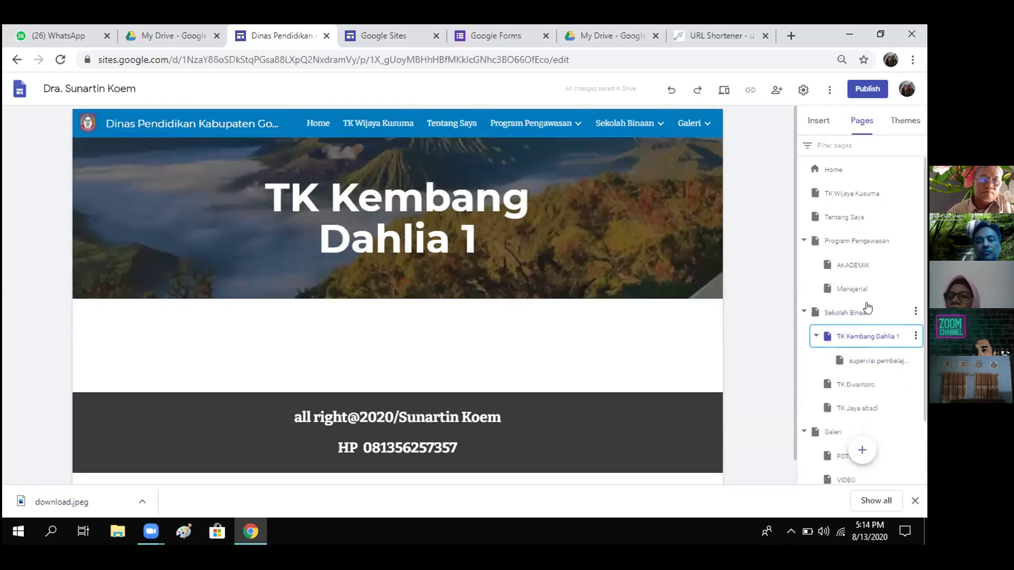
left_click(866, 311)
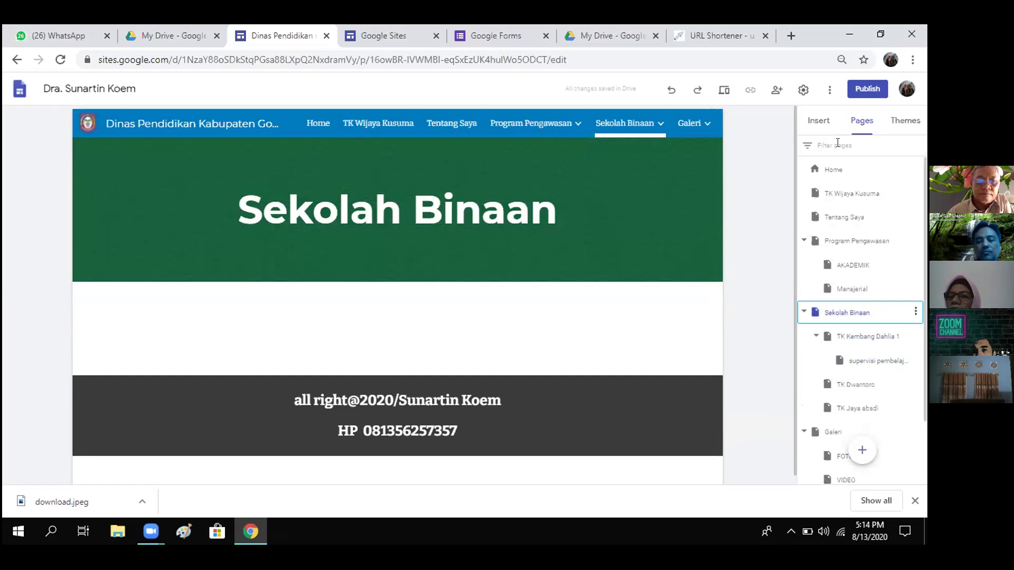
Step: In preview, reach supervisi pembelajaran via the Sekolah Binaan menu under TK Kembang Dahlia 1
left_click(724, 89)
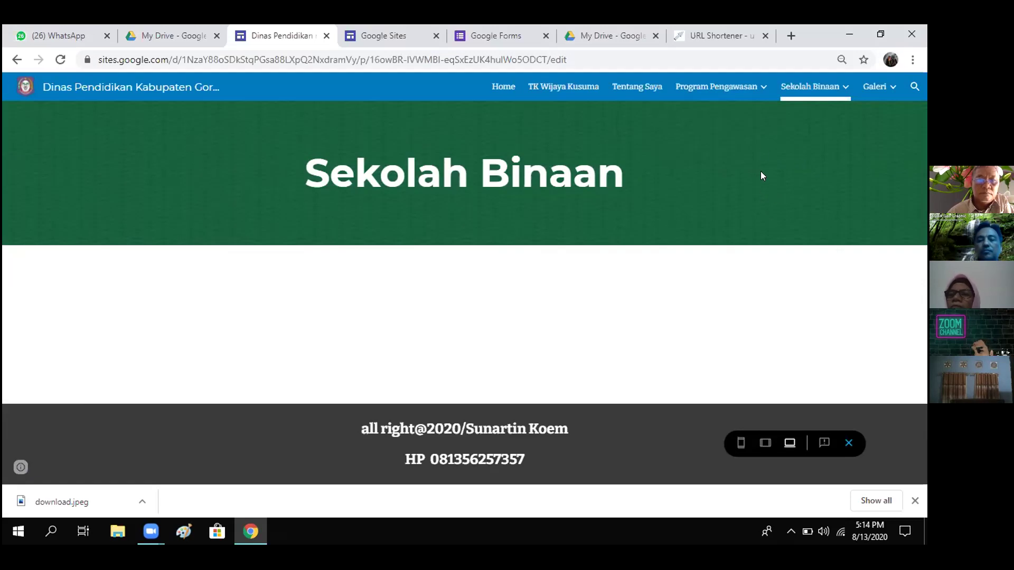
mouse_move(791, 93)
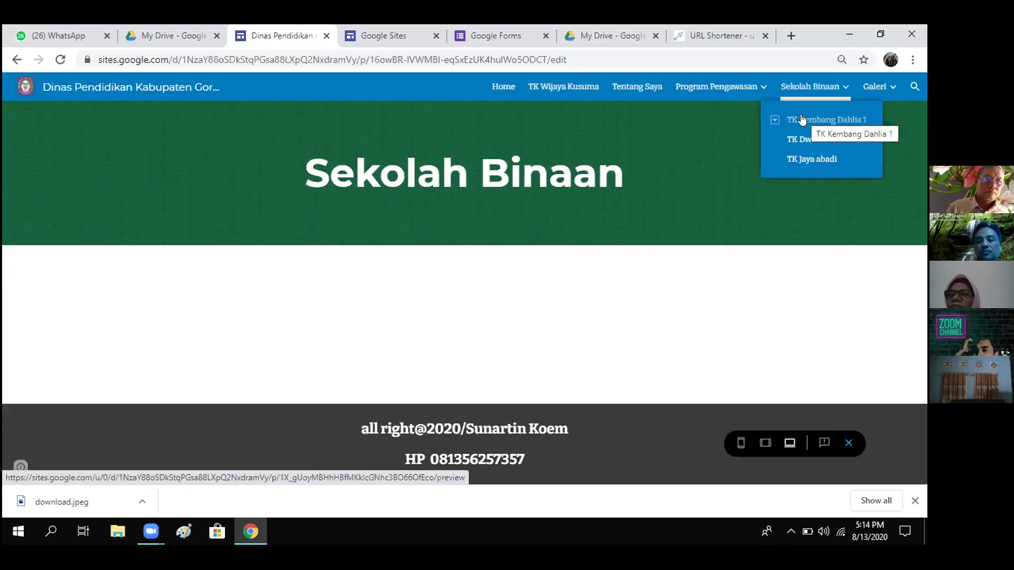
left_click(776, 118)
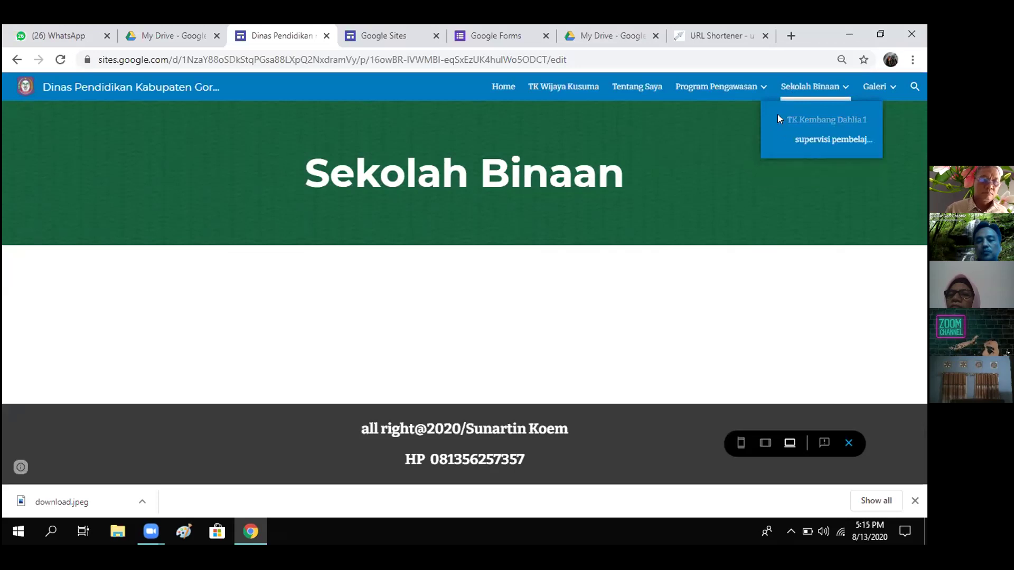
left_click(807, 140)
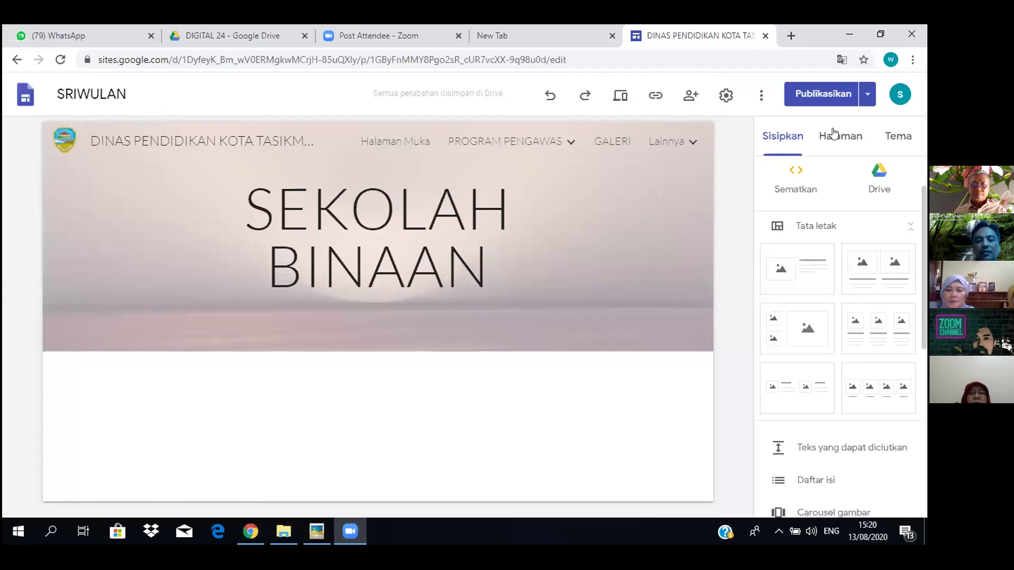
Step: Rename the Halaman Muka home page to 'BERANDA' in the Pages panel
left_click(377, 140)
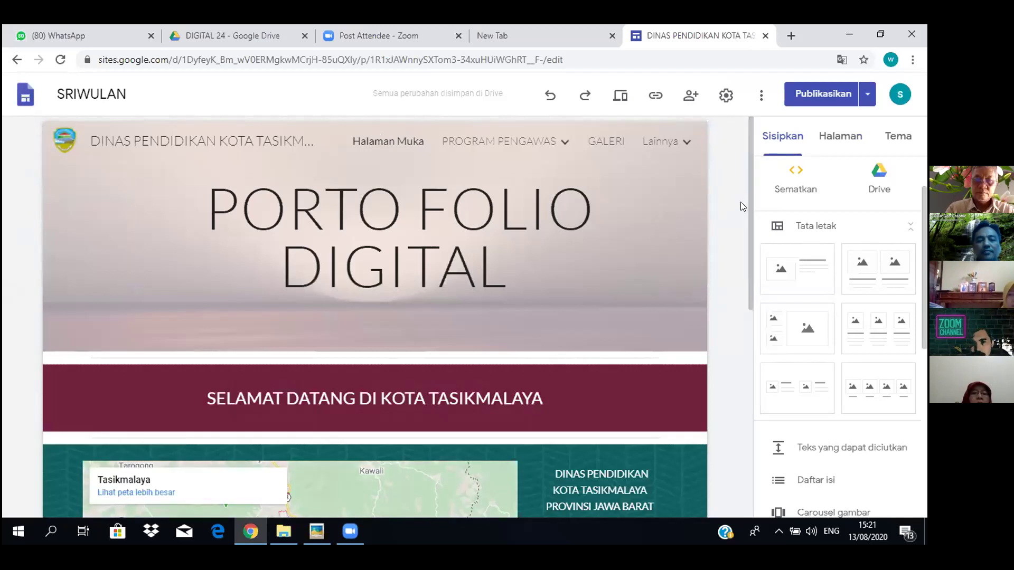
left_click(834, 138)
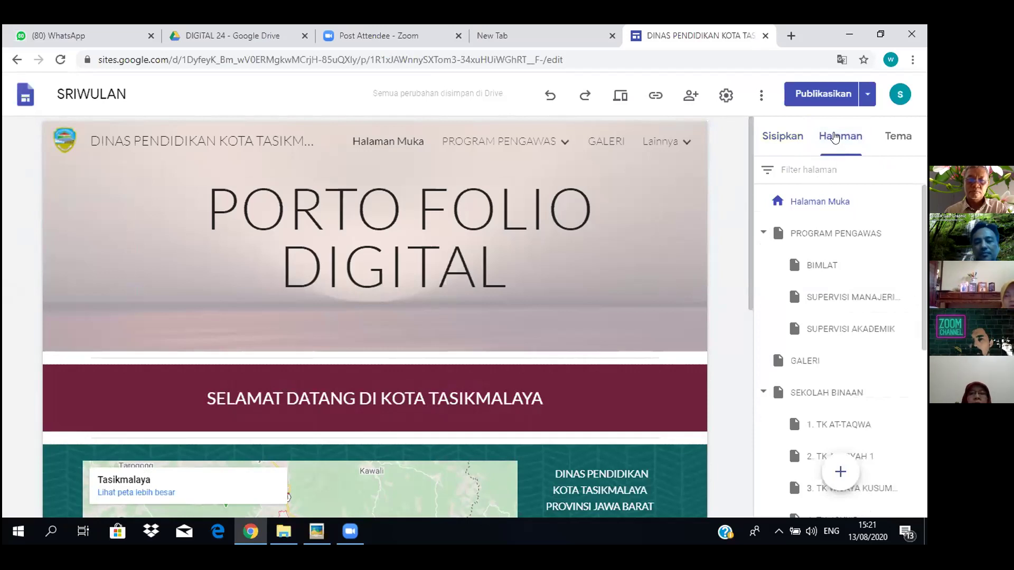
double_click(801, 196)
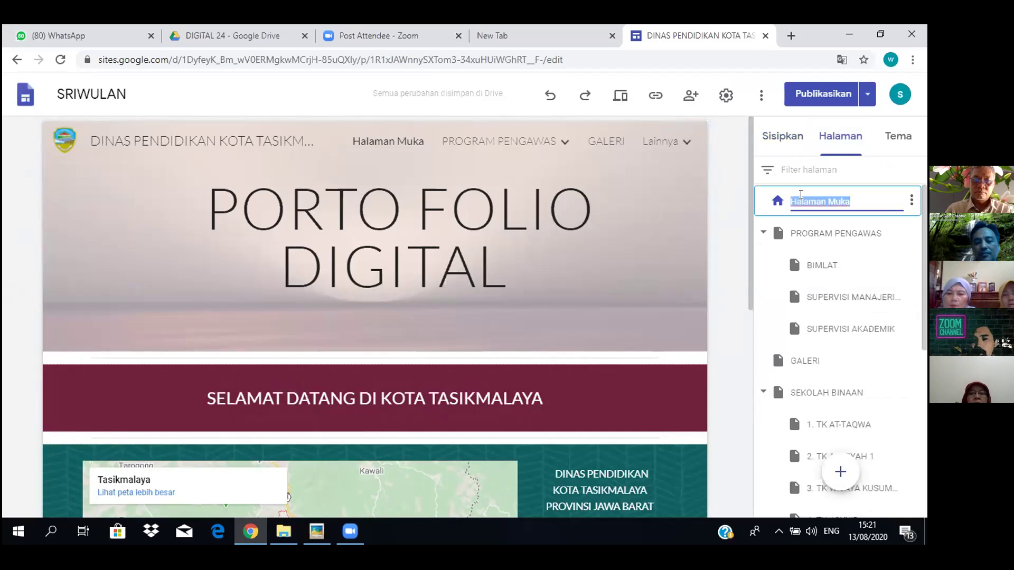
mouse_move(676, 216)
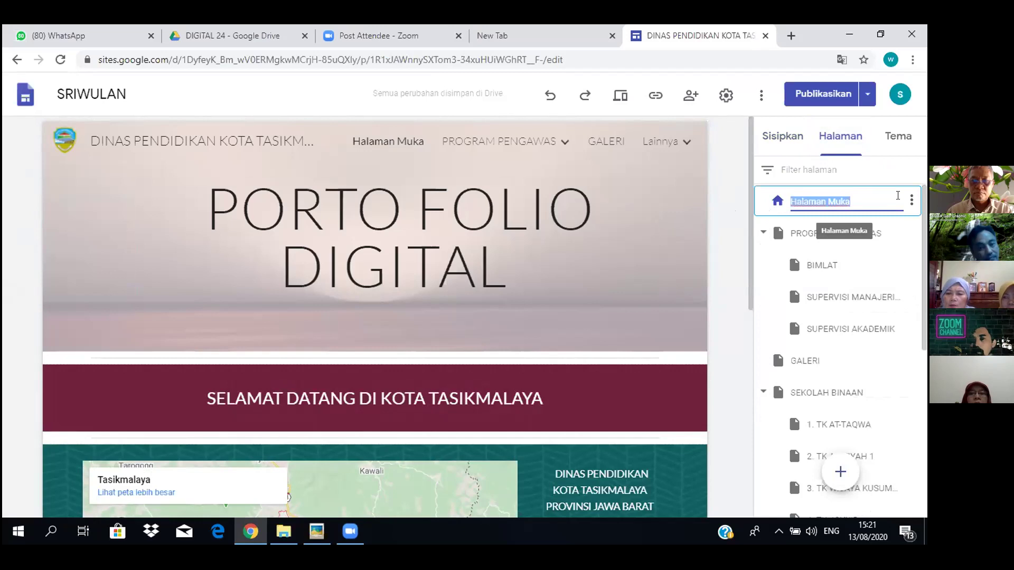
left_click(566, 226)
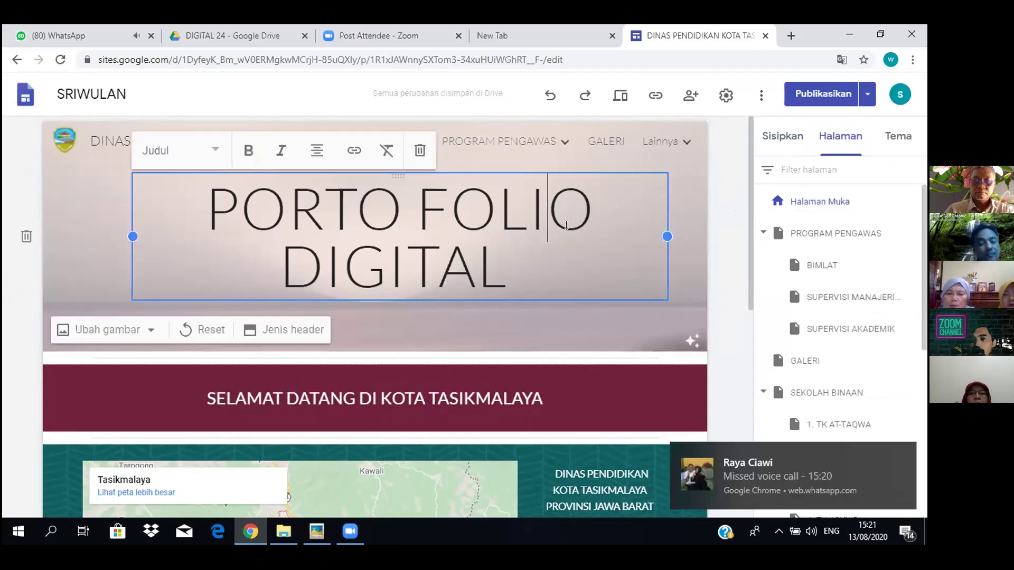
left_click(855, 205)
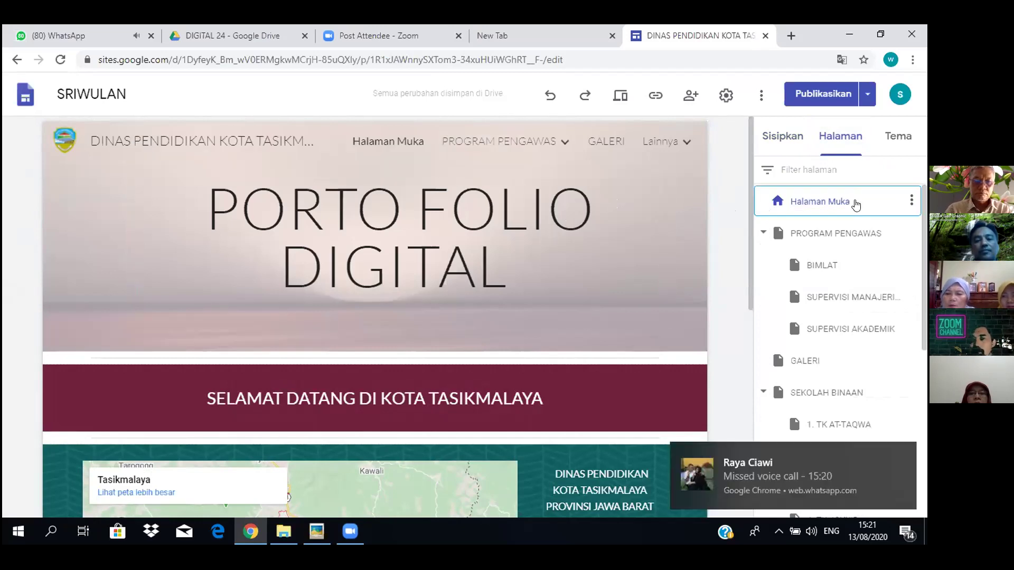
left_click(855, 204)
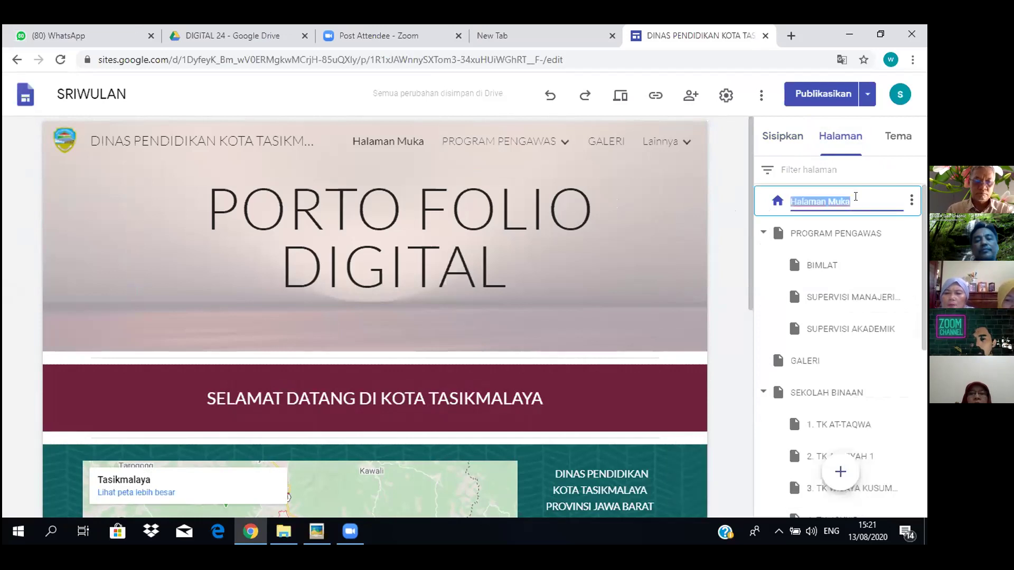
type("BERA")
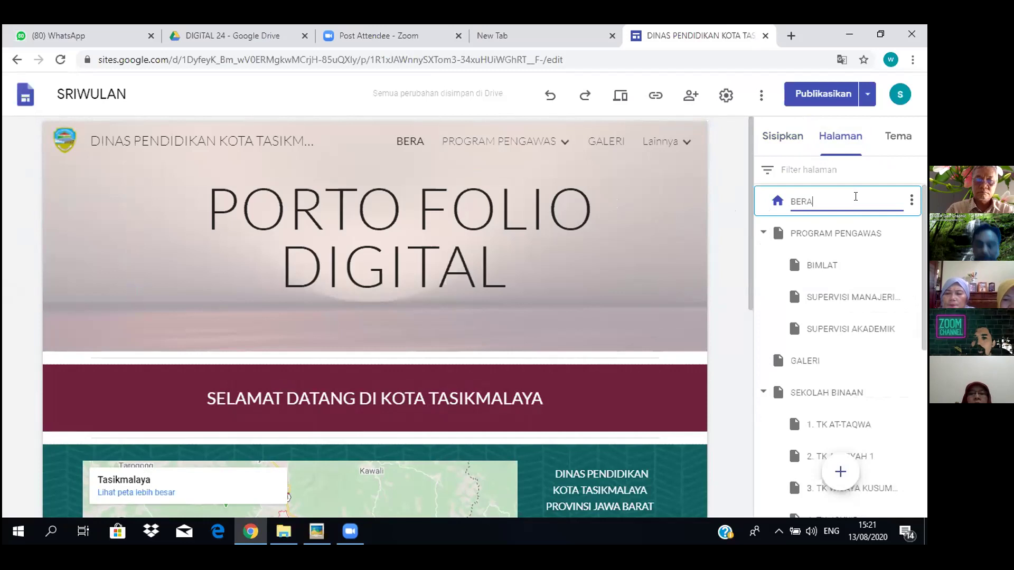
type("NDA")
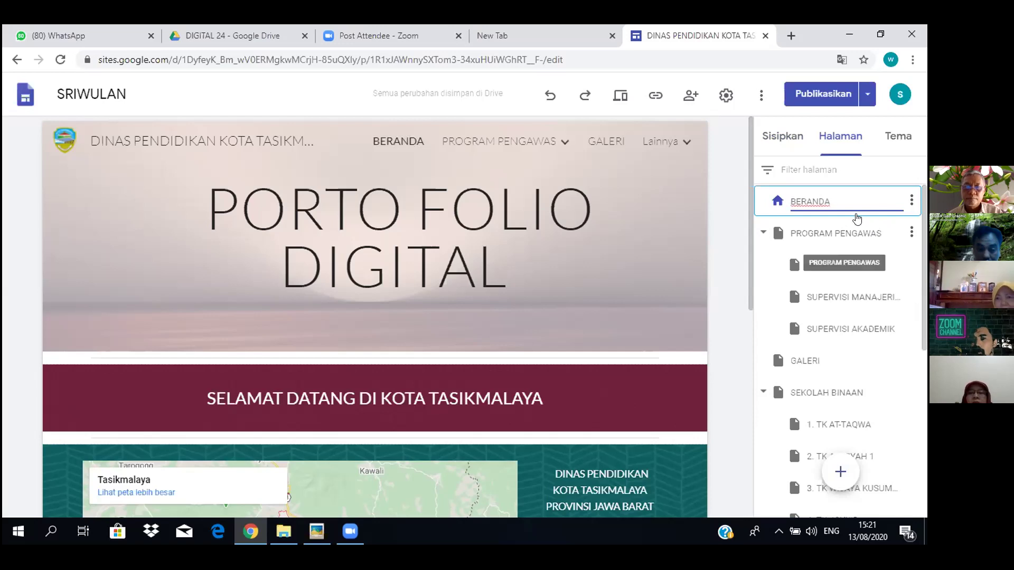
Step: Glance at PROGRAM PENGAWAS, then return to the BERANDA home page and scroll through it
left_click(835, 232)
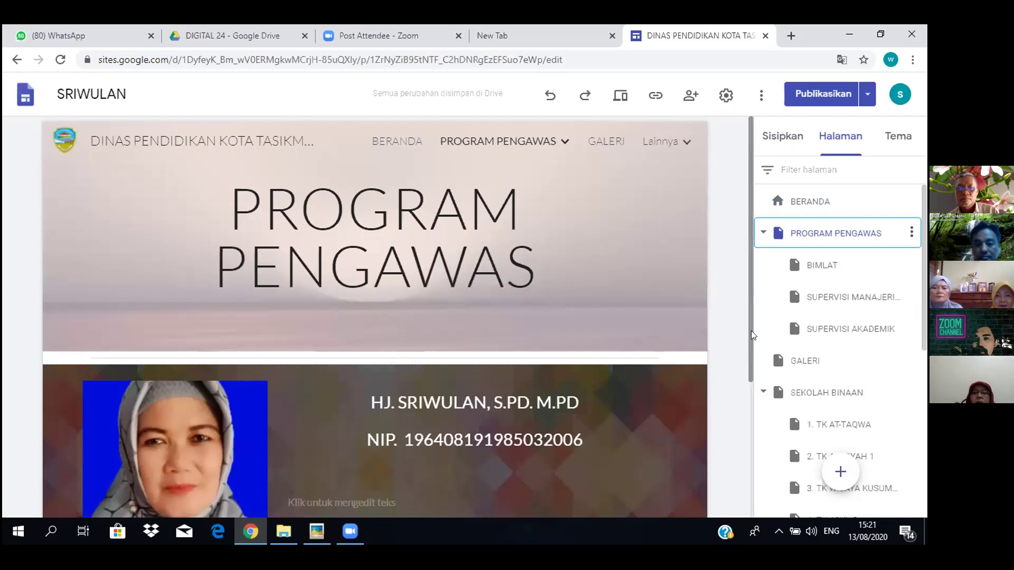
left_click(808, 201)
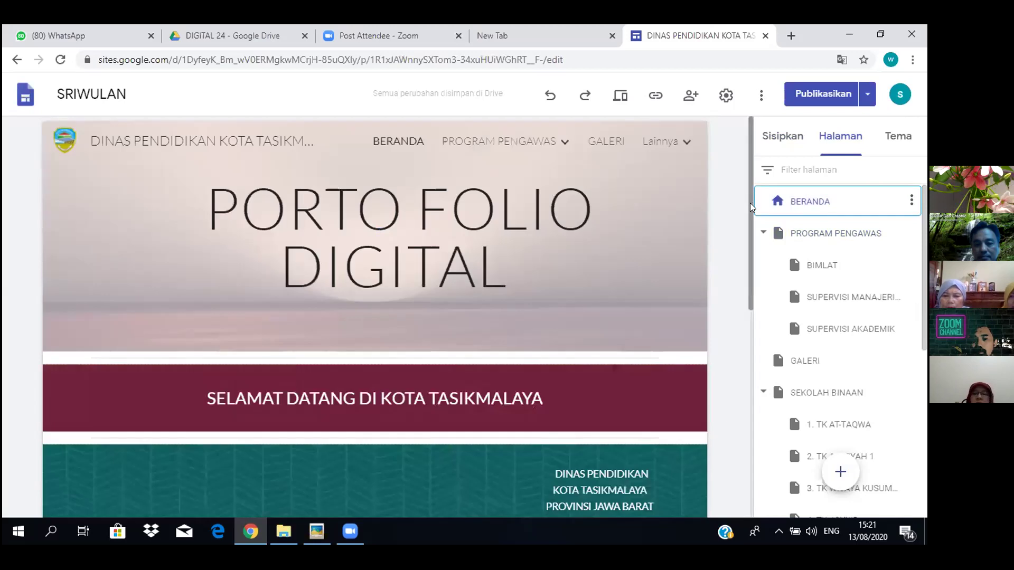
scroll(746, 270, "down", 3)
scroll(745, 317, "down", 3)
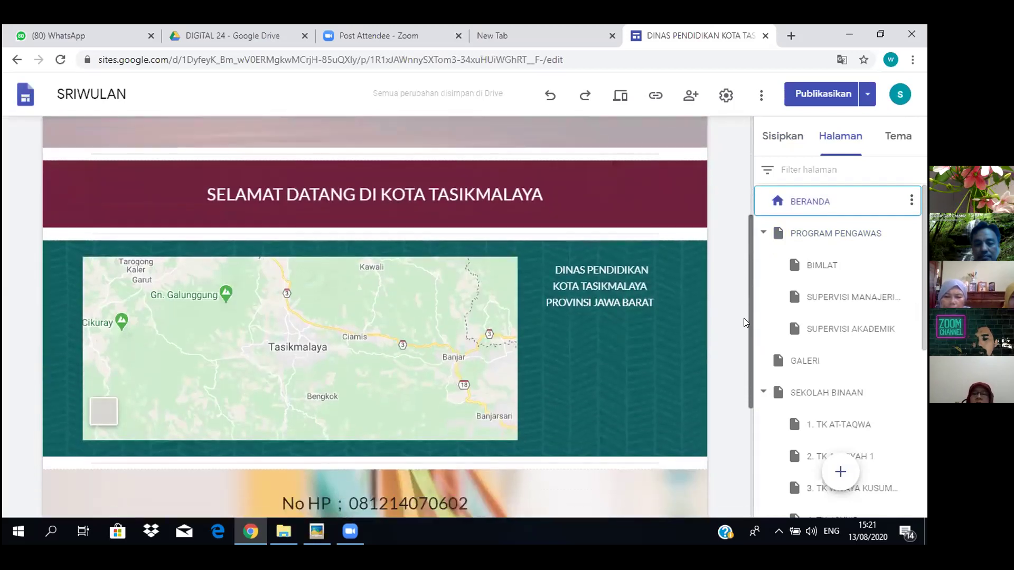
scroll(743, 402, "down", 4)
scroll(745, 385, "up", 8)
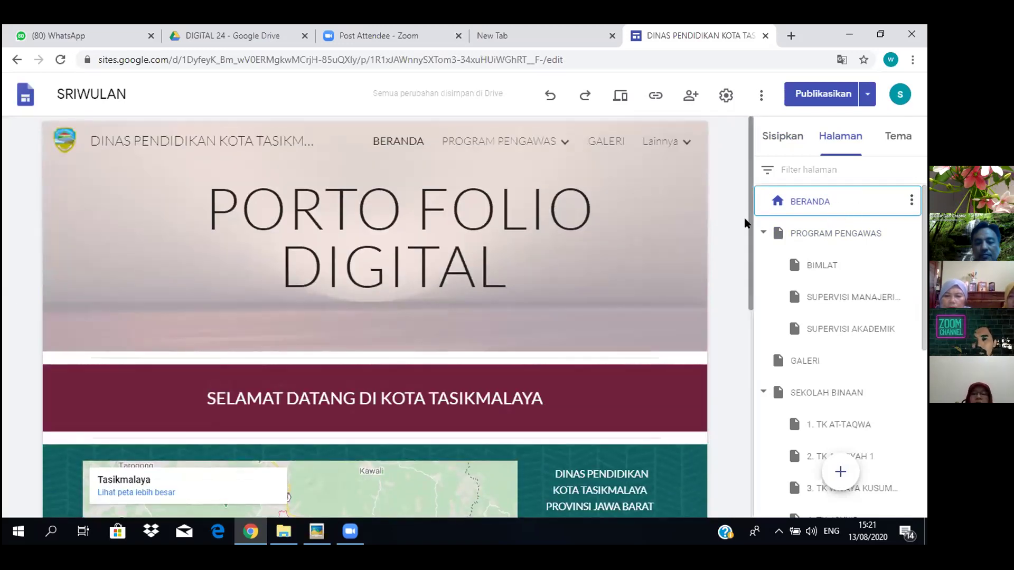
scroll(735, 328, "down", 5)
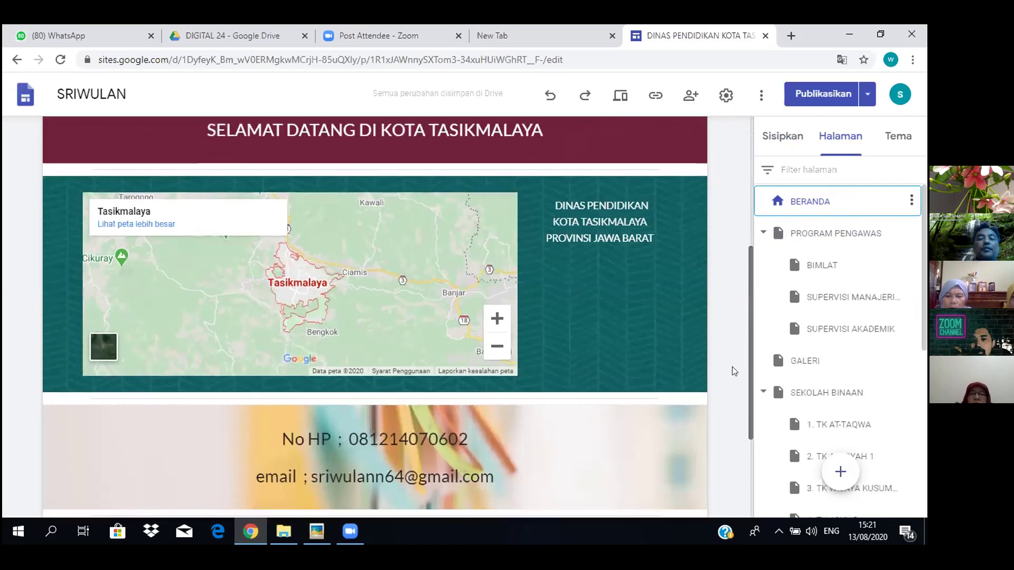
scroll(733, 380, "down", 2)
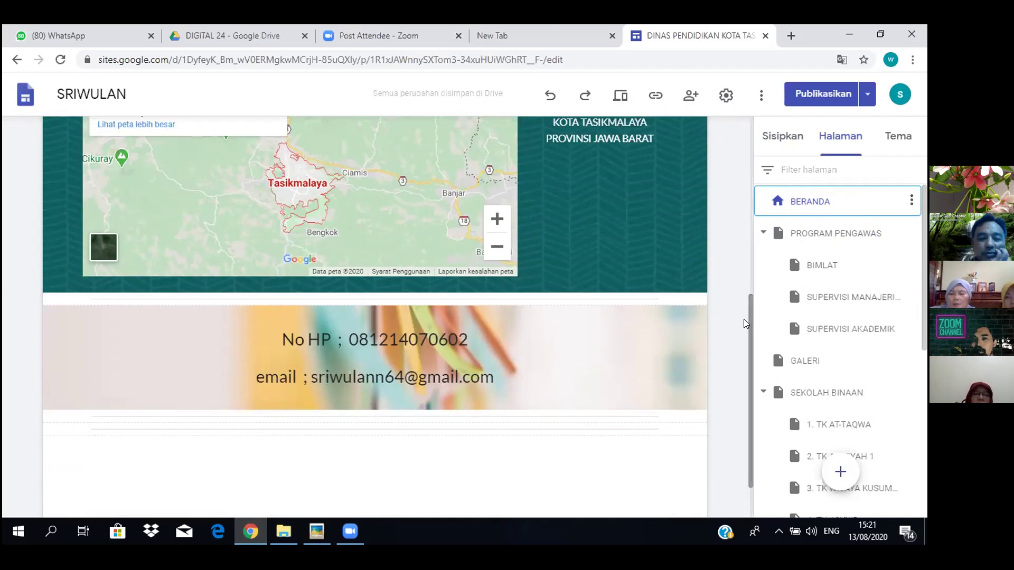
left_click_drag(752, 317, 776, 142)
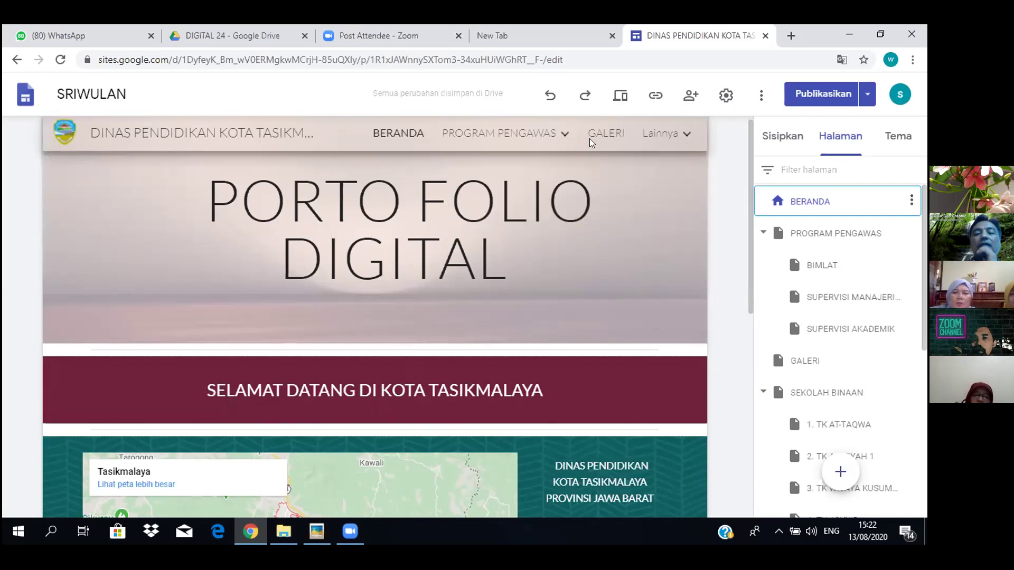
Step: Undo the rename back to Halaman Muka and bring up the site's sharing settings
key("ctrl+z")
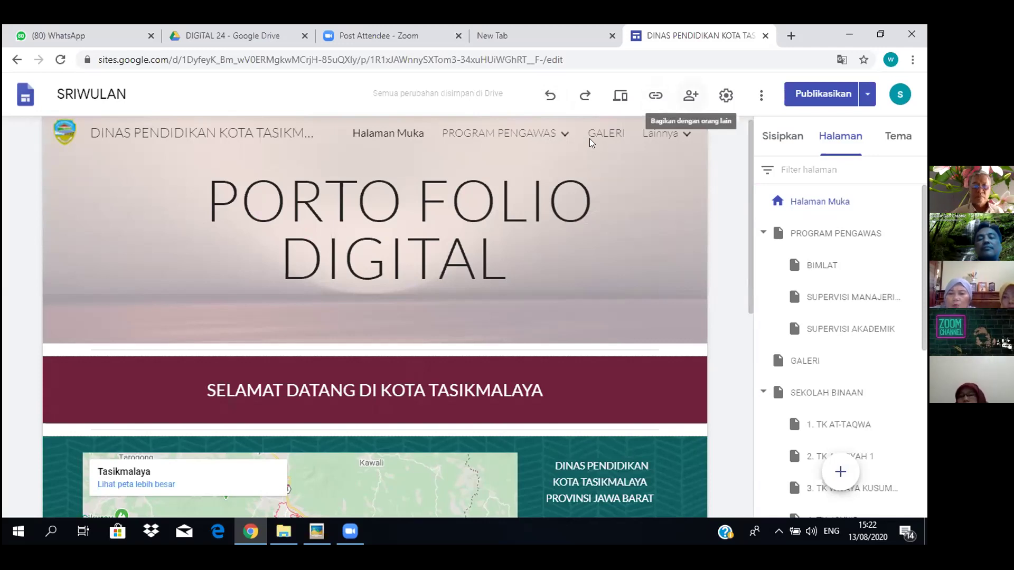
left_click(690, 95)
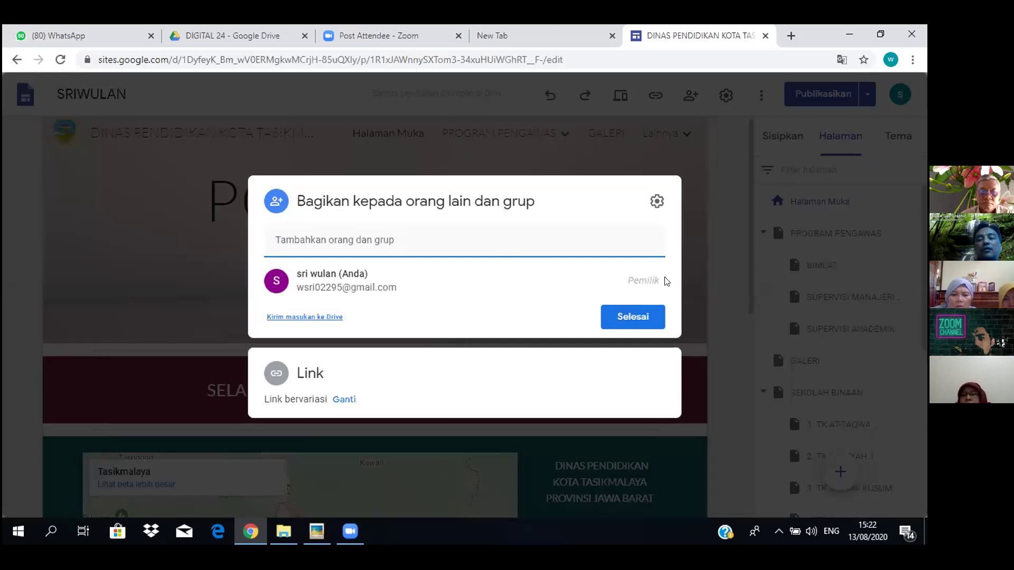
Step: Dismiss the link-sharing tip and close the share dialog with Selesai, leaving only the owner
left_click(627, 317)
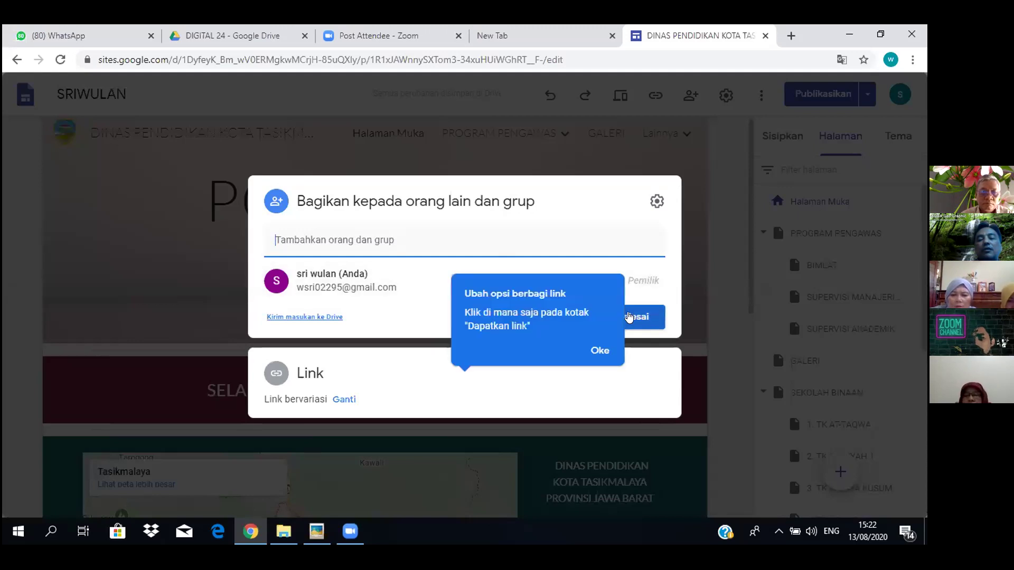
left_click(595, 354)
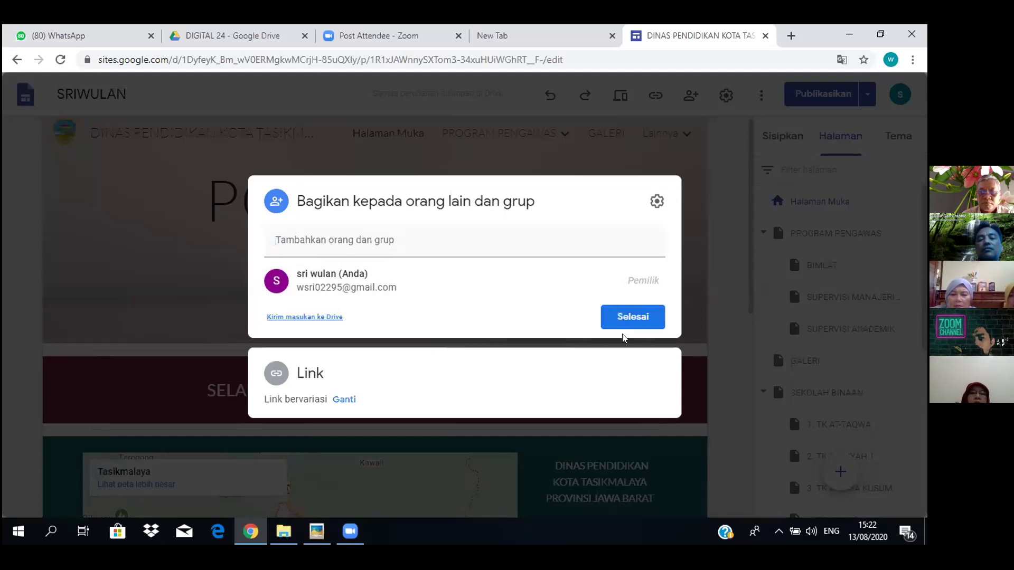
left_click(642, 318)
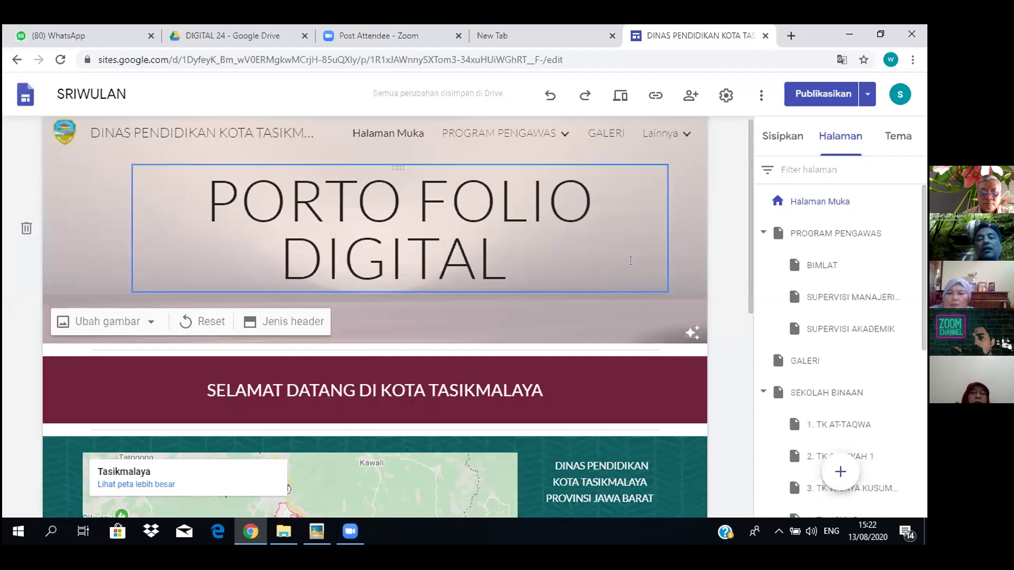
Step: Preview the Kota Tasikmalaya portfolio site as visitors see it, with Ctrl+Shift+P
mouse_move(662, 141)
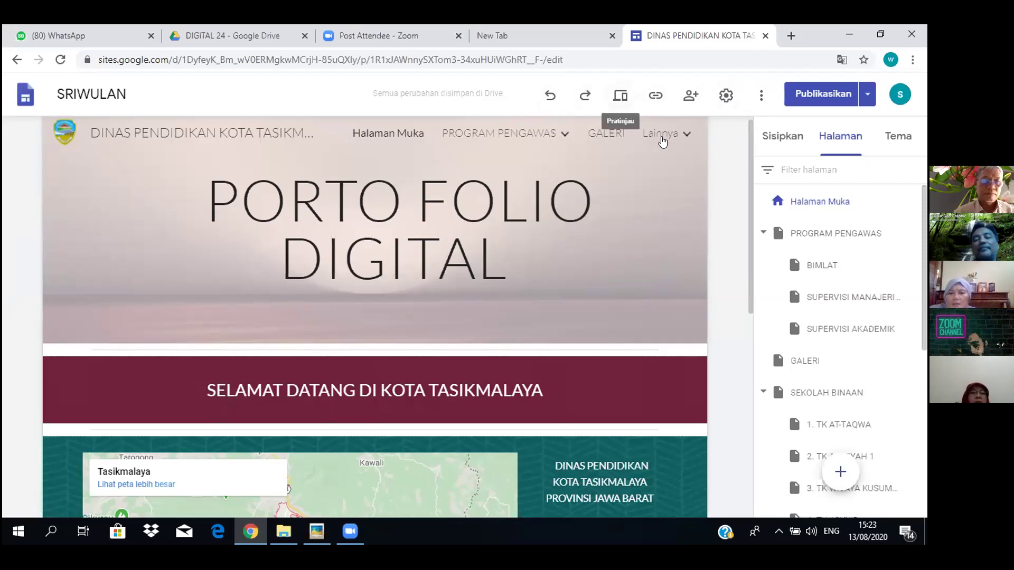
key("ctrl+shift+p")
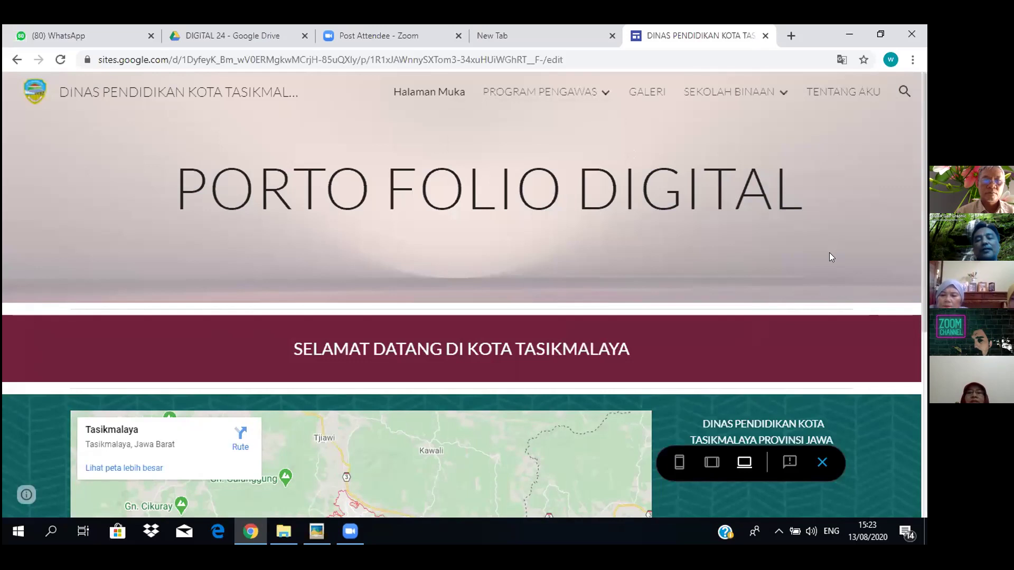
Step: Scroll through the previewed site, then exit preview to resume editing the 1. TK AT-TAQWA page
scroll(829, 253, "down", 1)
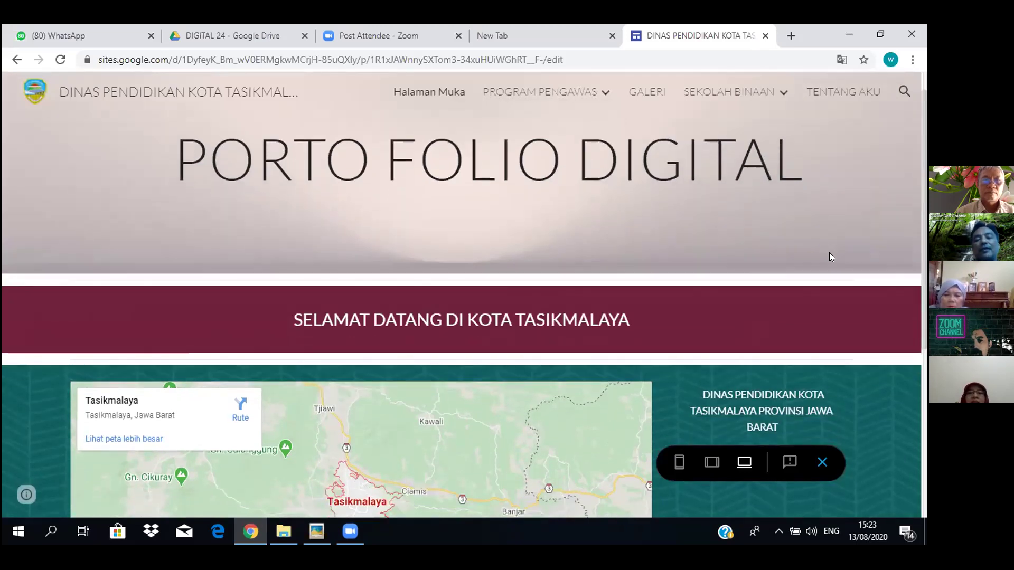
scroll(829, 253, "down", 1)
scroll(829, 257, "down", 4)
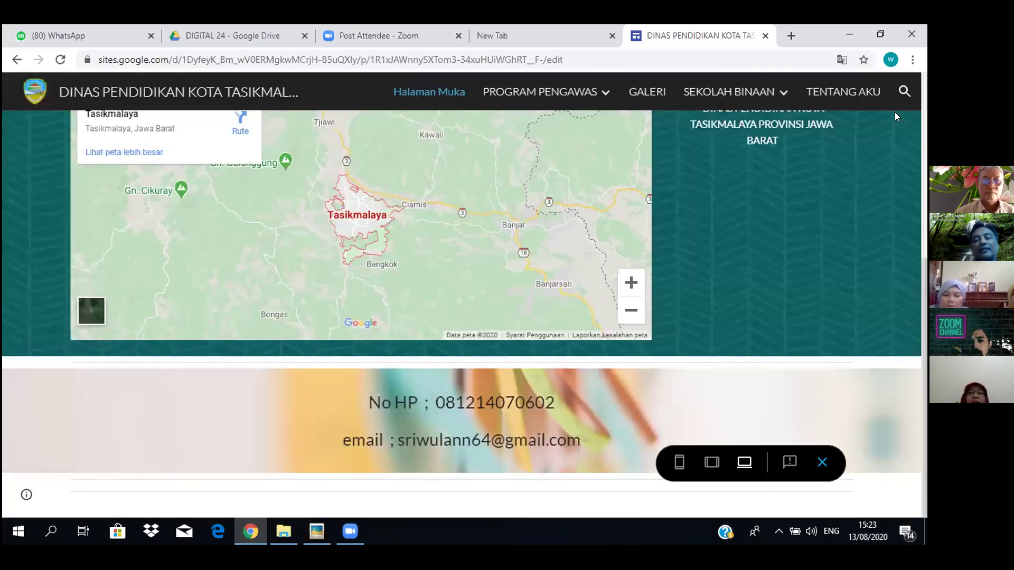
scroll(723, 200, "up", 6)
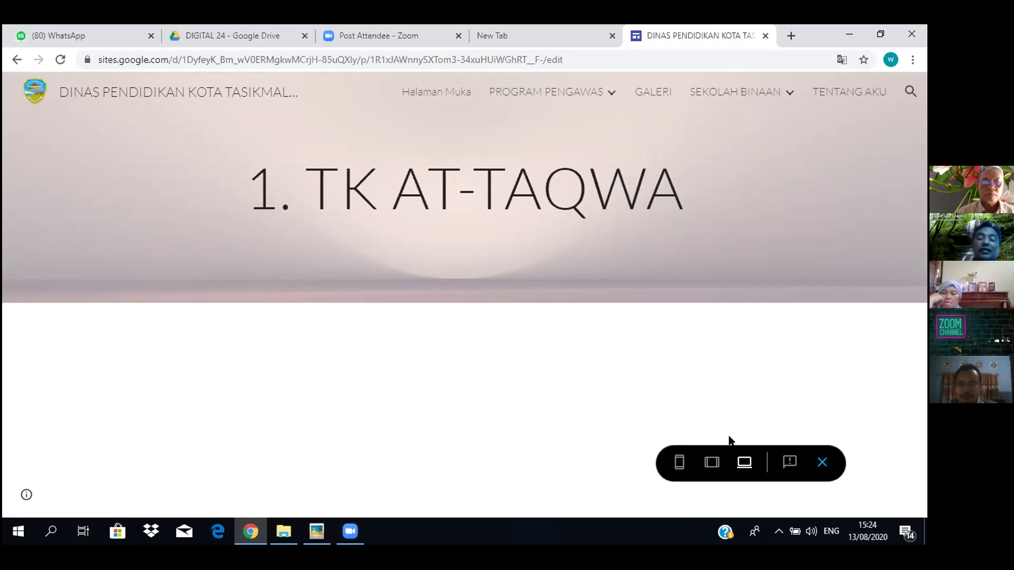
left_click(820, 464)
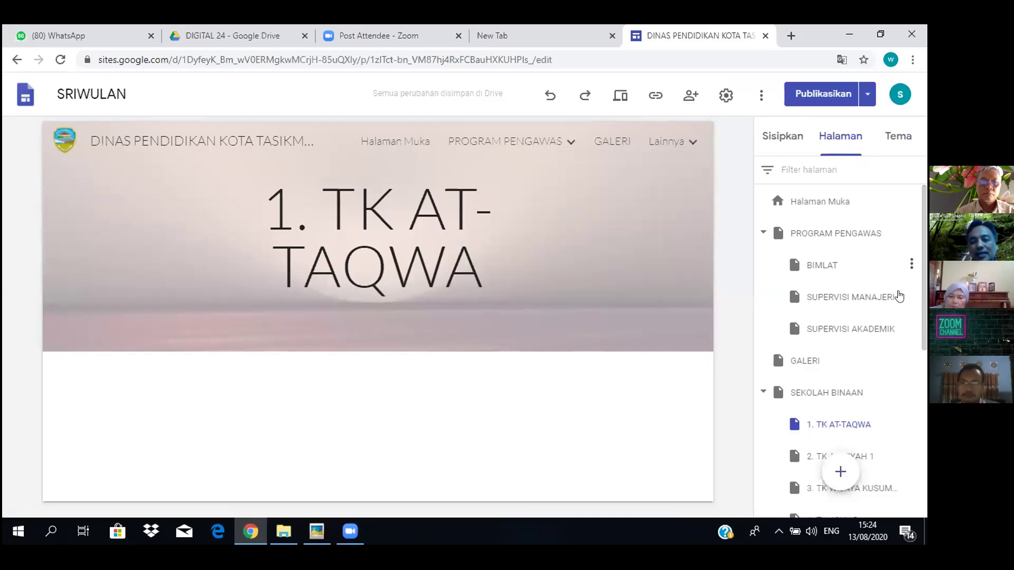
left_click_drag(923, 317, 914, 500)
scroll(915, 424, "down", 2)
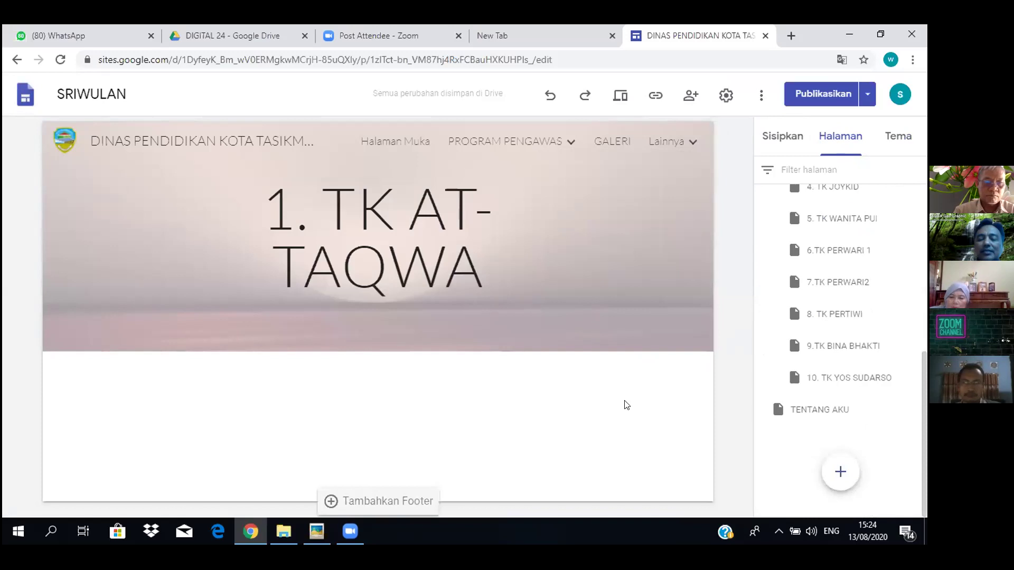
left_click(923, 208)
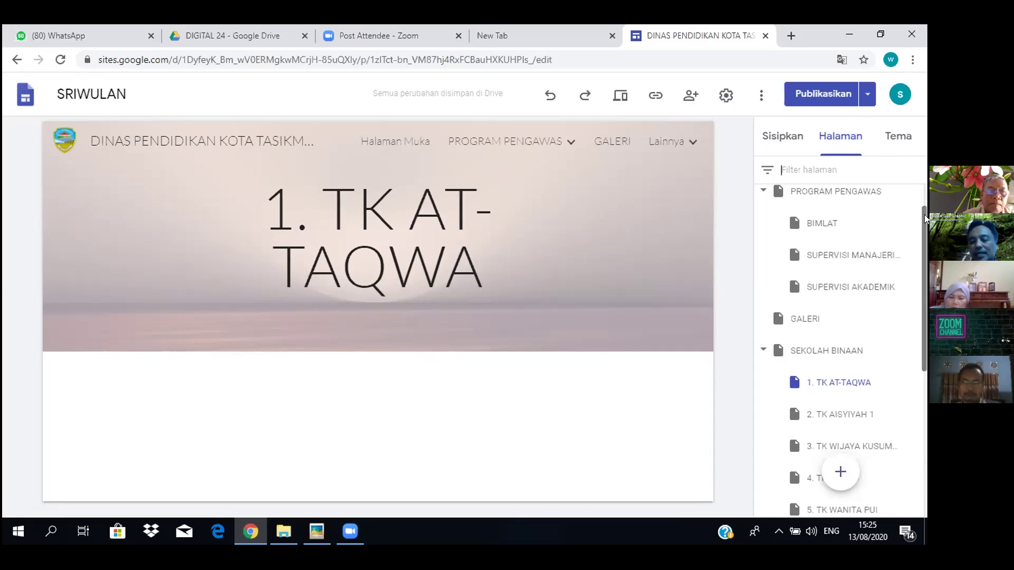
scroll(924, 218, "up", 1)
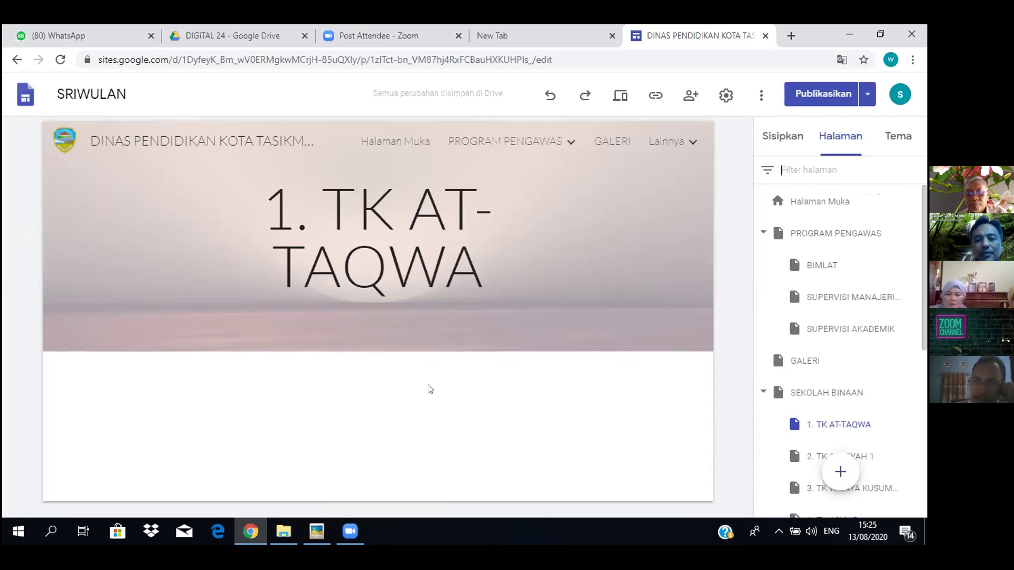
mouse_move(341, 521)
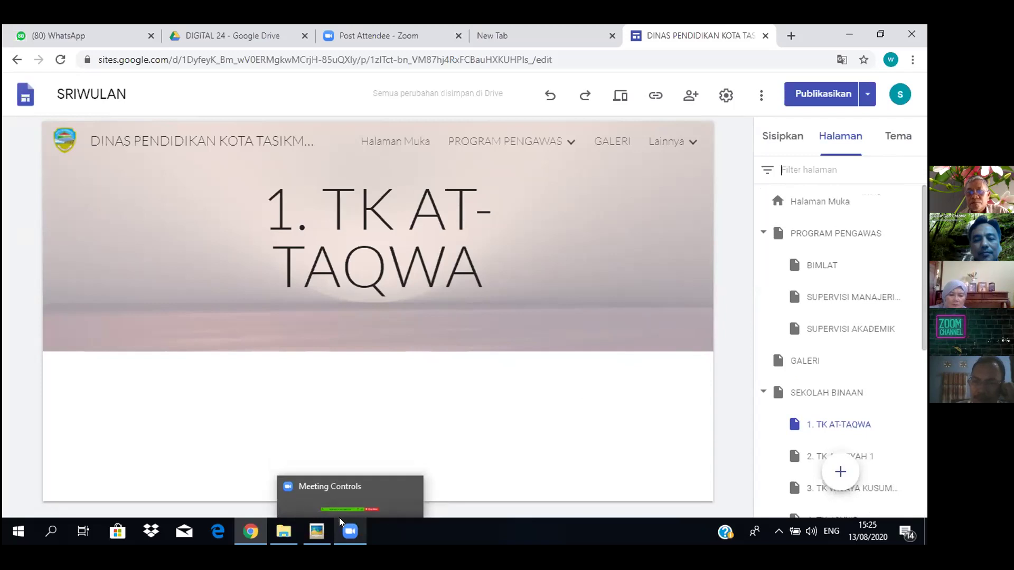
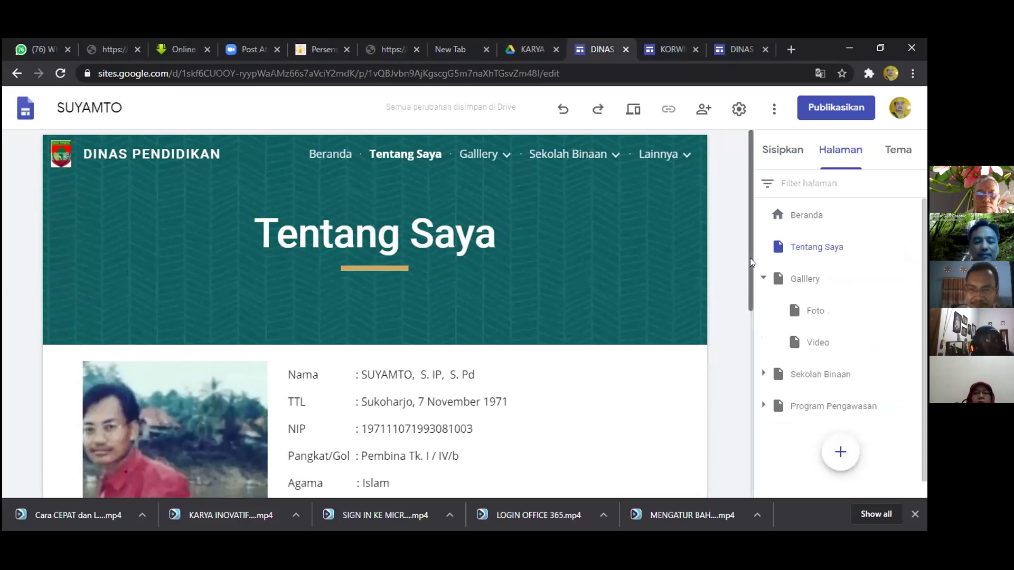
Step: Look over the Tentang Saya profile details, then switch to the Sekolah Binaan page
scroll(752, 274, "down", 2)
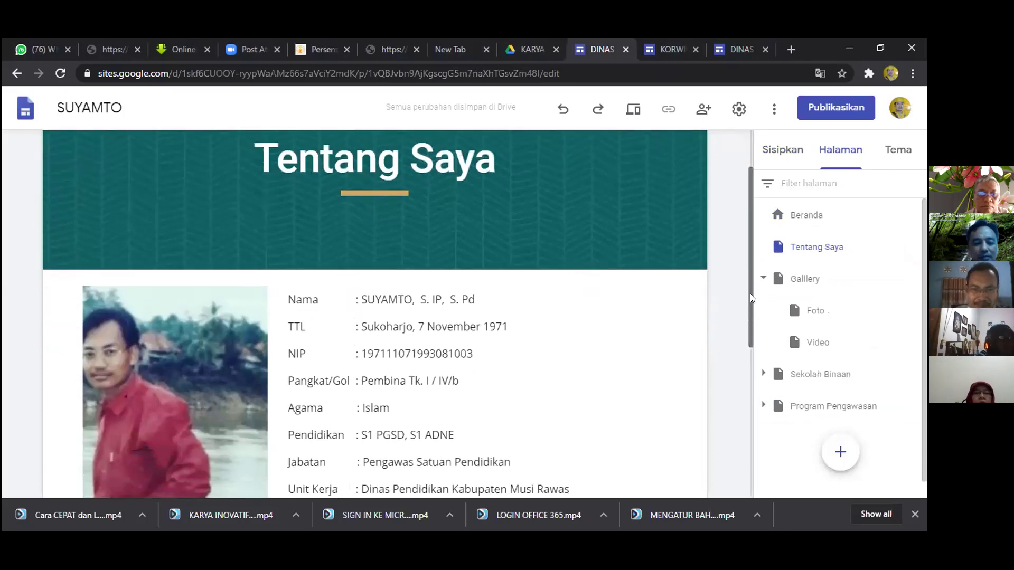
left_click_drag(752, 298, 751, 457)
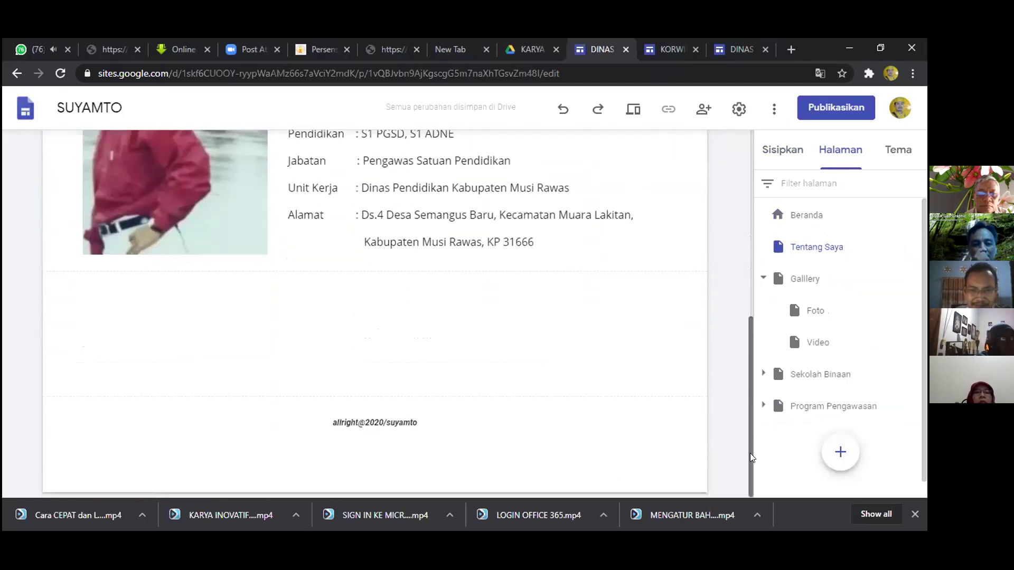
scroll(753, 421, "up", 1)
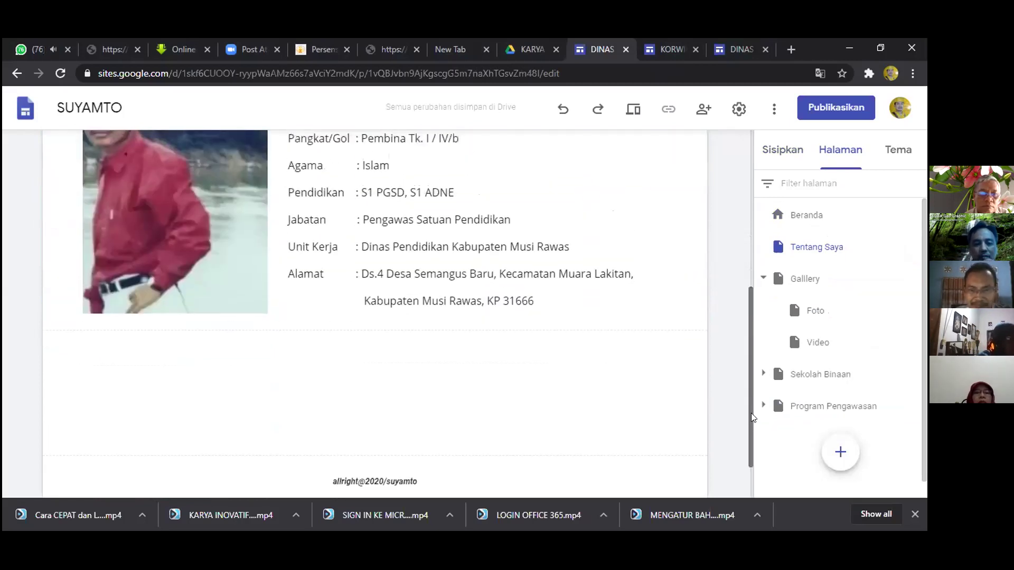
left_click_drag(753, 417, 762, 352)
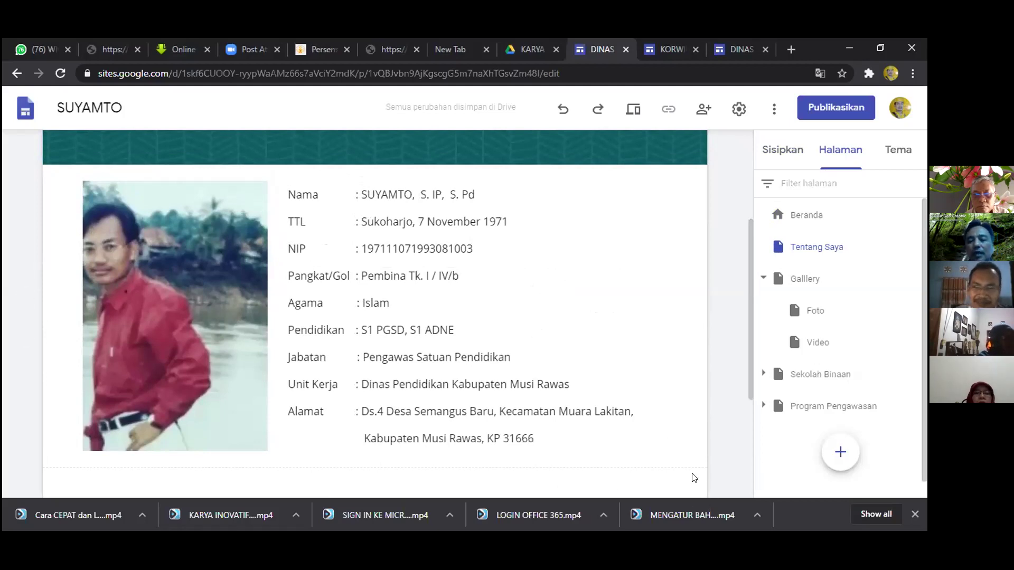
left_click(819, 375)
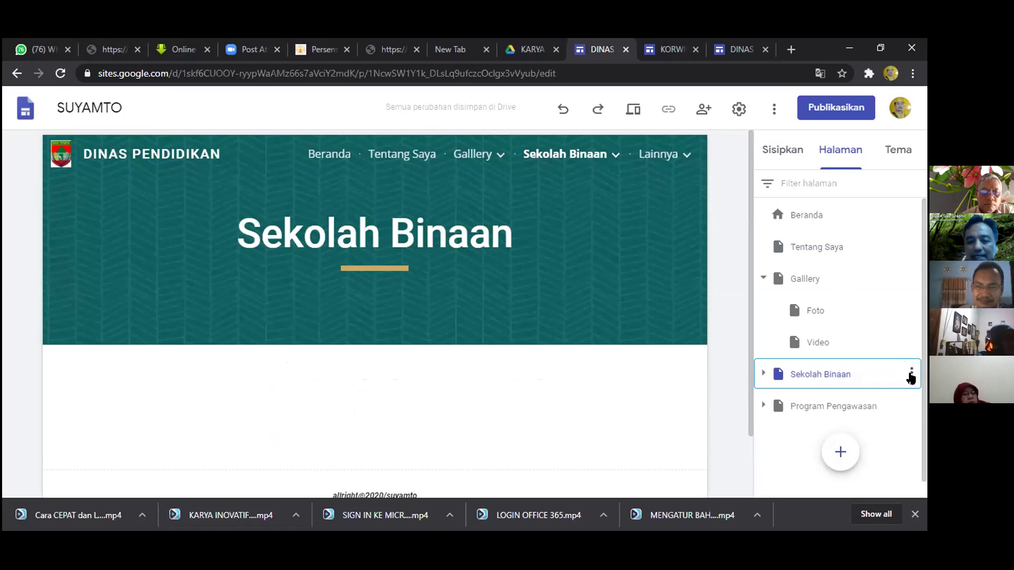
Step: Expand Sekolah Binaan in the Halaman panel and open its SDN TRANS PENDINGAN subpage
left_click(763, 373)
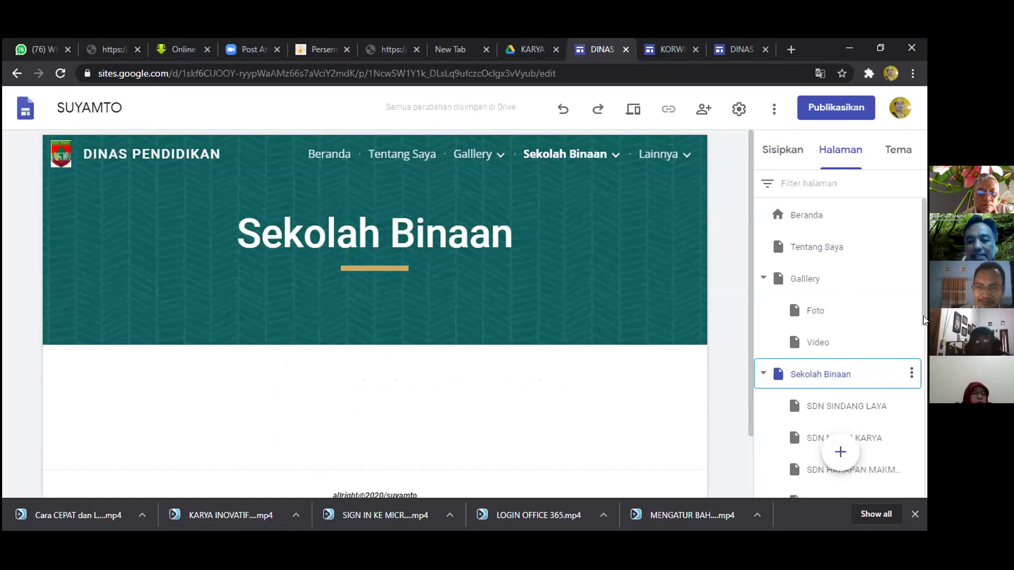
scroll(924, 372, "down", 1)
scroll(924, 373, "down", 3)
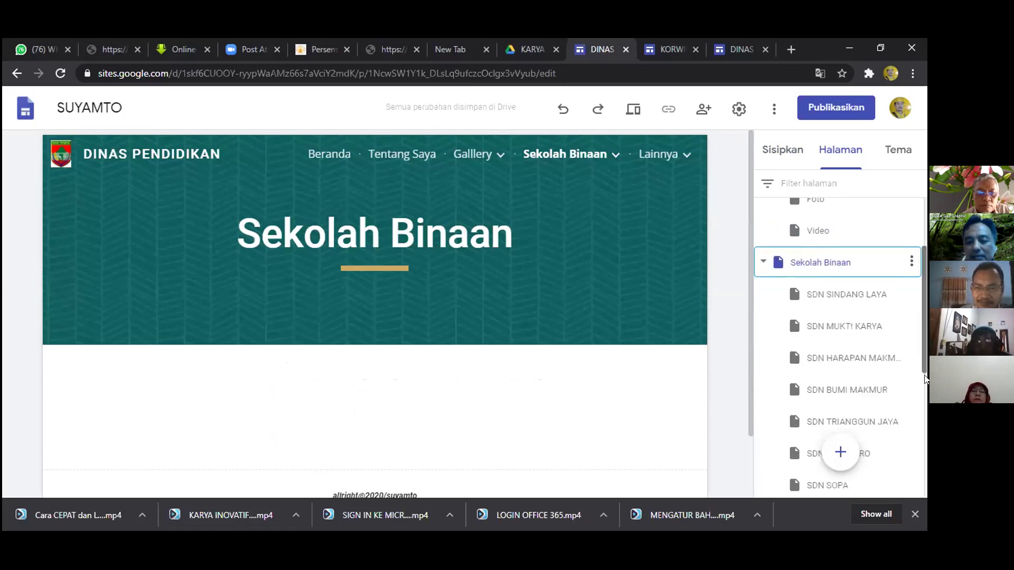
left_click_drag(924, 392, 924, 378)
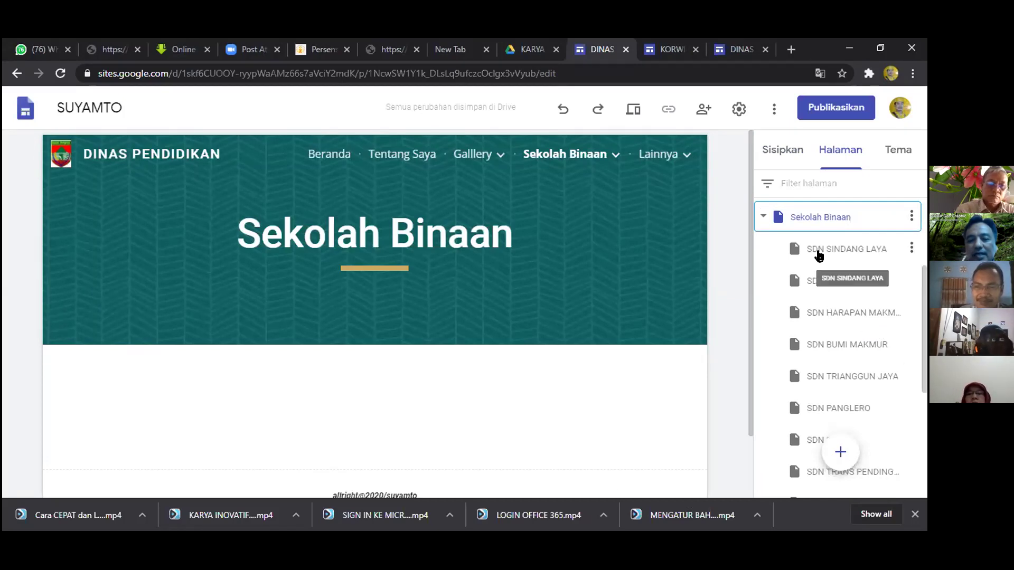
left_click(823, 475)
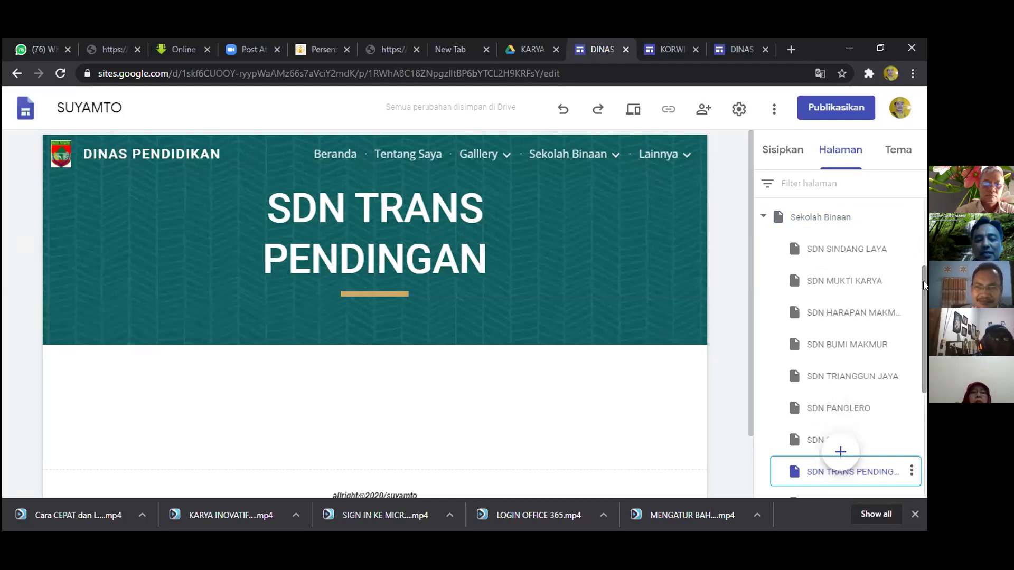
left_click_drag(925, 287, 919, 324)
scroll(898, 296, "up", 5)
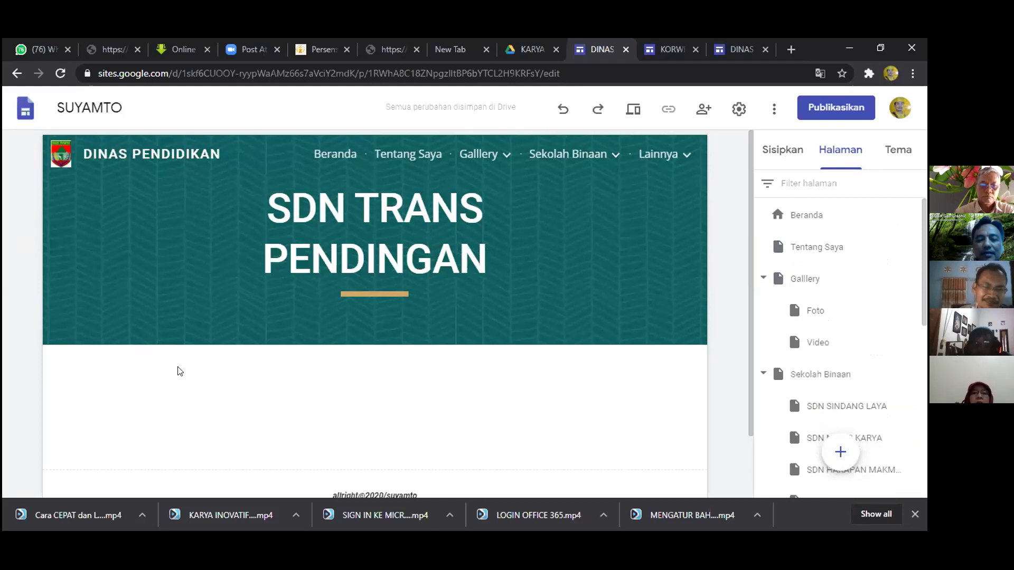
Step: Insert a Pemisah divider below the SDN TRANS PENDINGAN page header
left_click(789, 156)
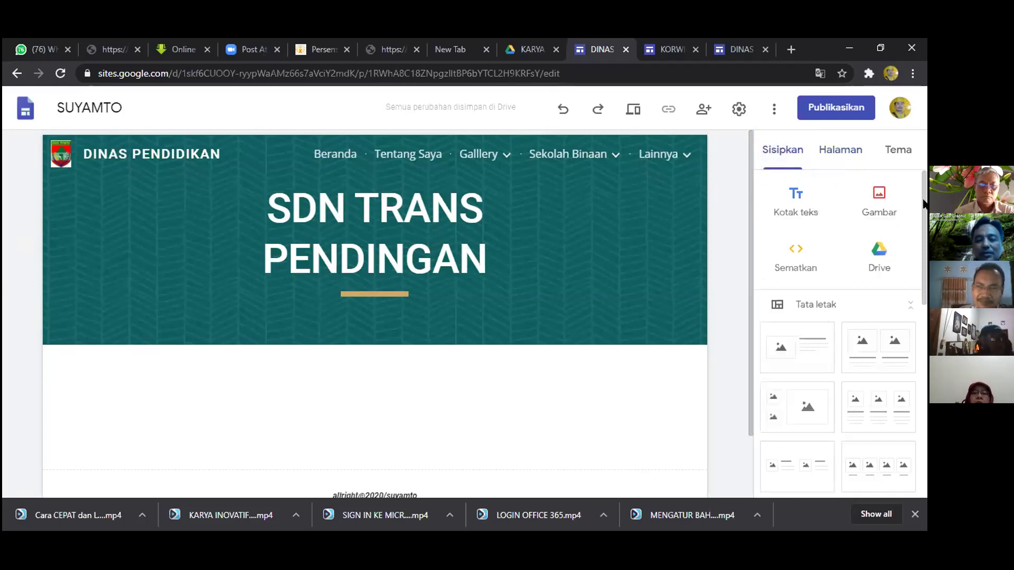
scroll(924, 299, "down", 5)
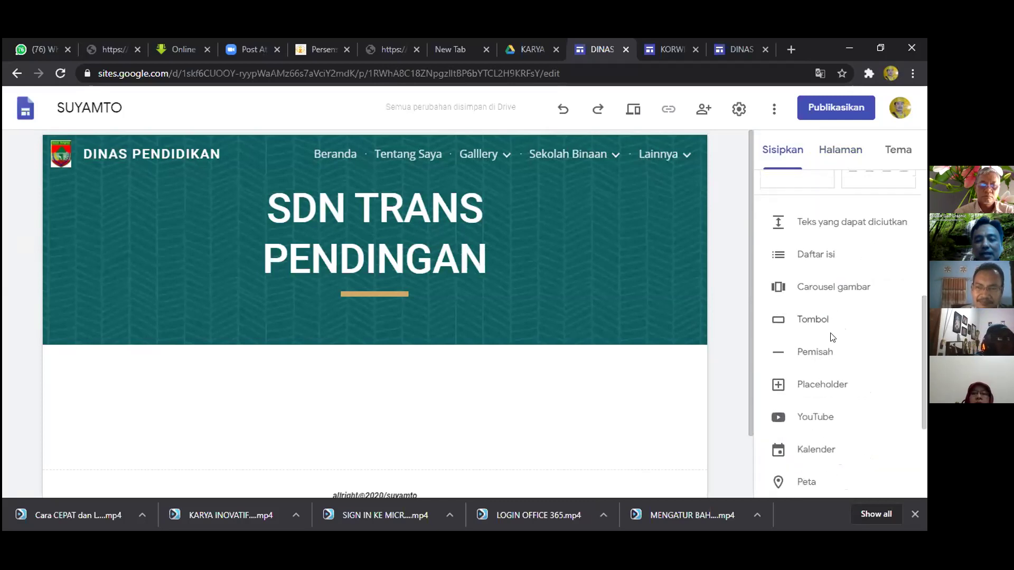
left_click(814, 352)
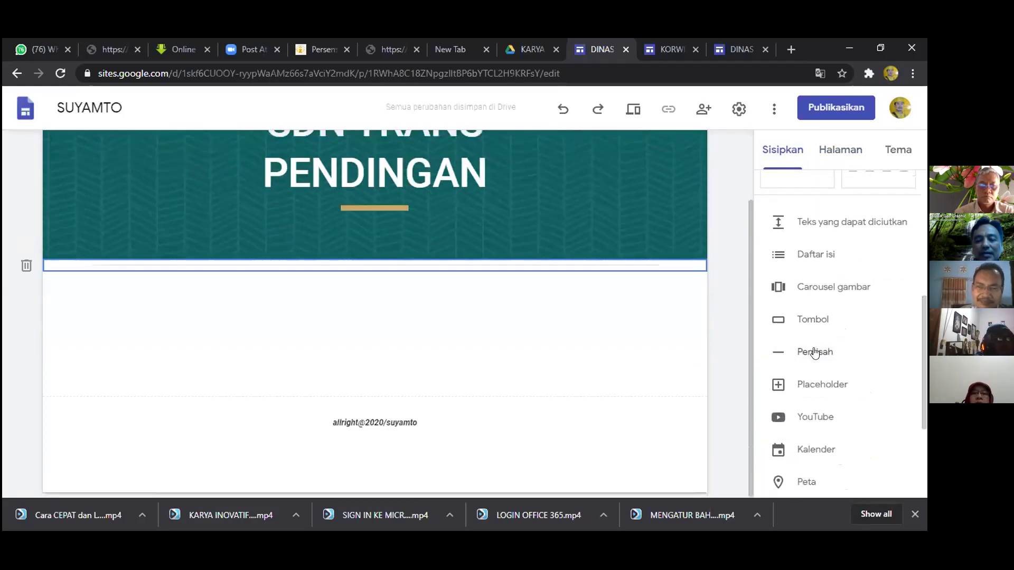
double_click(94, 319)
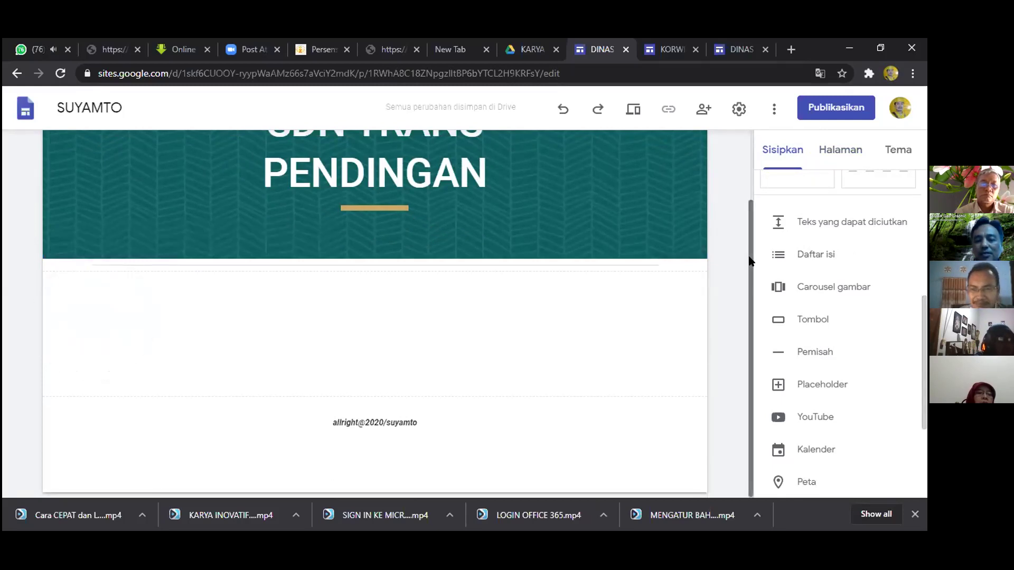
Step: Add the Tata letak layout with two stacked small images beside one large image
scroll(749, 270, "up", 1)
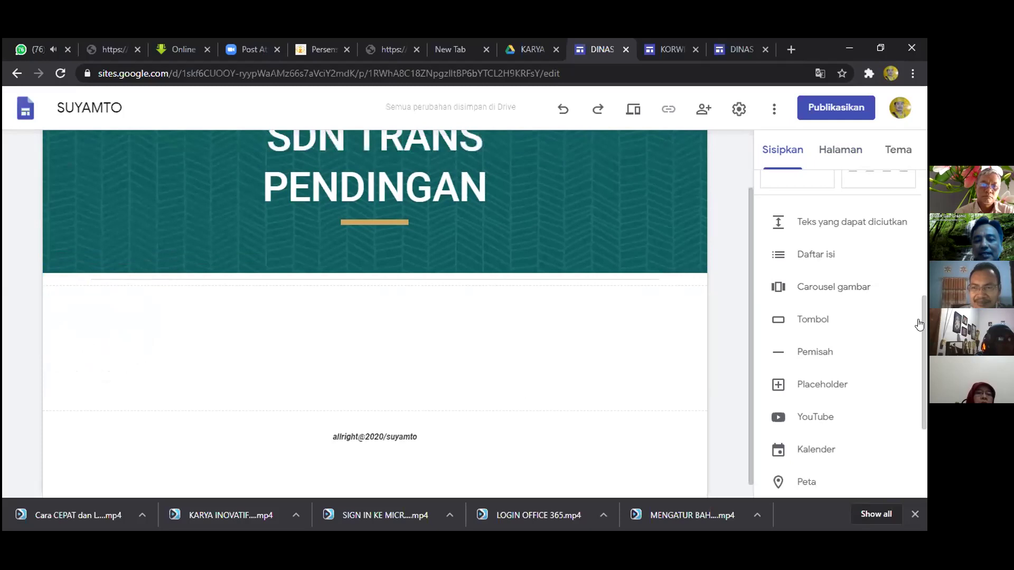
left_click_drag(924, 332, 922, 239)
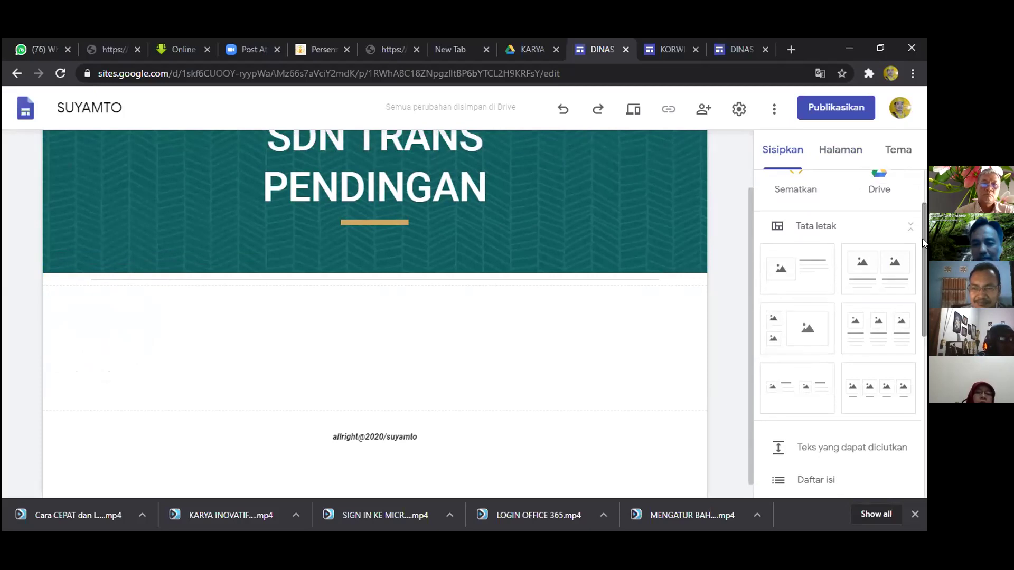
left_click(787, 325)
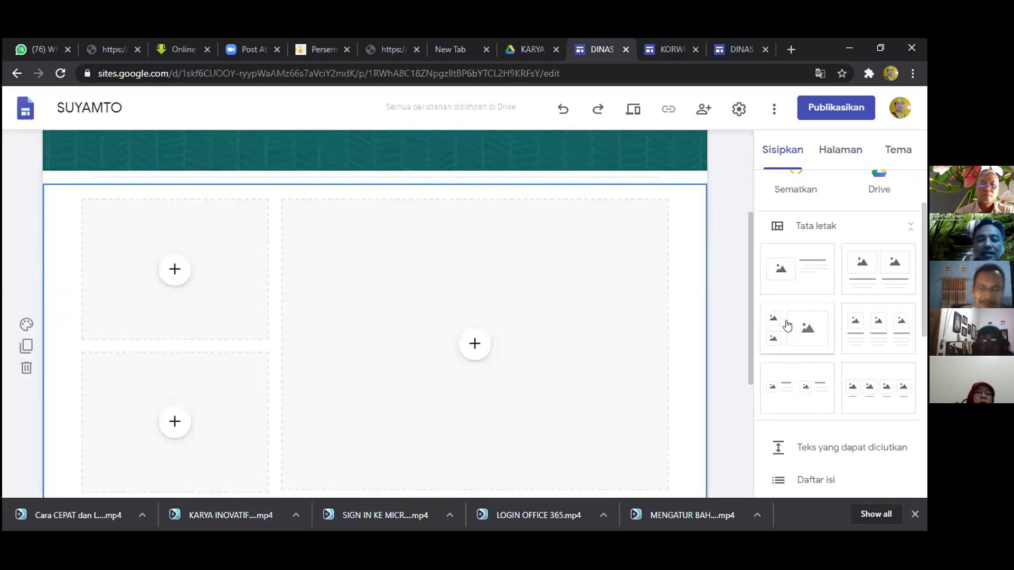
Step: Upload IMG-20200811-WA0030.jpg from KEGIATAN (E:) > F4 FOTO > MEMORIES into the top small slot
left_click(184, 273)
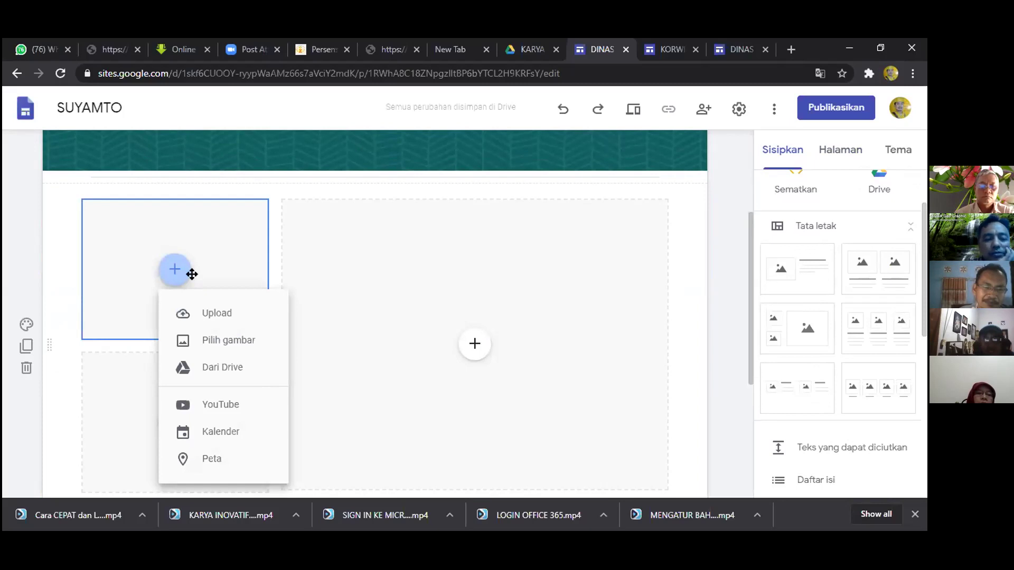
left_click(211, 313)
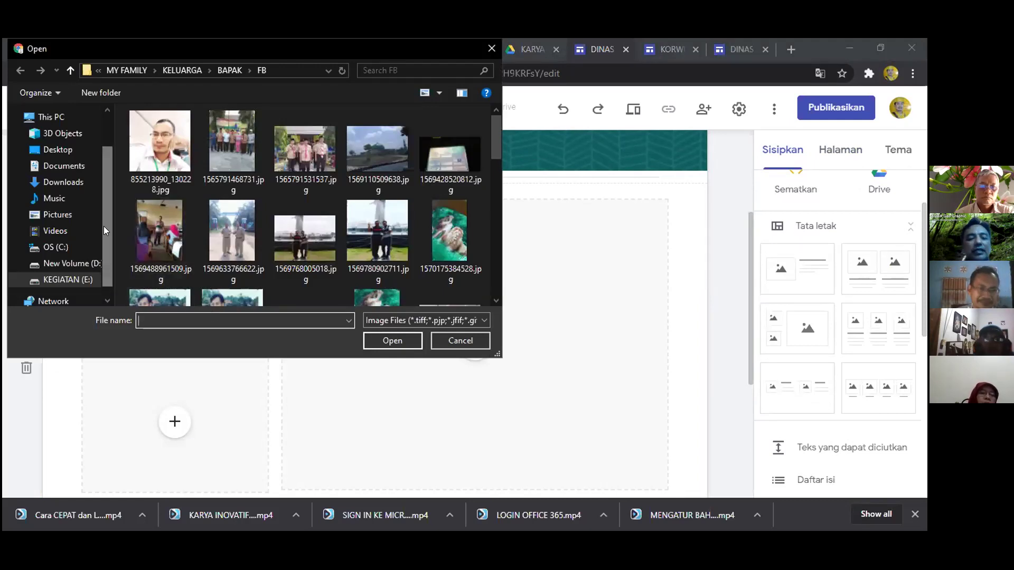
scroll(104, 238, "down", 1)
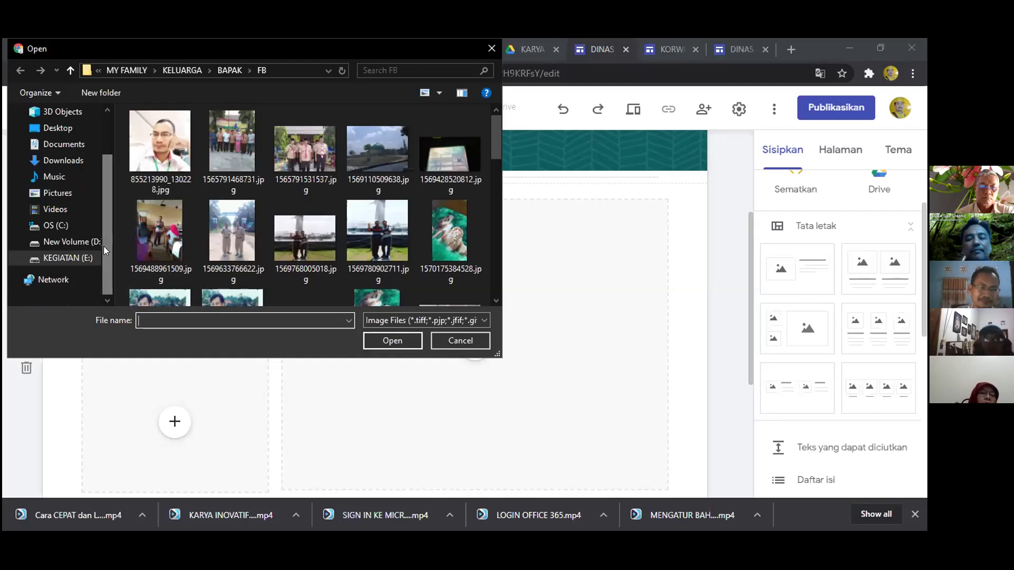
left_click(80, 229)
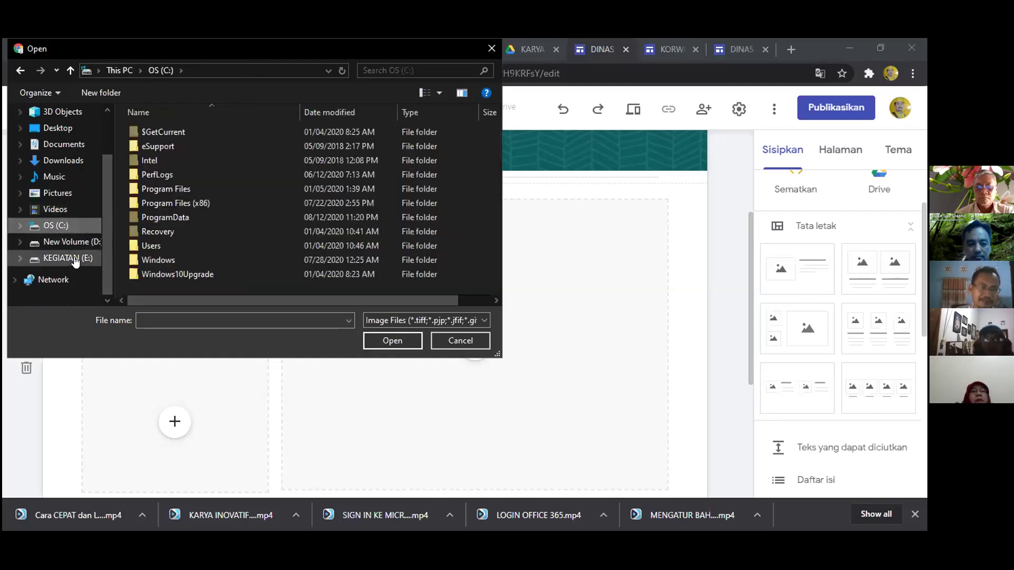
left_click(75, 259)
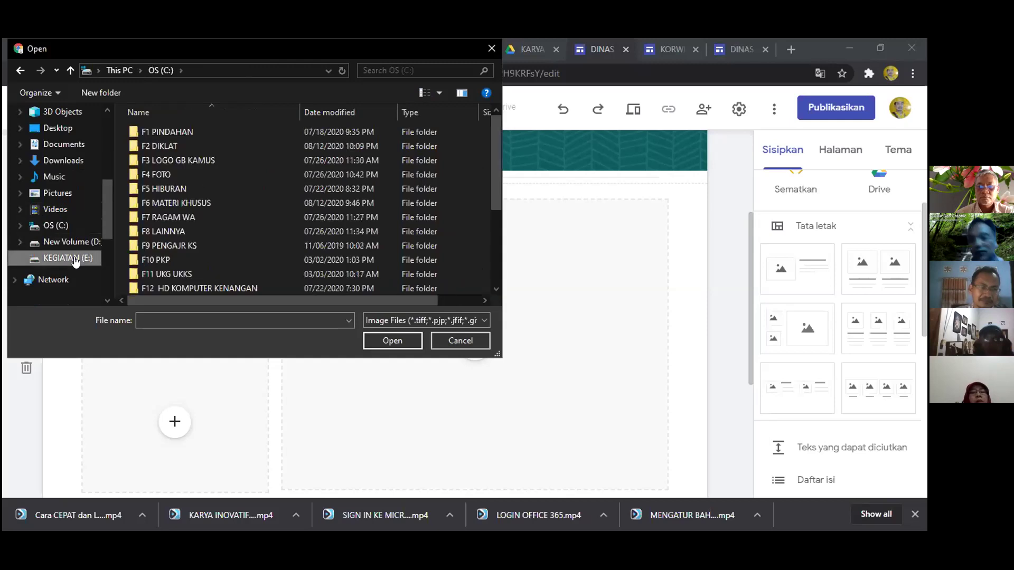
double_click(156, 175)
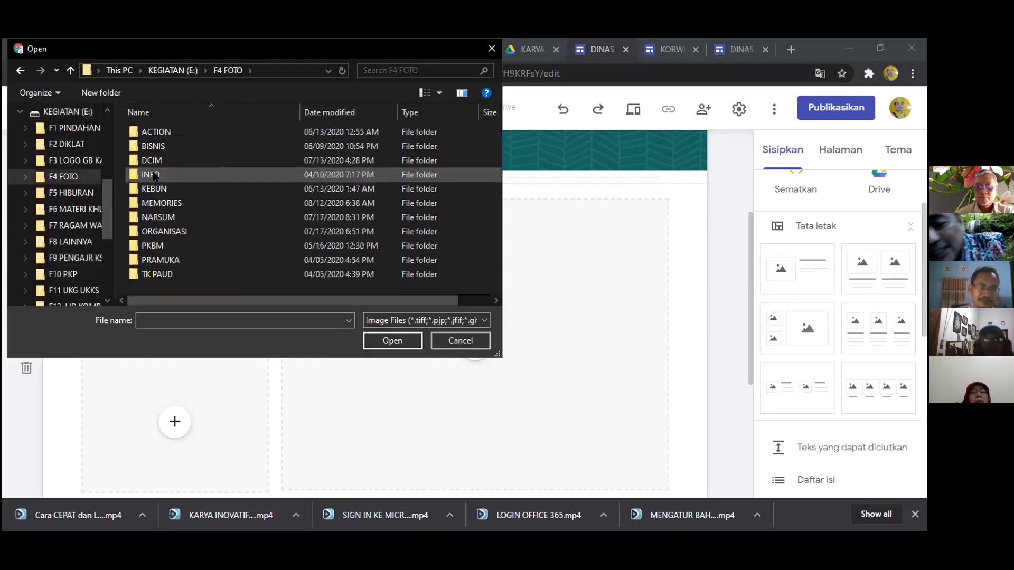
double_click(166, 204)
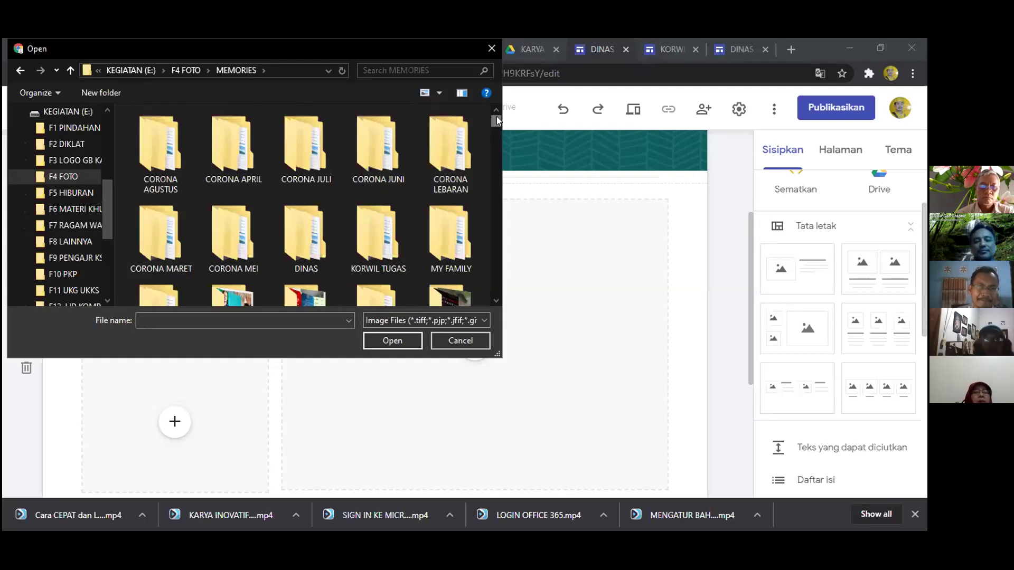
left_click_drag(496, 117, 490, 275)
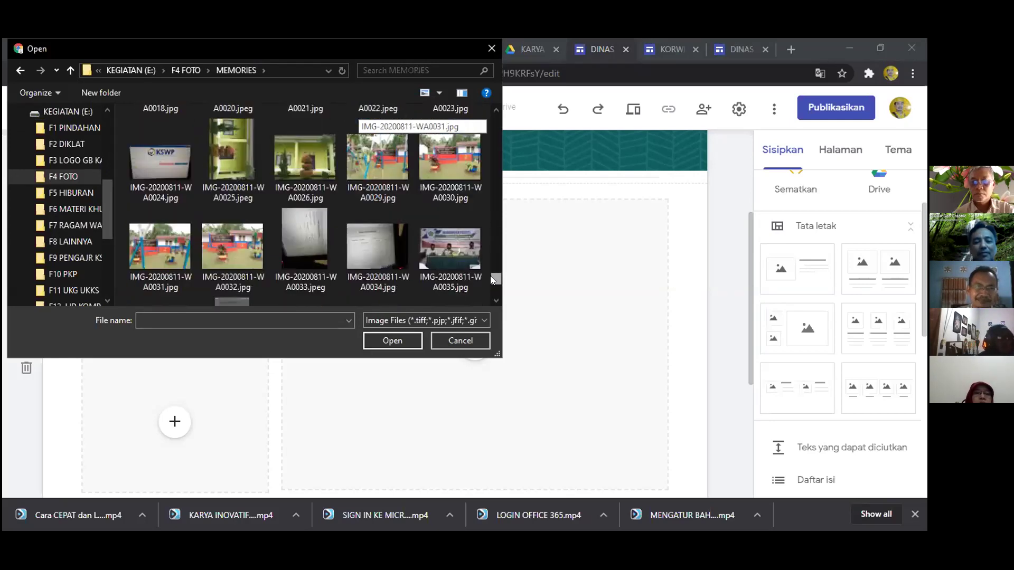
left_click(442, 167)
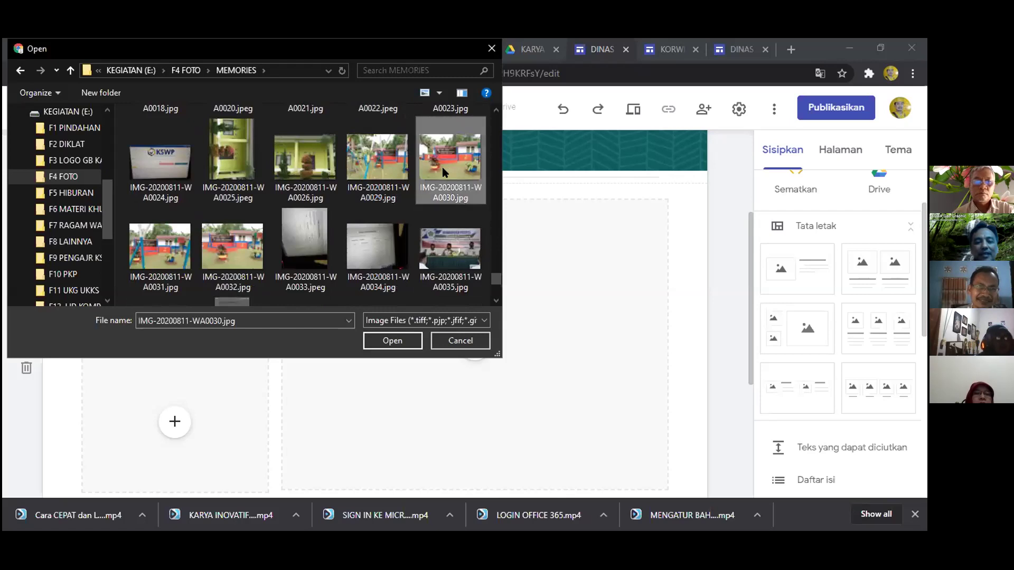
double_click(442, 167)
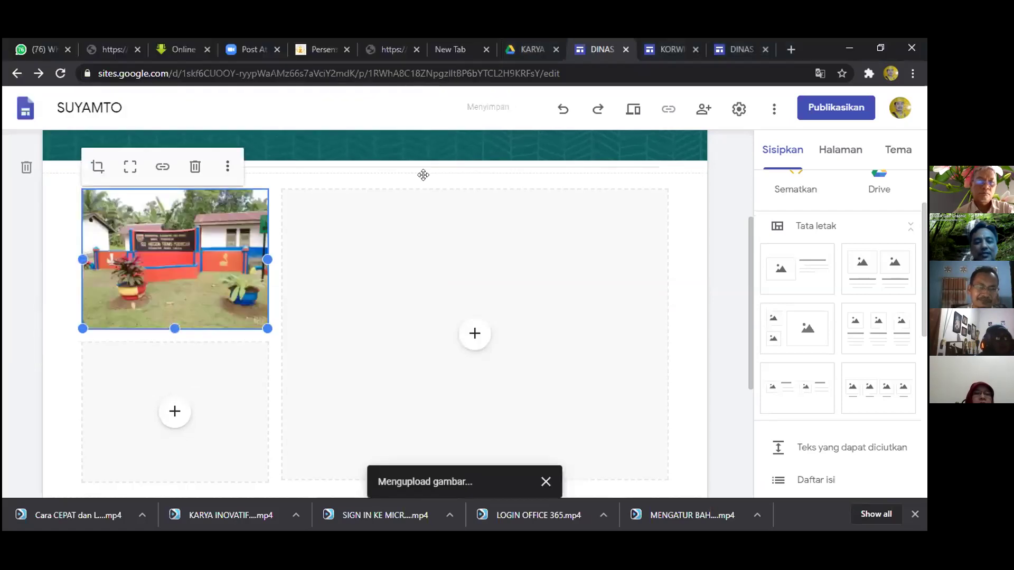
Step: Select the large empty placeholder and delete the whole layout section with 'Hapus bagian'
left_click(308, 244)
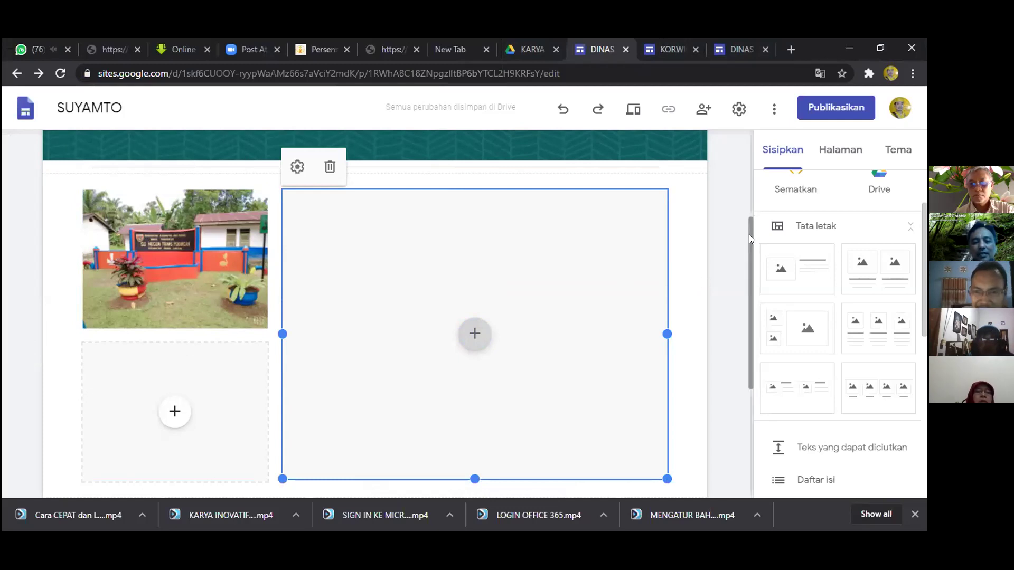
mouse_move(749, 235)
left_mouse_down()
mouse_move(745, 322)
mouse_move(752, 236)
left_mouse_up()
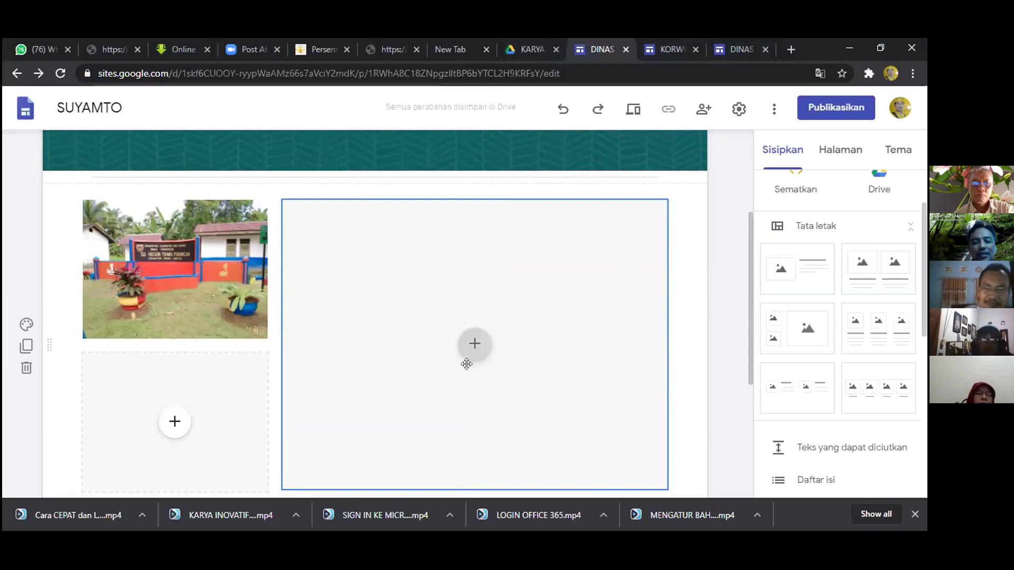
left_click(424, 347)
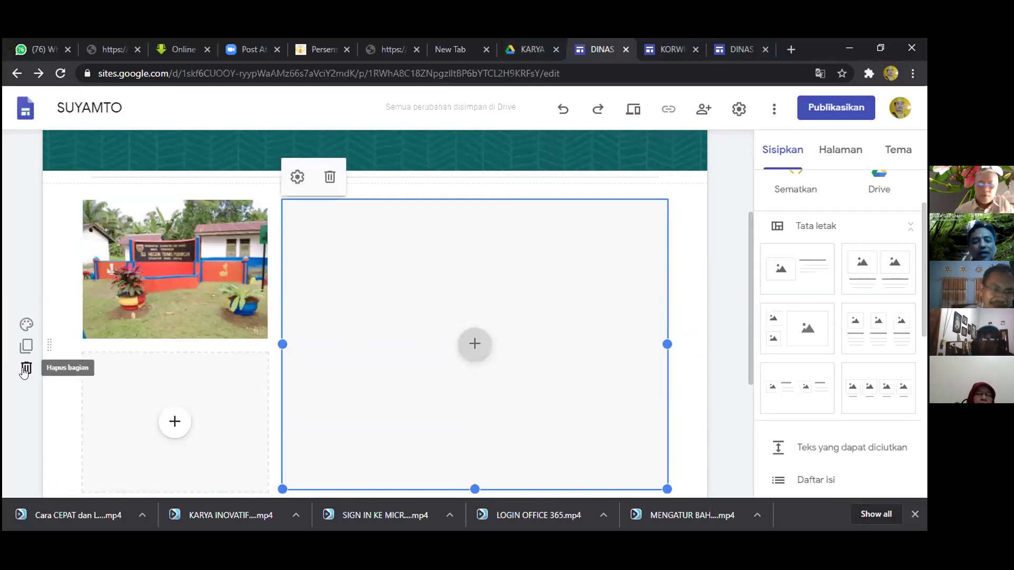
left_click(25, 368)
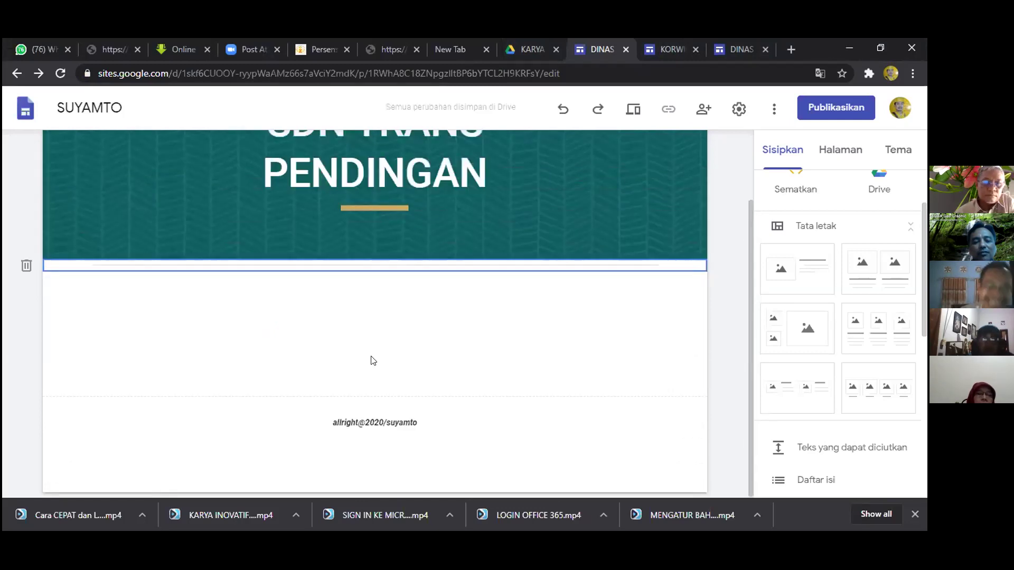
Step: Undo the section deletion, then remove only the large empty placeholder with 'Hapus ubin'
mouse_move(185, 222)
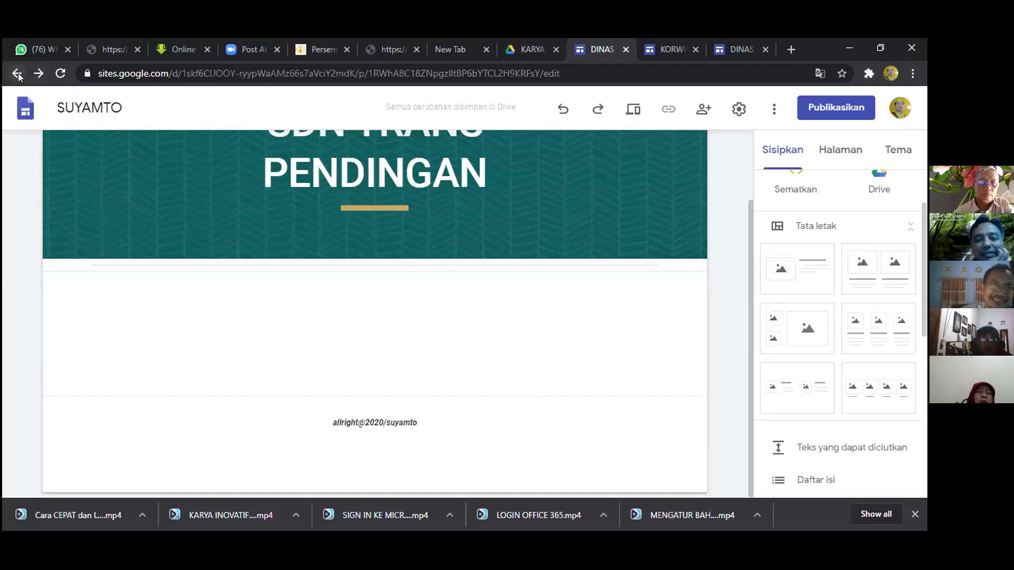
left_click(564, 112)
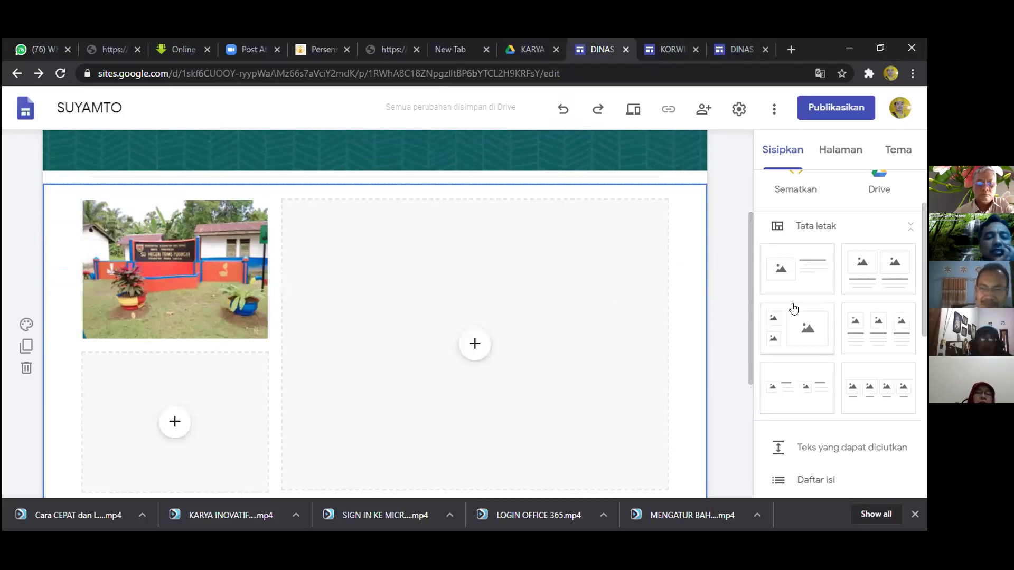
left_click(470, 347)
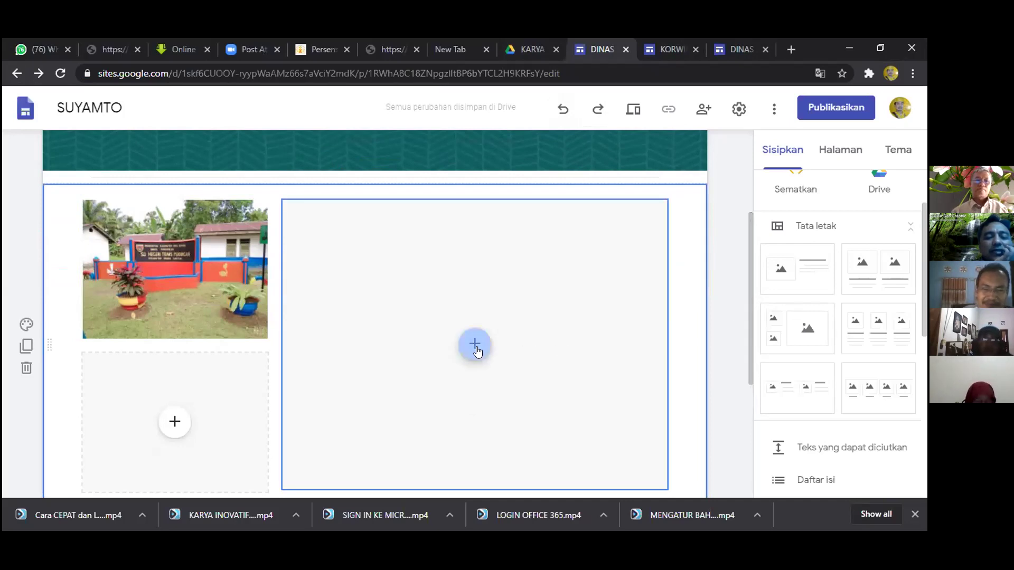
left_click(532, 339)
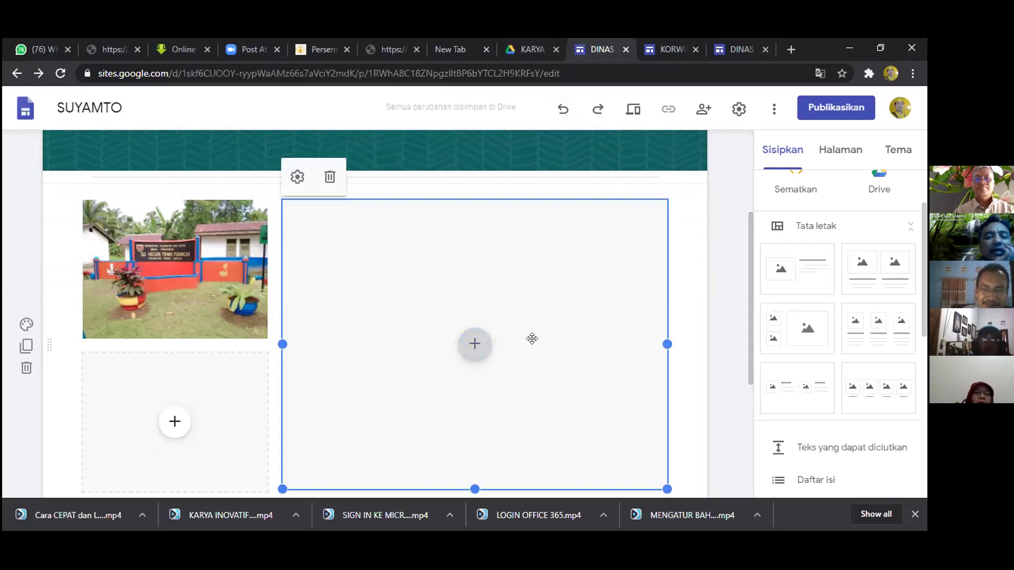
left_click(331, 178)
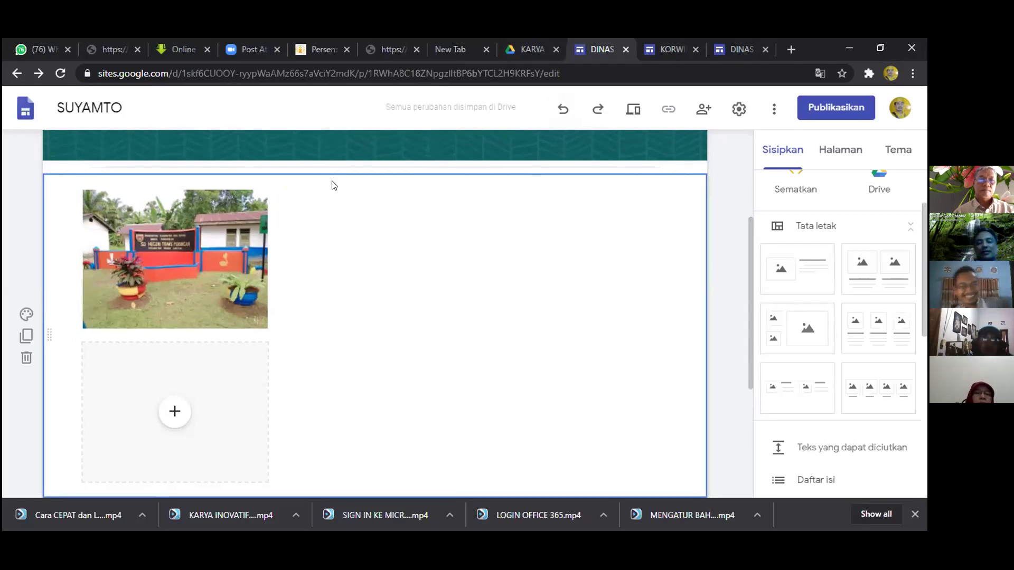
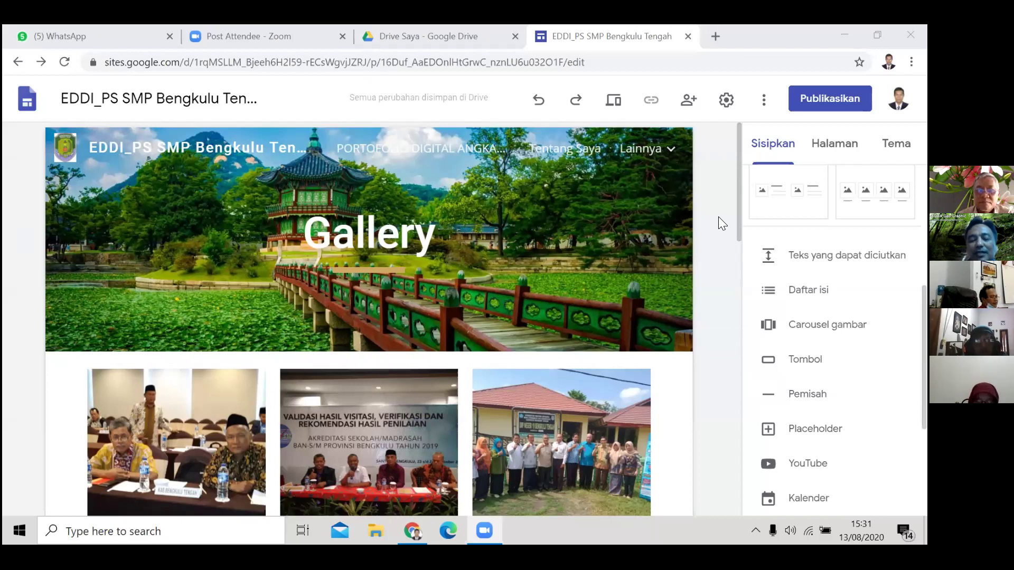
Step: Expand the Lainnya group in the page list to reach the Gallery page
left_click(669, 149)
Step: Collapse the Lainnya group and show the site's page list in the Halaman panel
left_click(677, 171)
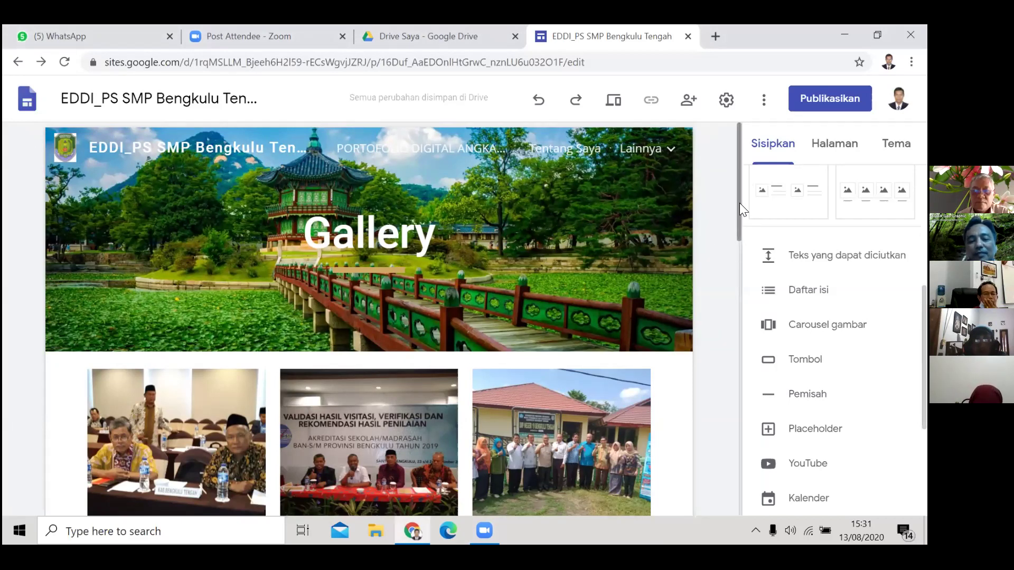
scroll(738, 207, "down", 2)
left_click_drag(737, 257, 733, 169)
scroll(733, 169, "up", 2)
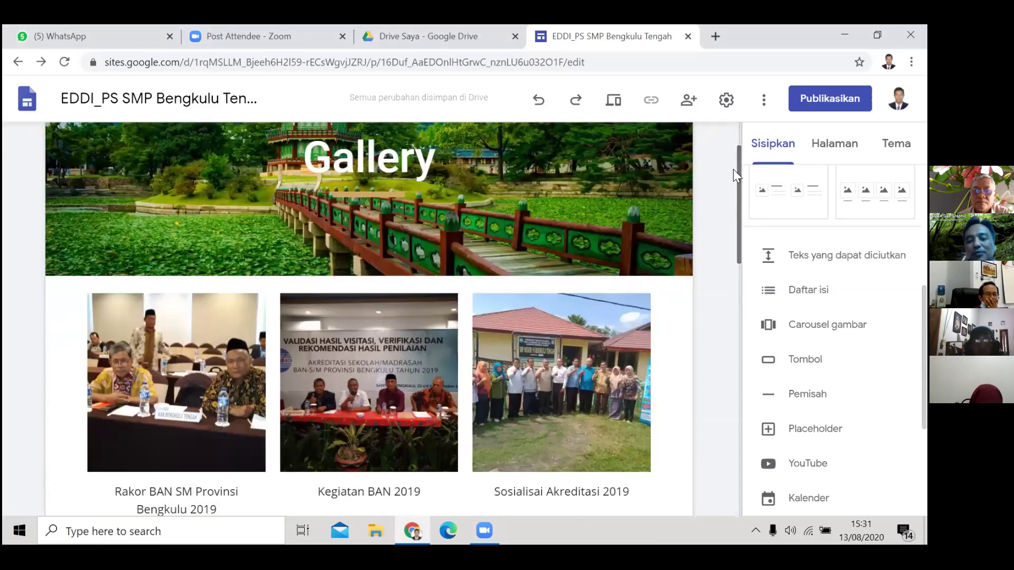
scroll(731, 177, "up", 2)
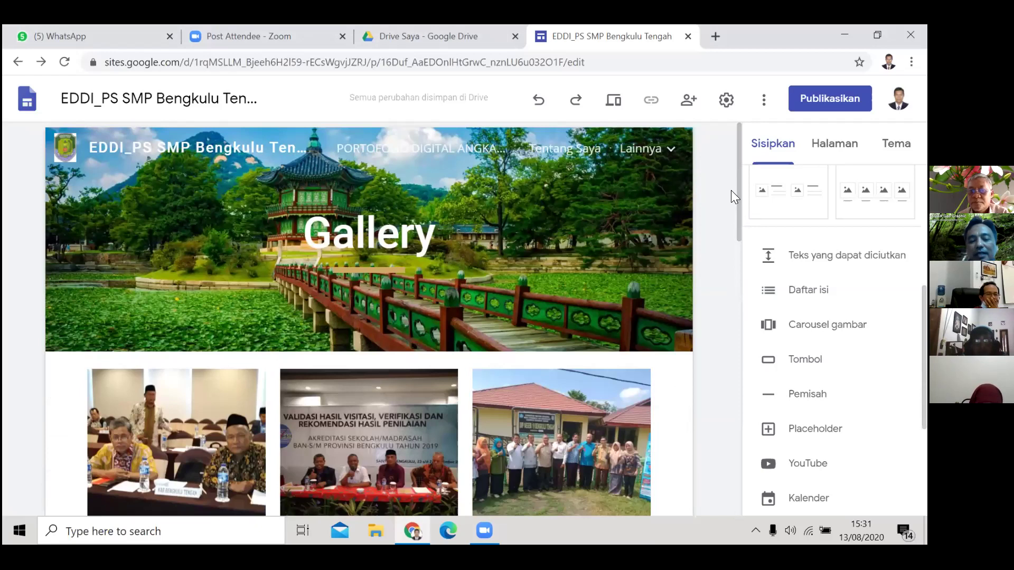
left_click(834, 143)
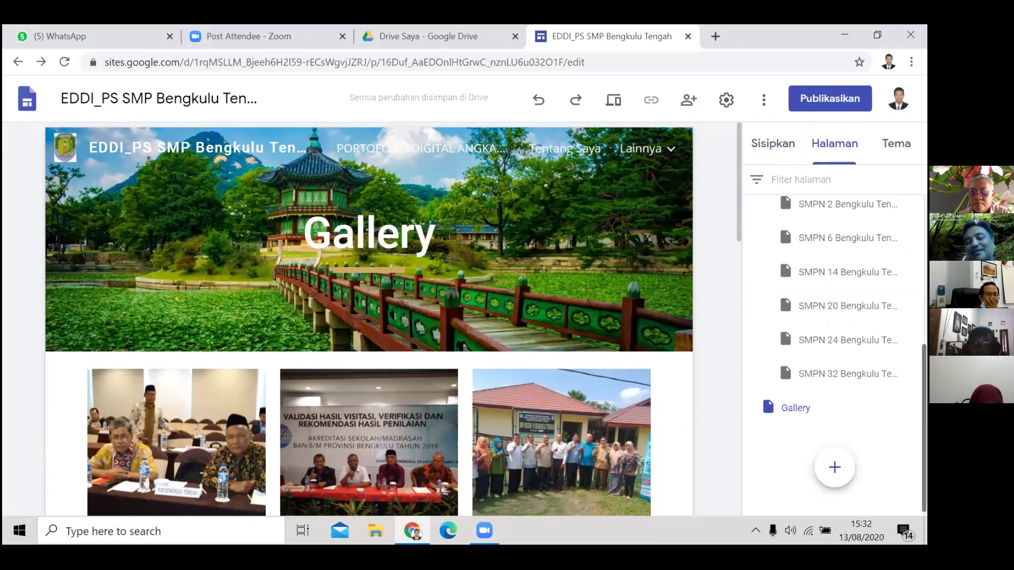
scroll(834, 317, "up", 5)
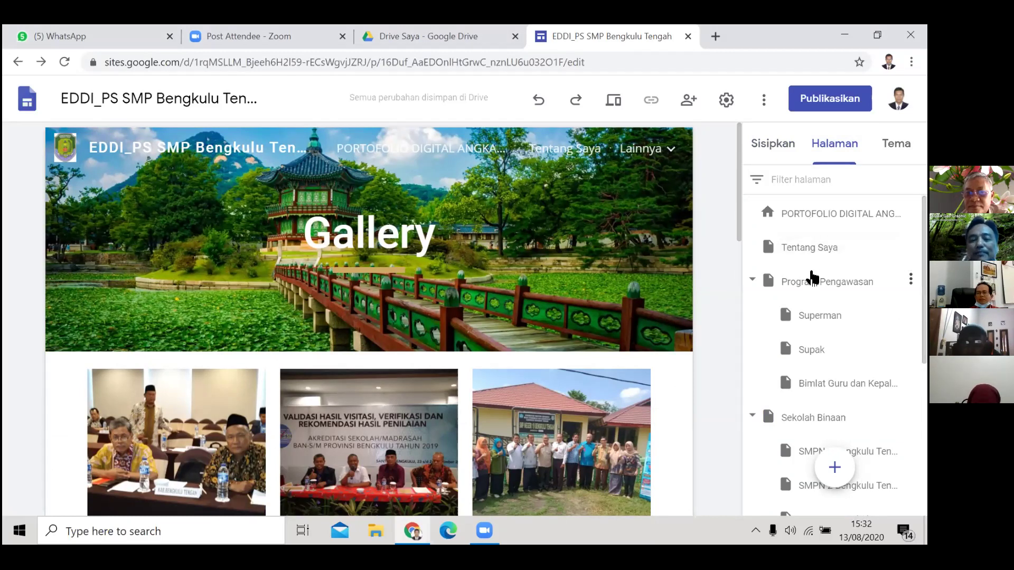
Step: Open the home page, then Tentang Saya, then return to editing the home page
left_click(839, 213)
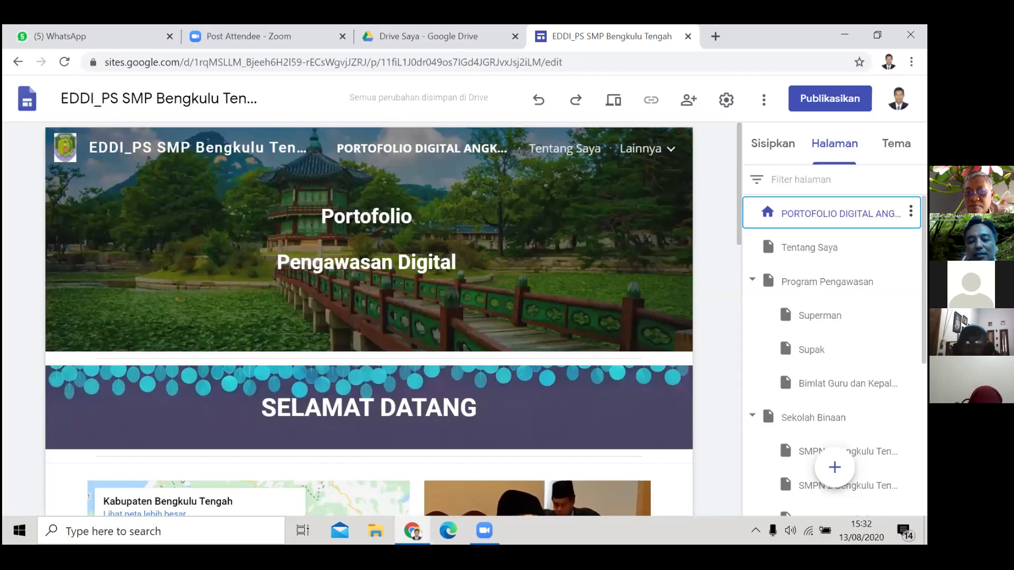
left_click(816, 253)
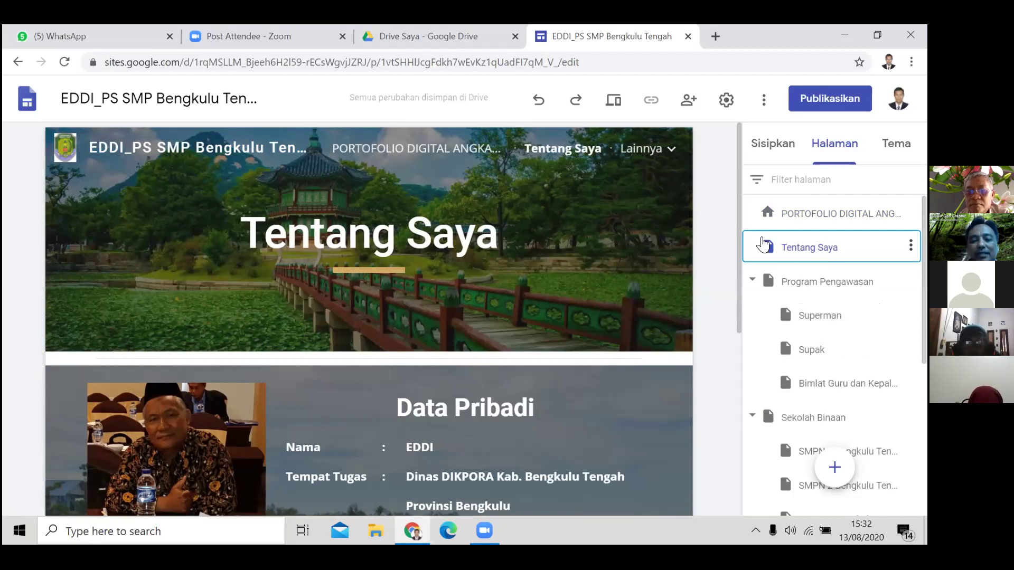
left_click(813, 217)
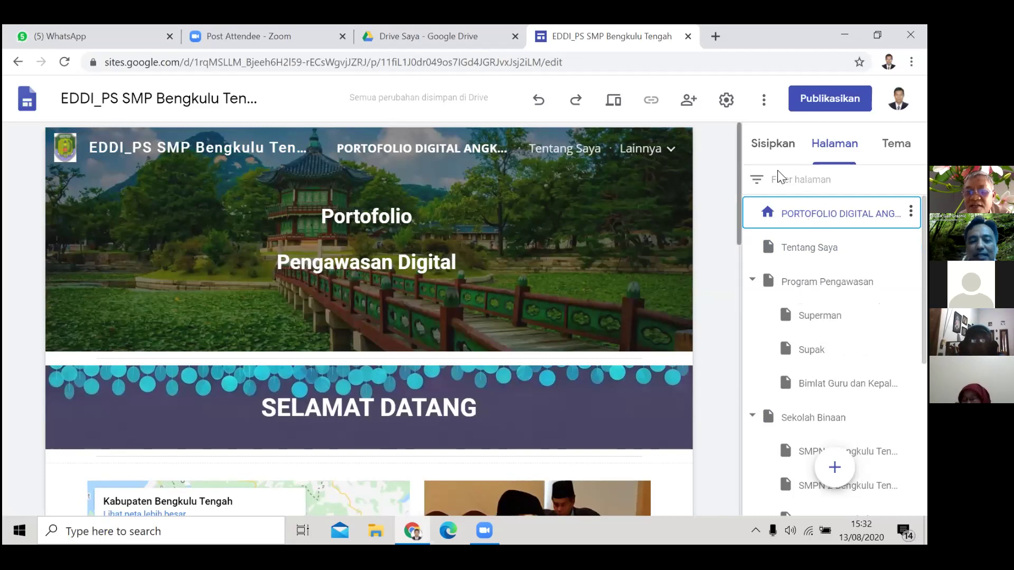
Step: Preview the site through Tentang Saya, Gallery, Sekolah Binaan and home, then exit preview
left_click(611, 101)
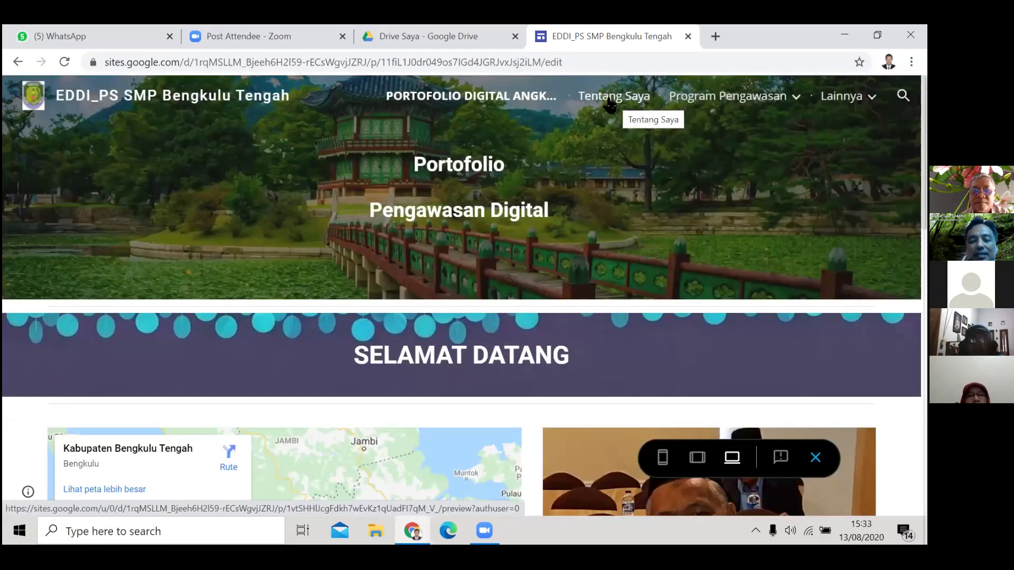
left_click(610, 98)
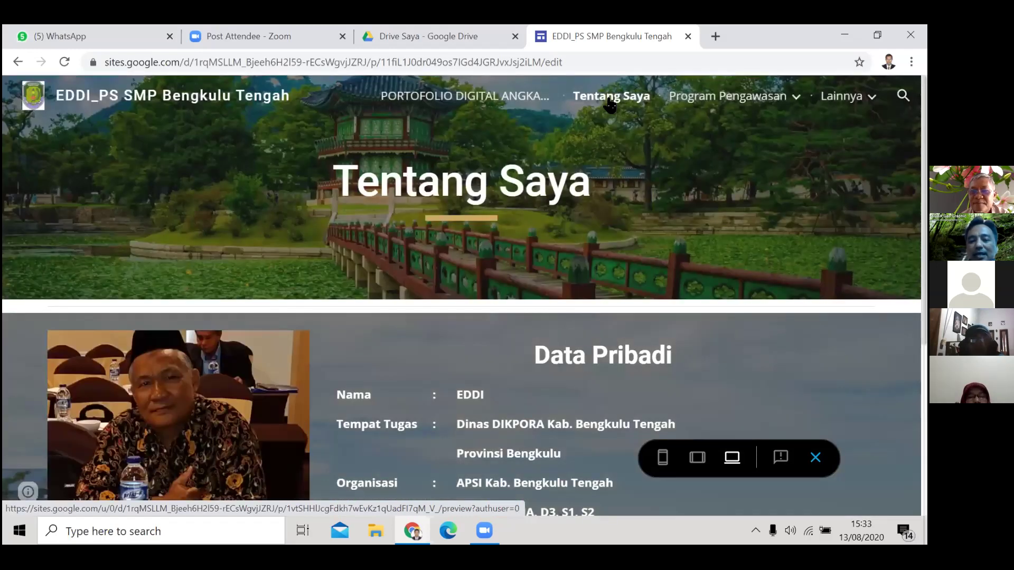
mouse_move(844, 97)
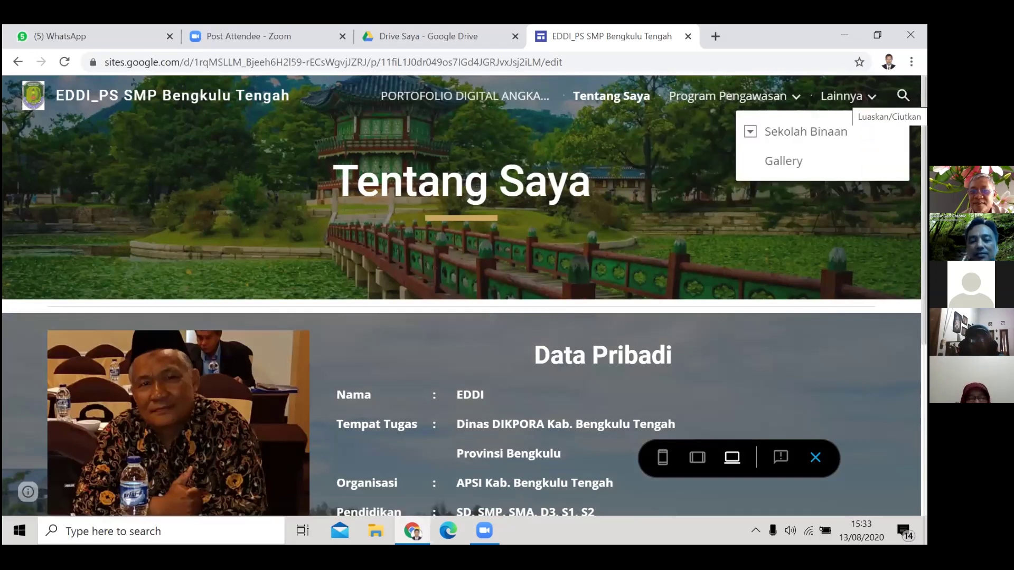
left_click(783, 164)
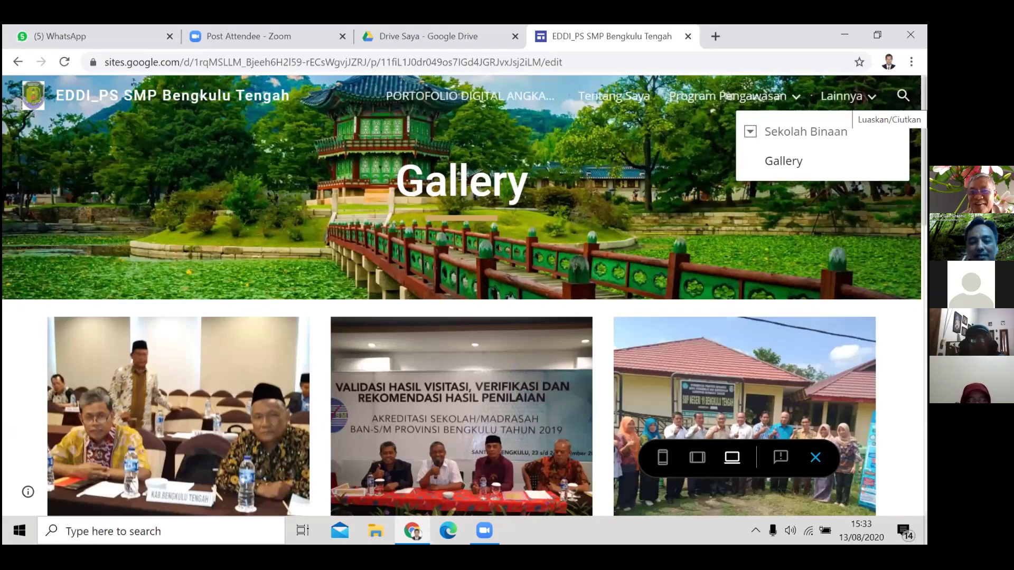
left_click(805, 132)
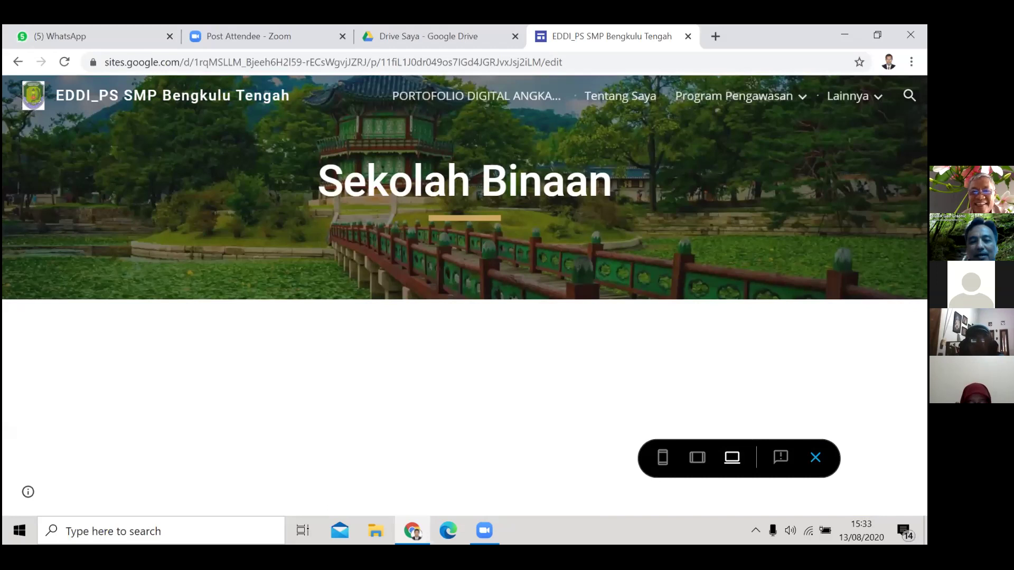
left_click(847, 96)
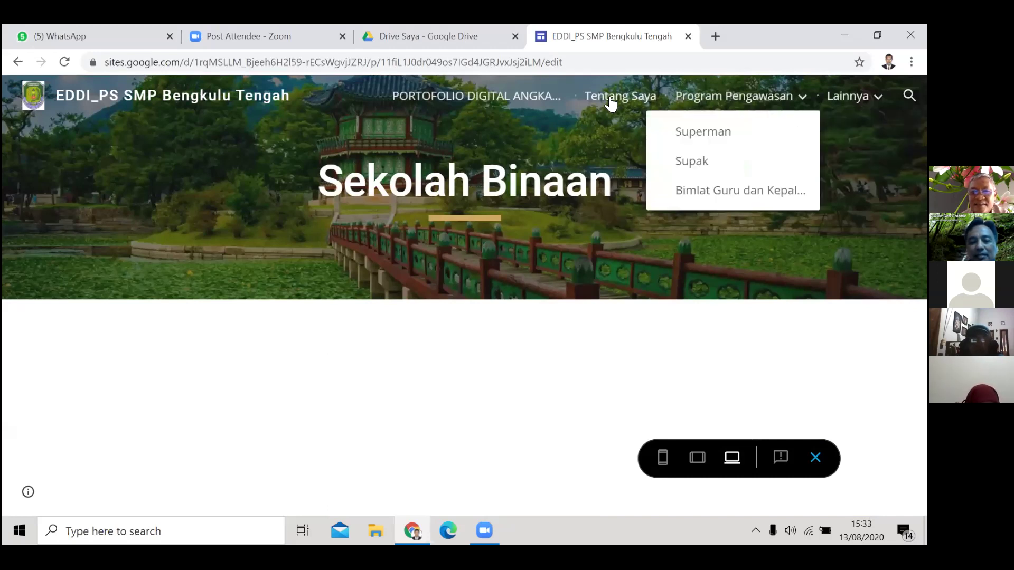
left_click(503, 97)
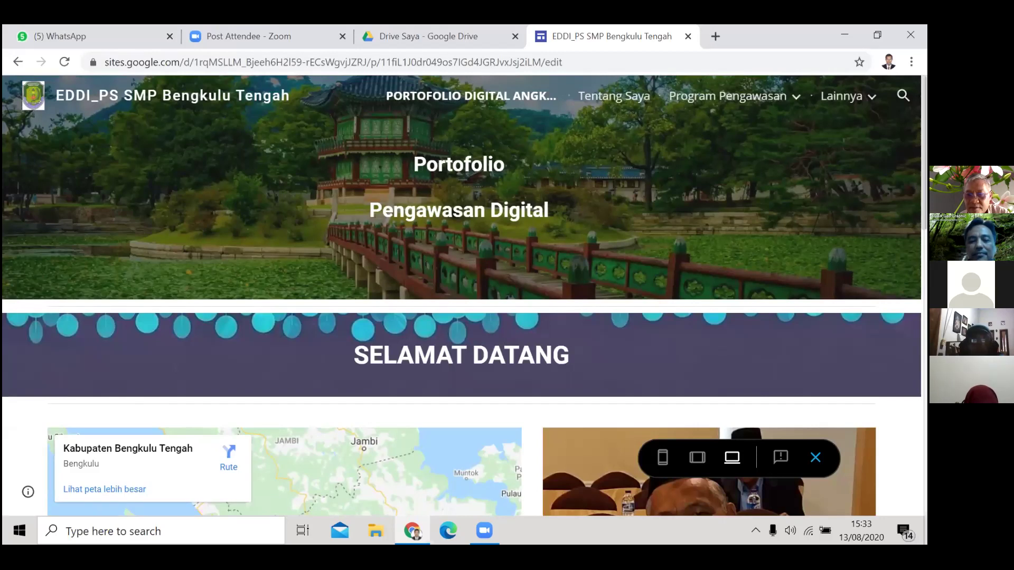
left_click(815, 458)
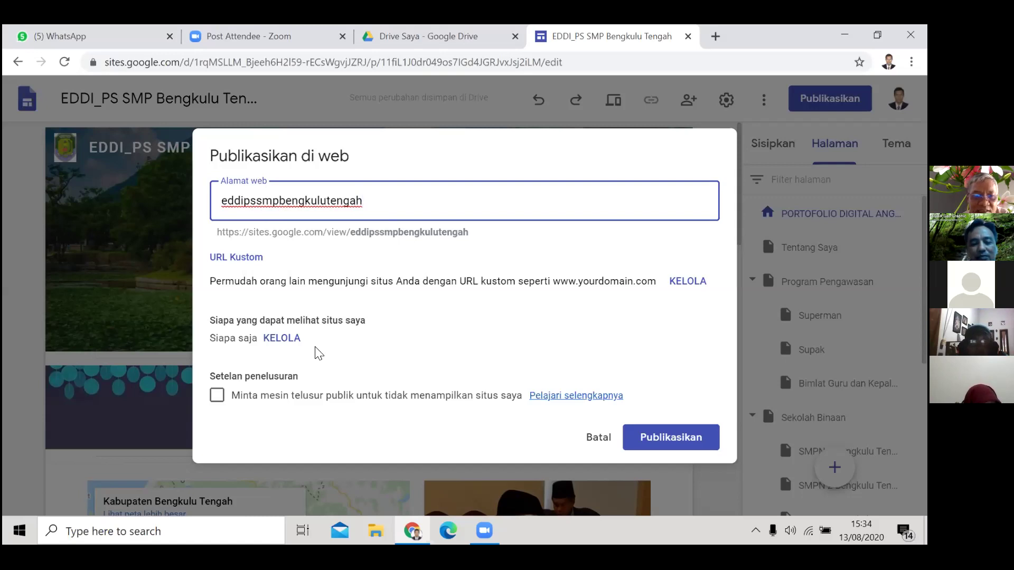
Step: Publish the site at eddipssmpbengkulutengah with public search engines asked not to list it
left_click(217, 396)
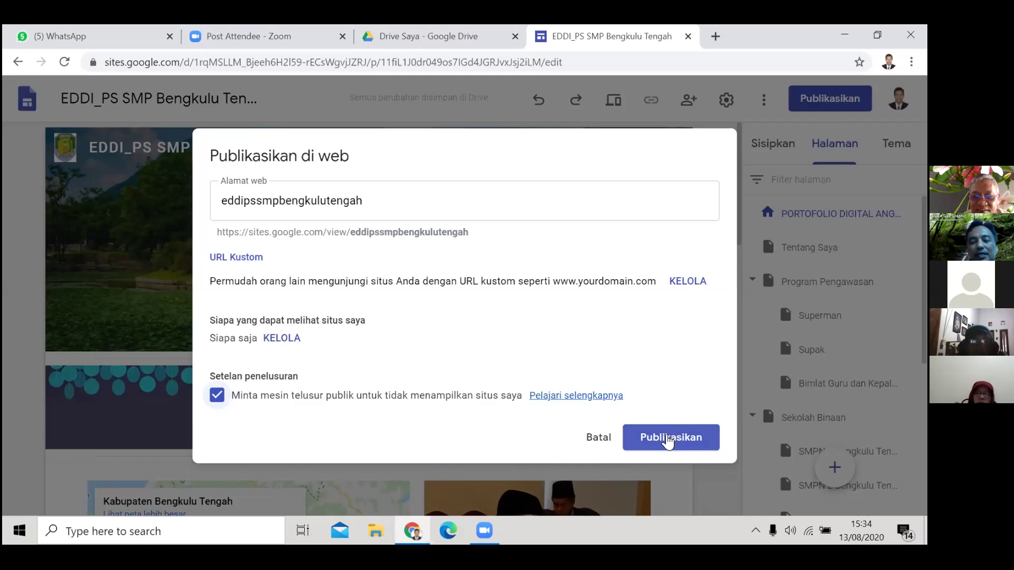
left_click(668, 440)
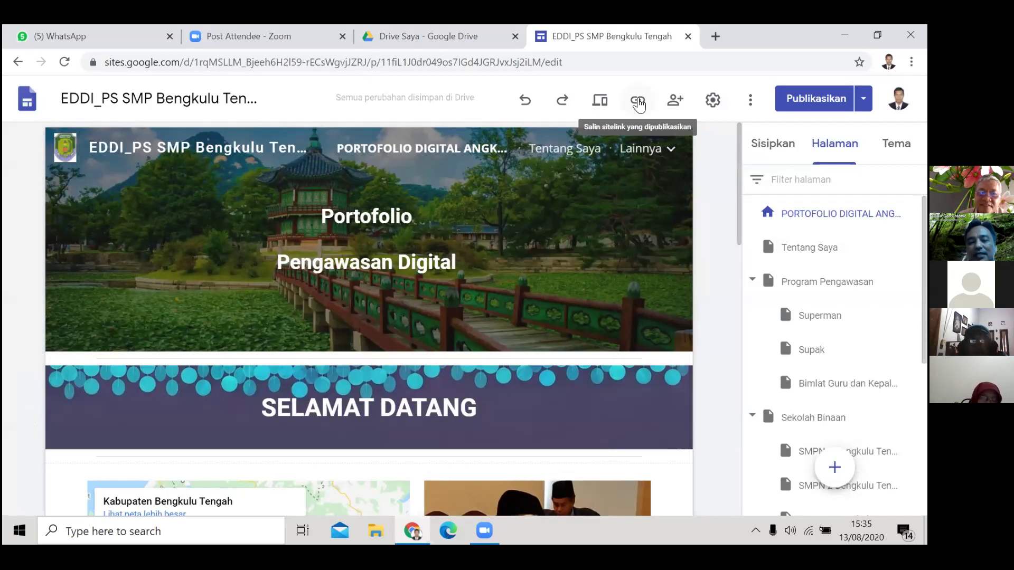
Step: Copy the published sitelink using Salin link
left_click(638, 102)
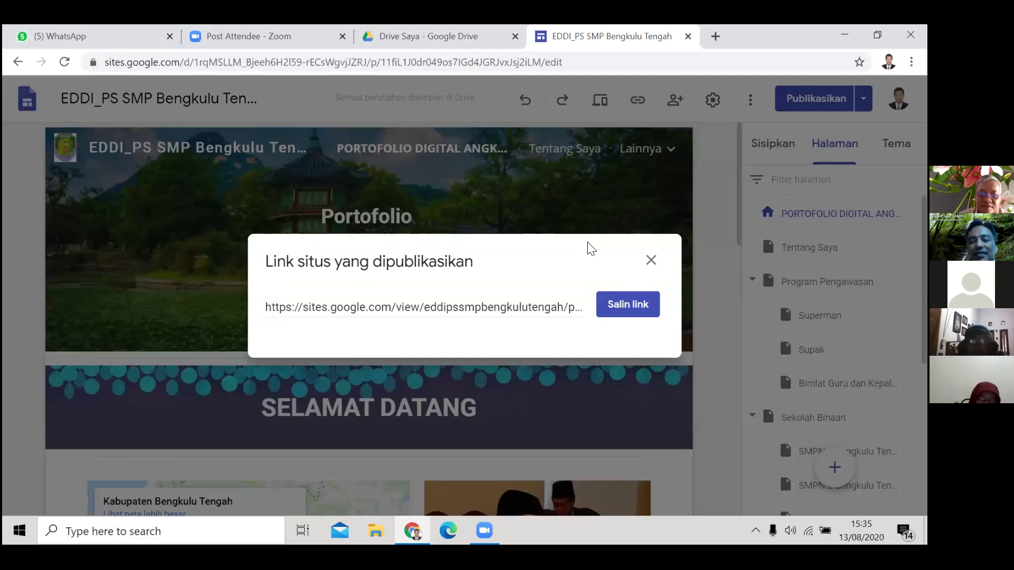
left_click(617, 307)
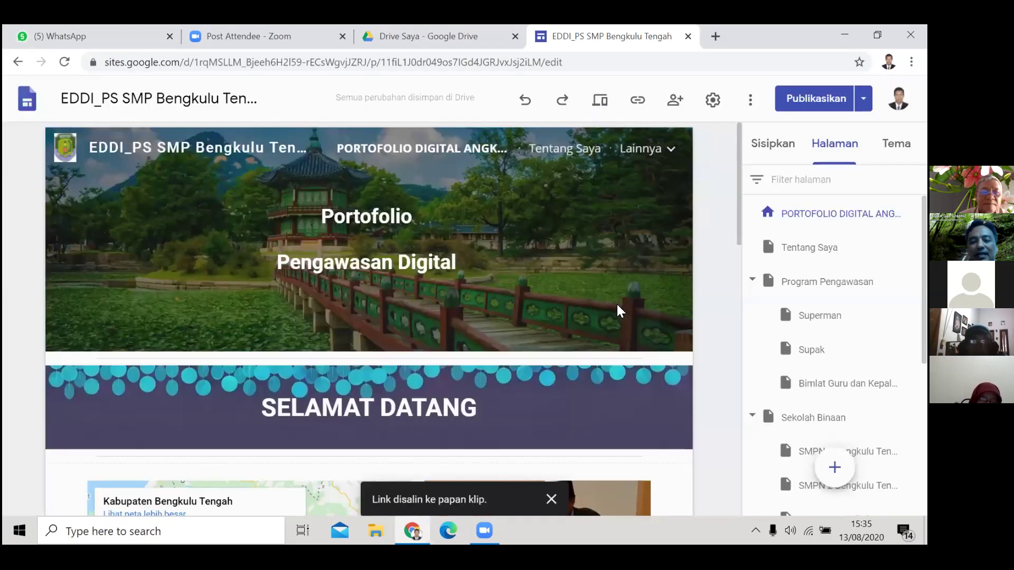
mouse_move(617, 306)
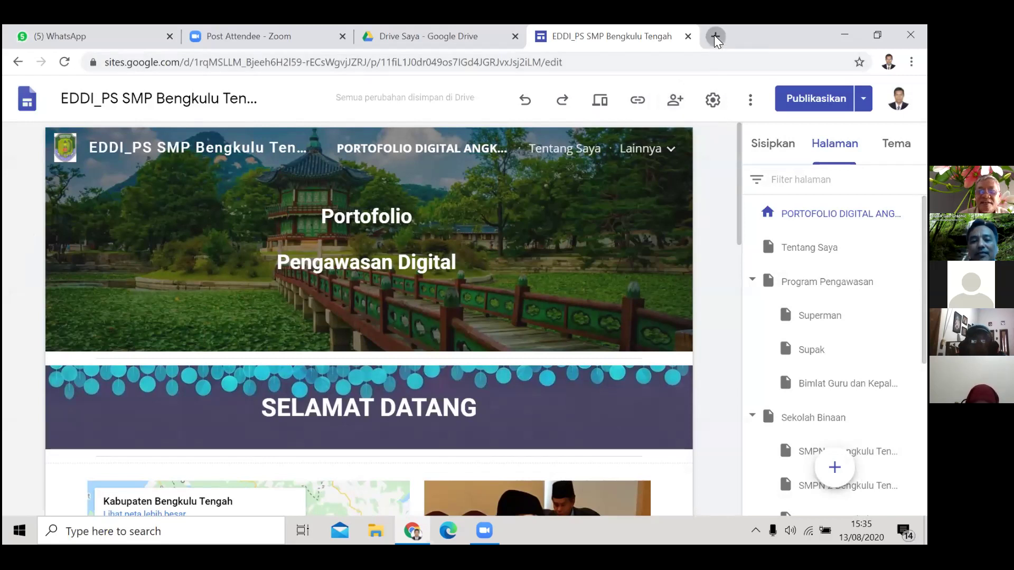
Step: Go to gg.gg in a new Chrome tab, dropping the autocompleted path
left_click(716, 37)
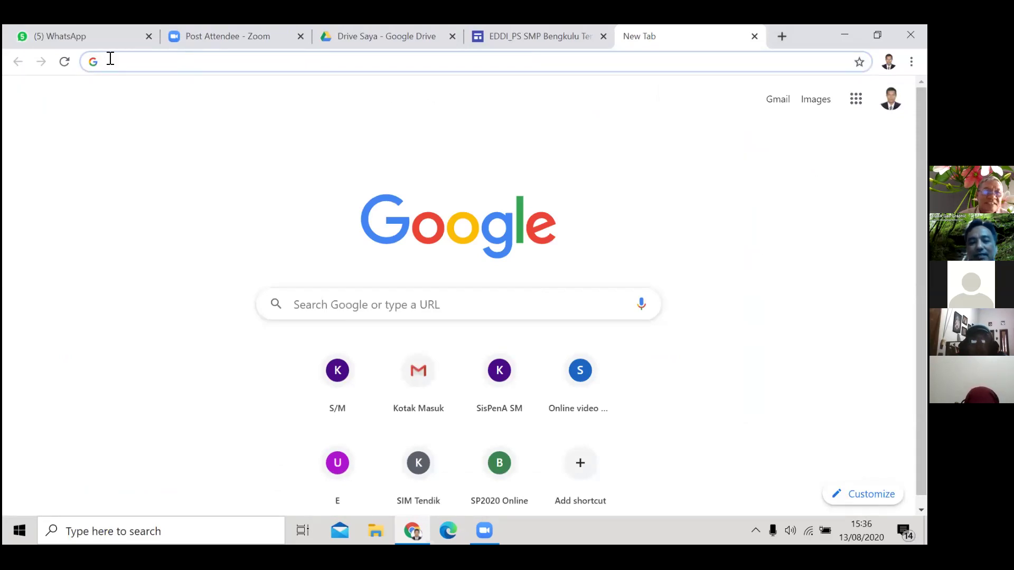
type("g")
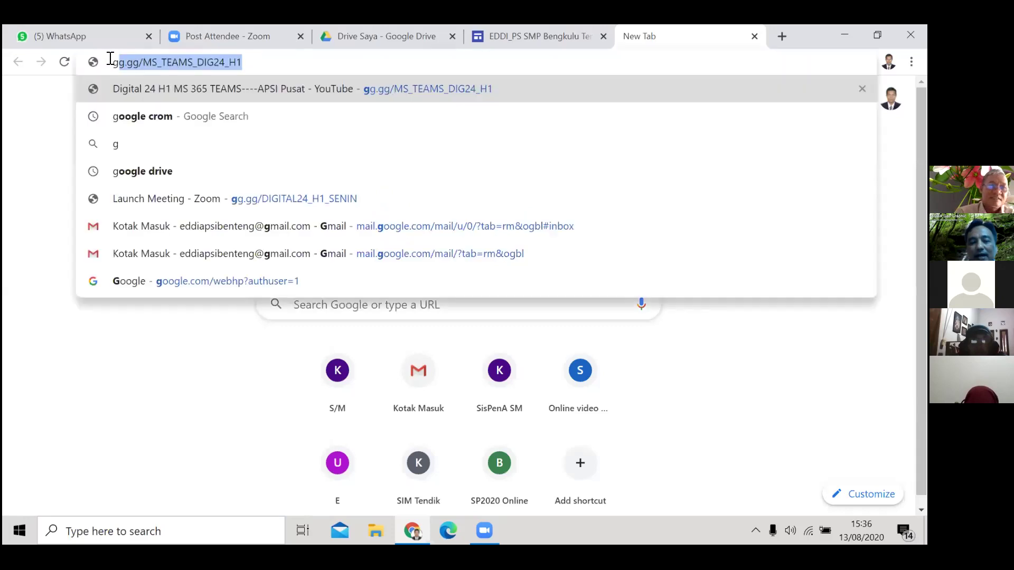
type("g")
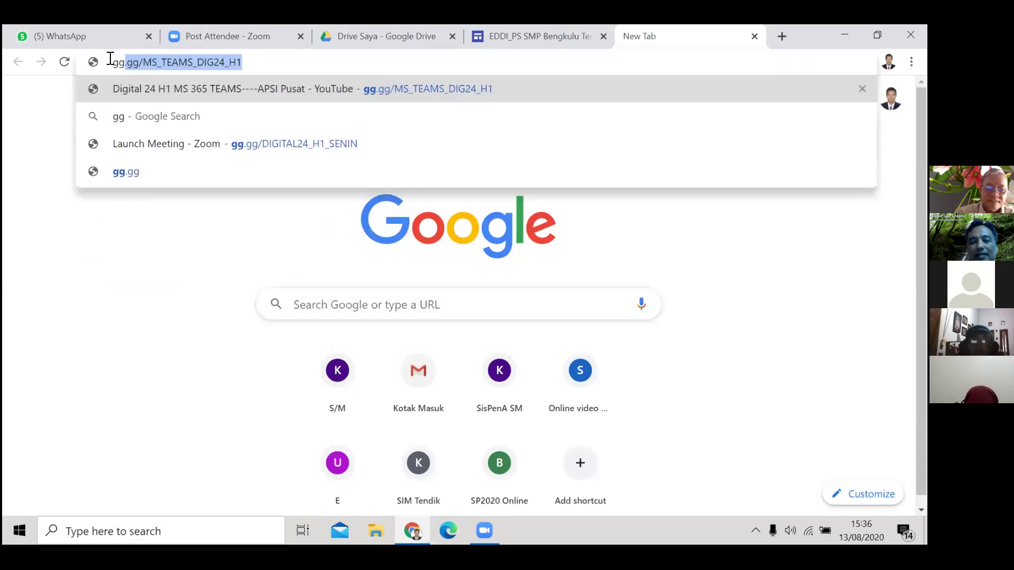
type(".gg")
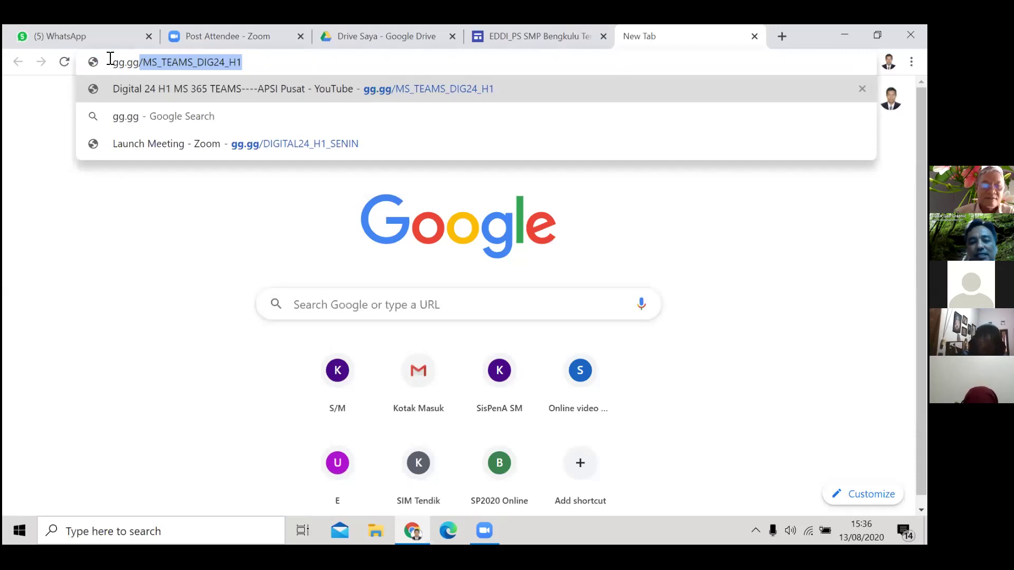
key("Delete")
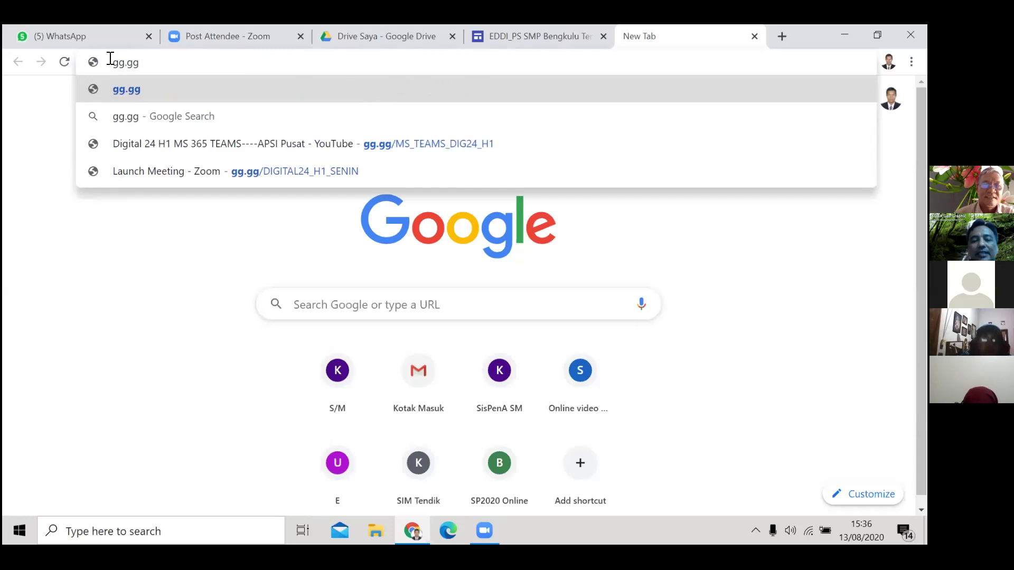
key("Return")
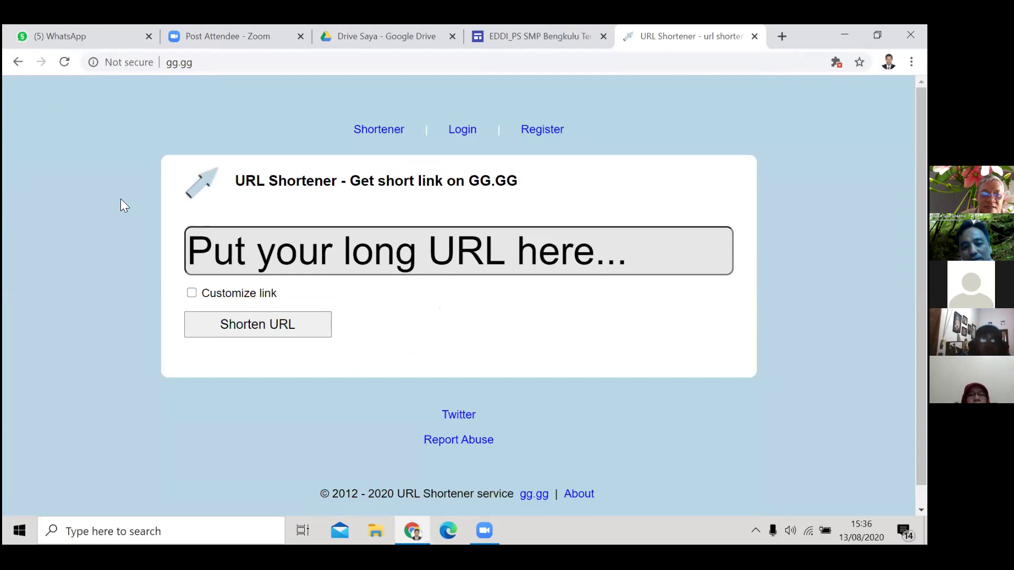
Step: Paste the long portfolio site URL into the gg.gg URL box
left_click(208, 248)
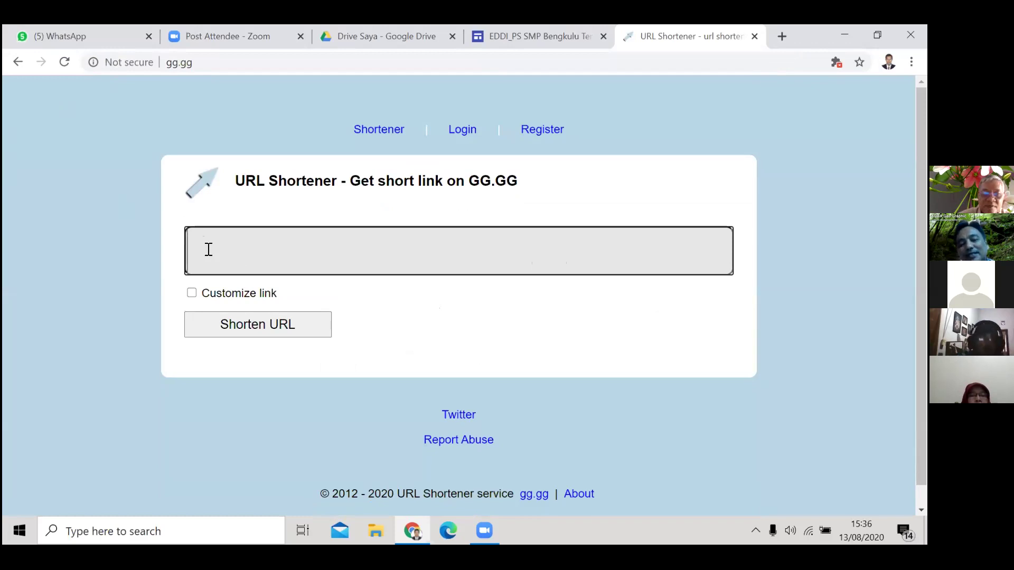
right_click(208, 249)
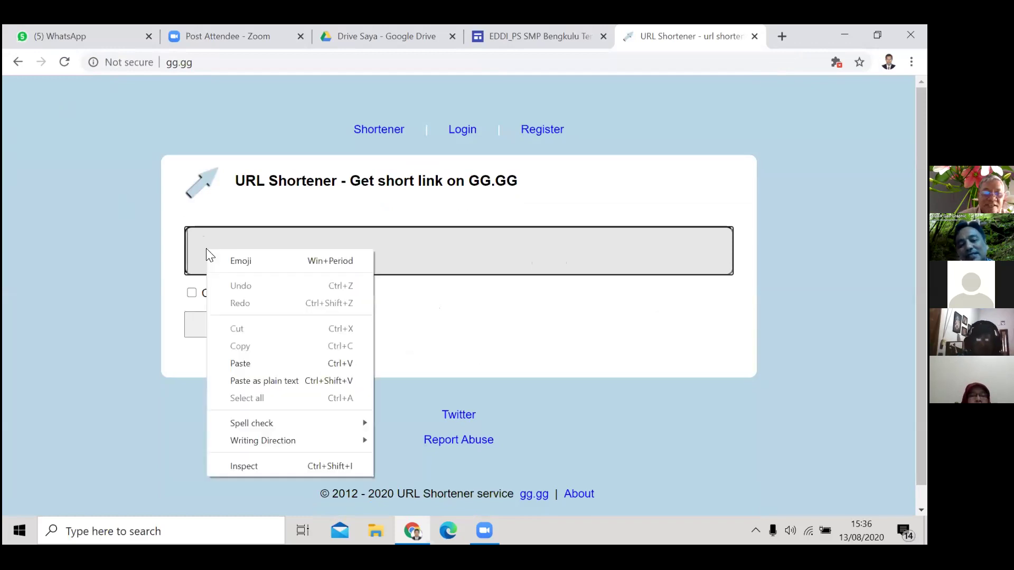
left_click(241, 364)
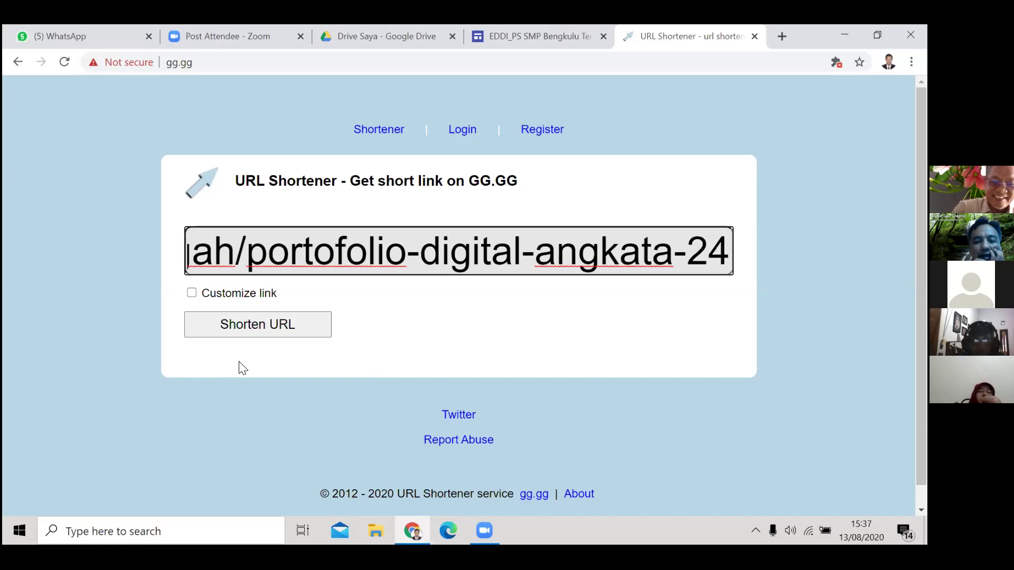
key("Home")
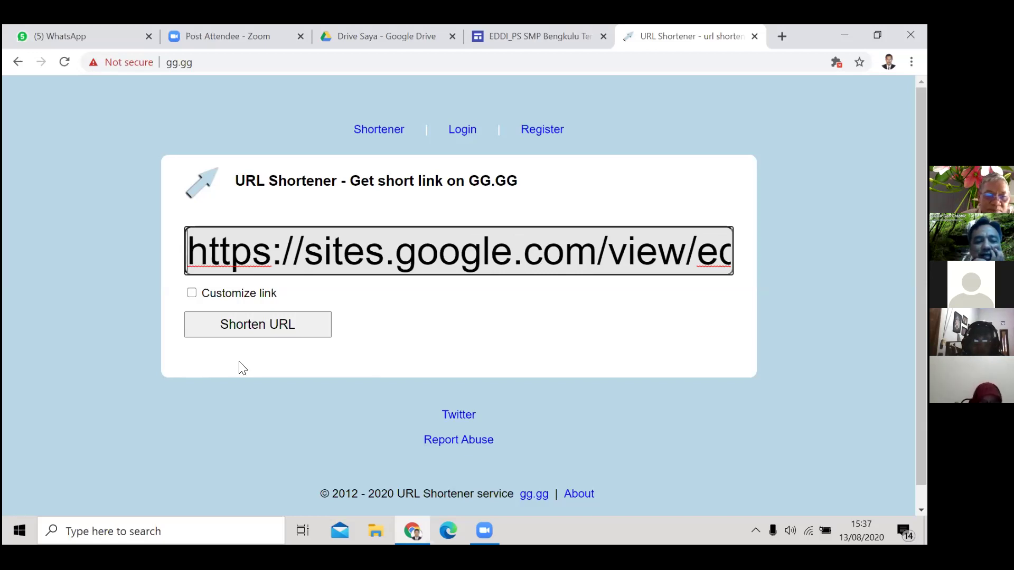
Step: Shorten the URL with the custom alias 'google site eddi'
left_click(191, 293)
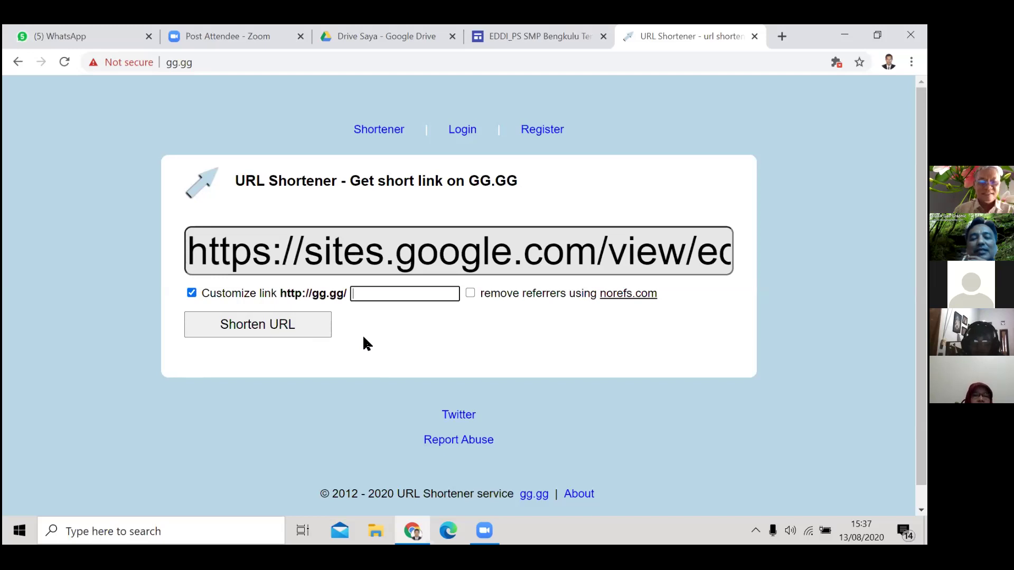
type("eddi")
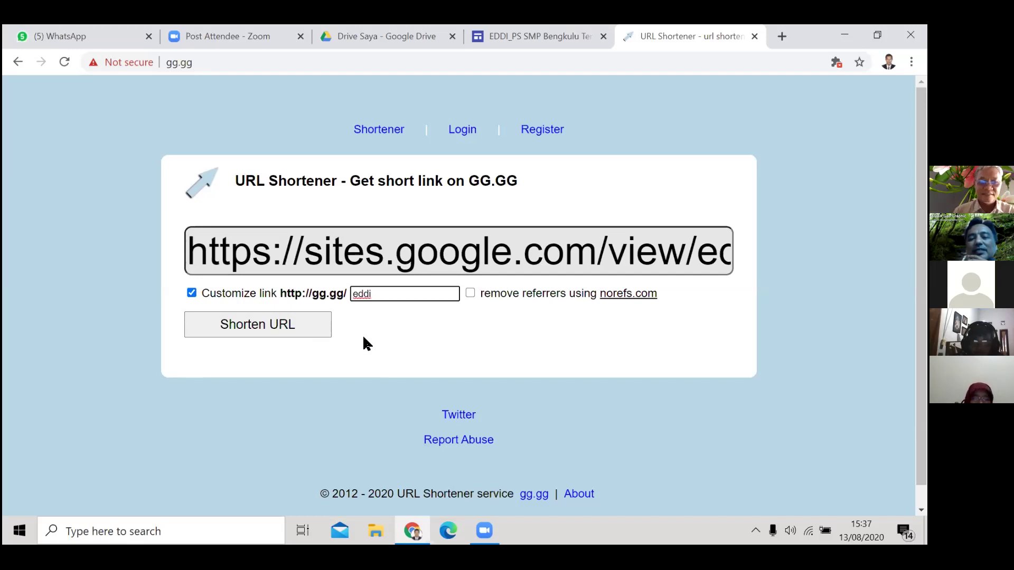
key("BackSpace")
key("BackSpace")
key("BackSpace")
key("BackSpace")
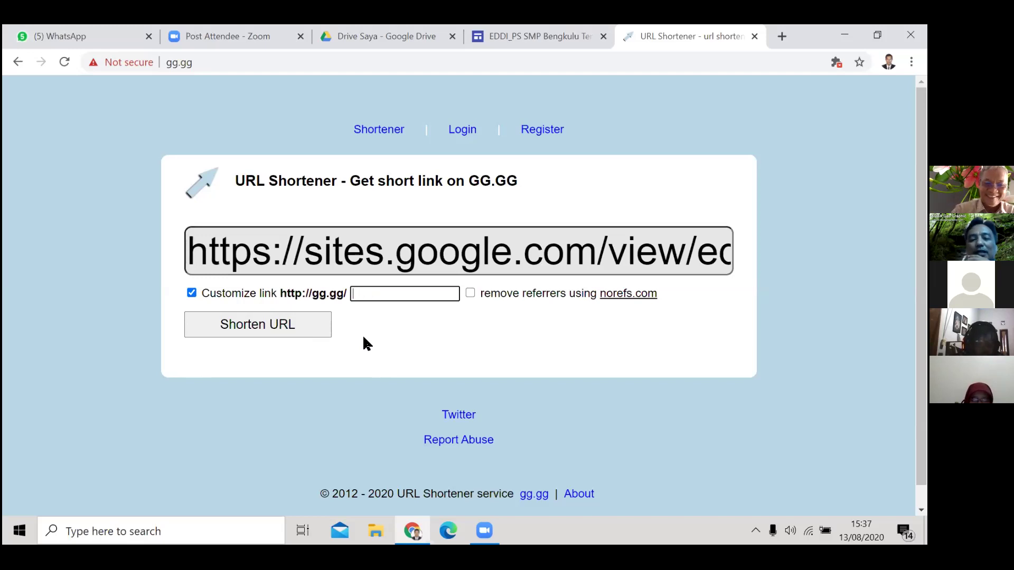
type("google")
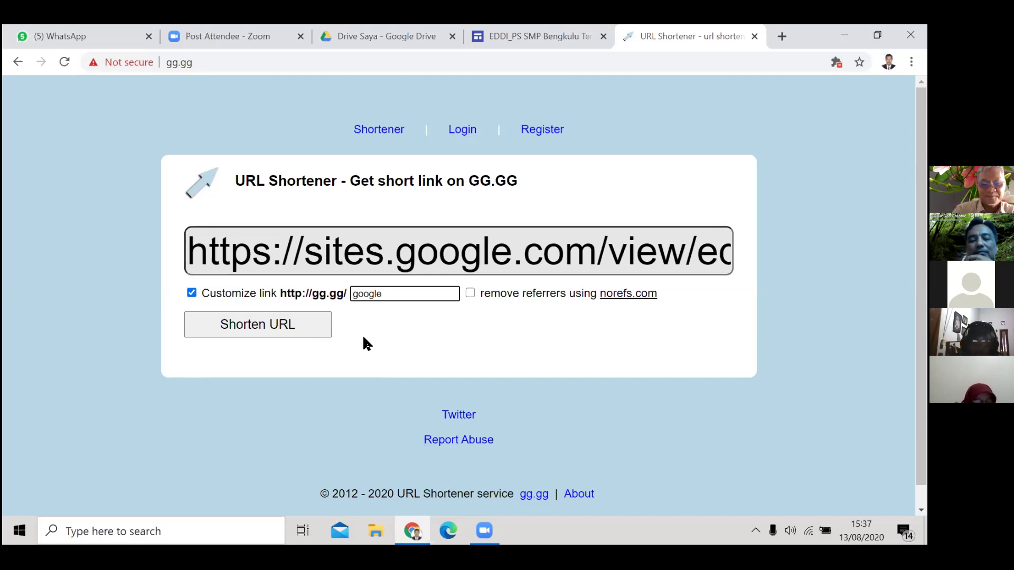
type(" site")
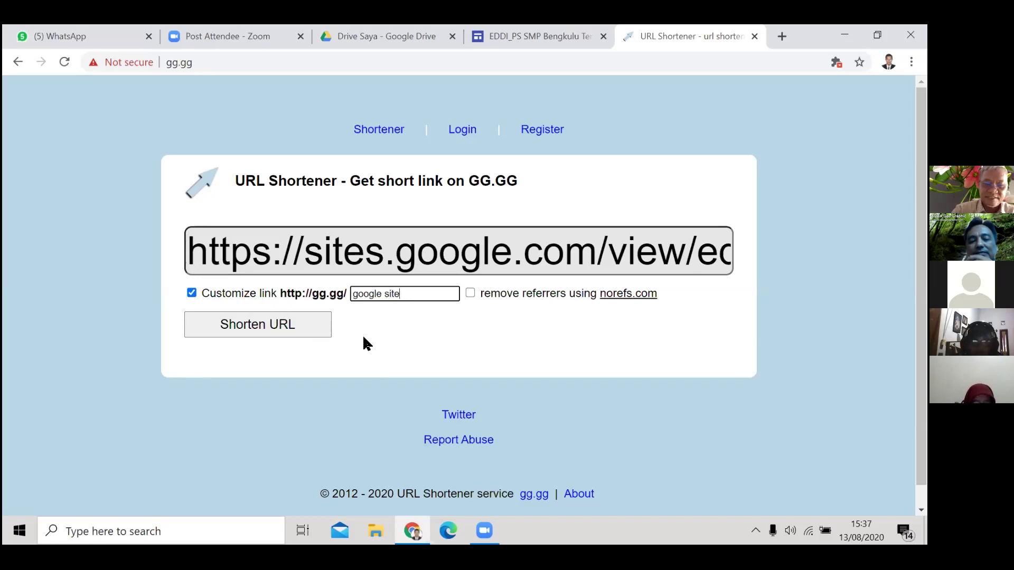
type(" eddi")
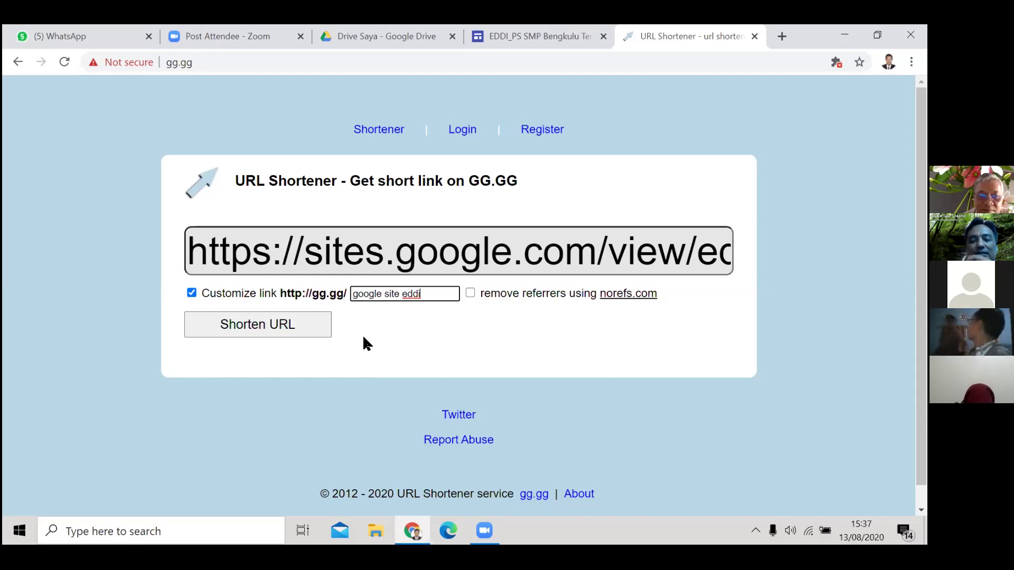
left_click(263, 324)
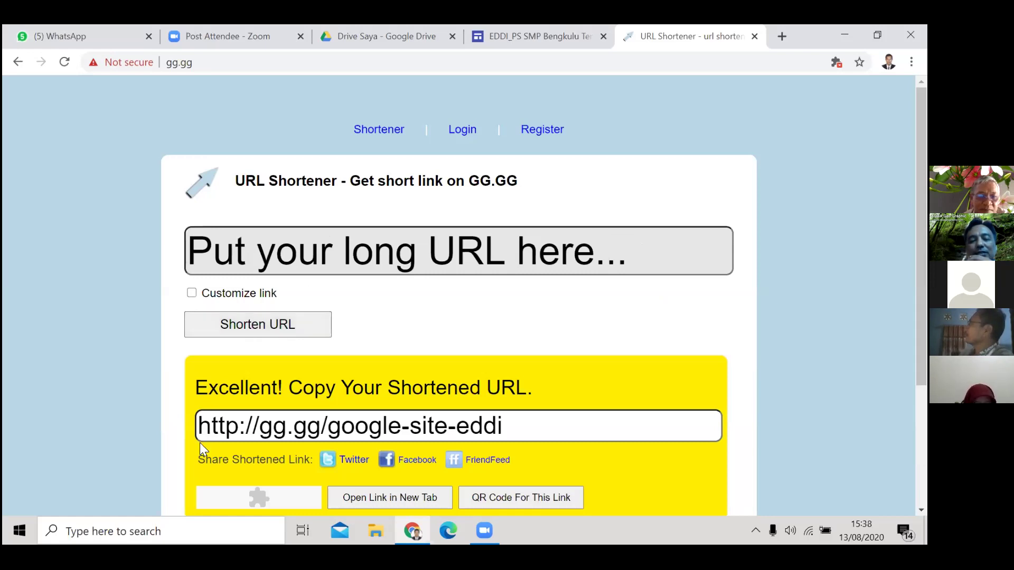
left_click_drag(199, 426, 519, 426)
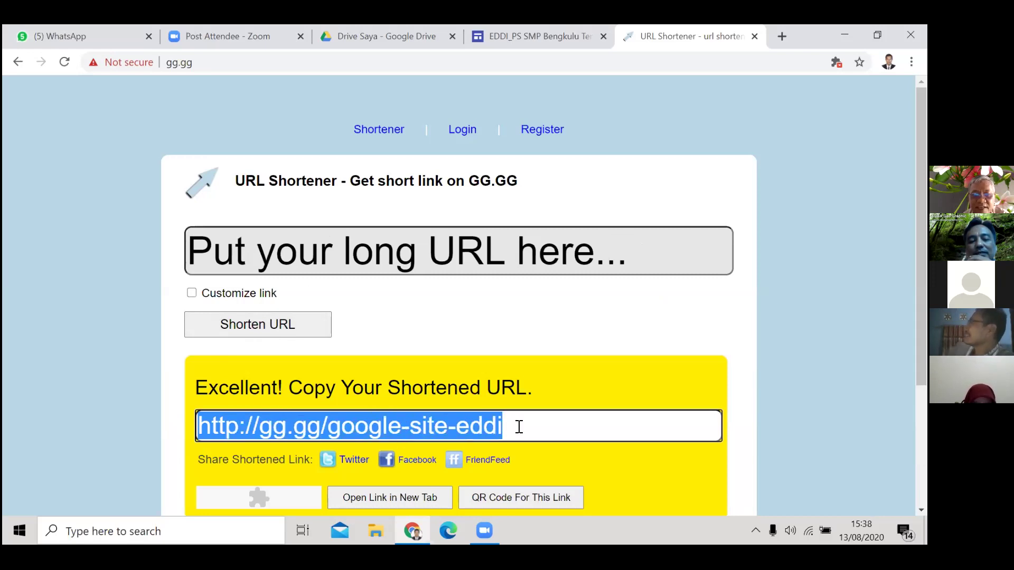
right_click(436, 420)
left_click(466, 431)
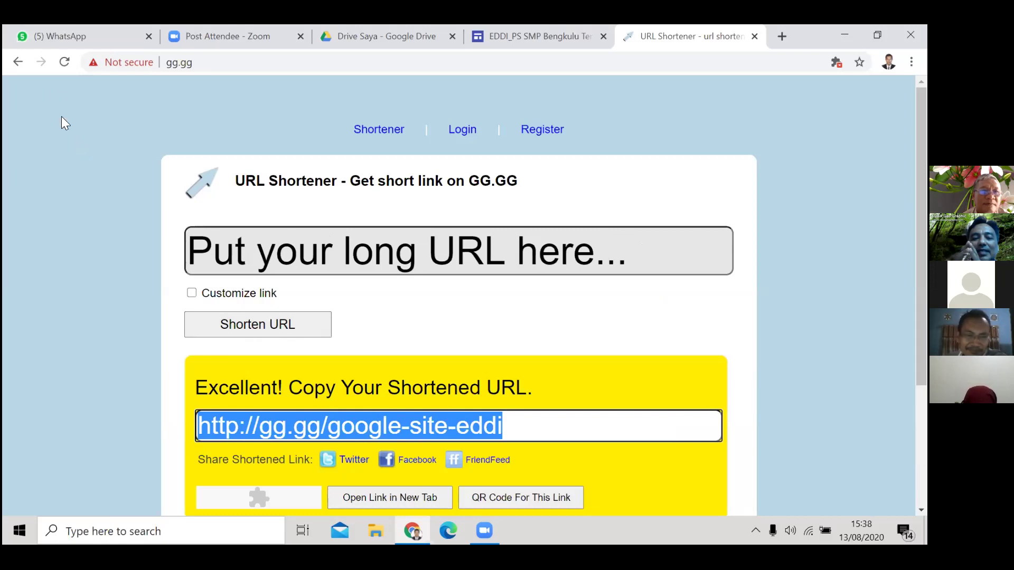
left_click(65, 34)
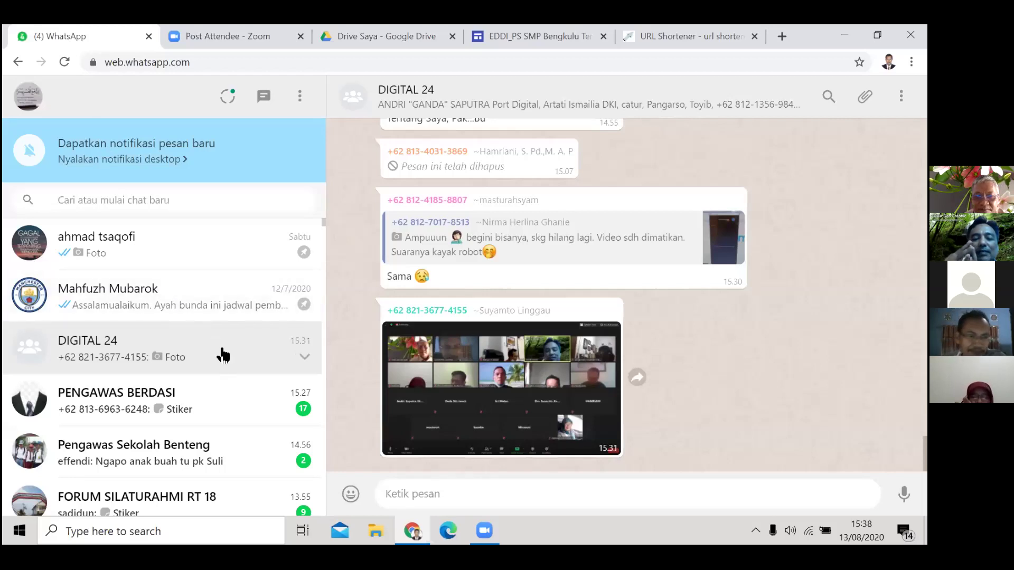
right_click(404, 493)
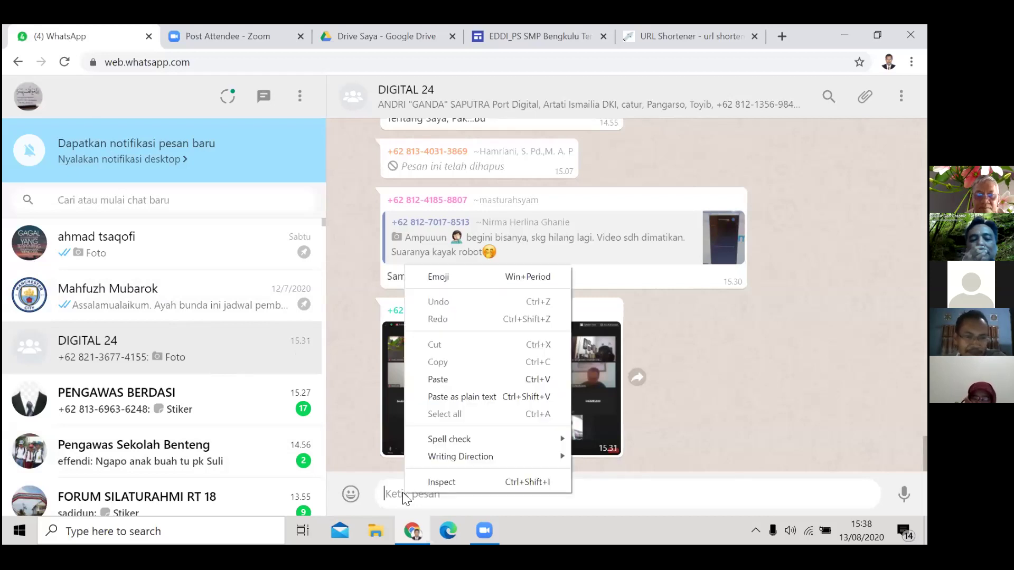
left_click(444, 381)
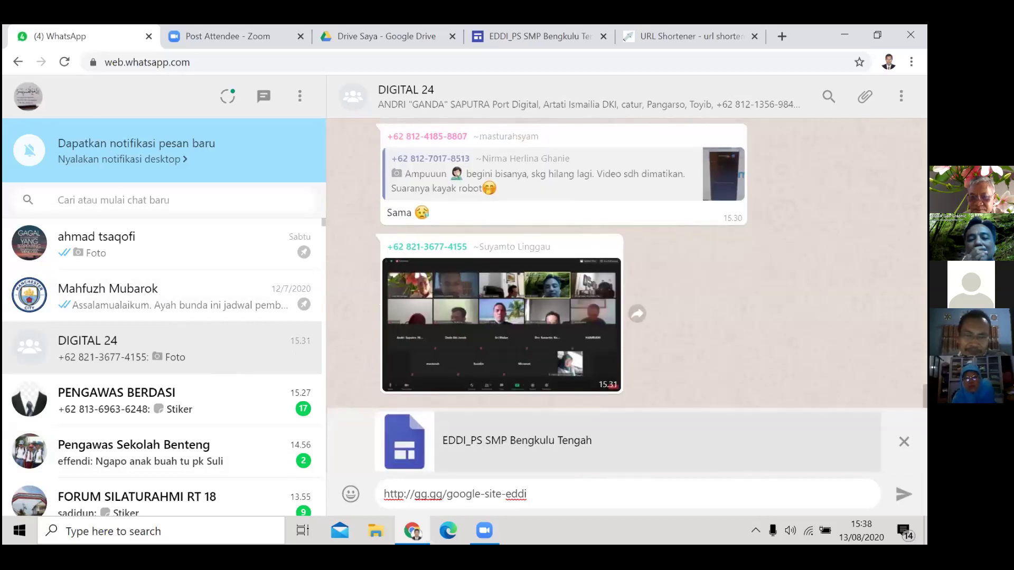
key("Return")
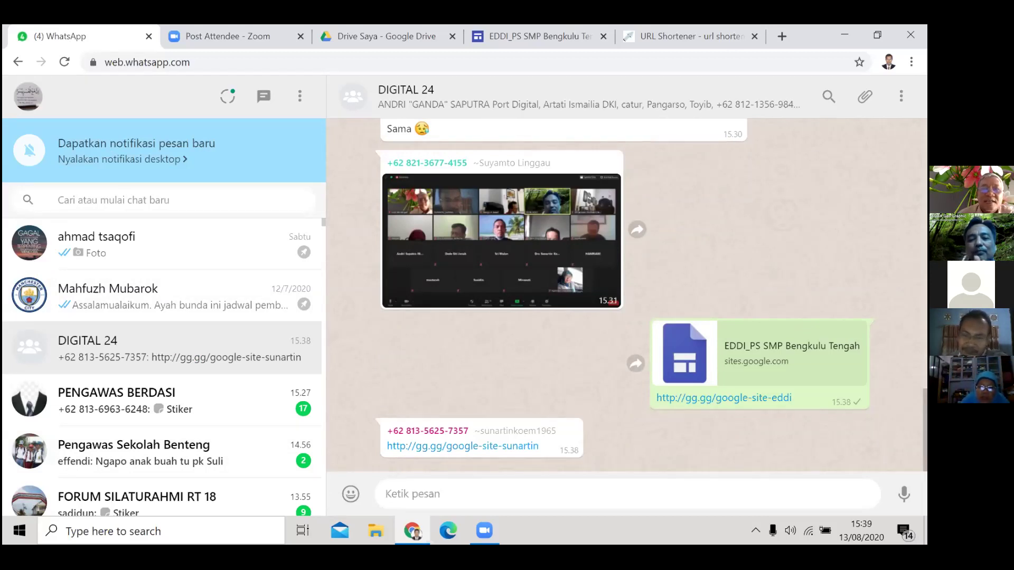
left_click(528, 37)
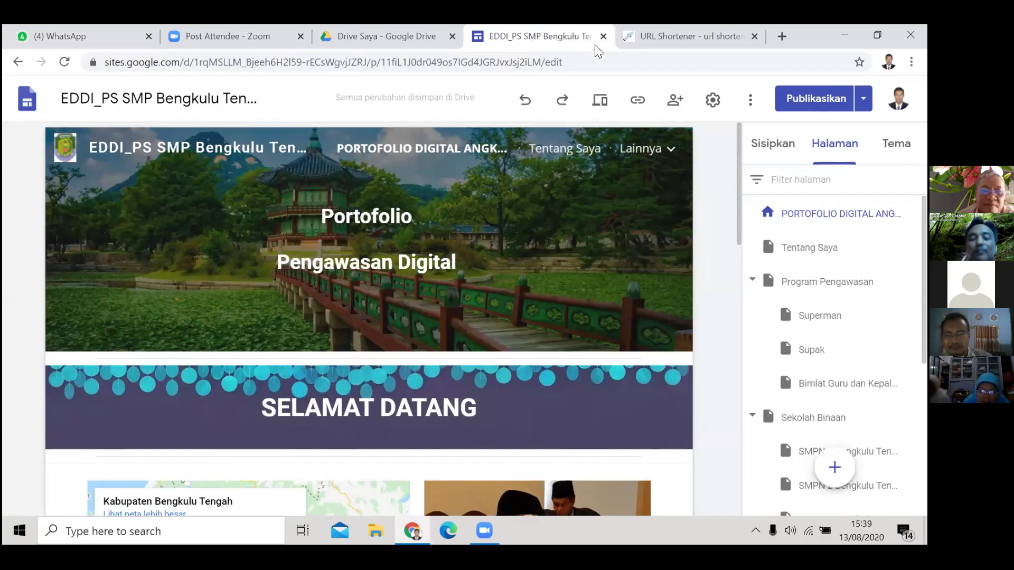
Step: Append '24' to the header title 'Pengawasan Digital' and open the publish review
left_click(417, 216)
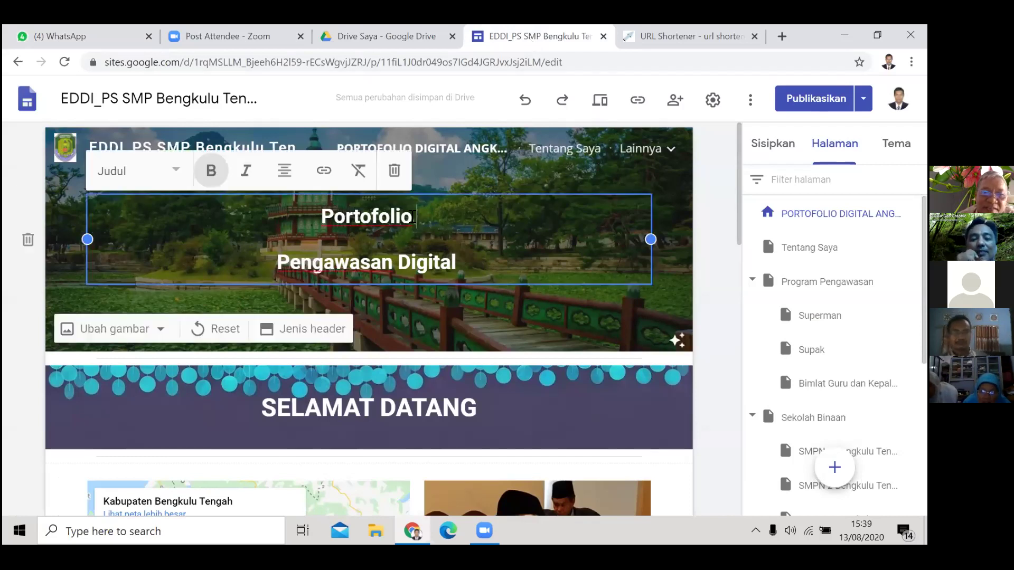
left_click(468, 263)
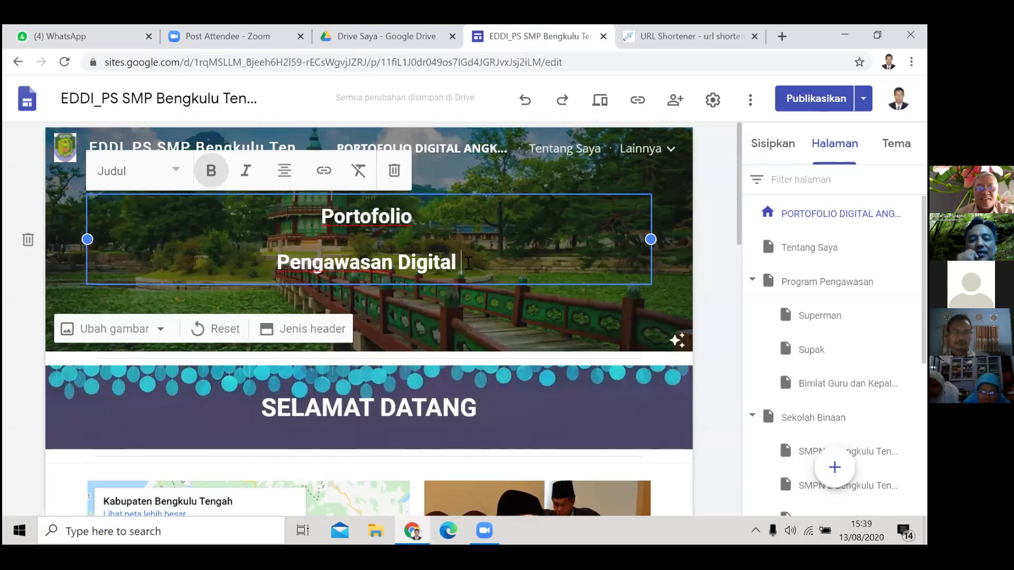
type("24")
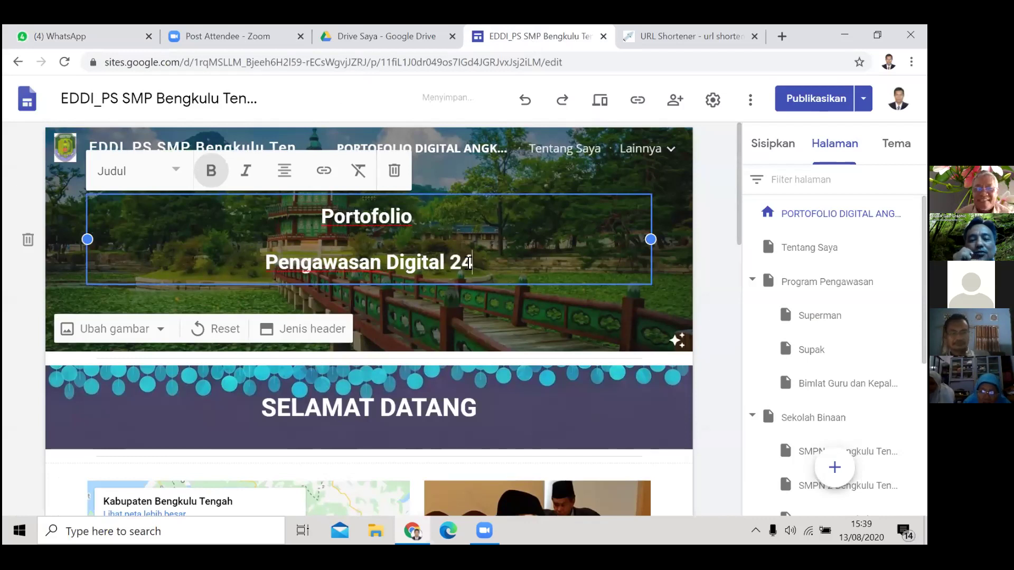
left_click(806, 100)
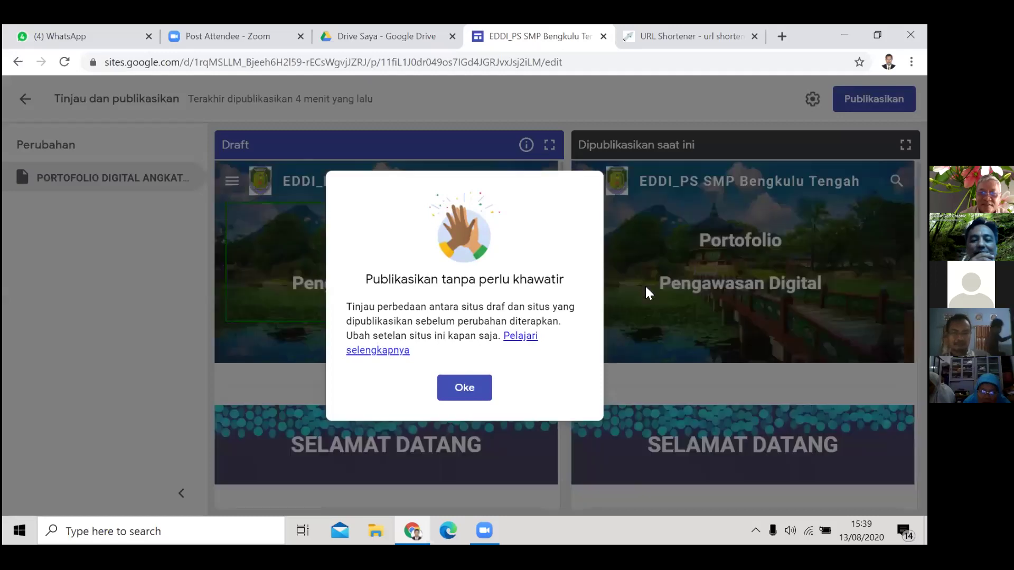
left_click(461, 392)
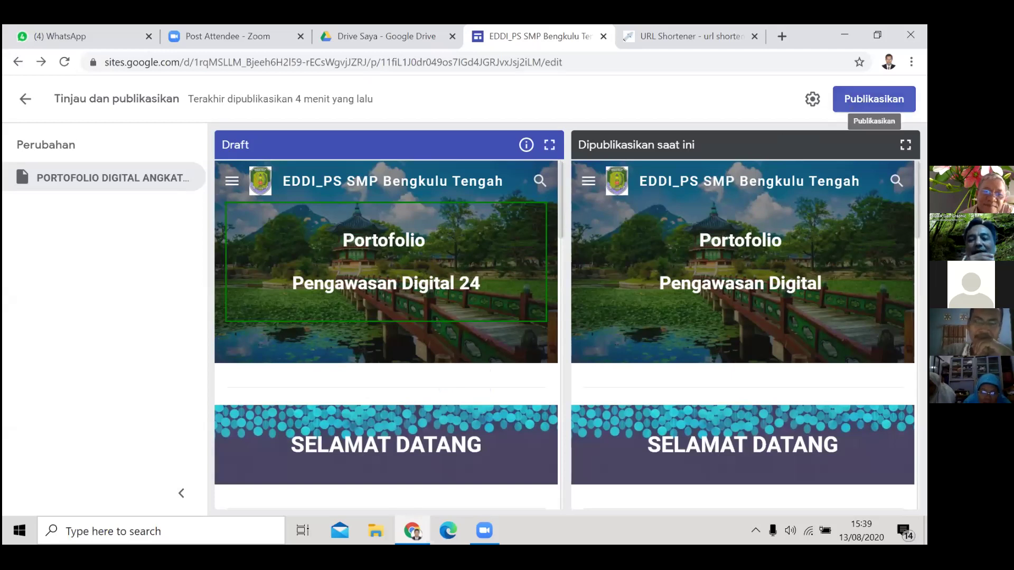
Step: Publish the header title change 'Pengawasan Digital 24' to the live site
left_click(874, 99)
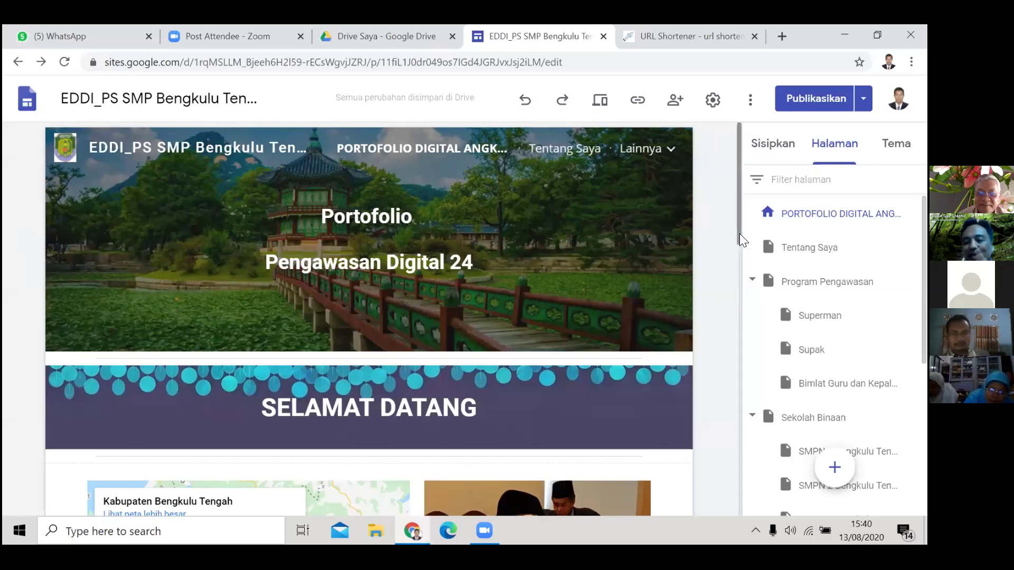
left_click_drag(738, 230, 737, 273)
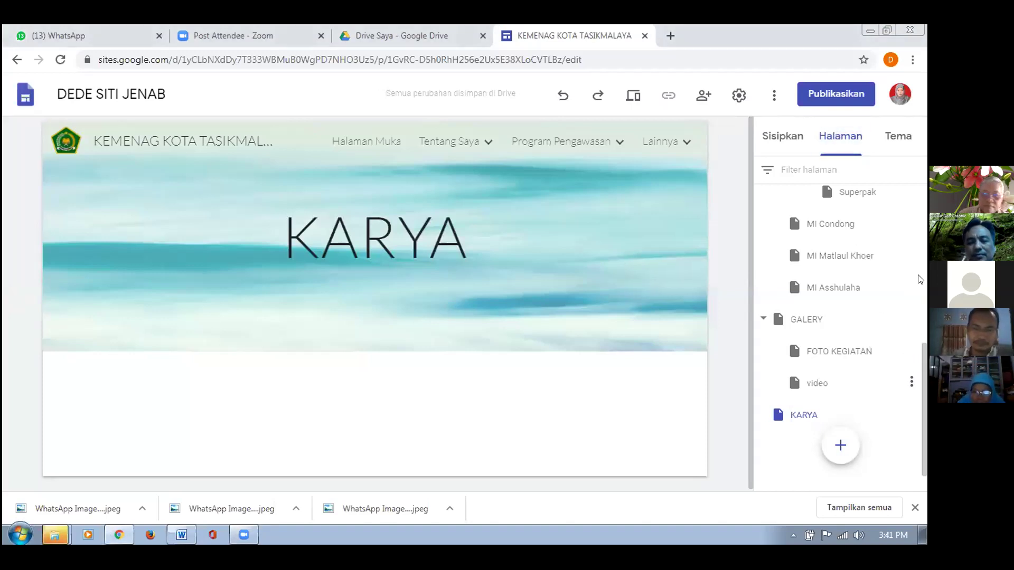
Step: Bring up the KEMENAG KOTA TASIKMALAYA site's KARYA page in the Google Sites editor
scroll(919, 279, "up", 2)
right_click(917, 221)
Step: Look through the GALERY and MI Matlaul Khoer pages, then open the Halaman Muka home page
left_click(744, 226)
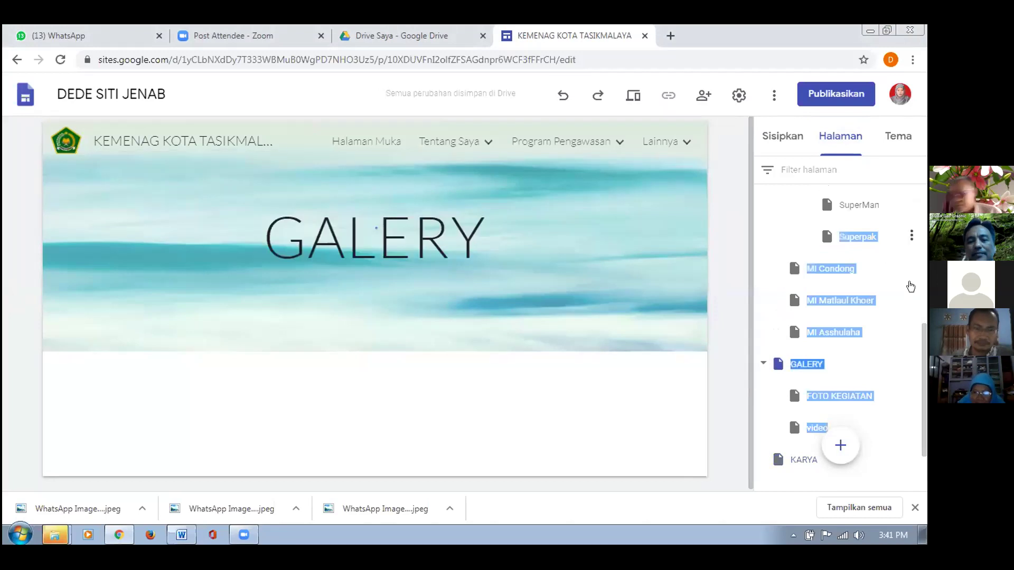
left_click(910, 363)
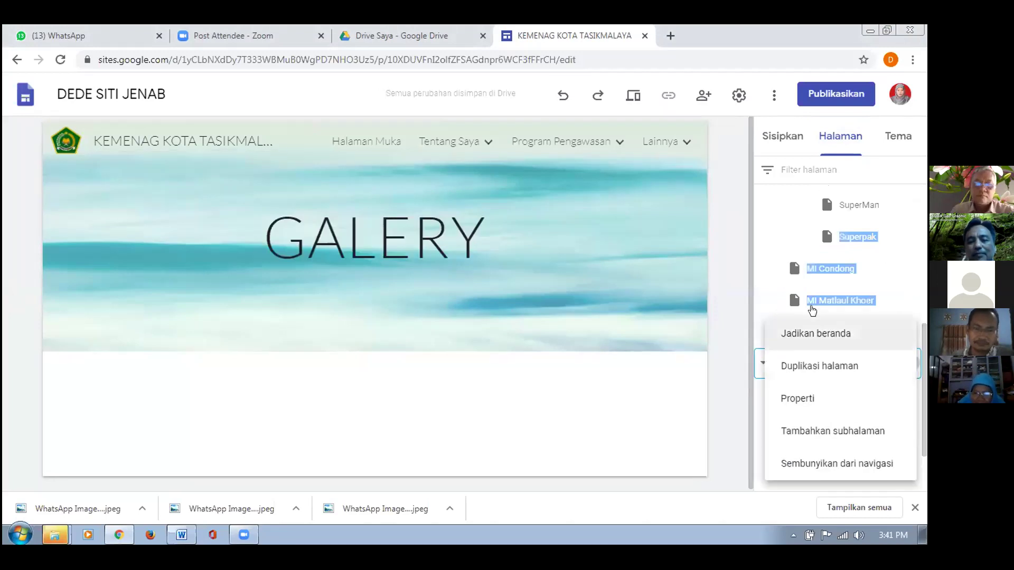
left_click(773, 286)
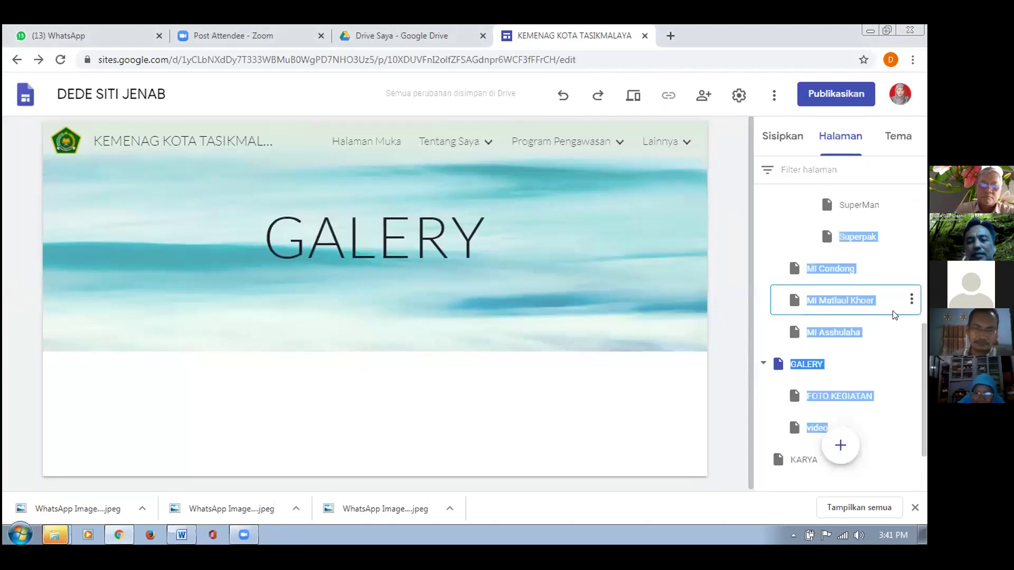
scroll(919, 223, "up", 1)
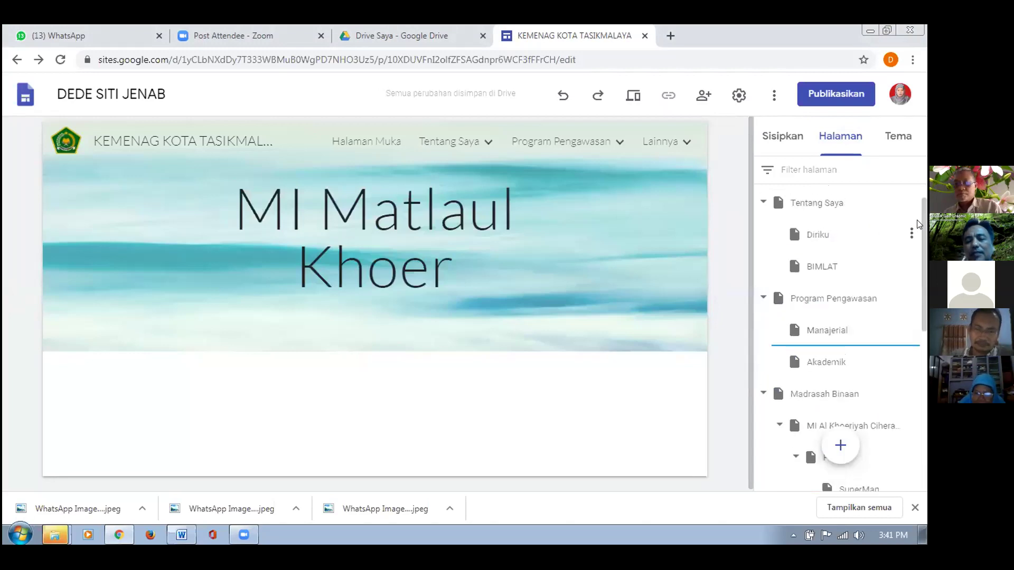
mouse_move(670, 281)
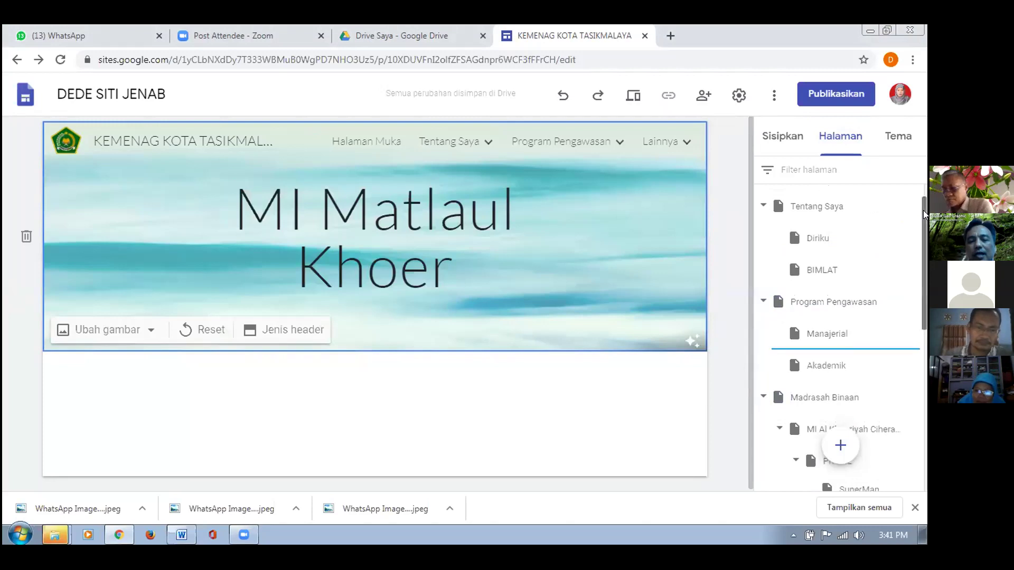
scroll(925, 206, "up", 1)
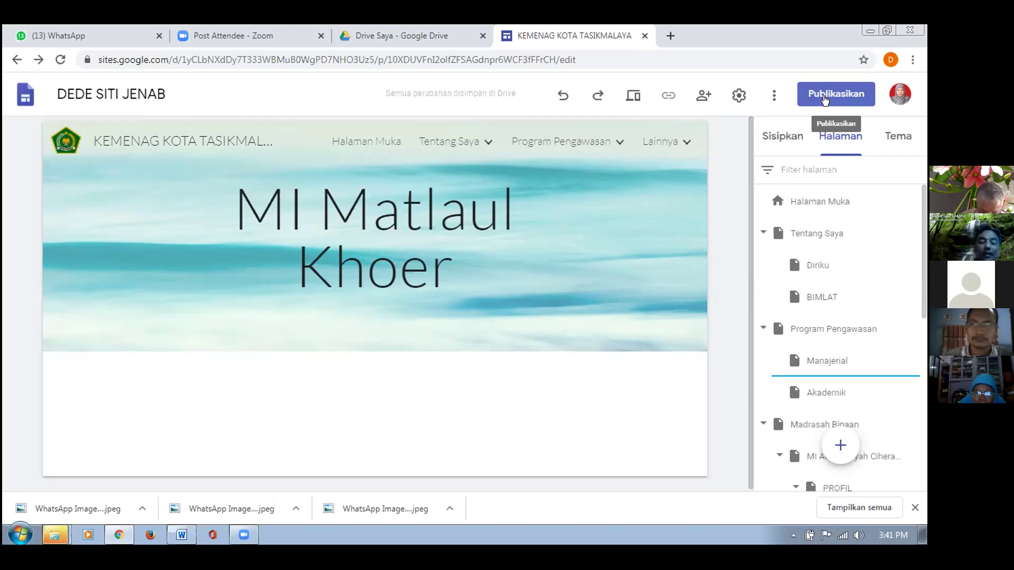
left_click(819, 199)
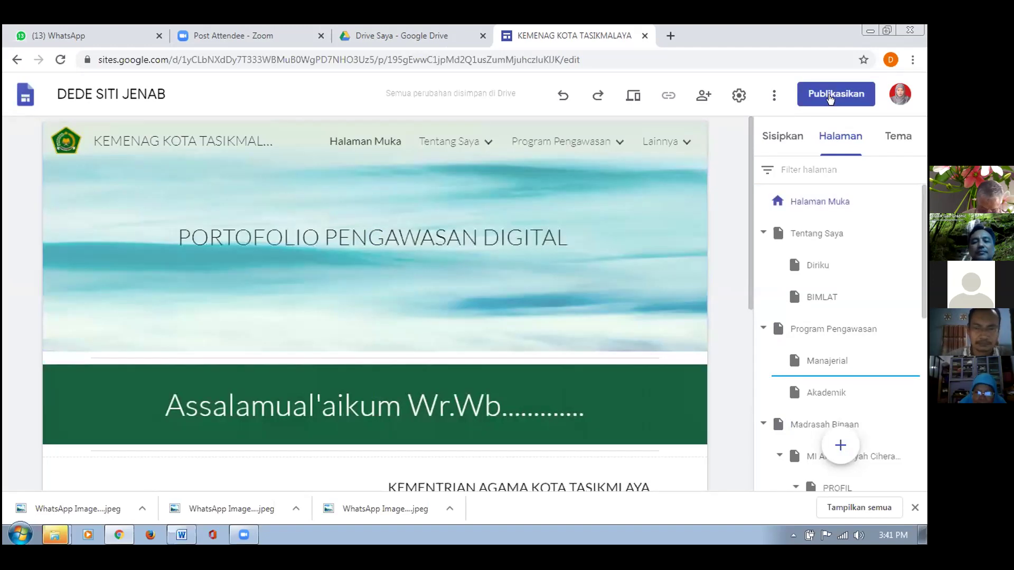
Step: Publish the KEMENAG site with search engines asked not to list it, then preview it
left_click(829, 95)
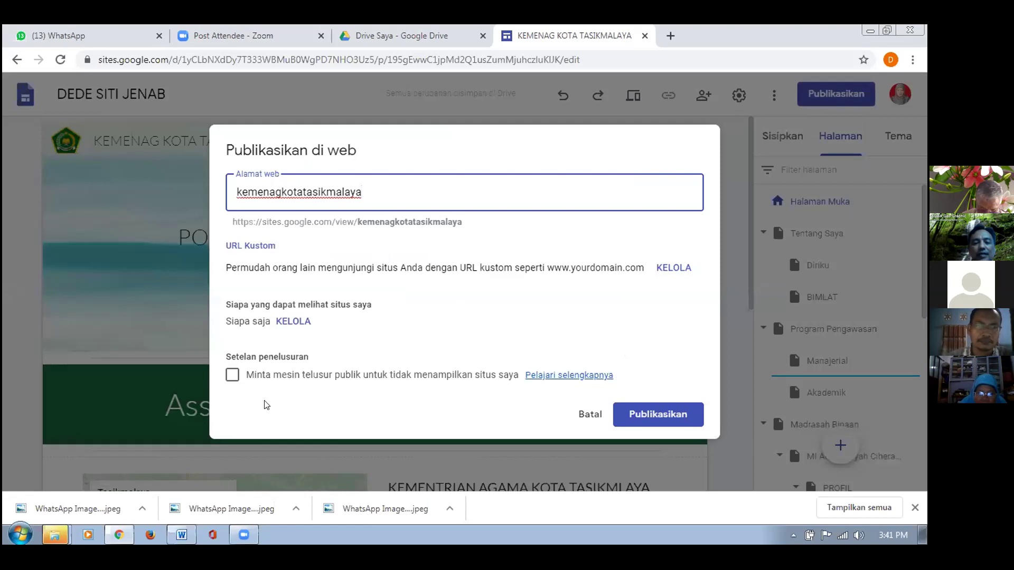
left_click(232, 375)
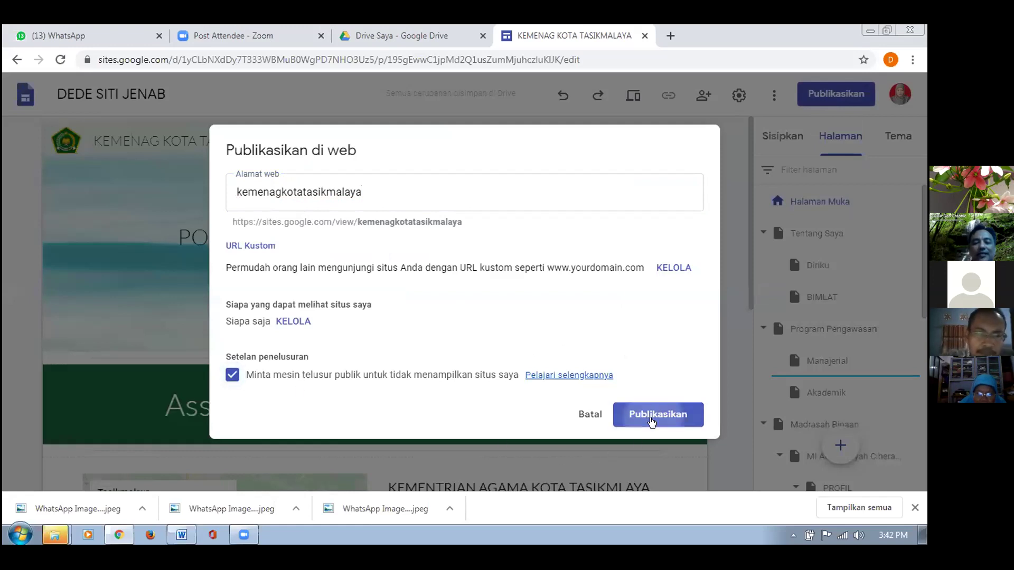
left_click(652, 418)
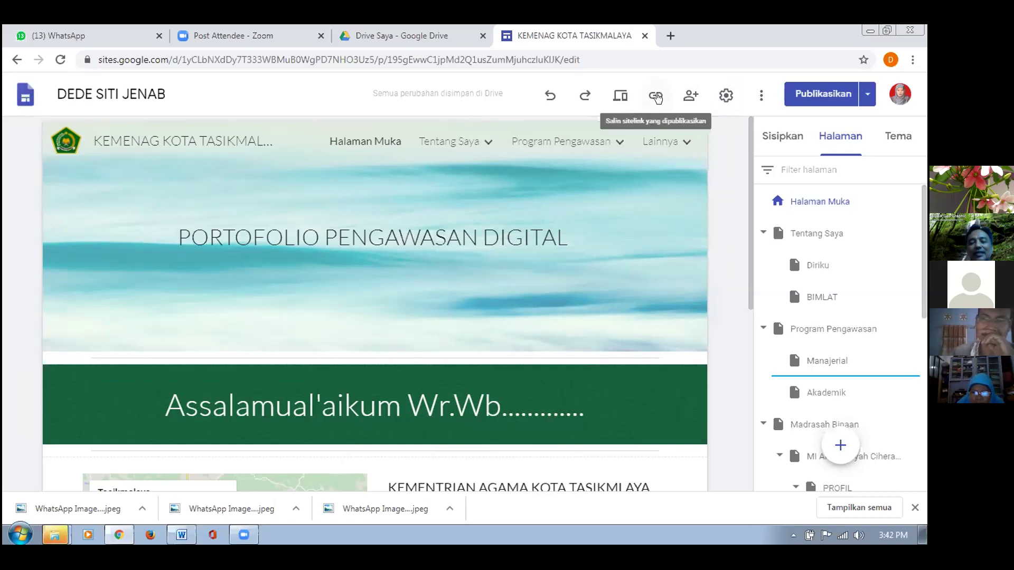
left_click(620, 97)
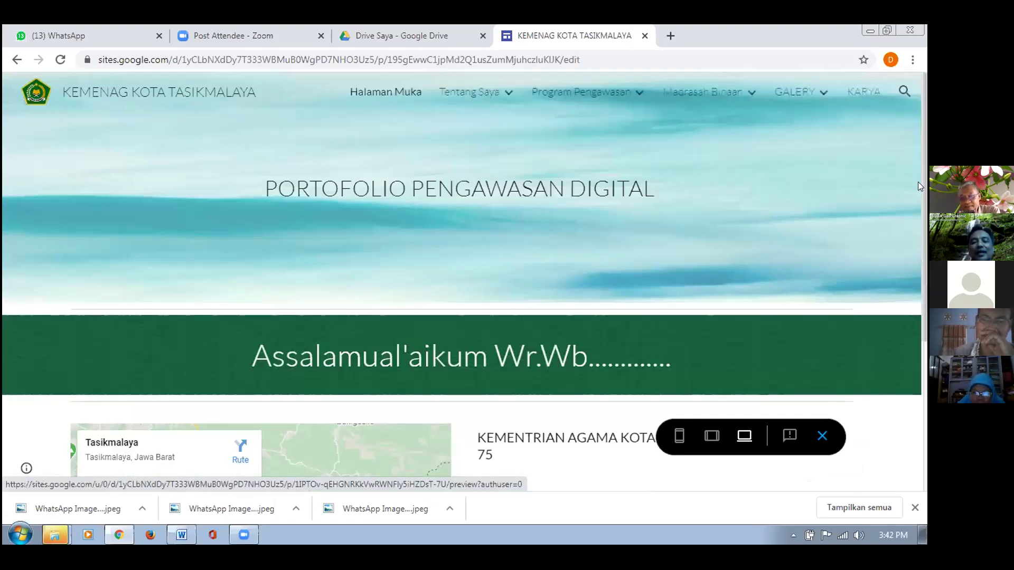
left_click_drag(923, 268, 916, 244)
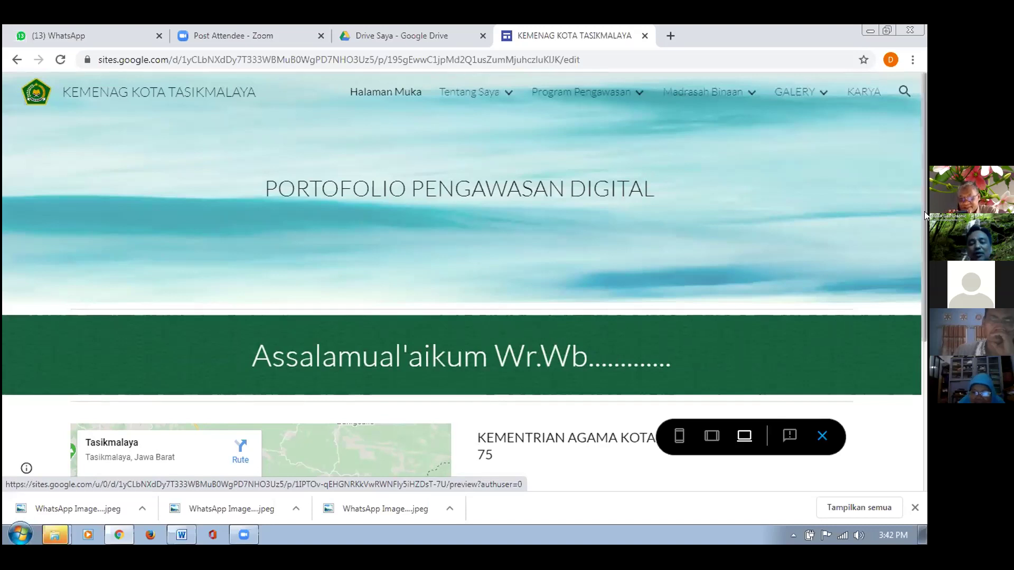
left_click(678, 434)
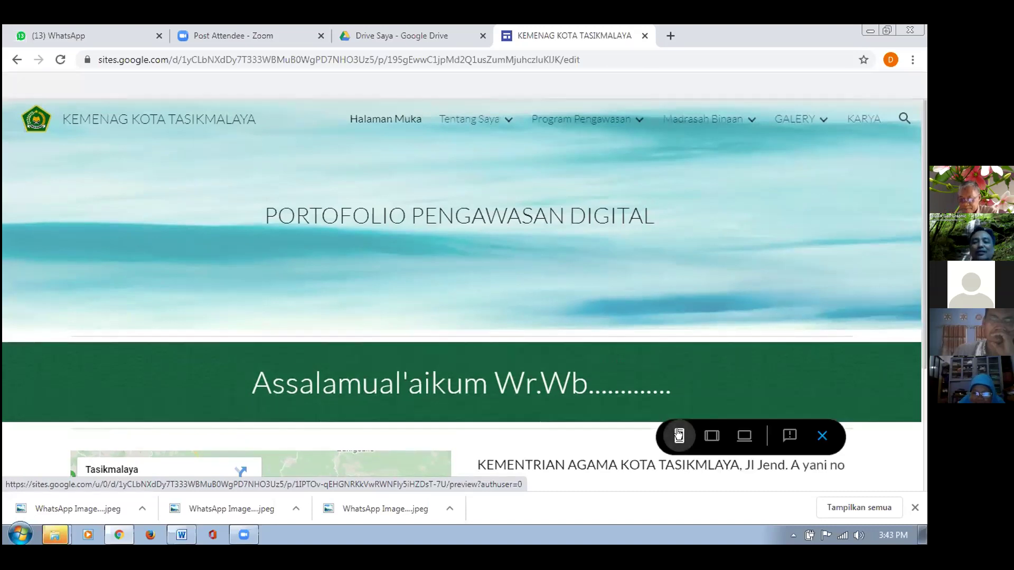
left_click(704, 434)
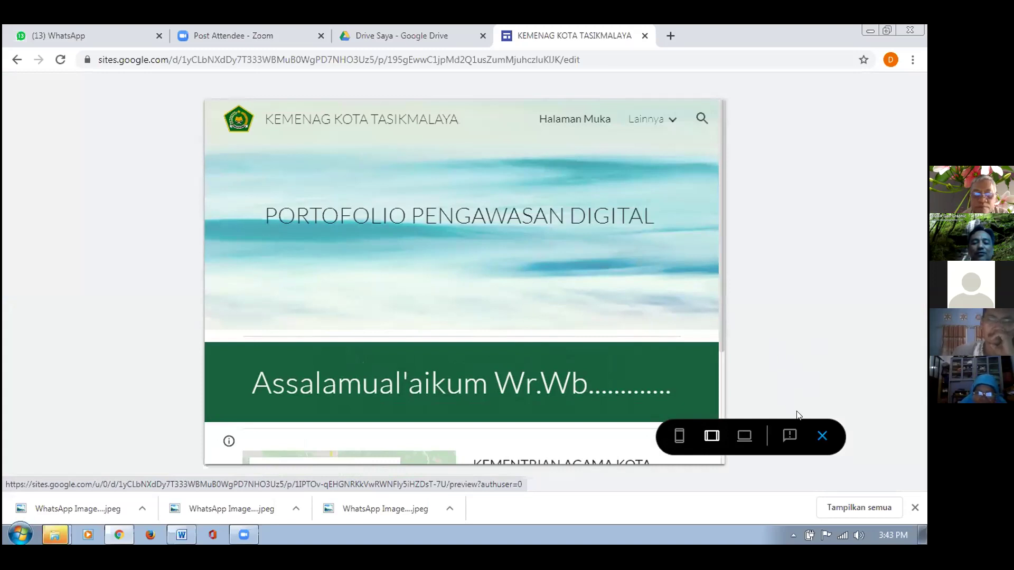
left_click(821, 436)
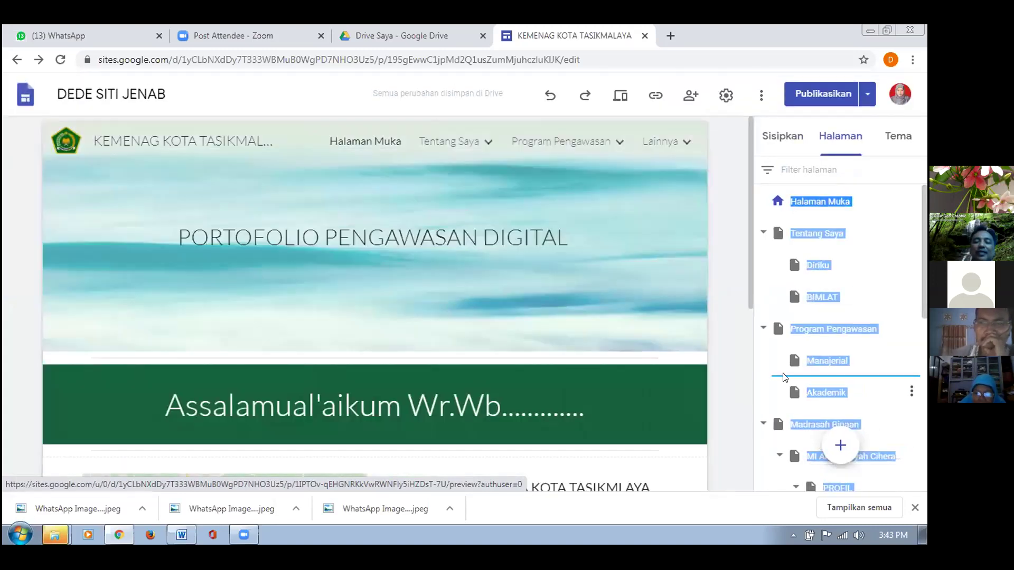
Step: Copy the published site link from the Manajerial page and start a new browser tab
left_click(775, 365)
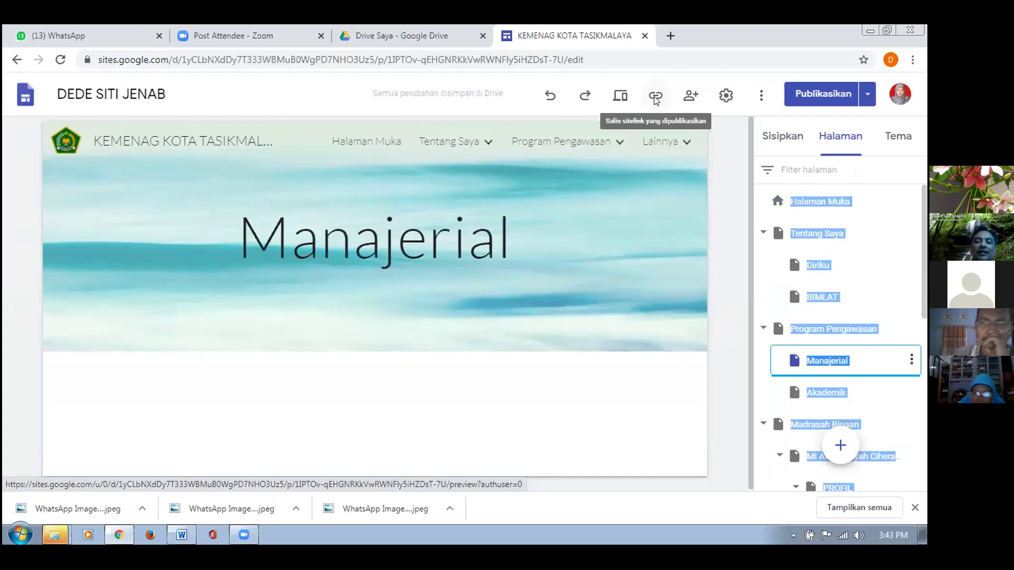
left_click(655, 99)
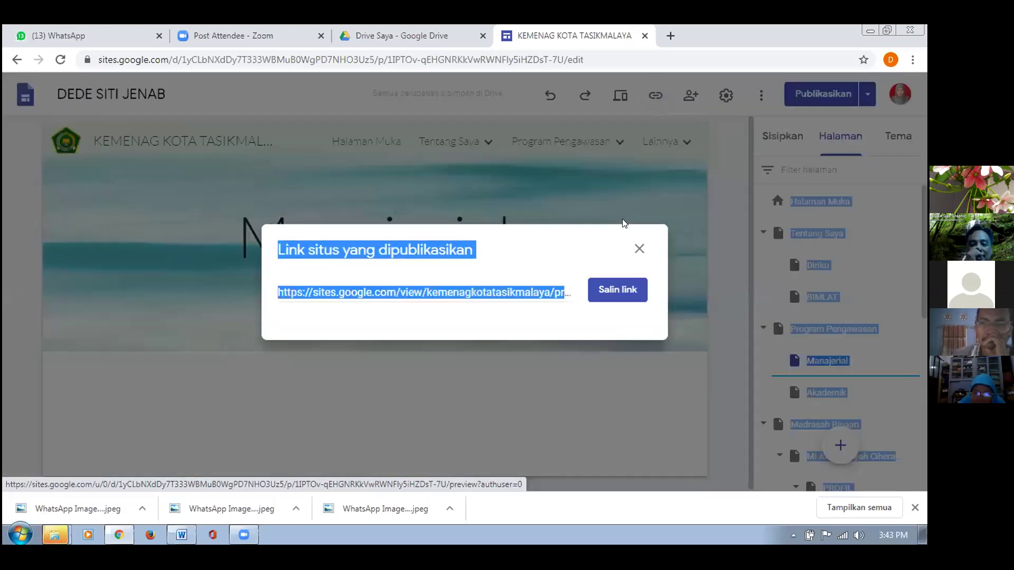
left_click(590, 242)
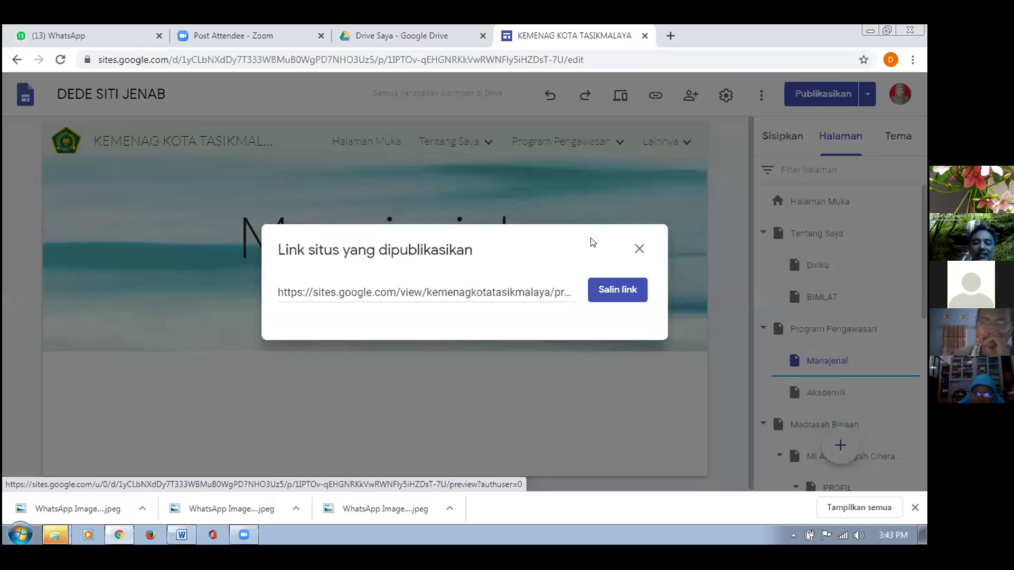
left_click(601, 290)
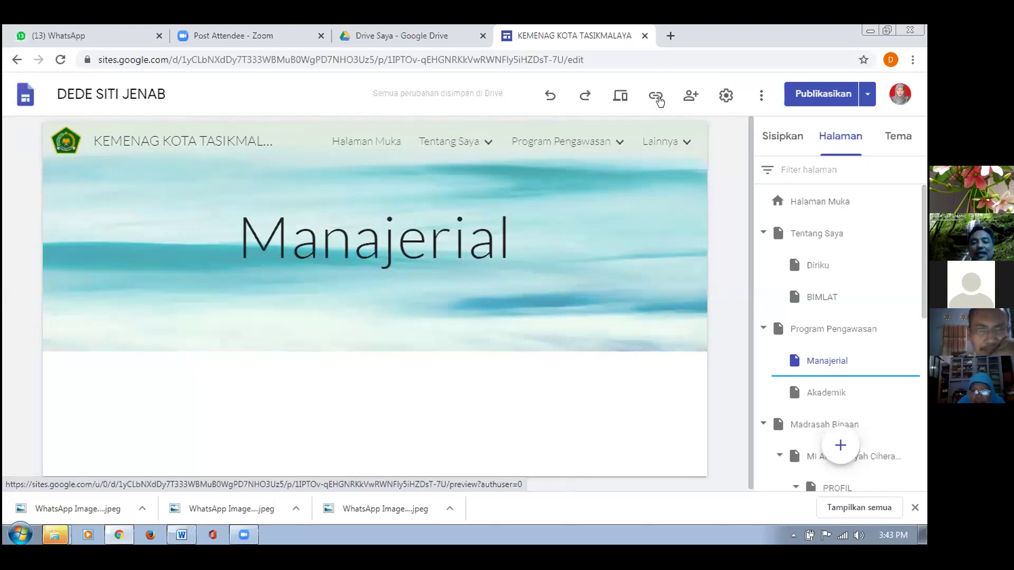
mouse_move(656, 130)
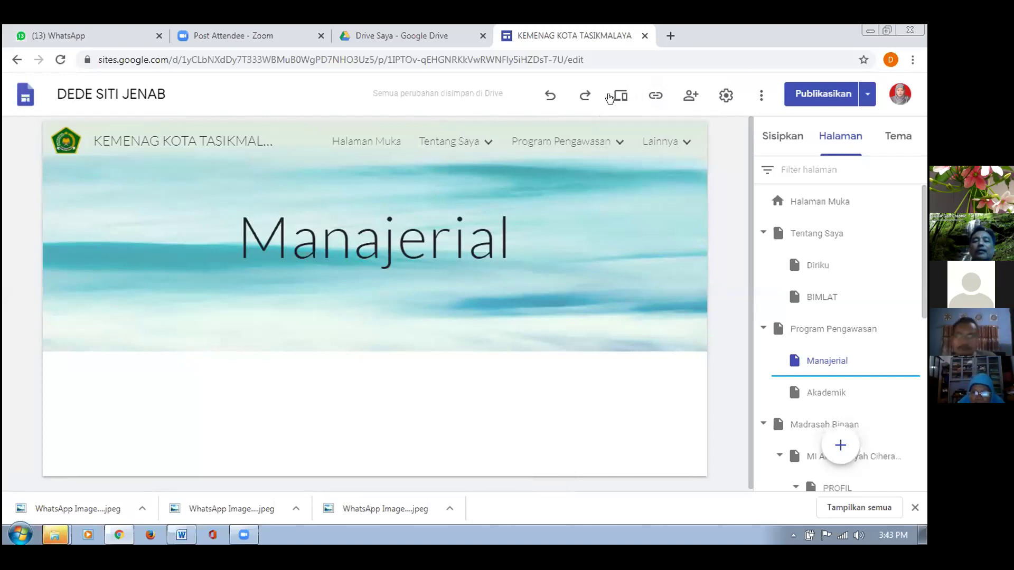
key("ctrl+t")
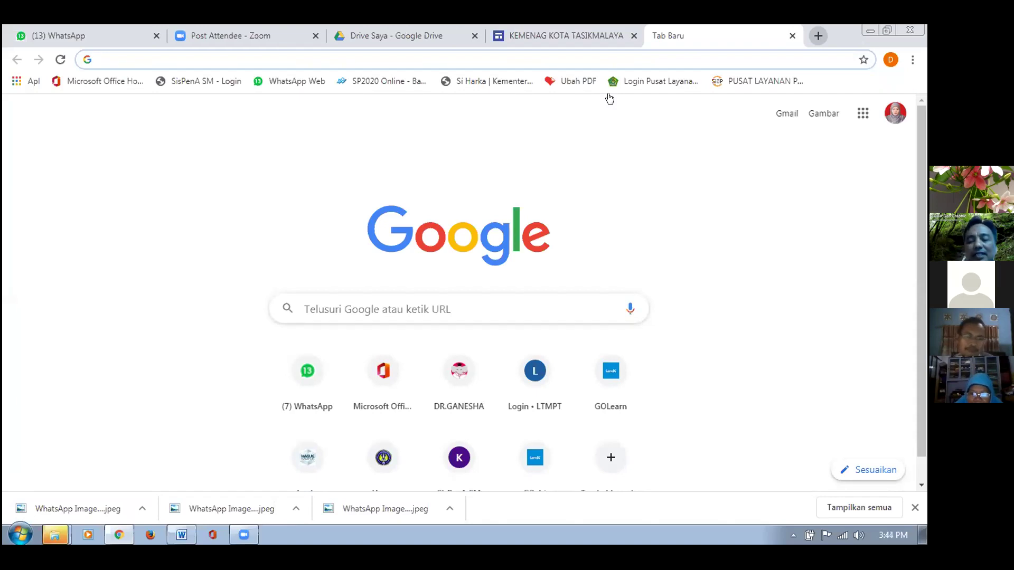
Step: Load the gg.gg URL Shortener site in the new tab
type("g")
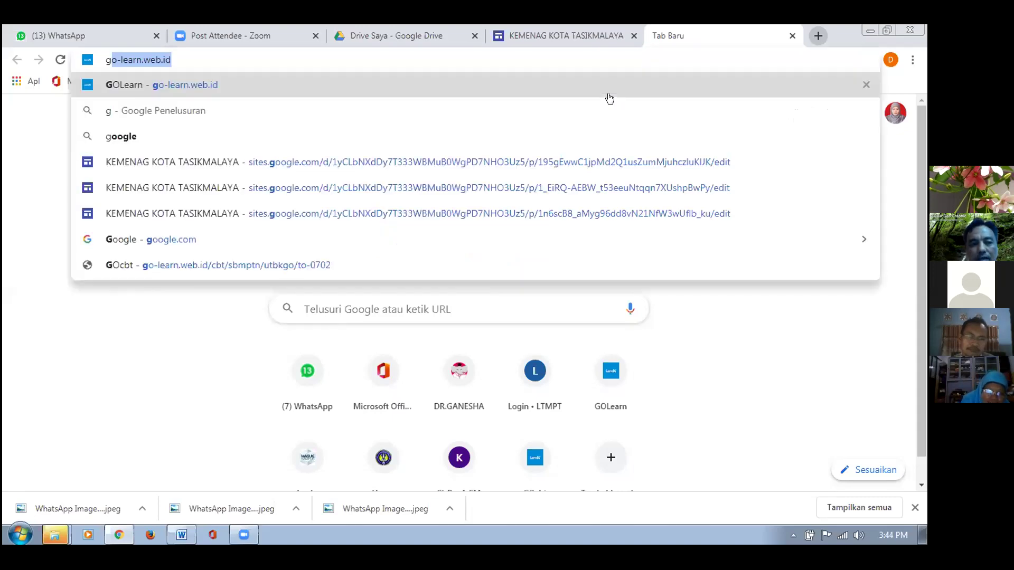
type("g")
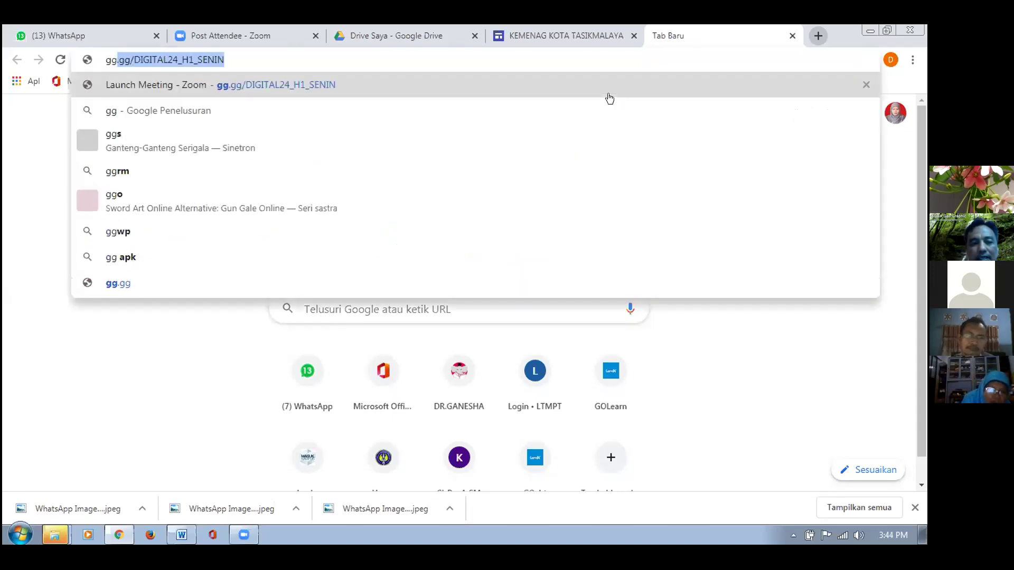
type(".gg")
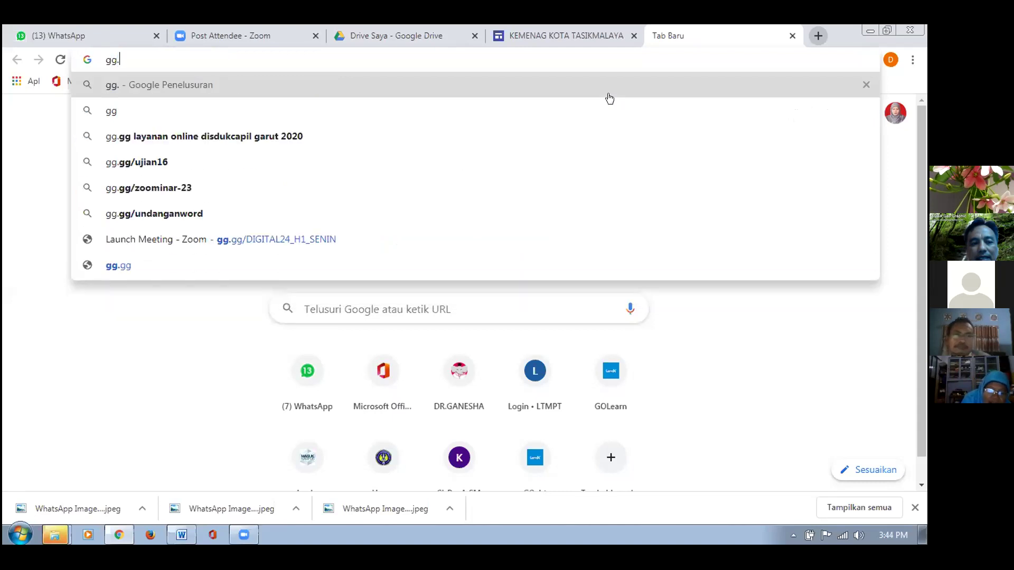
key("BackSpace")
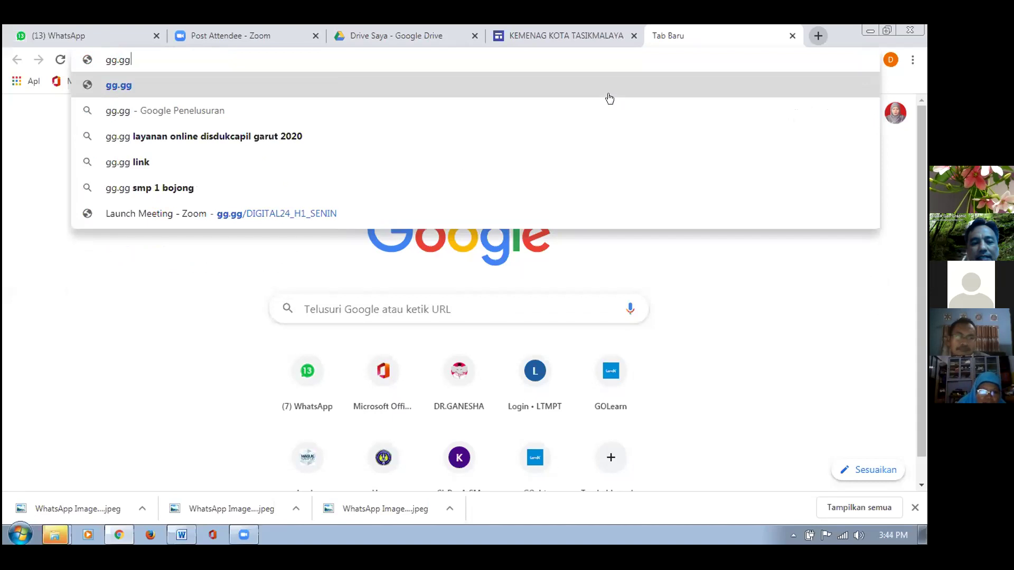
key("Return")
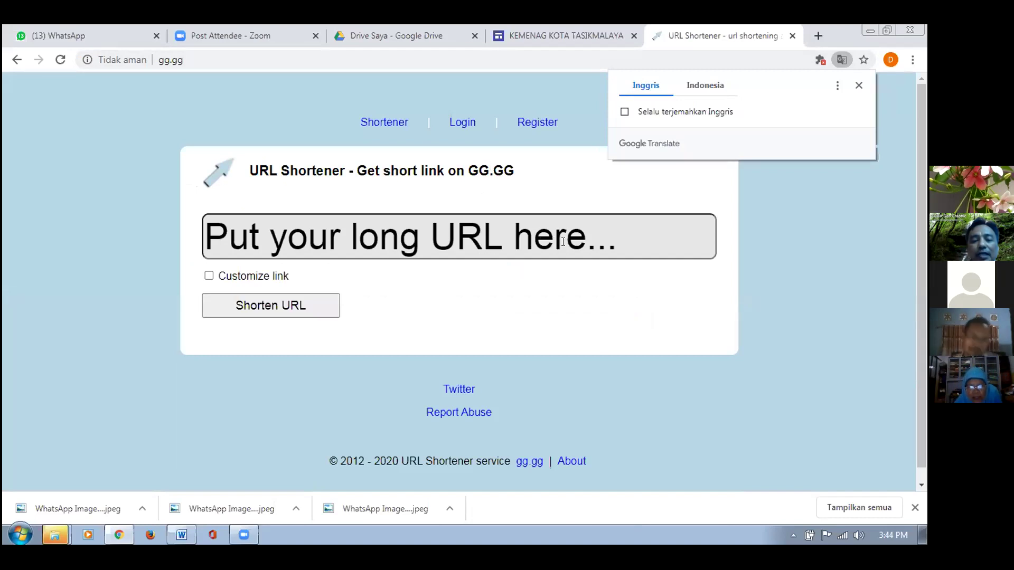
Step: Paste the sites.google.com/view/kemenagkotatasikmalaya link as the long URL and enable Customize link
left_click(612, 241)
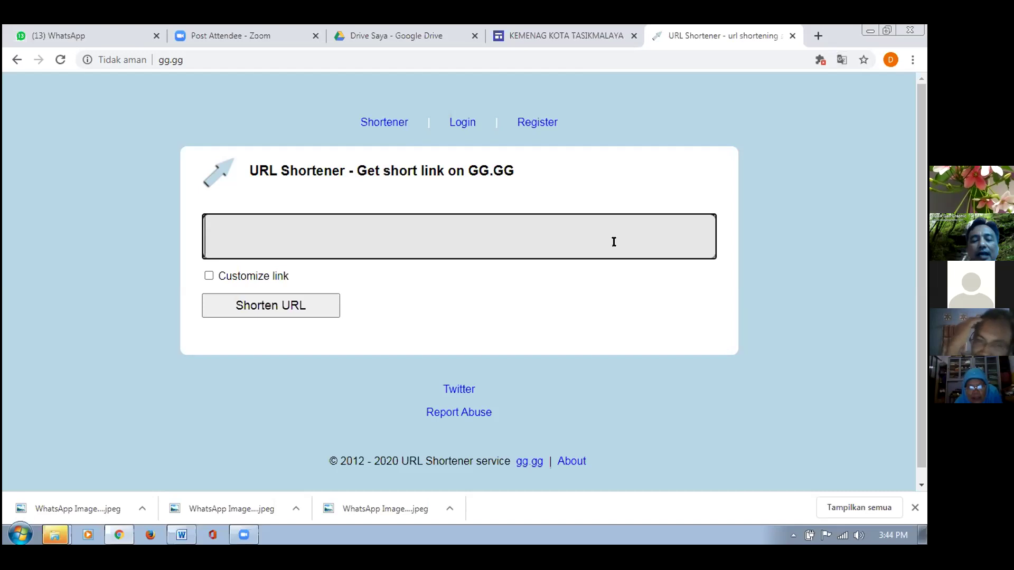
right_click(611, 245)
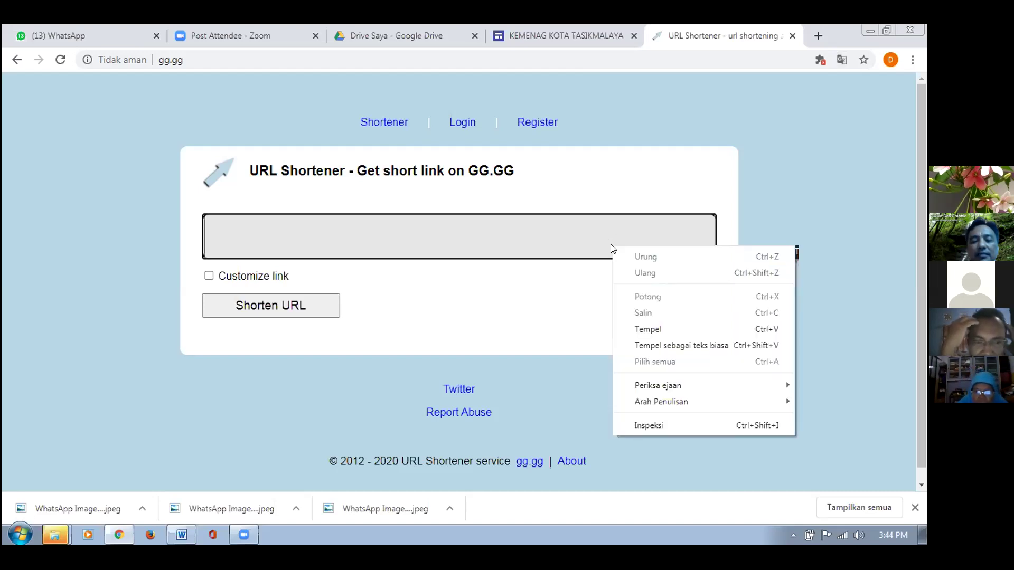
left_click(636, 330)
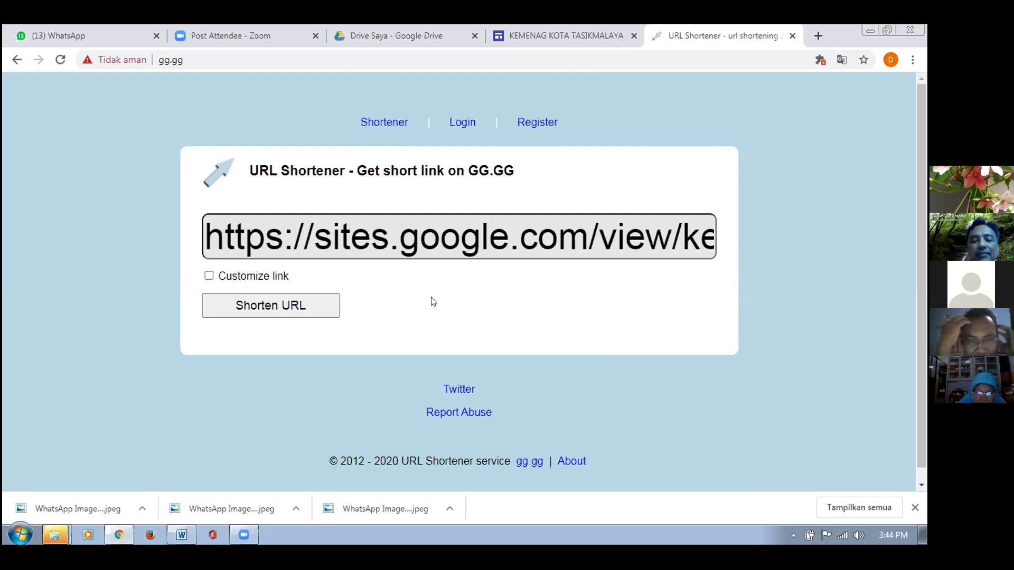
left_click(207, 276)
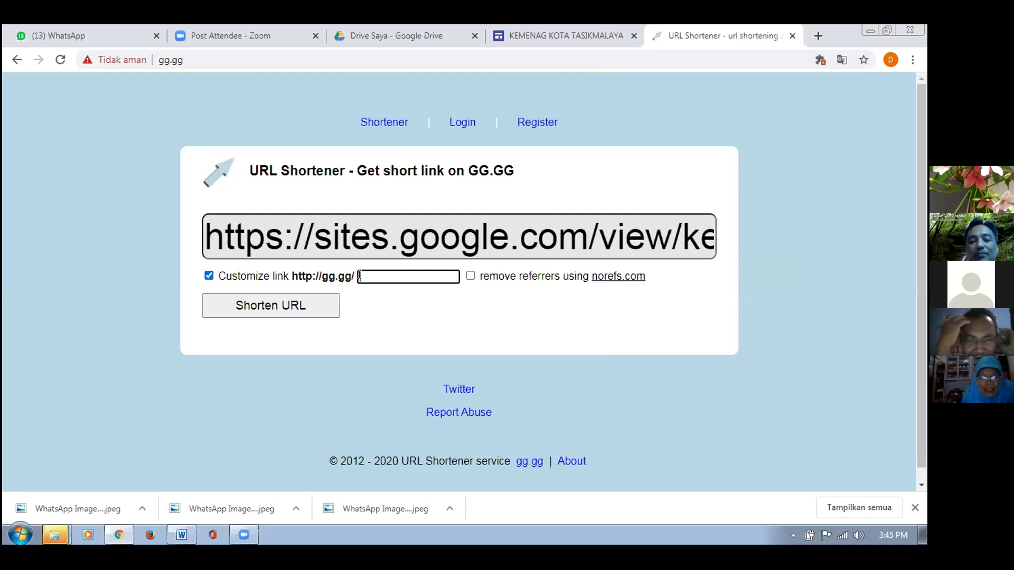
Step: Enter the custom alias 'google sites DSJ' and shorten the URL
type("o")
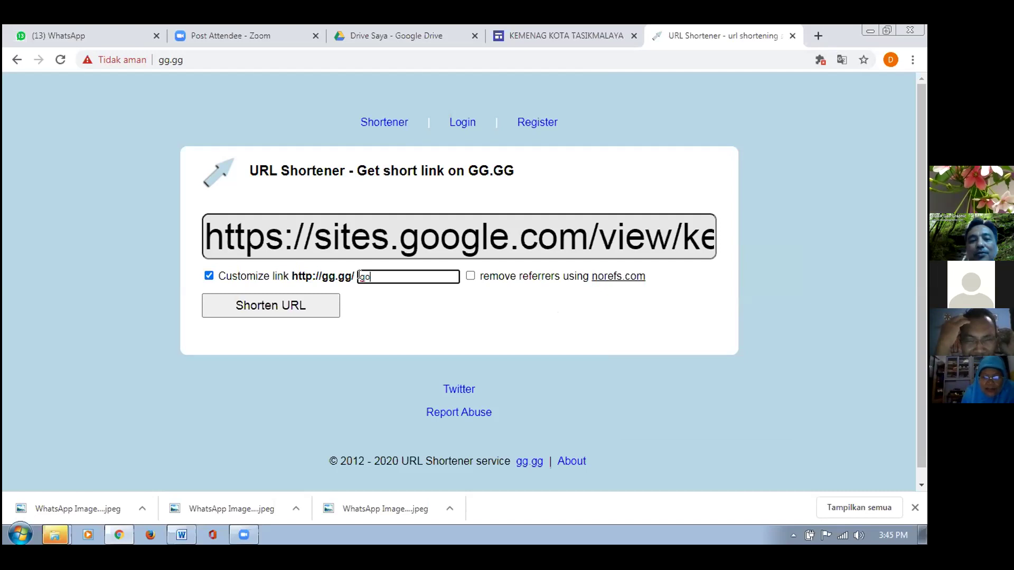
type("ogle")
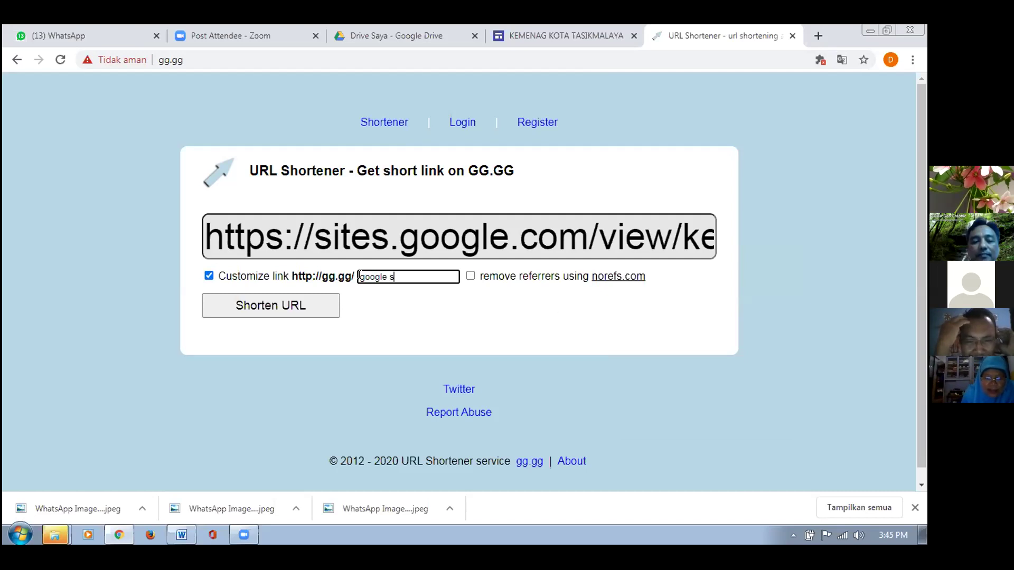
type(" site")
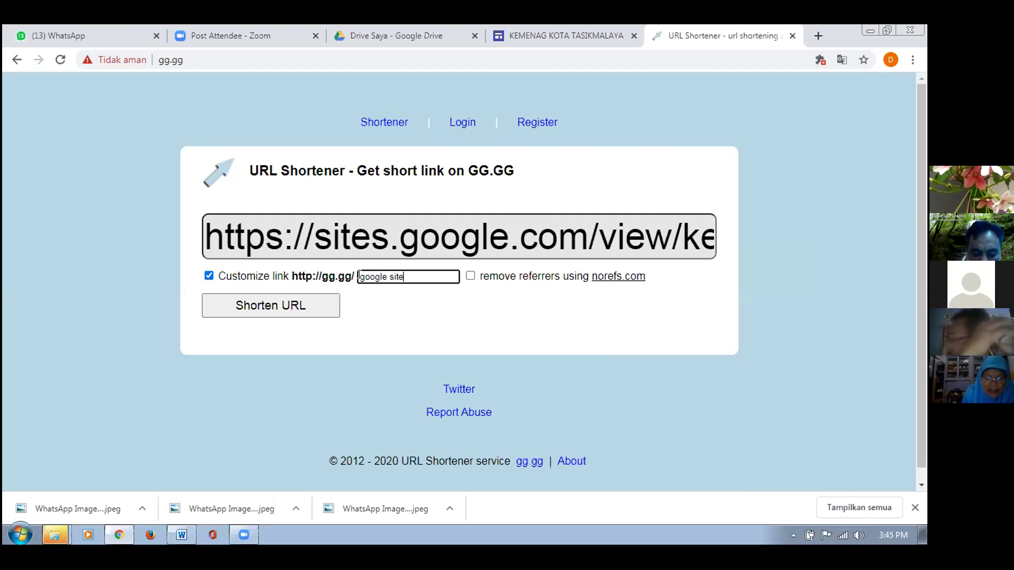
type("s")
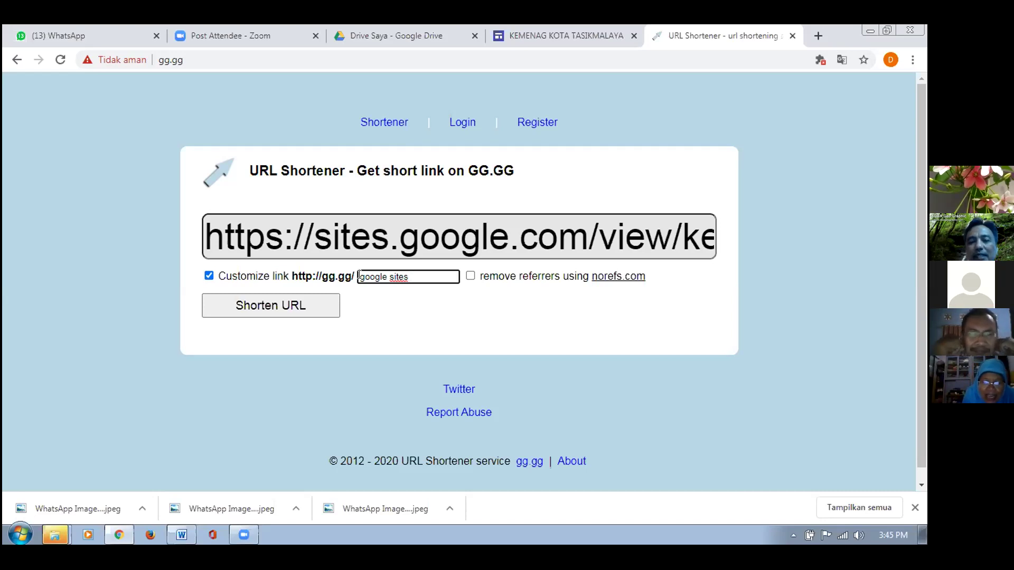
type("Dede")
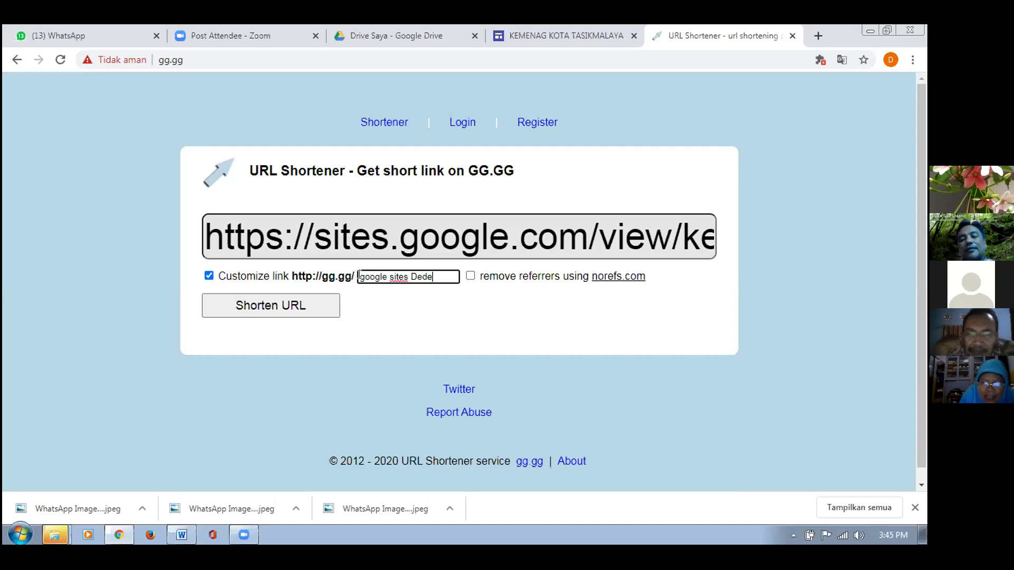
key("BackSpace")
key("BackSpace")
key("BackSpace")
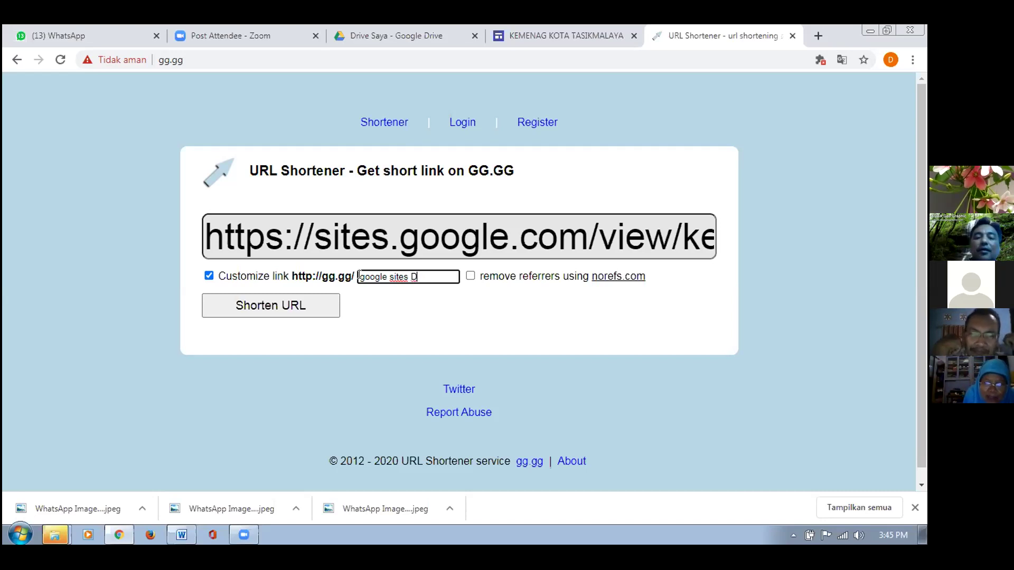
type("S")
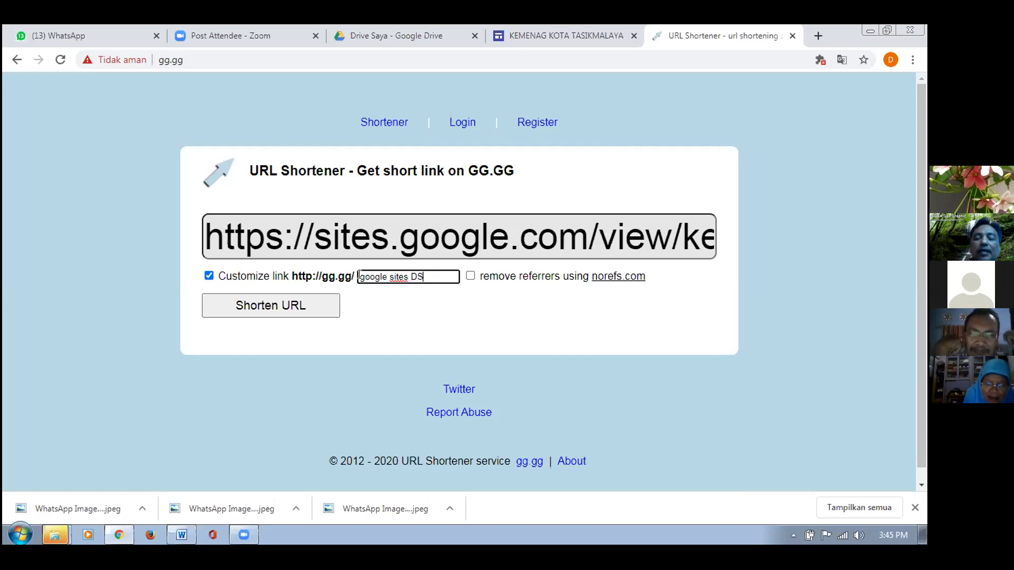
type("J")
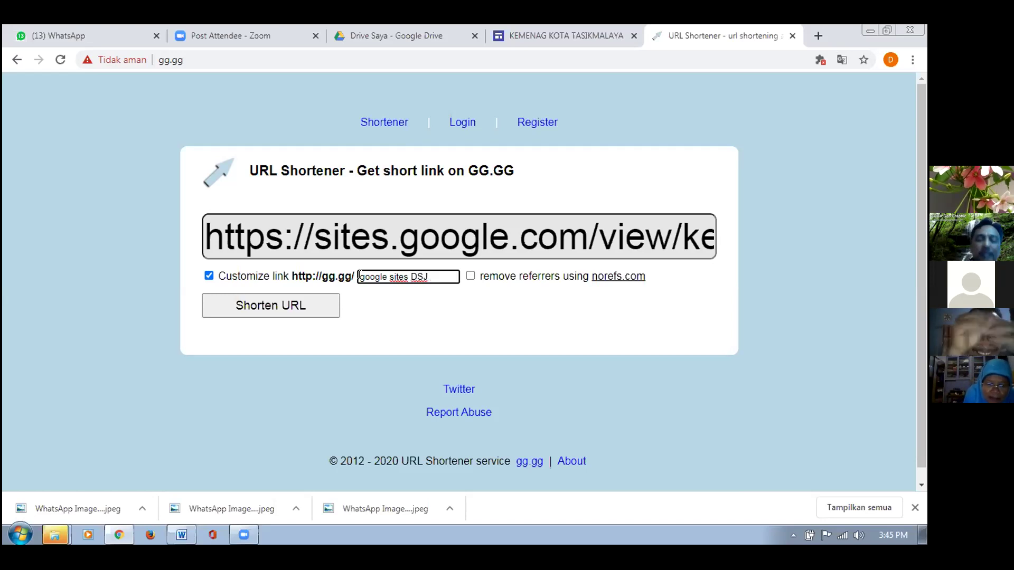
type(" WasMad")
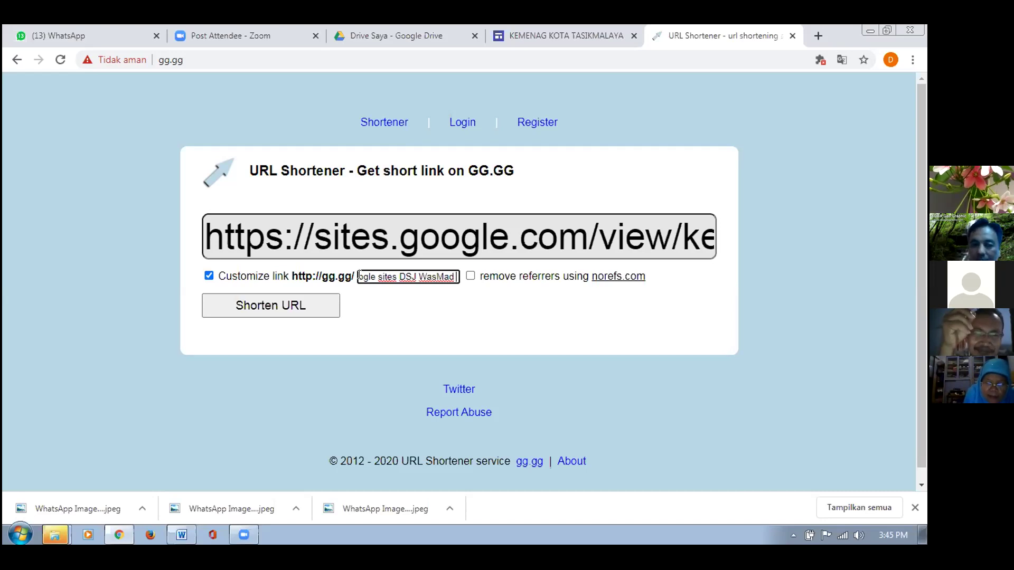
type(" K")
key("BackSpace")
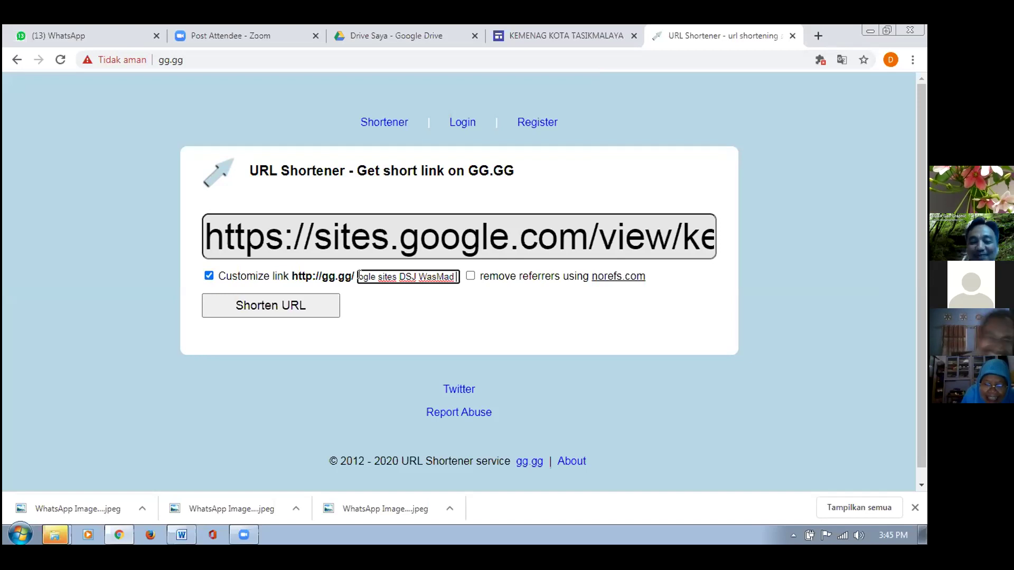
key("BackSpace")
key("BackSpace")
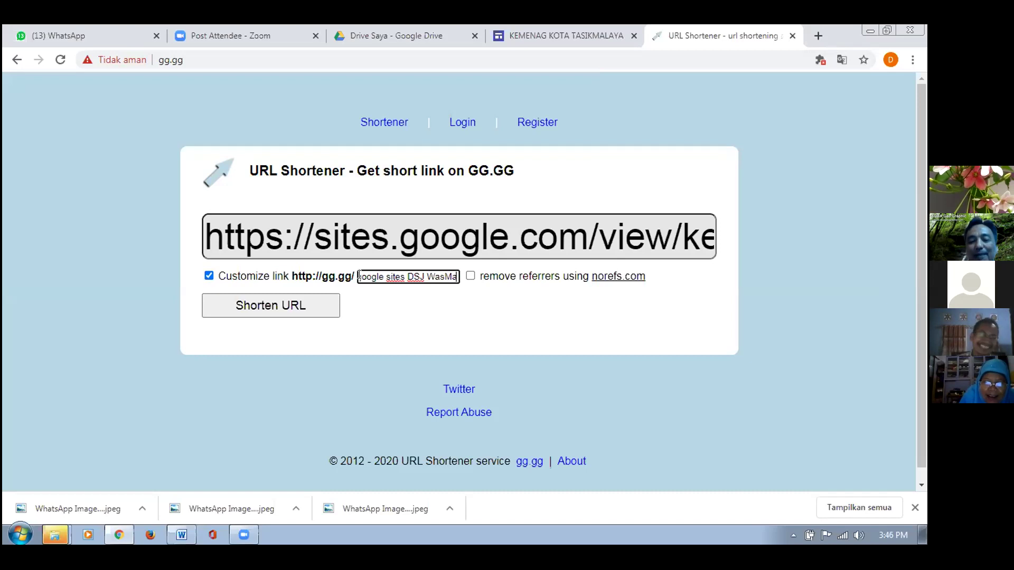
key("BackSpace")
key("BackSpace")
key("BackSpace")
key("BackSpace")
key("BackSpace")
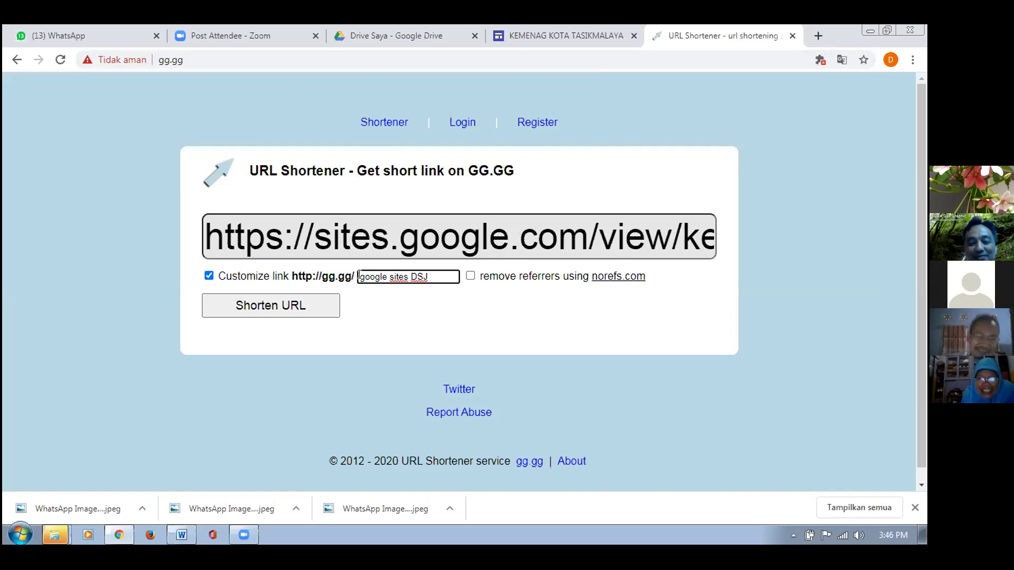
left_click(279, 309)
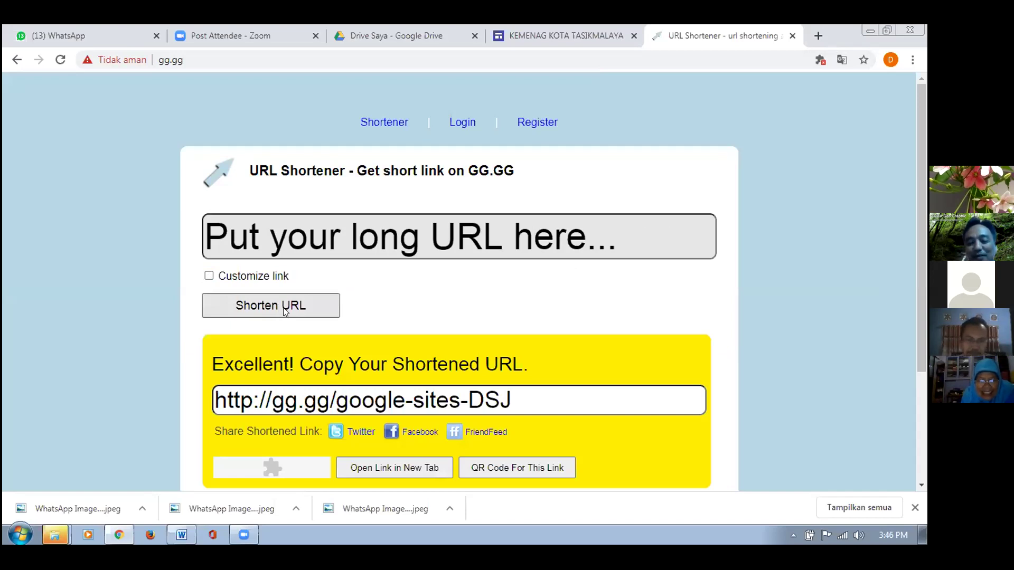
left_click(511, 400)
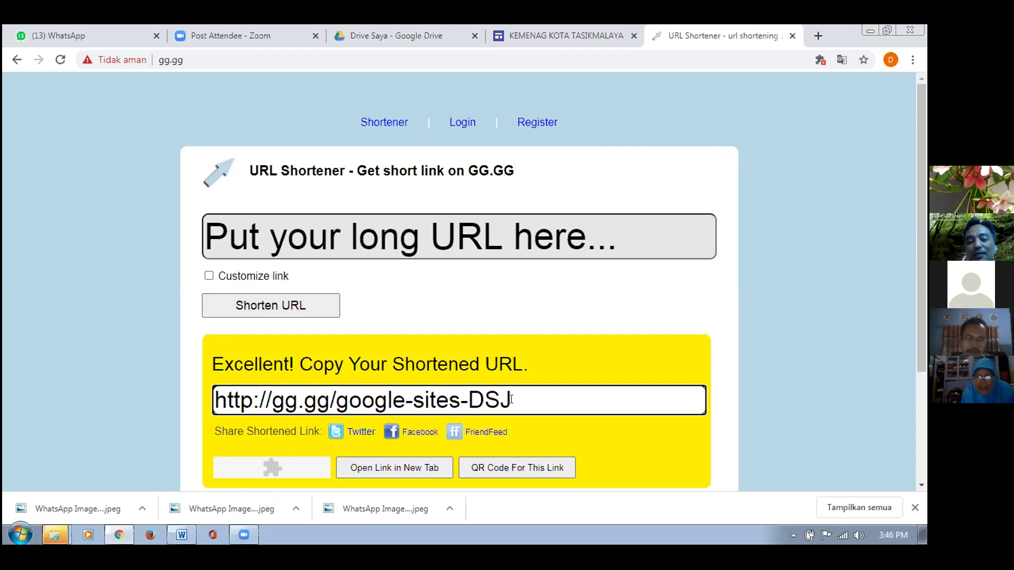
double_click(510, 399)
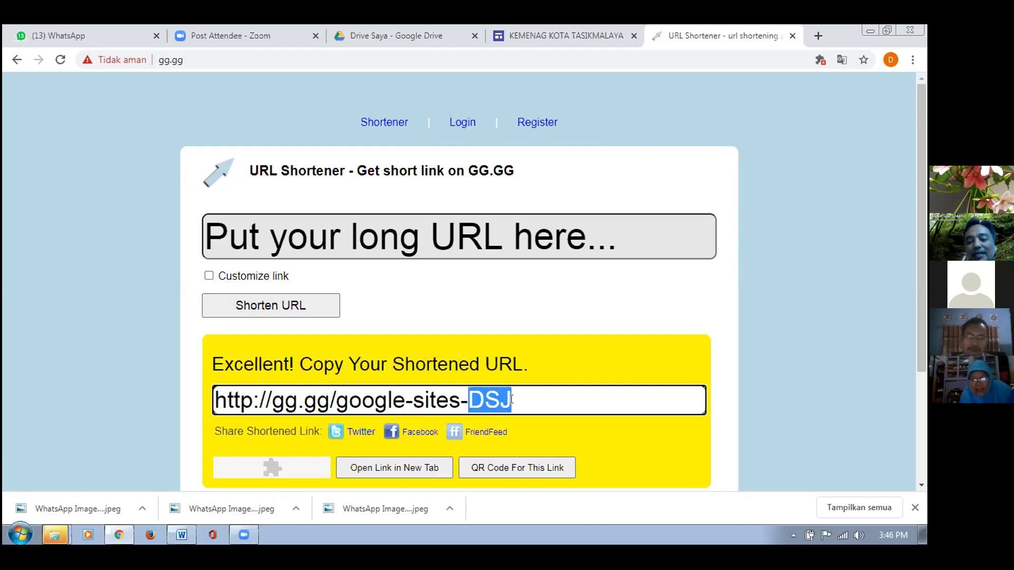
key("shift+Left")
key("shift+Left")
key("shift+Left")
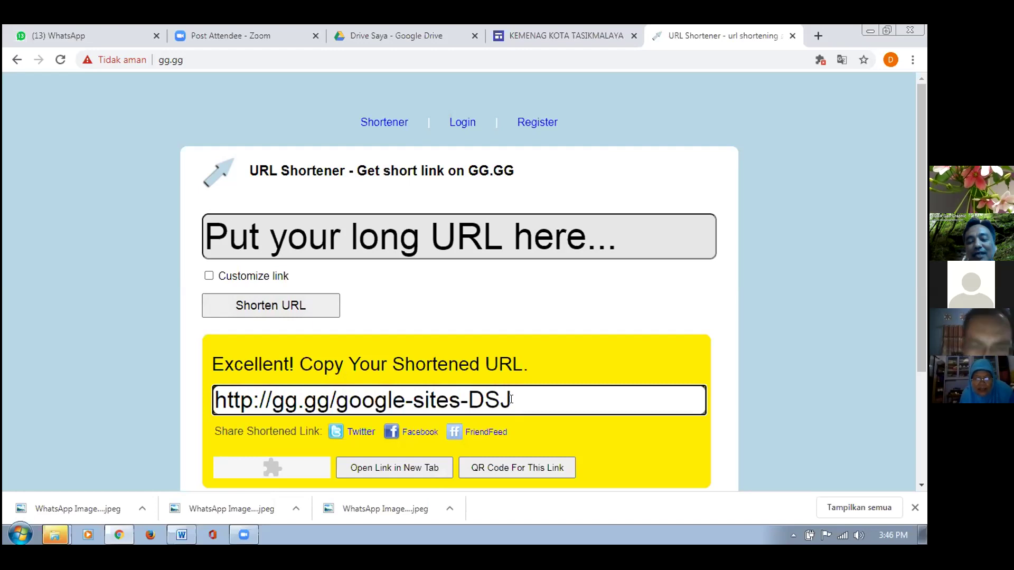
double_click(518, 399)
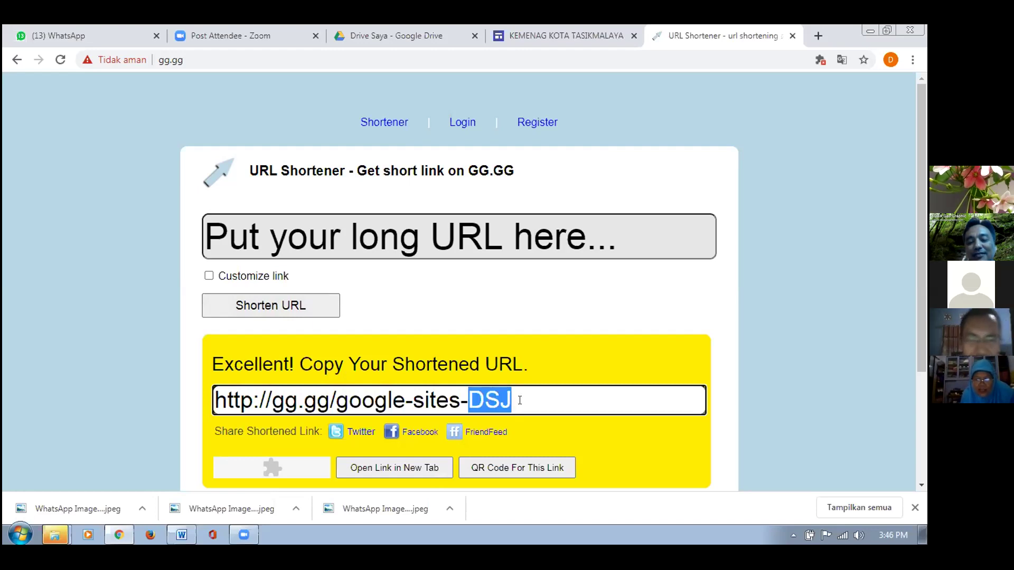
key("shift+Left")
key("shift+Left")
key("shift+Left")
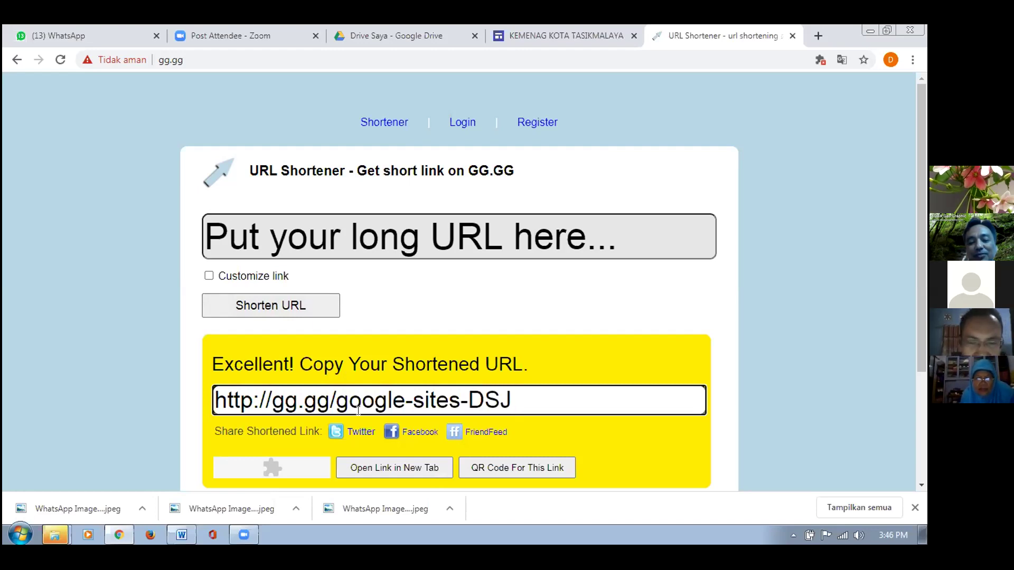
double_click(604, 404)
key("shift+Left")
key("shift+Left")
key("shift+Left")
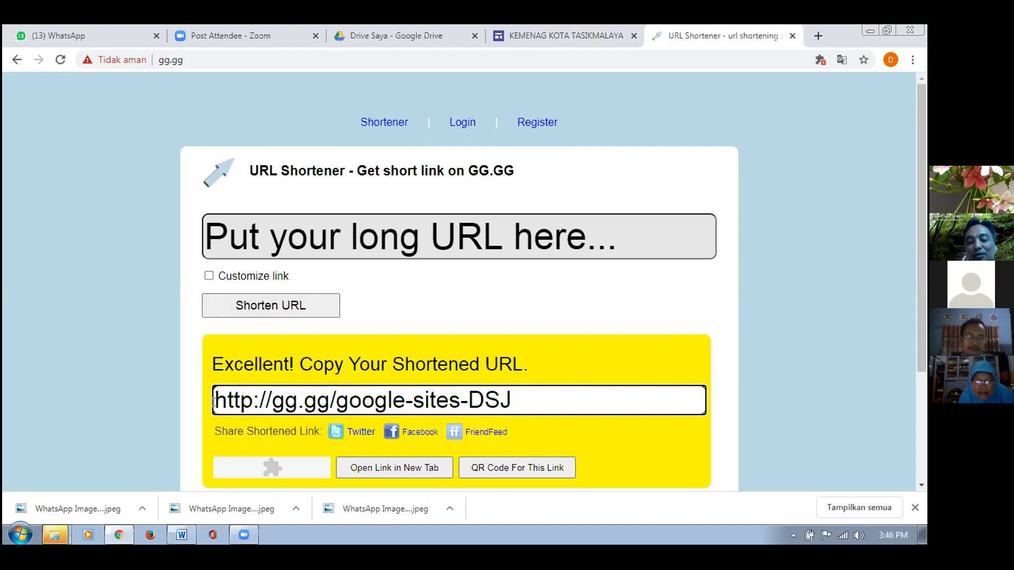
double_click(214, 401)
key("shift+Right")
key("shift+Right")
key("shift+Right")
key("shift+Right")
key("shift+Right")
key("shift+Right")
key("shift+Right")
key("shift+Right")
key("shift+Right")
key("shift+Right")
key("shift+Right")
key("shift+Right")
key("shift+Right")
key("shift+Right")
key("shift+Right")
key("shift+Right")
key("shift+Right")
key("shift+Right")
key("shift+Right")
key("shift+Right")
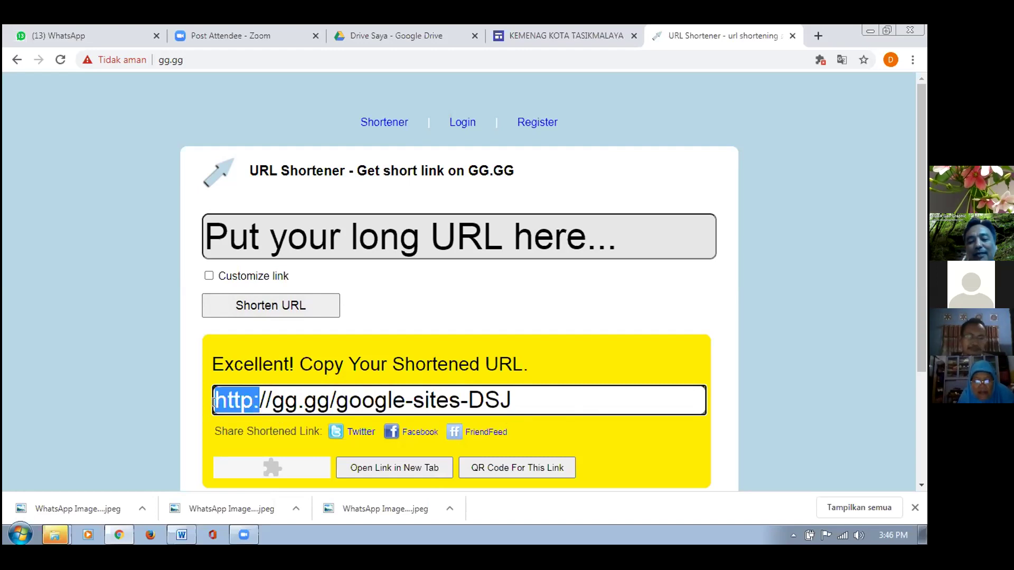
key("shift+Right")
key("shift+Right")
key("shift+Right")
key("shift+Right")
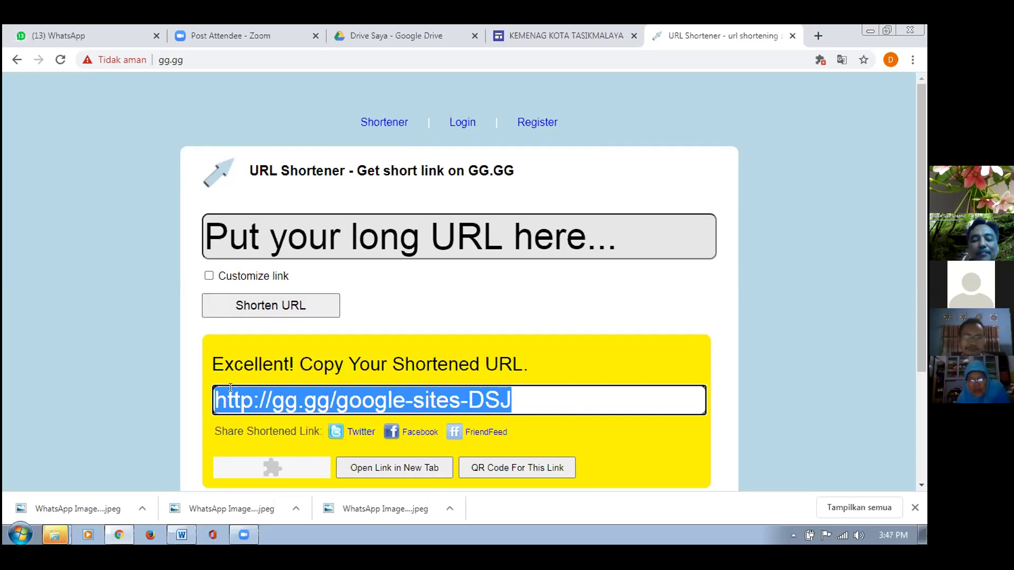
right_click(234, 396)
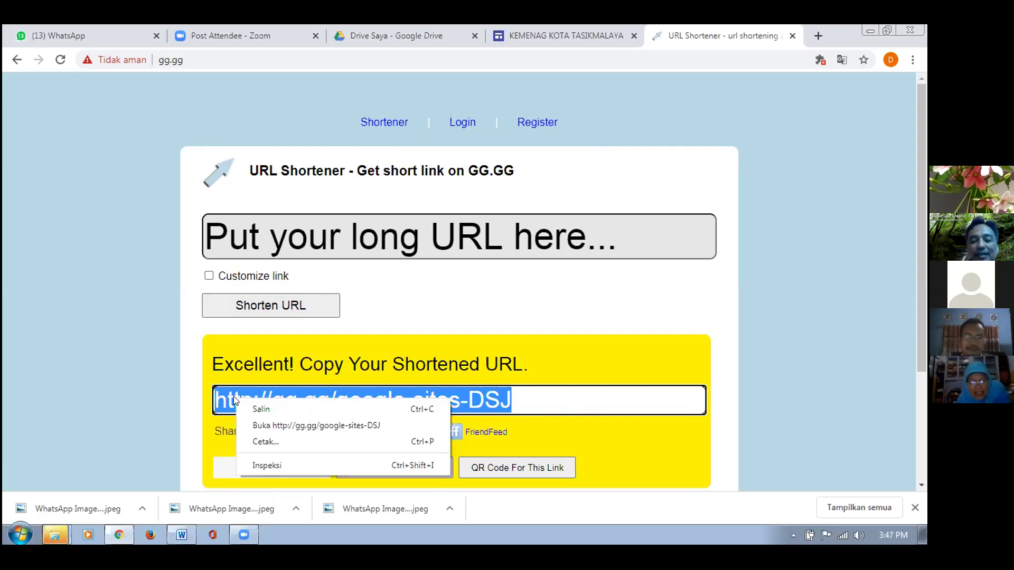
left_click(252, 409)
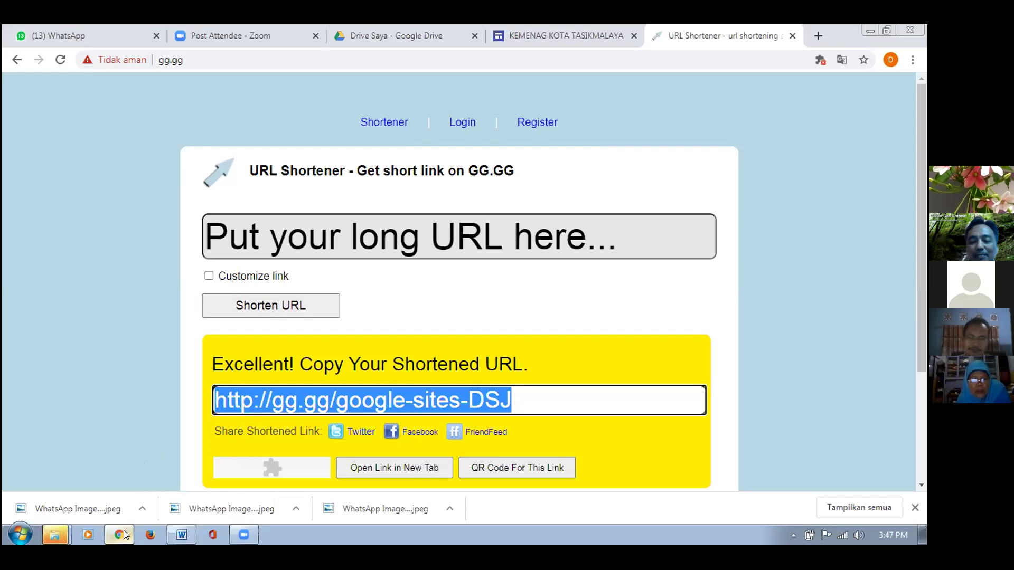
mouse_move(123, 530)
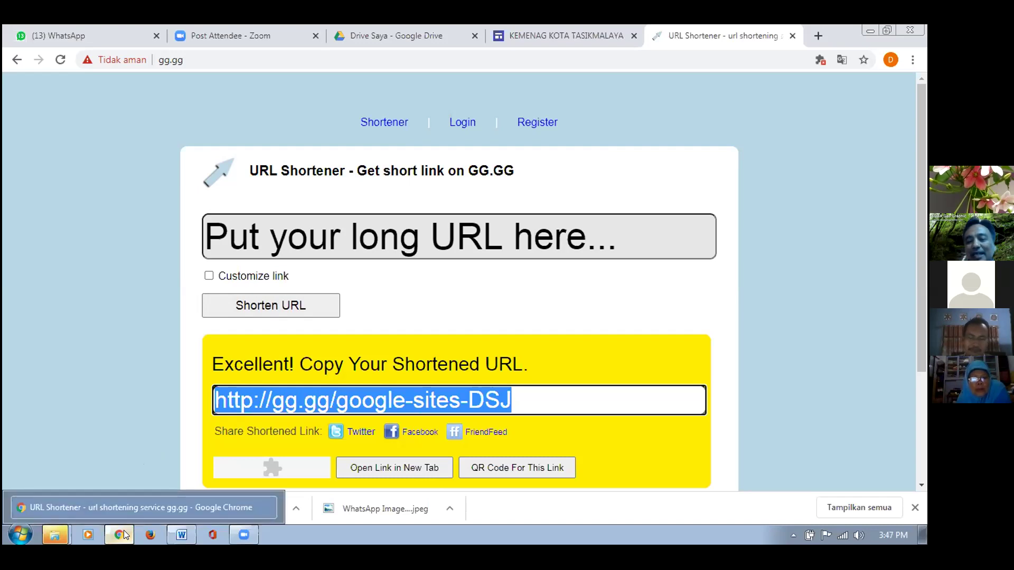
left_click(72, 38)
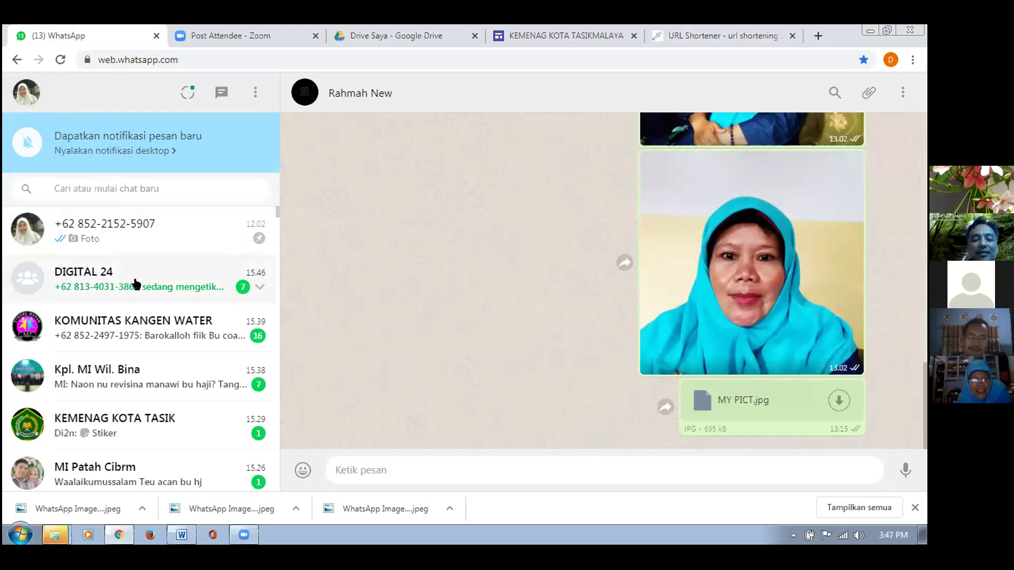
left_click(135, 283)
right_click(135, 284)
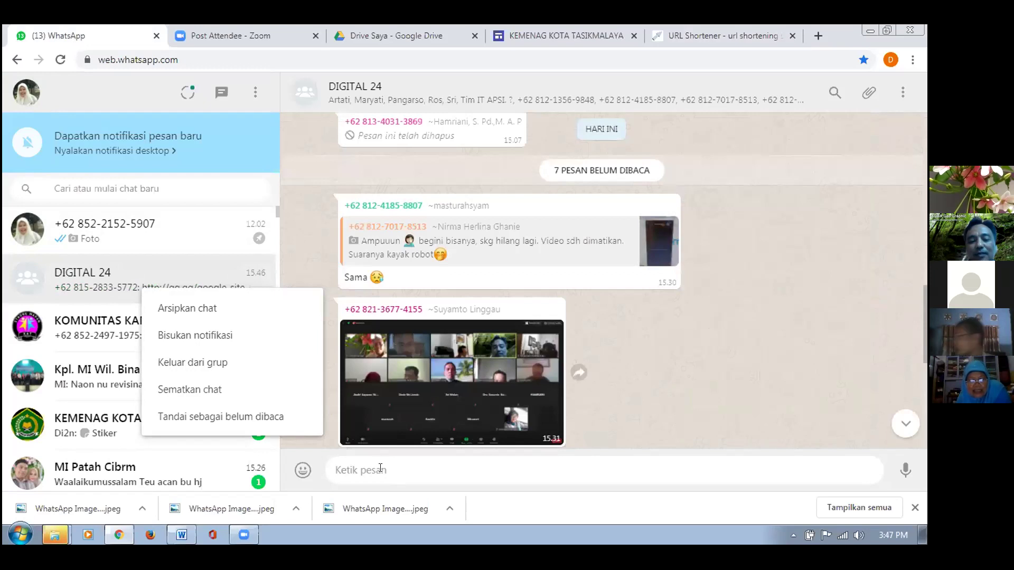
left_click(397, 478)
right_click(383, 470)
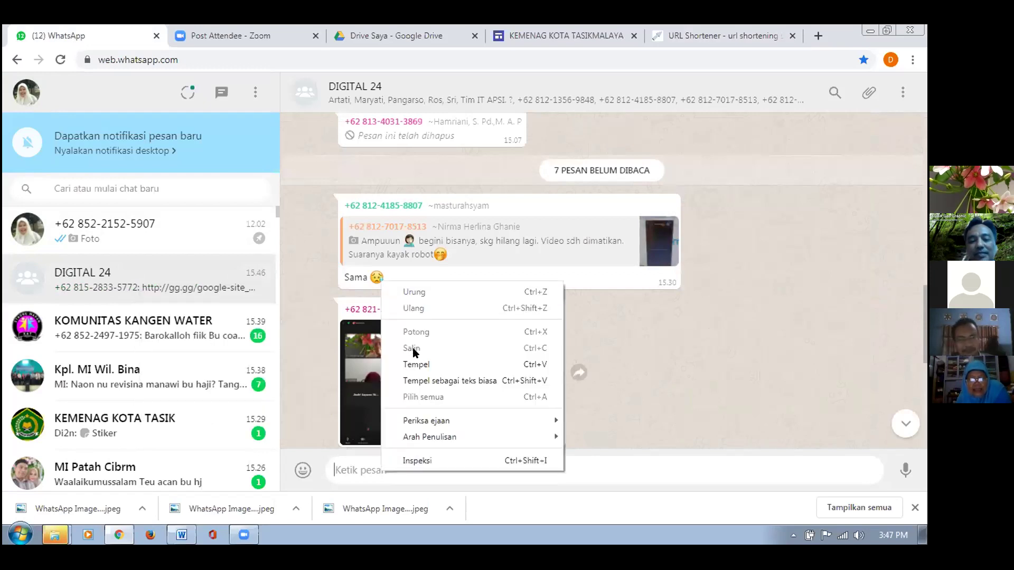
left_click(413, 364)
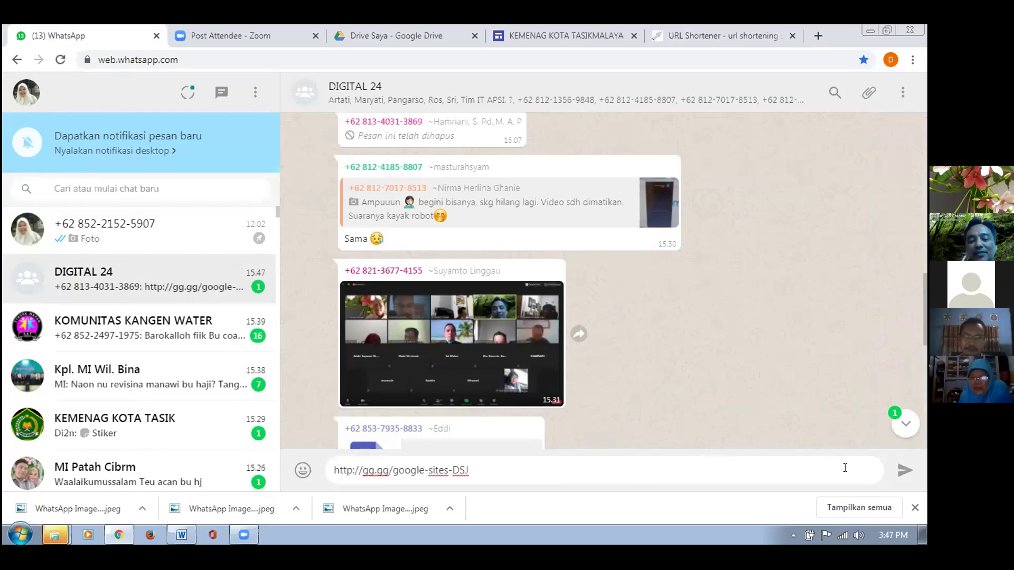
left_click(903, 472)
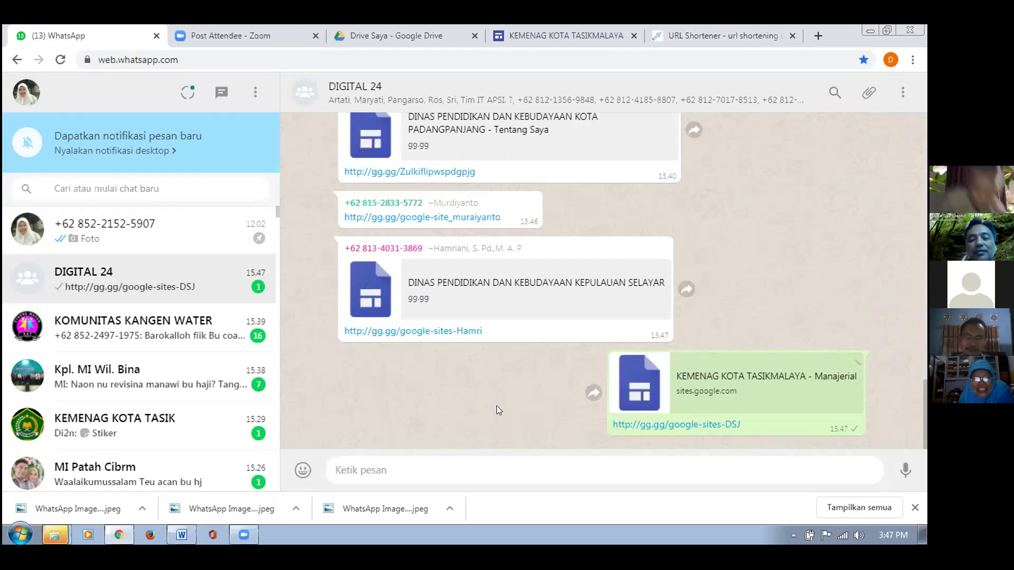
left_click(17, 61)
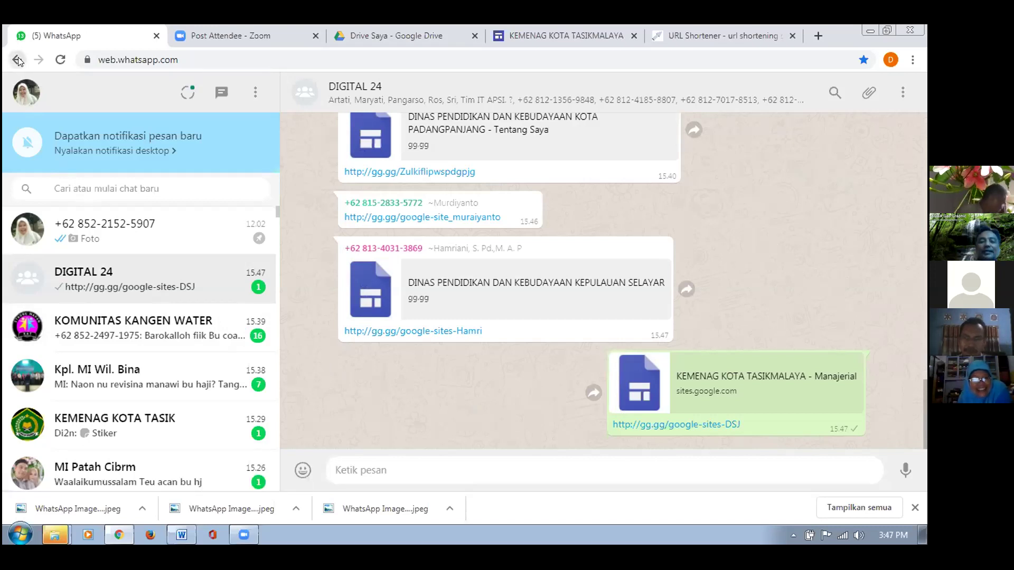